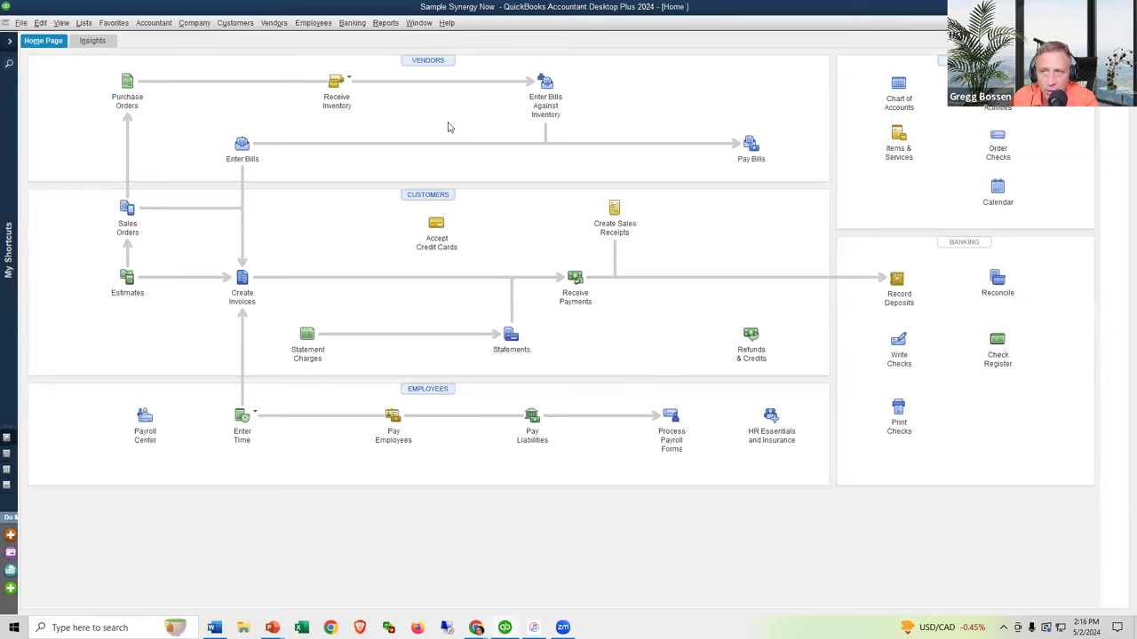
# Open the Balance Sheet Standard report from the company and financial reports.
pyautogui.click(384, 25)
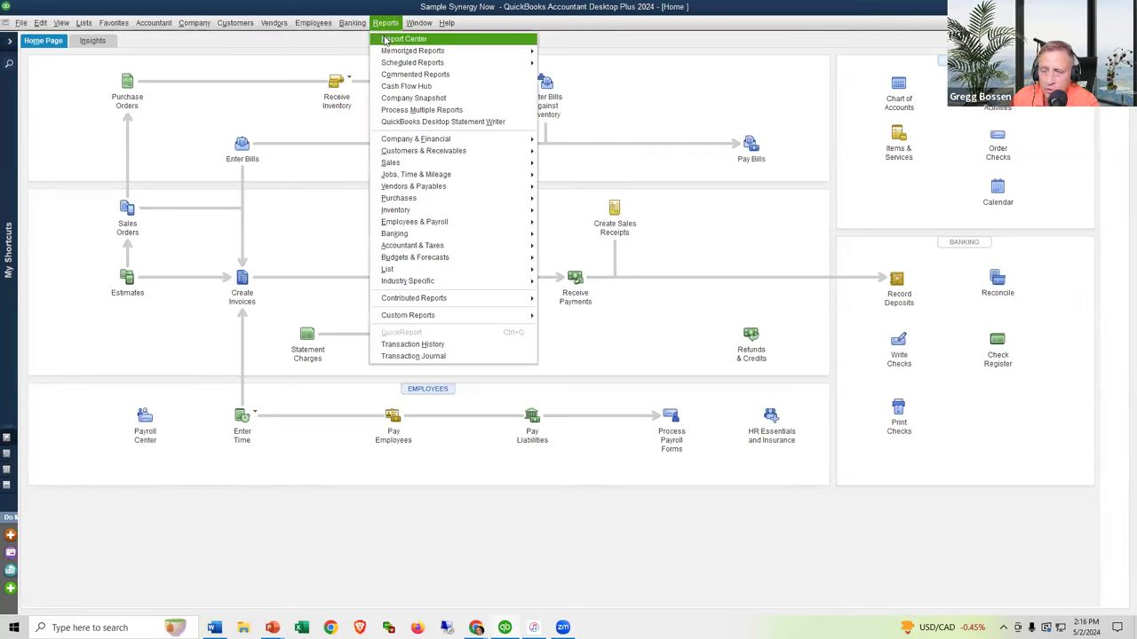
pyautogui.moveTo(412, 64)
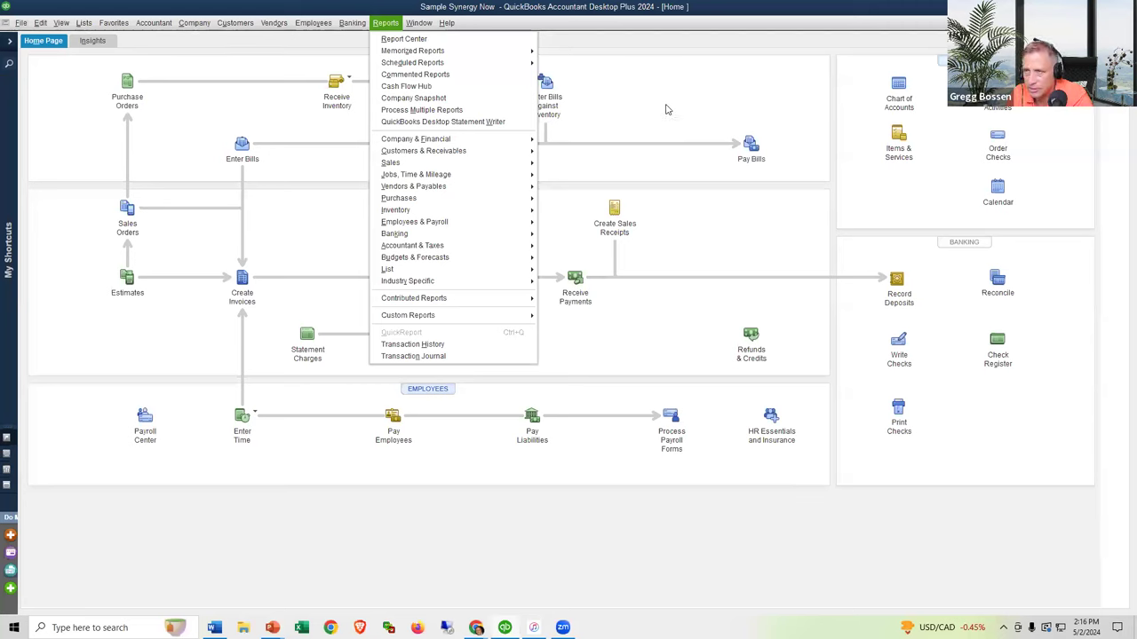
pyautogui.moveTo(485, 54)
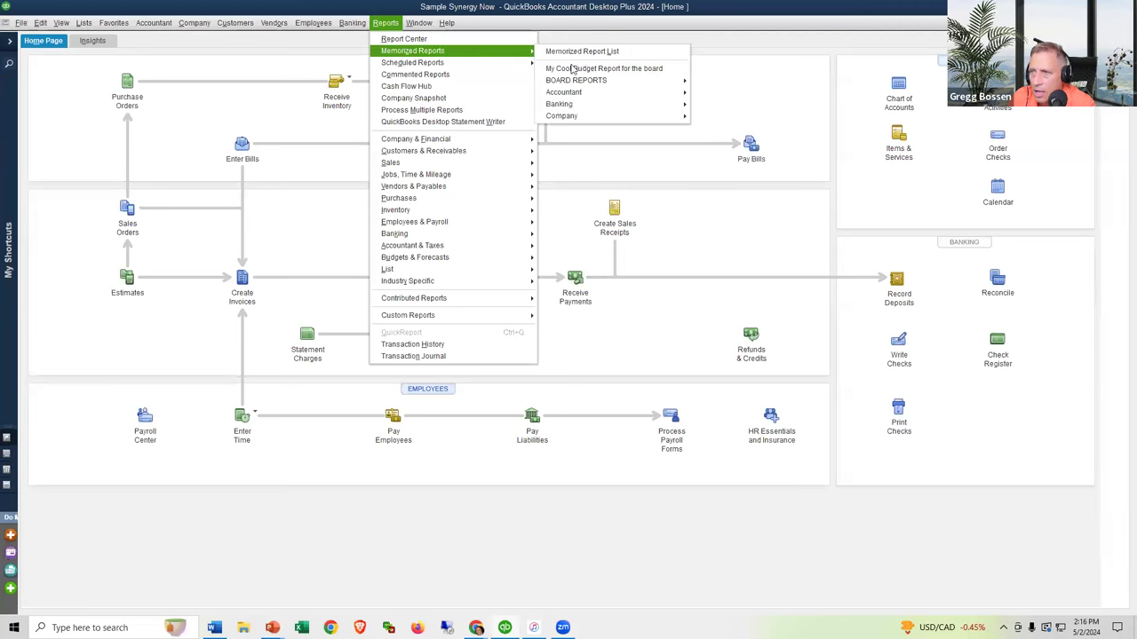
pyautogui.moveTo(586, 85)
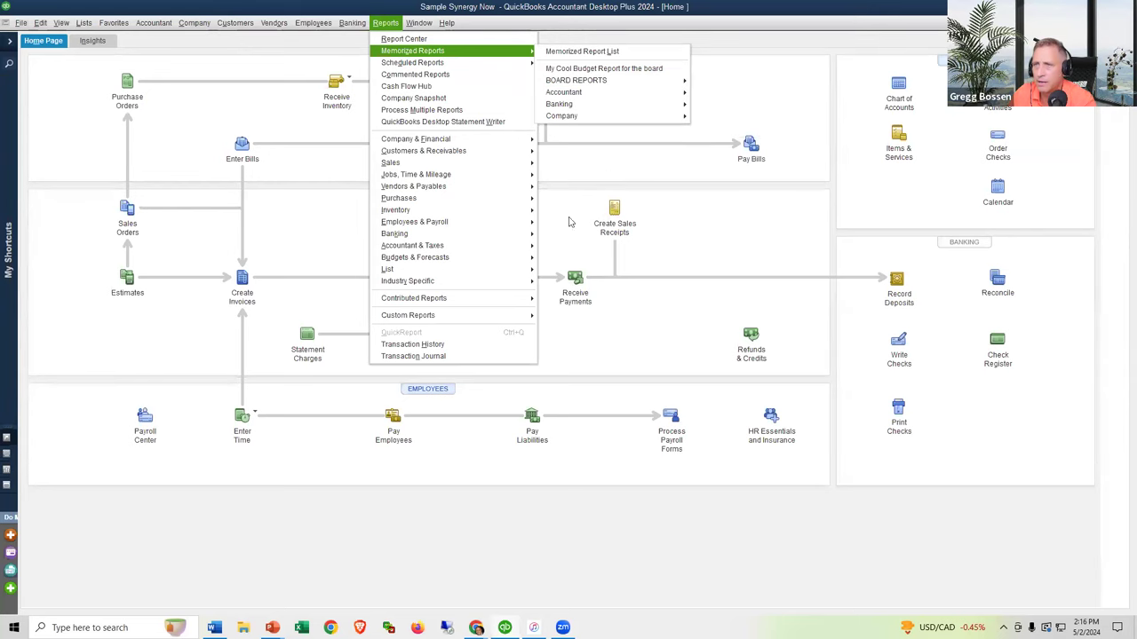
pyautogui.moveTo(419, 22)
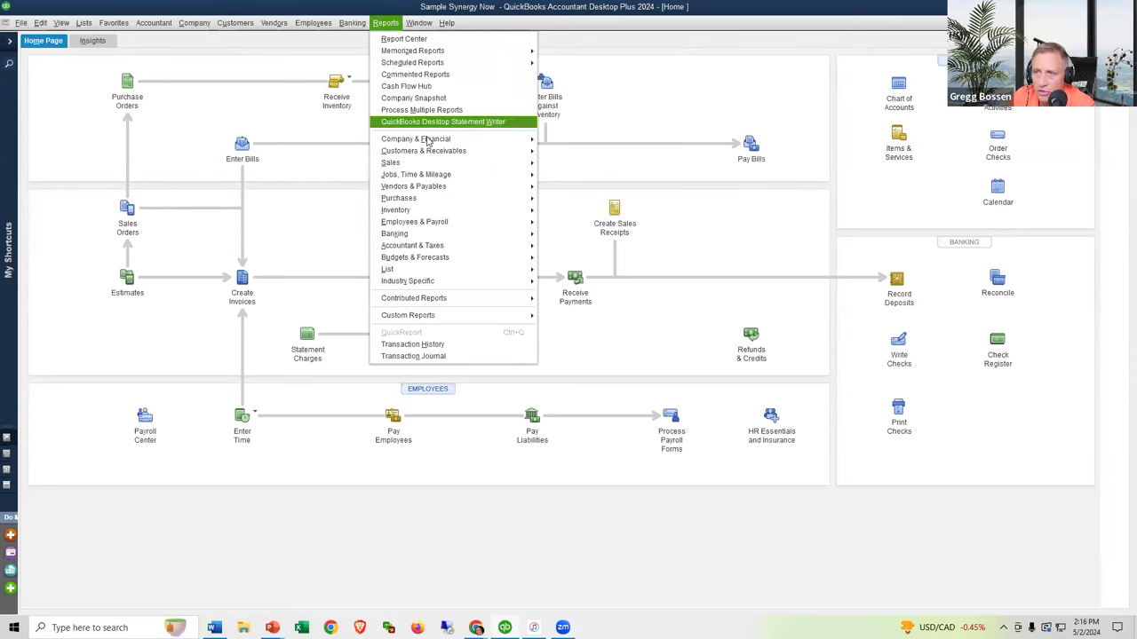
pyautogui.moveTo(444, 139)
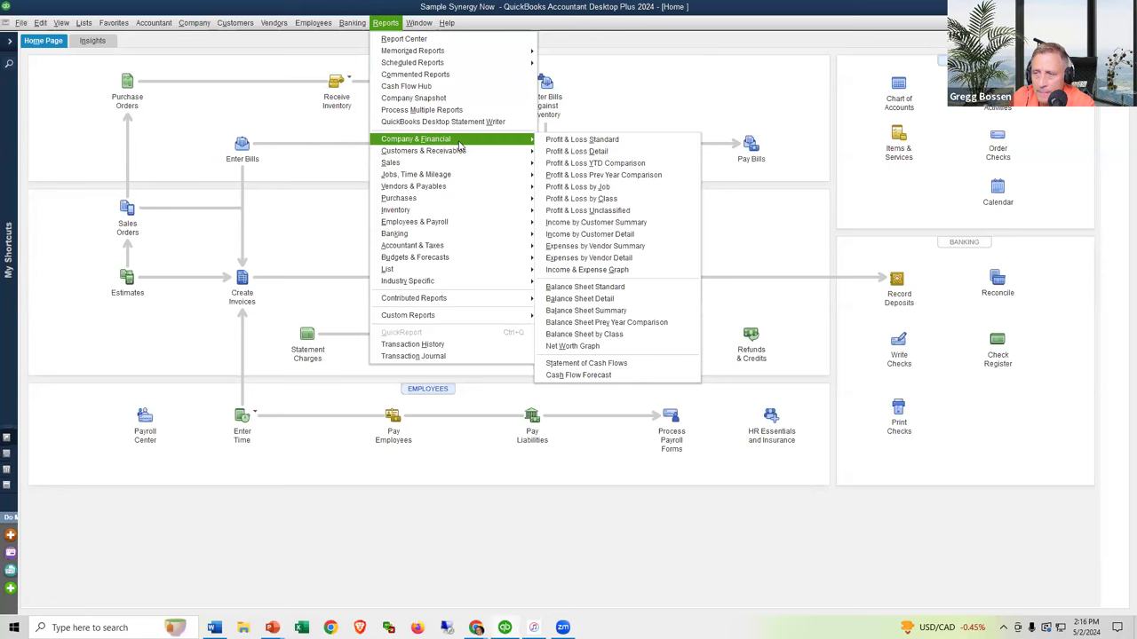
pyautogui.click(583, 293)
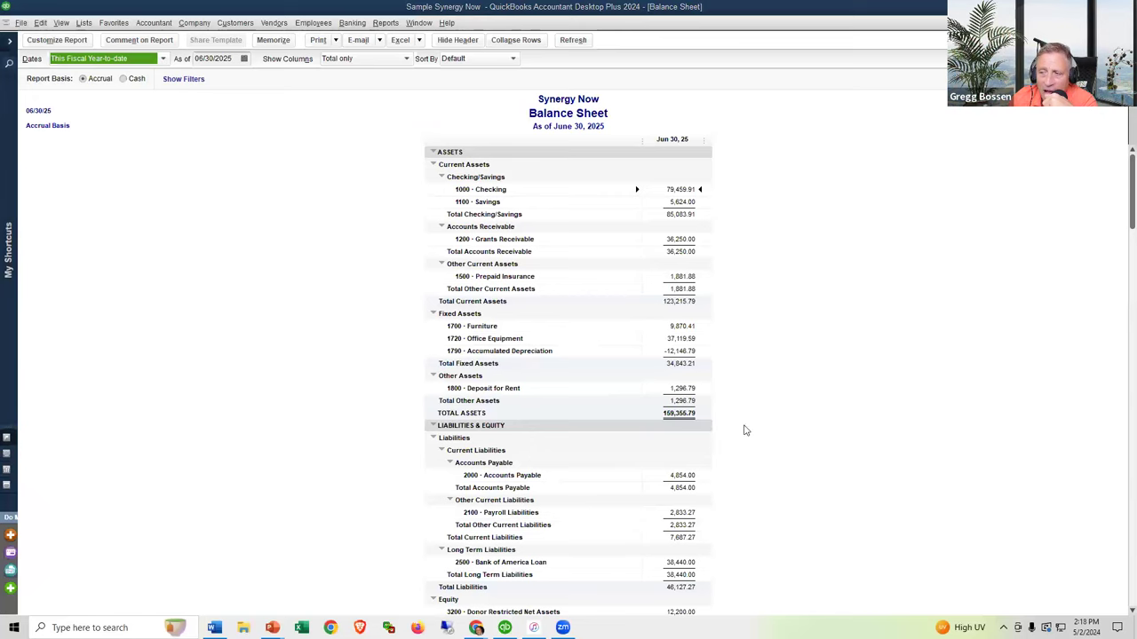
# Examine the balance sheet's assets, liabilities and equity sections, comparing total assets with total liabilities and equity.
pyautogui.scroll(-2, 745, 431)
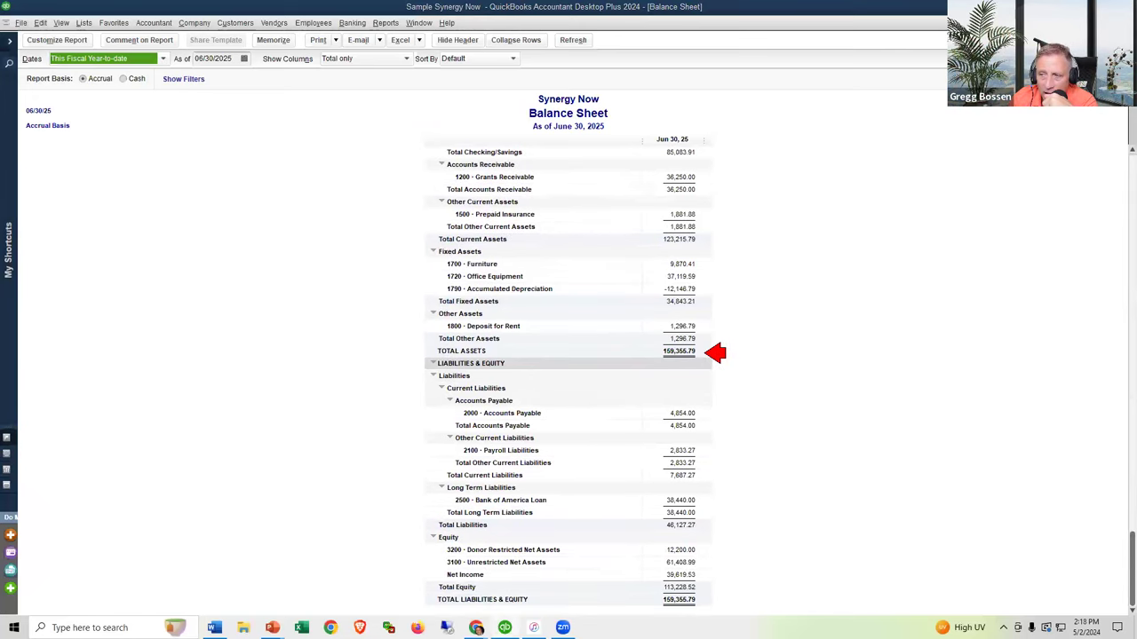
pyautogui.click(706, 354)
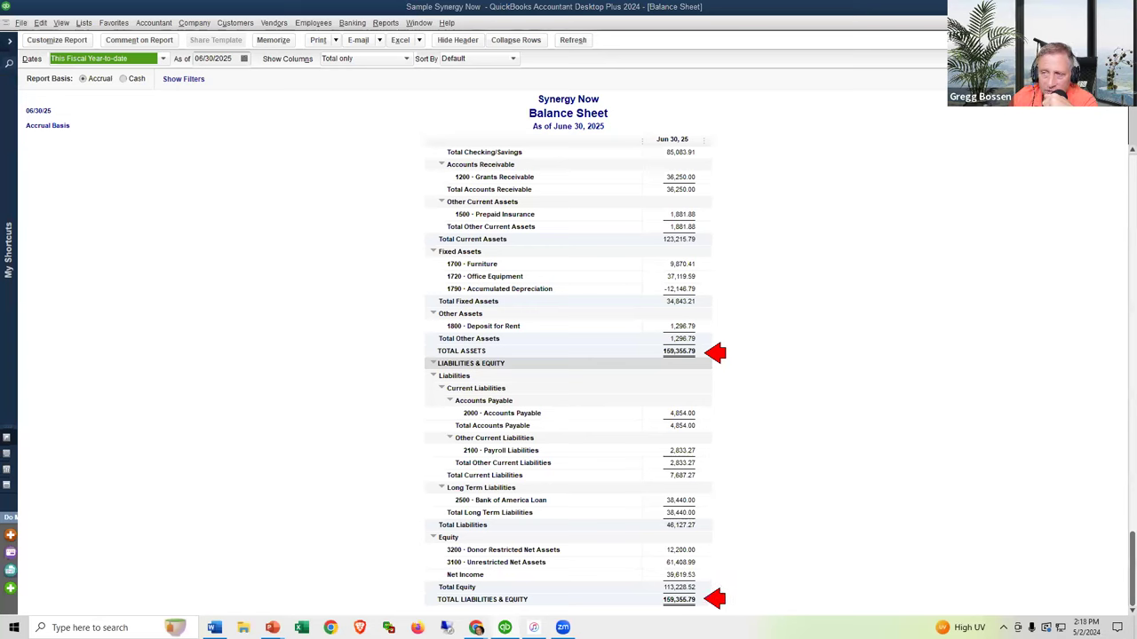
pyautogui.click(707, 599)
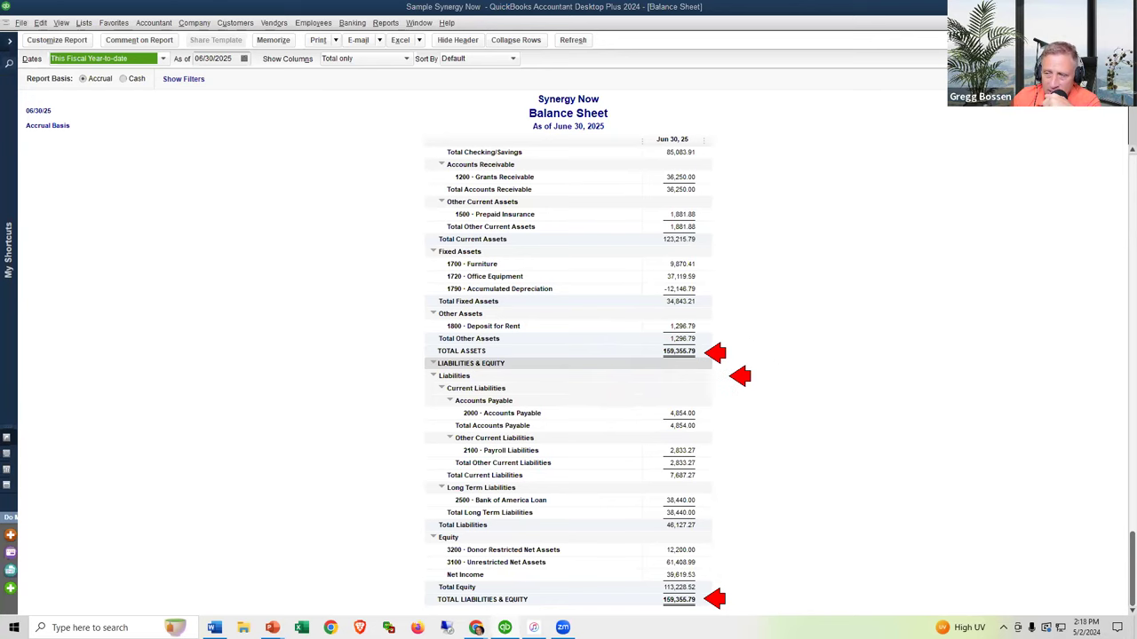
pyautogui.scroll(2, 769, 414)
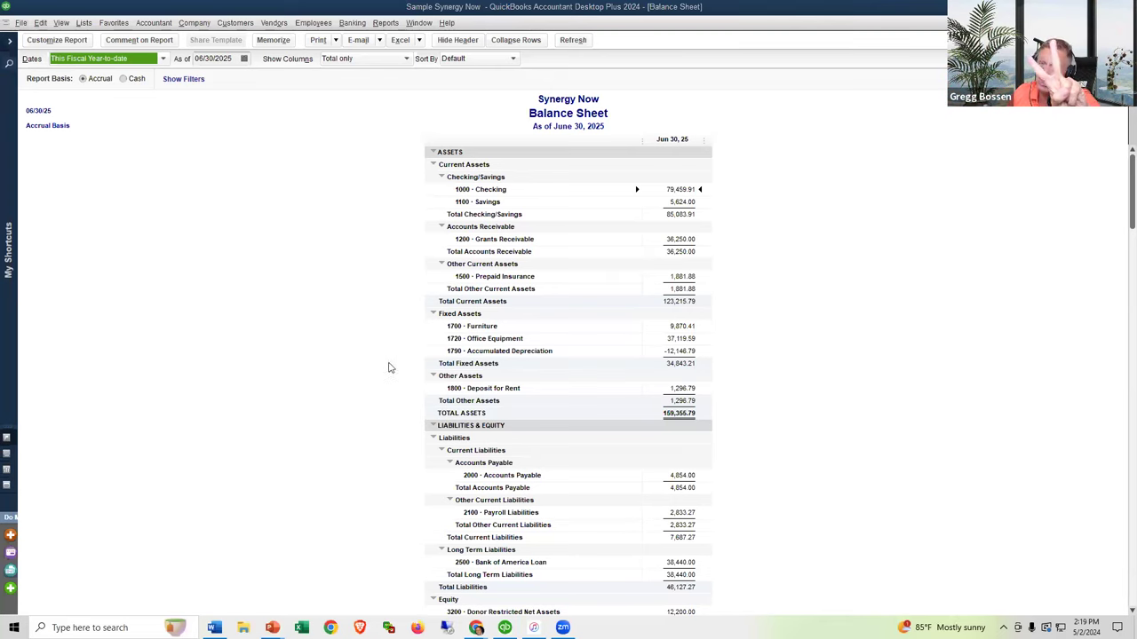
pyautogui.scroll(-2, 768, 468)
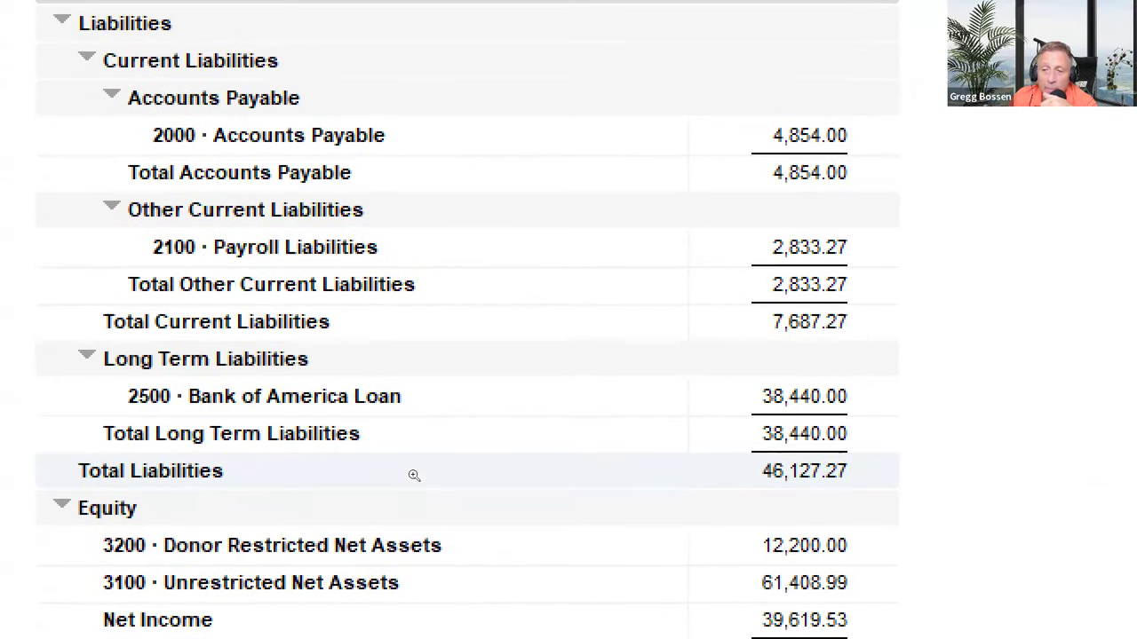
pyautogui.scroll(5, 427, 431)
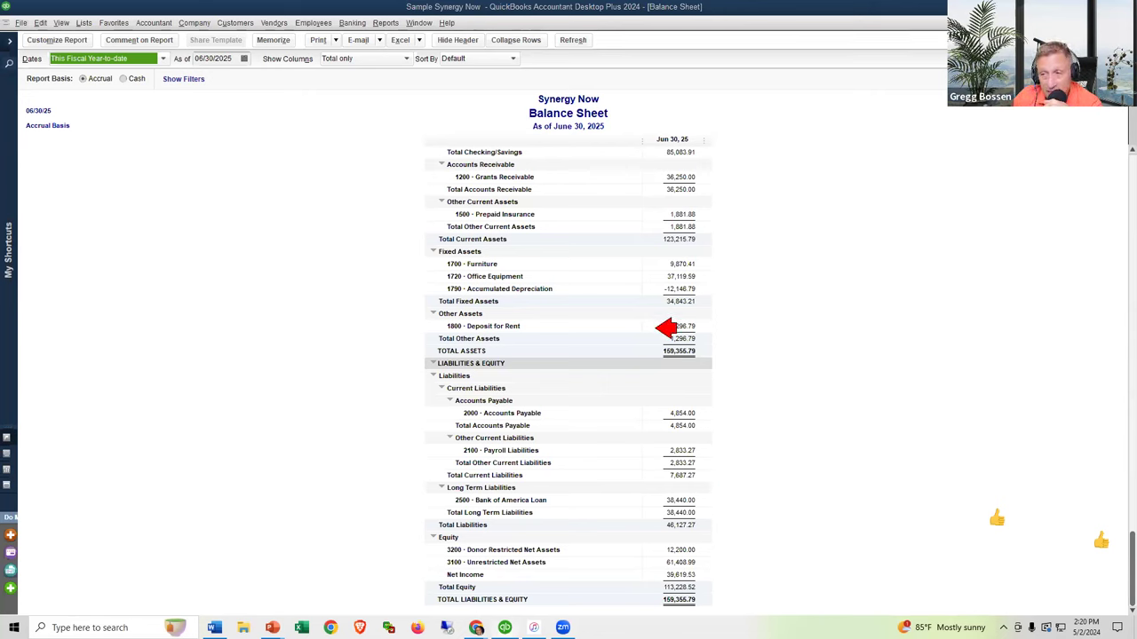
# Review the balance sheet's as-of date, total assets, total liabilities and total equity, marking each figure and clearing the marks.
pyautogui.click(716, 352)
pyautogui.click(720, 603)
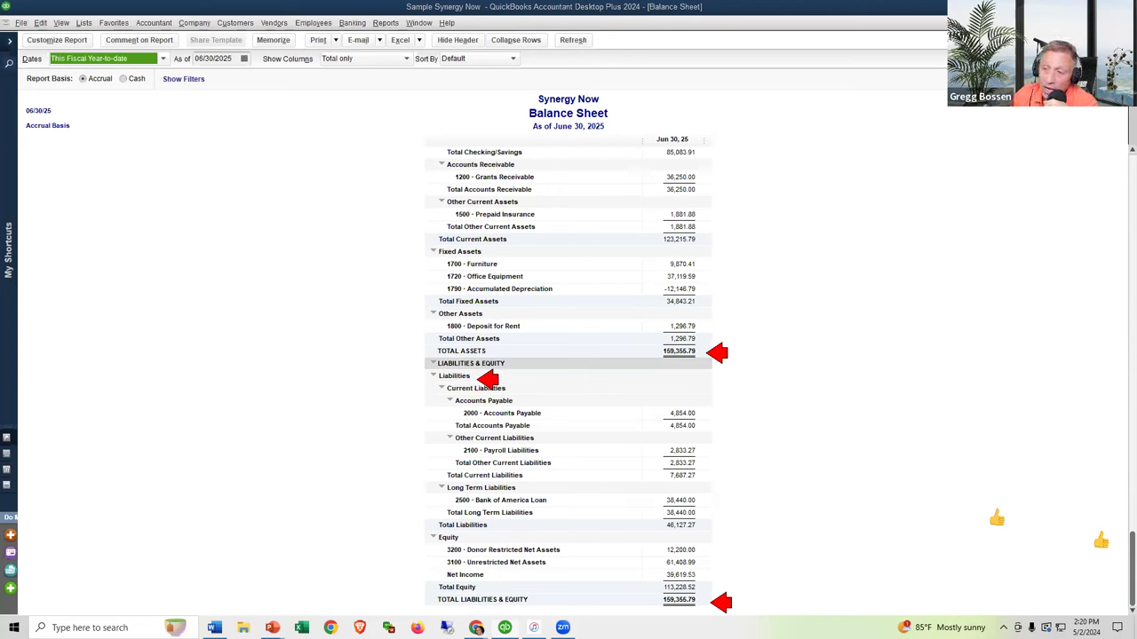
pyautogui.click(487, 377)
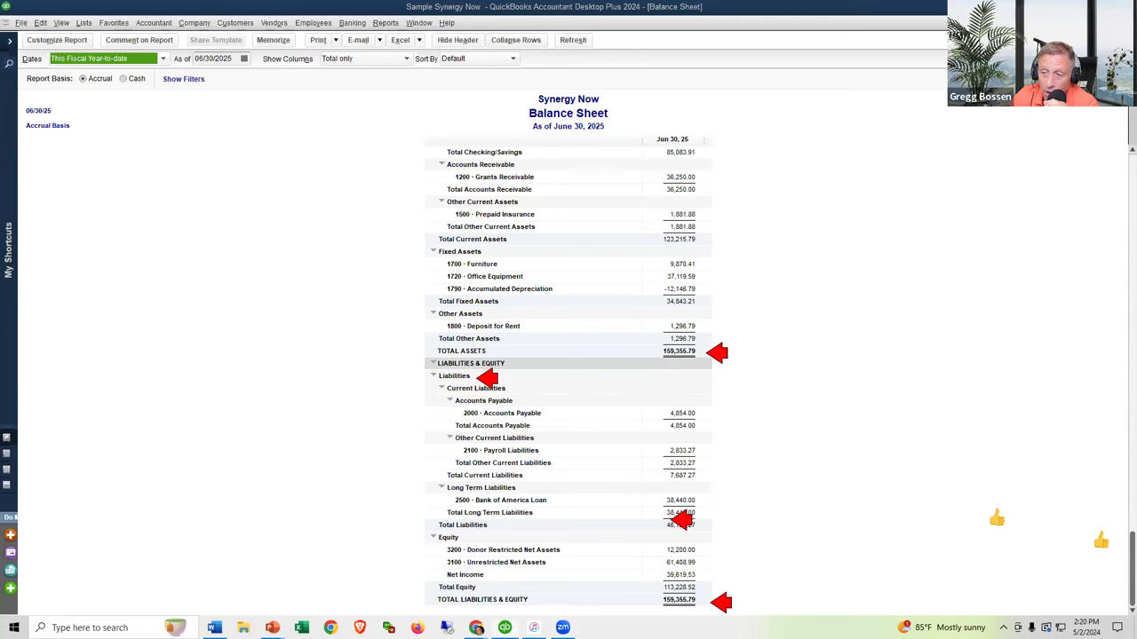
pyautogui.click(717, 526)
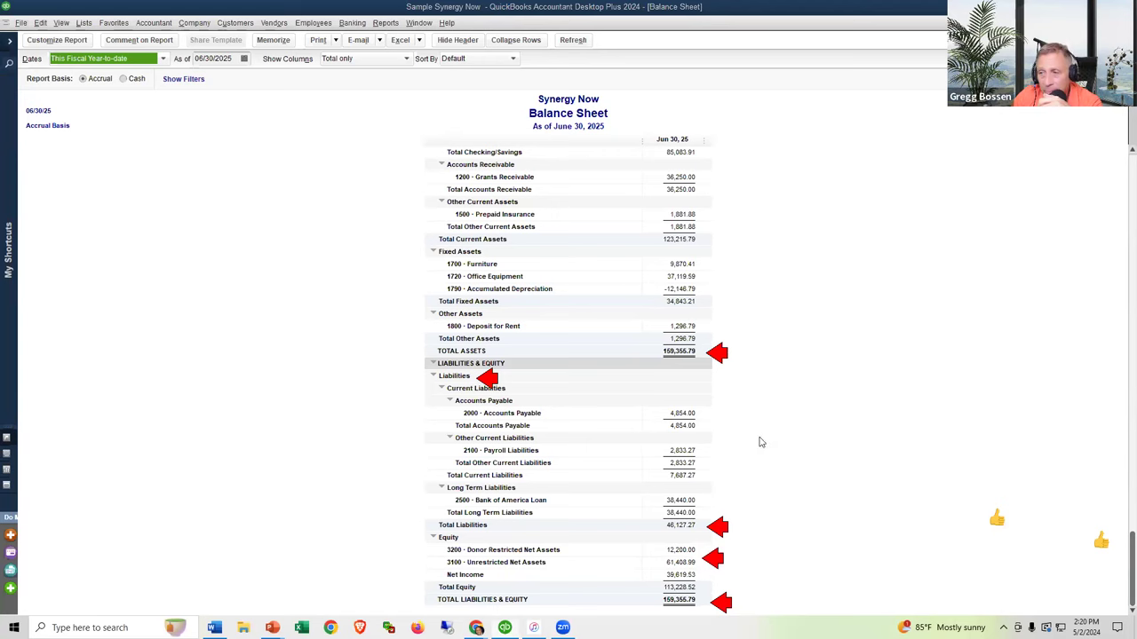
pyautogui.click(719, 348)
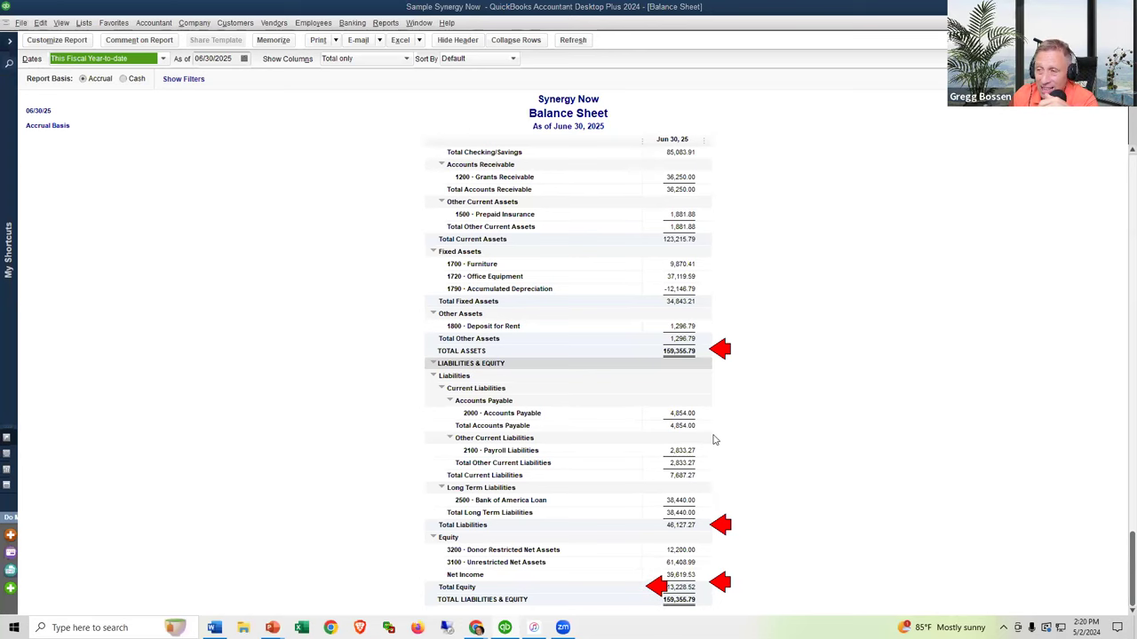
pyautogui.click(618, 127)
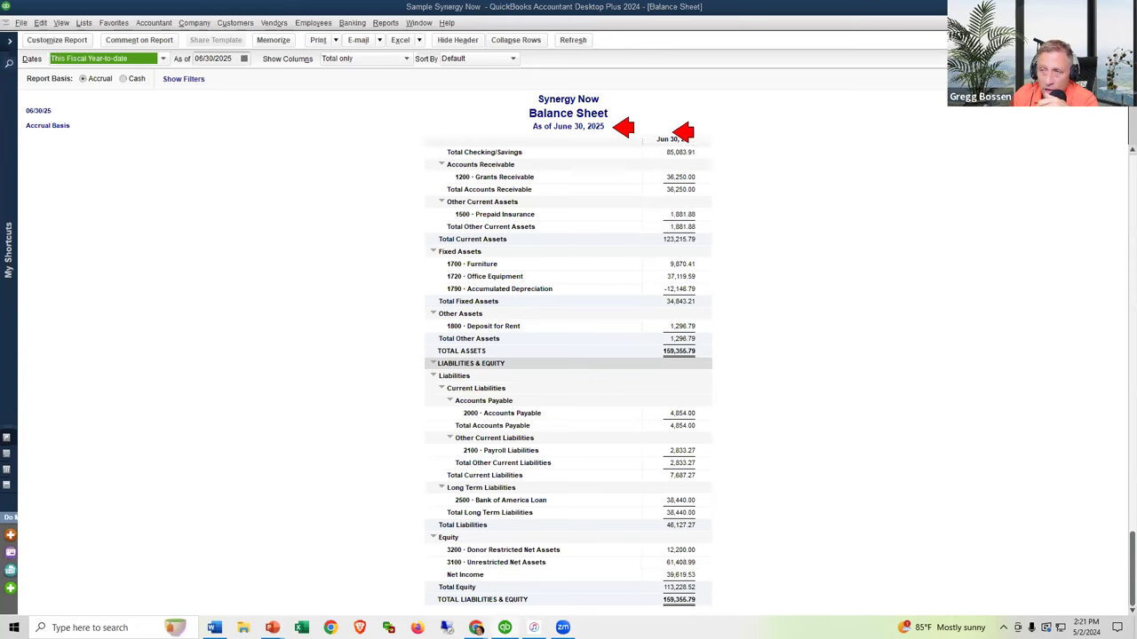
pyautogui.click(708, 352)
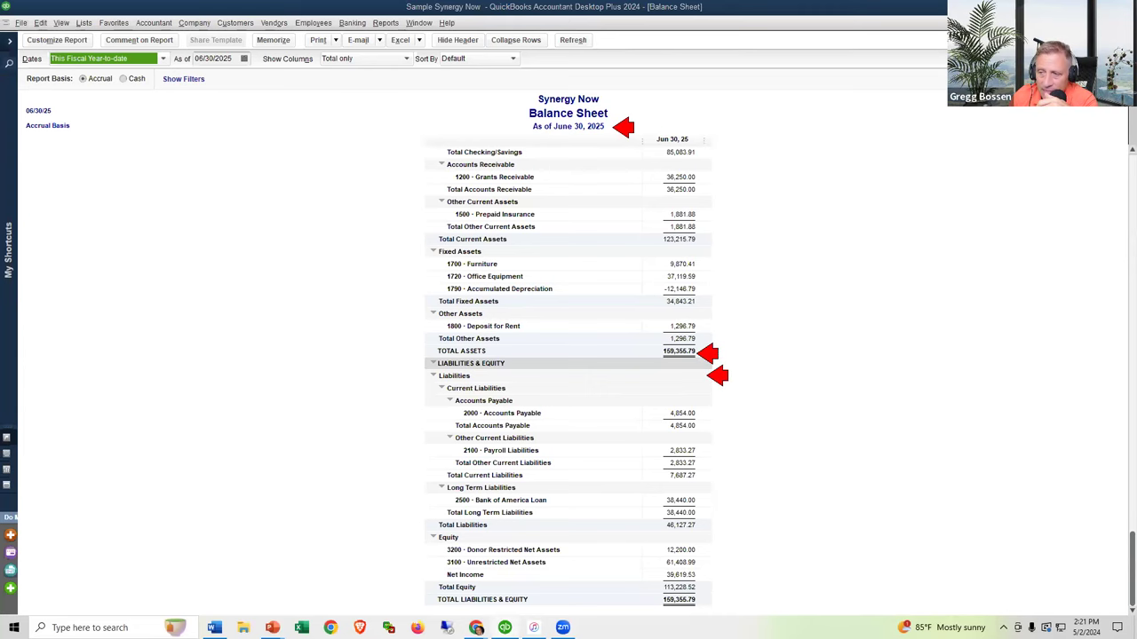
pyautogui.click(709, 526)
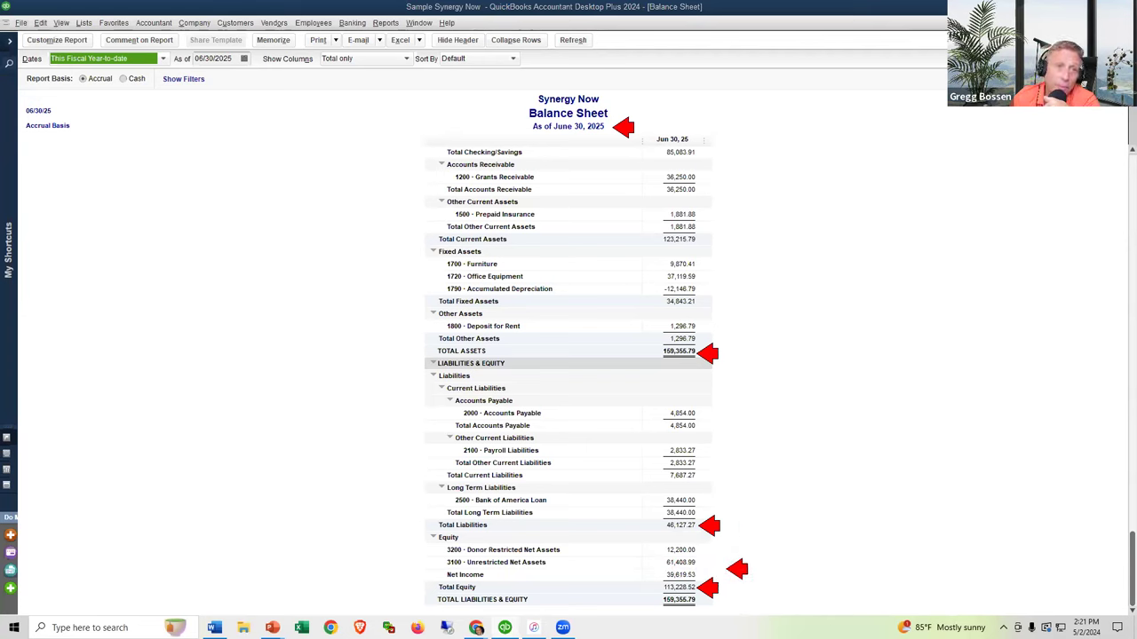
pyautogui.press('Escape')
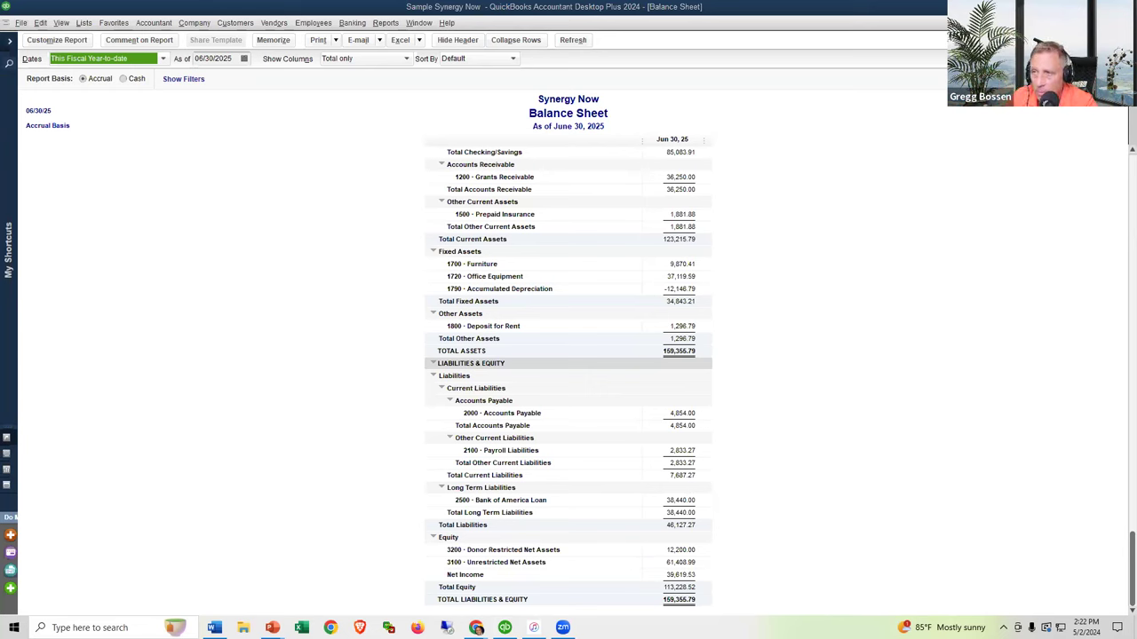
# Restore the Balance Sheet to a floating window, move it aside, and open the Profit & Loss Standard report.
pyautogui.click(1110, 22)
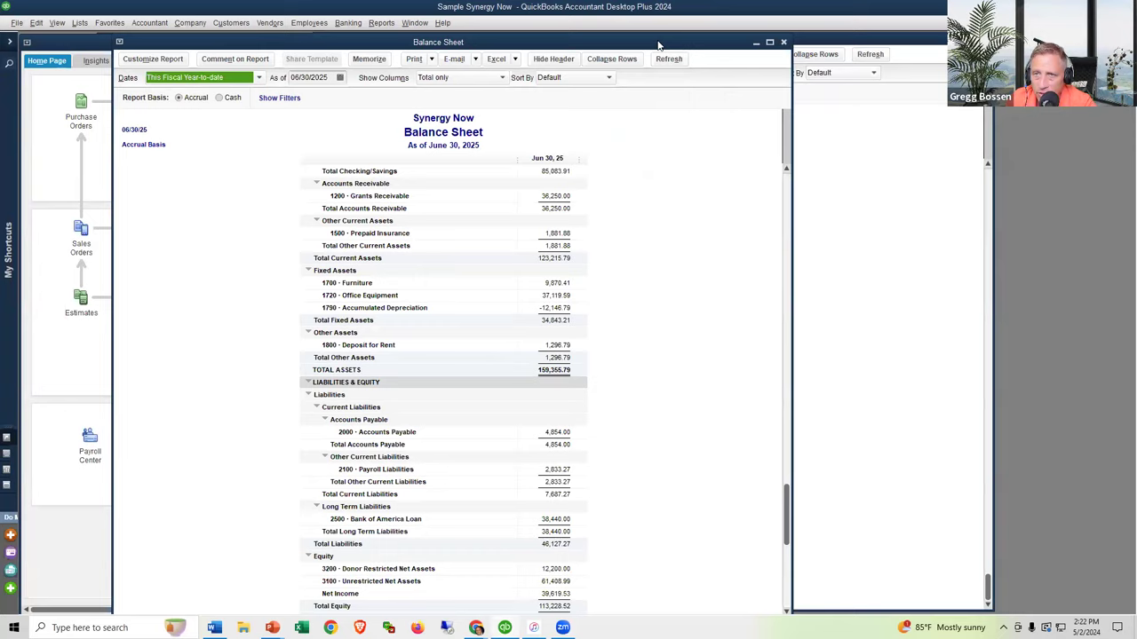
pyautogui.moveTo(658, 45); pyautogui.dragTo(567, 40)
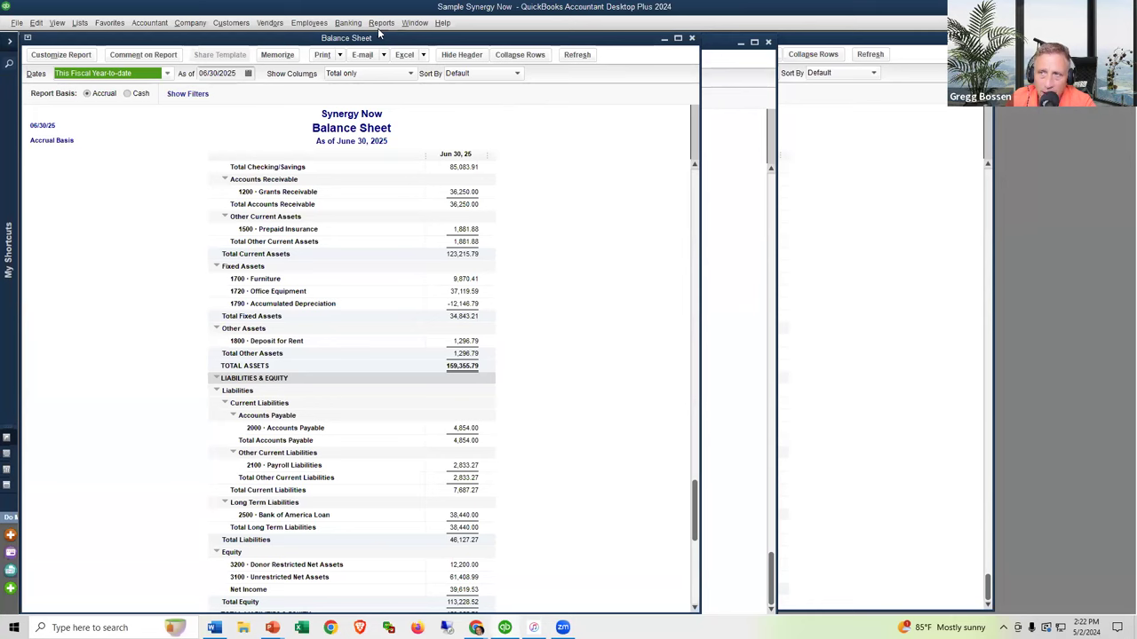
pyautogui.click(379, 24)
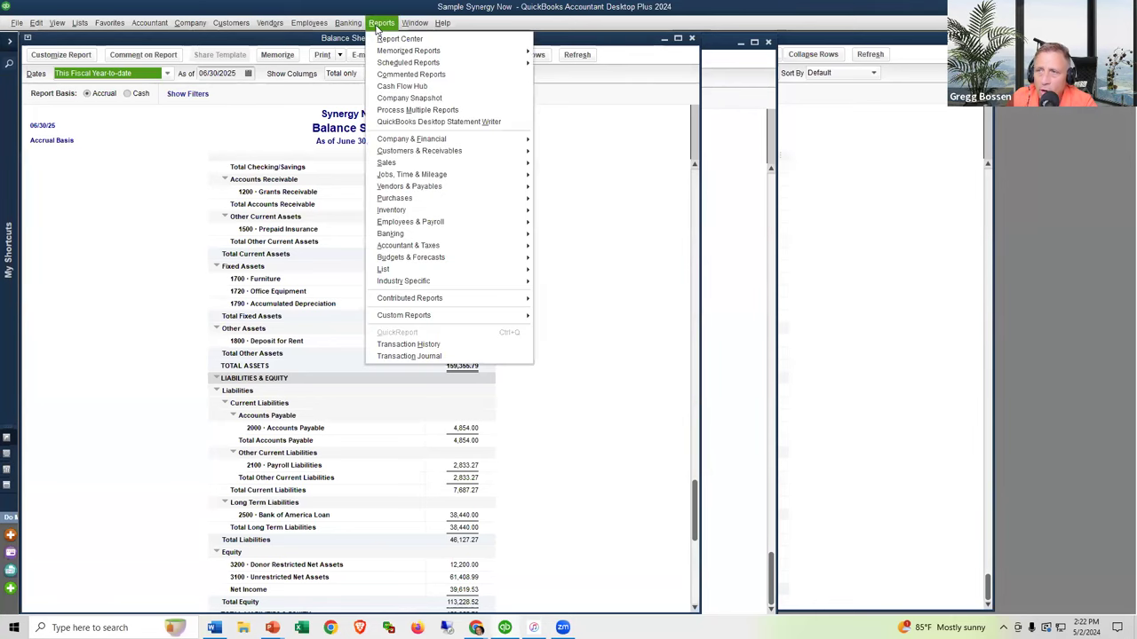
pyautogui.moveTo(447, 145)
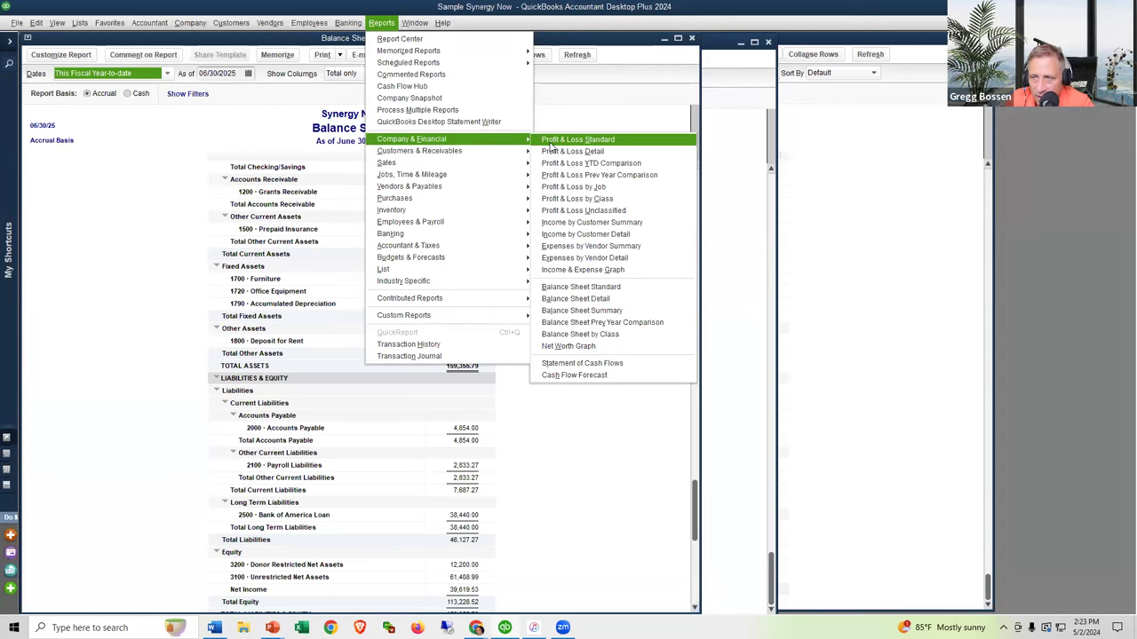
pyautogui.click(551, 145)
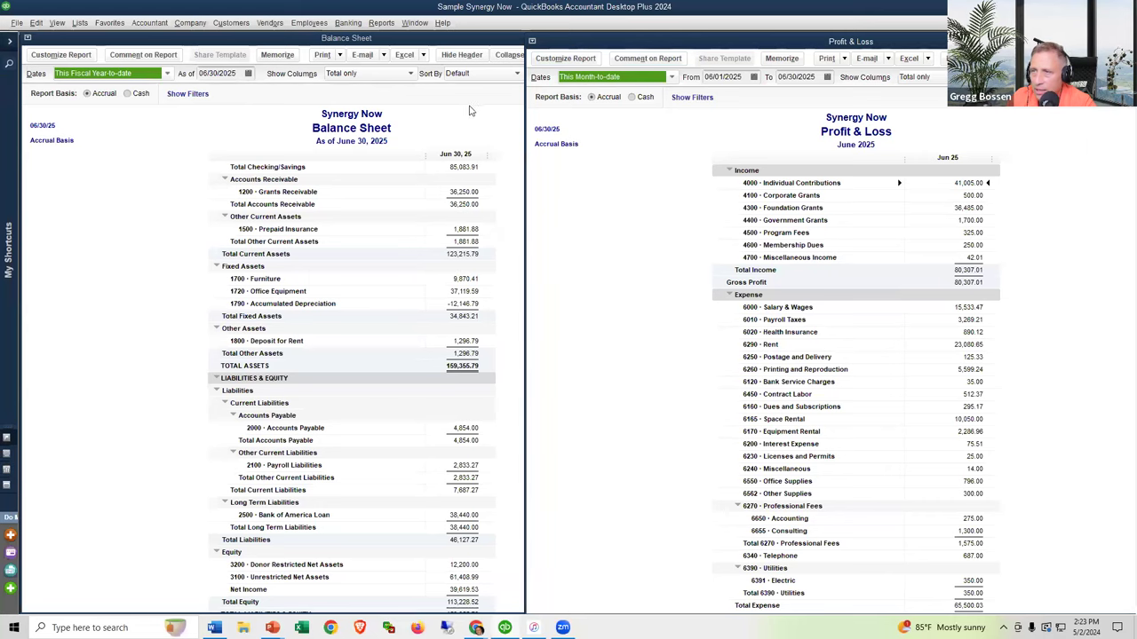
# Narrow the Balance Sheet window and place the Profit & Loss window directly beside it to compare the two reports.
pyautogui.click(471, 110)
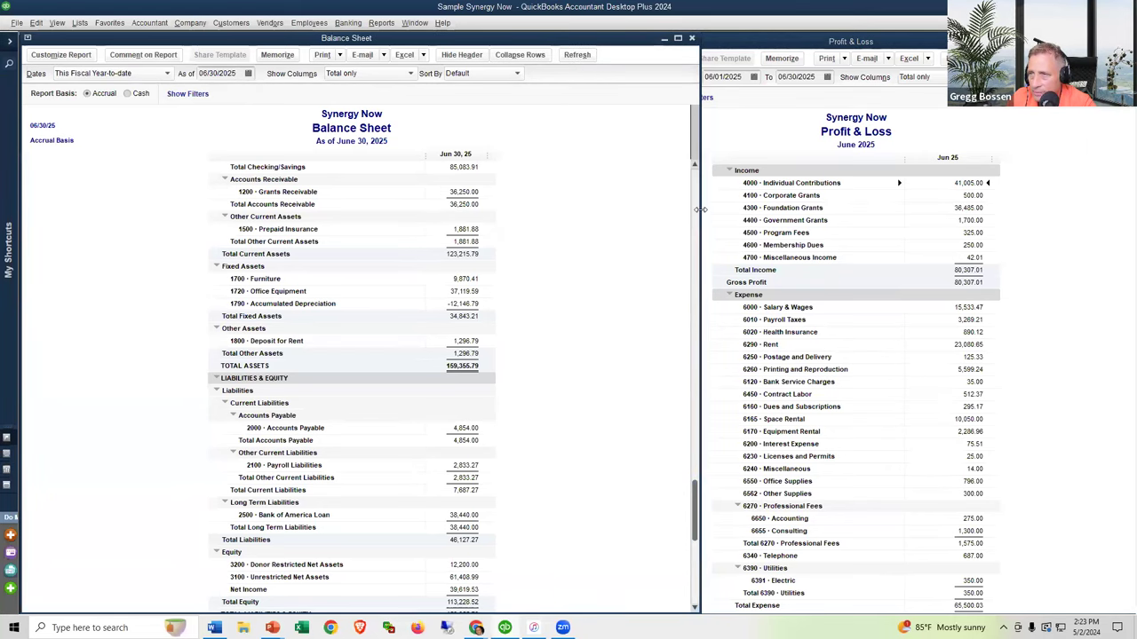
pyautogui.moveTo(700, 210); pyautogui.dragTo(524, 210)
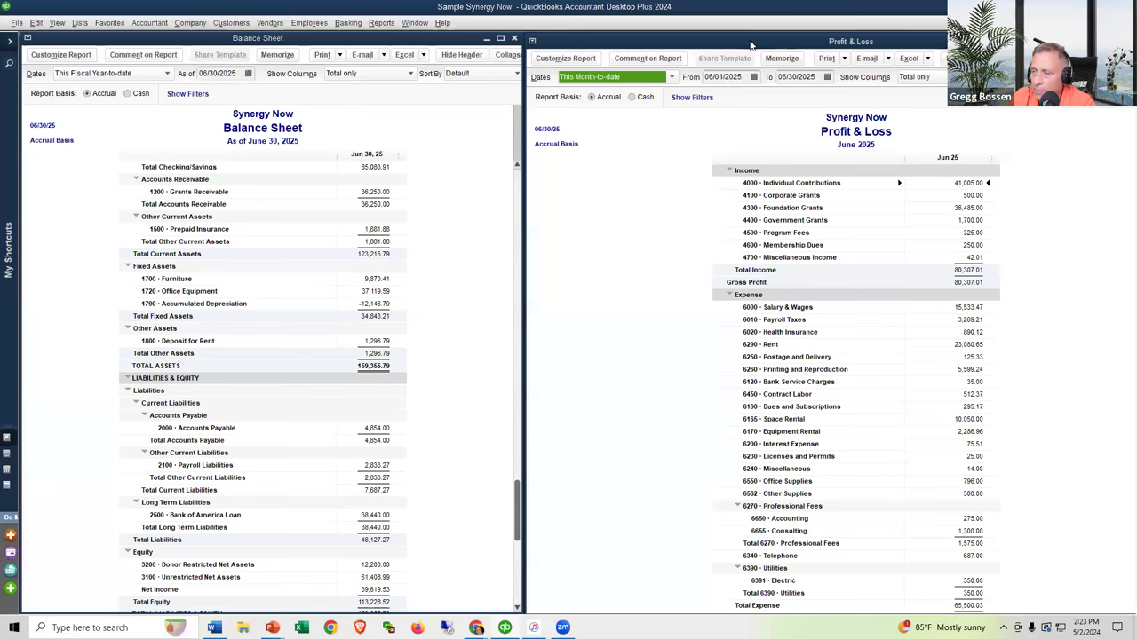
pyautogui.moveTo(751, 45); pyautogui.dragTo(725, 46)
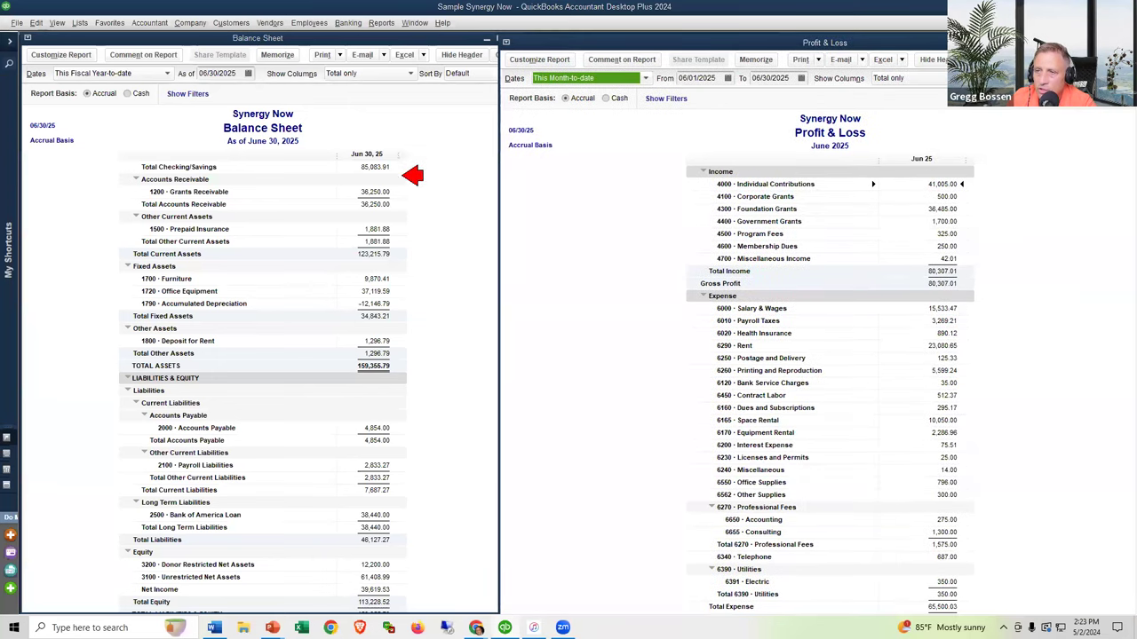
pyautogui.click(905, 130)
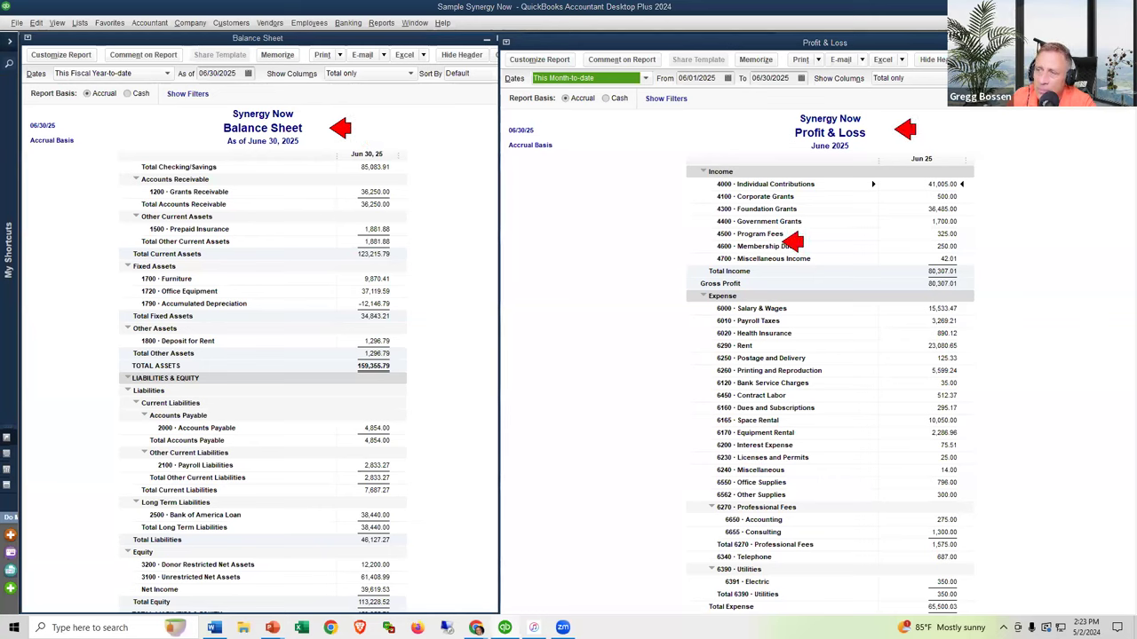
pyautogui.press('Escape')
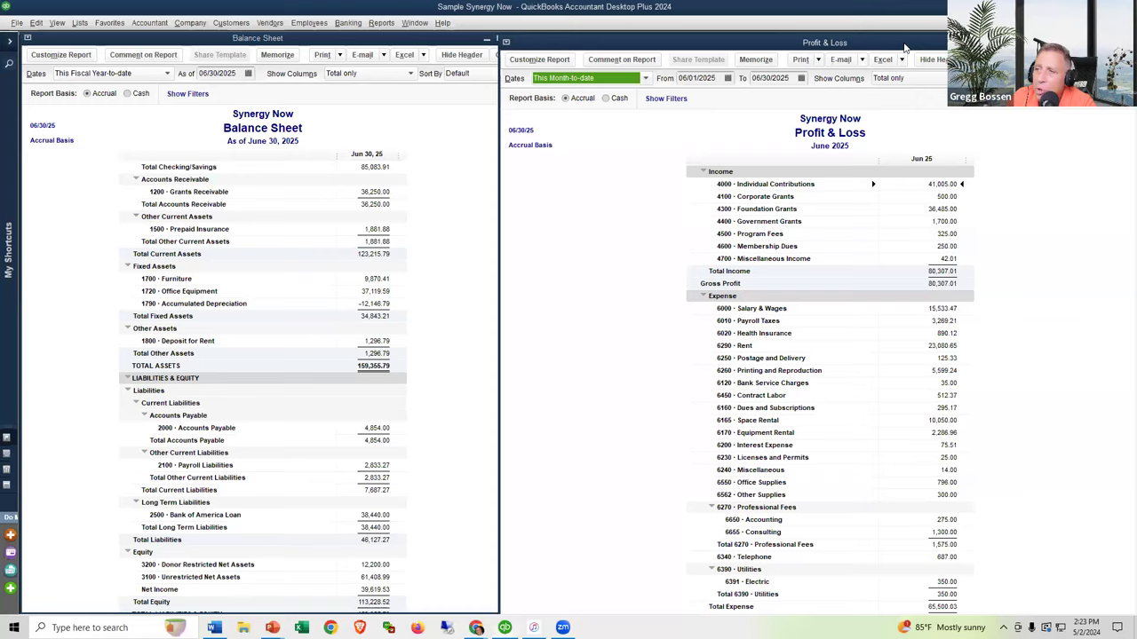
# Reposition the Profit & Loss window so that it overlaps the Balance Sheet and its full report is visible.
pyautogui.moveTo(905, 47); pyautogui.dragTo(647, 47)
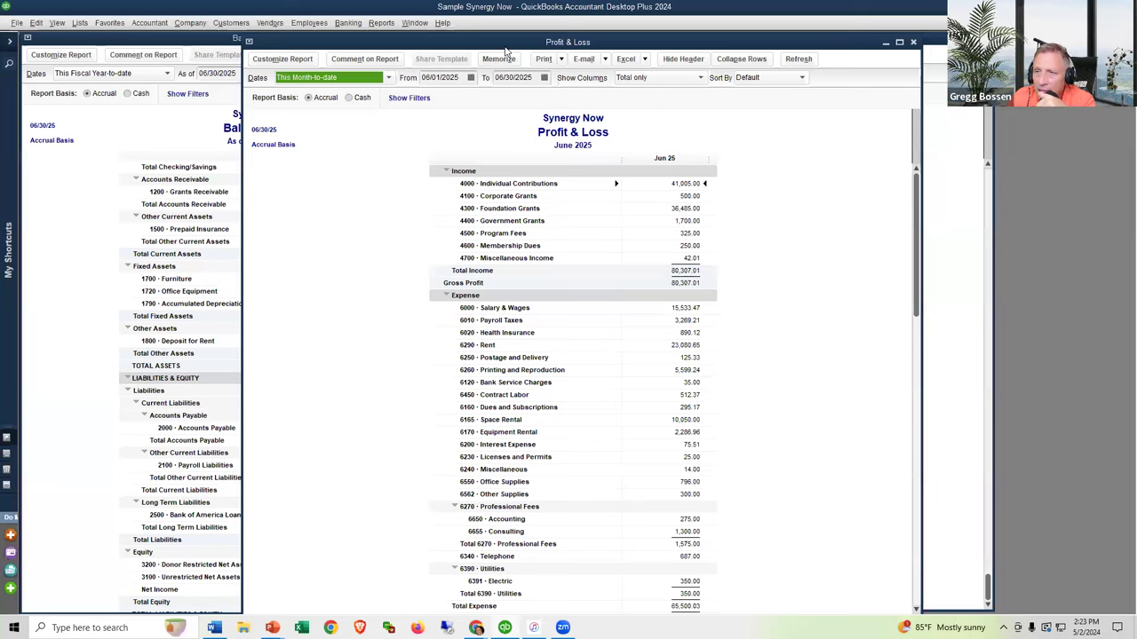
pyautogui.moveTo(506, 50); pyautogui.dragTo(814, 215)
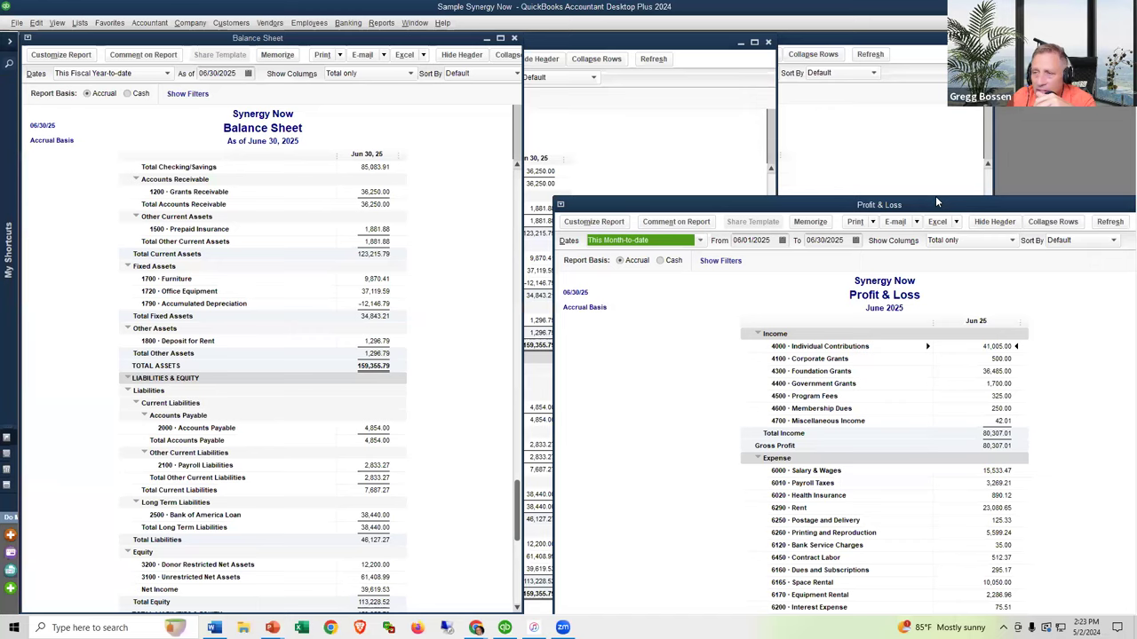
pyautogui.moveTo(935, 203); pyautogui.dragTo(543, 36)
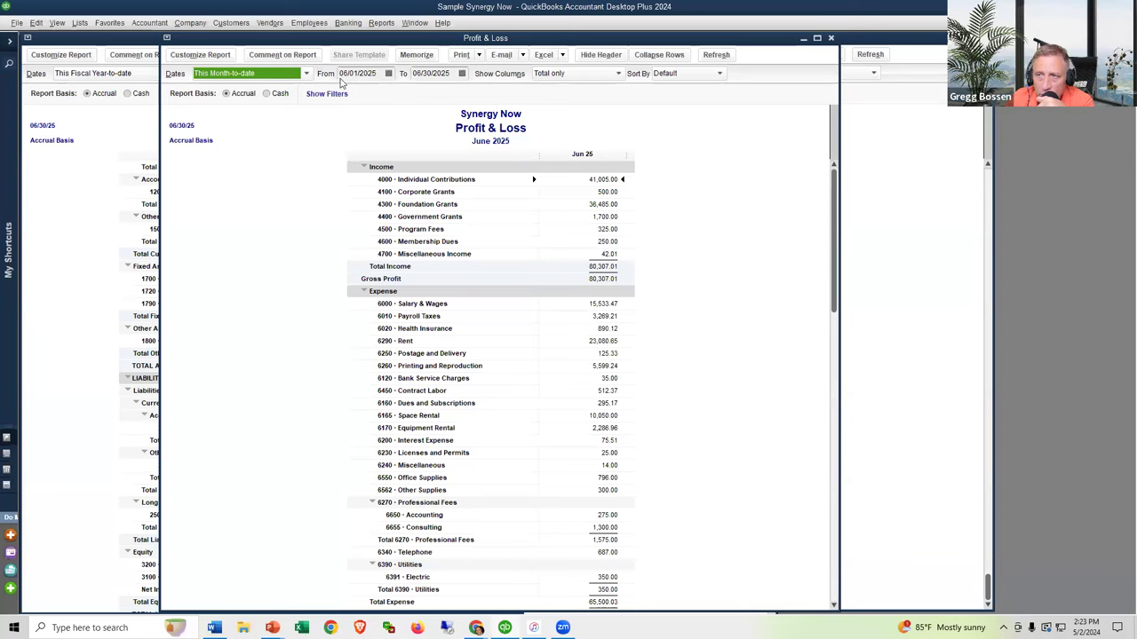
# Set the Profit & Loss date range to This Fiscal Year and mark the report's net income, clearing the marks.
pyautogui.click(307, 73)
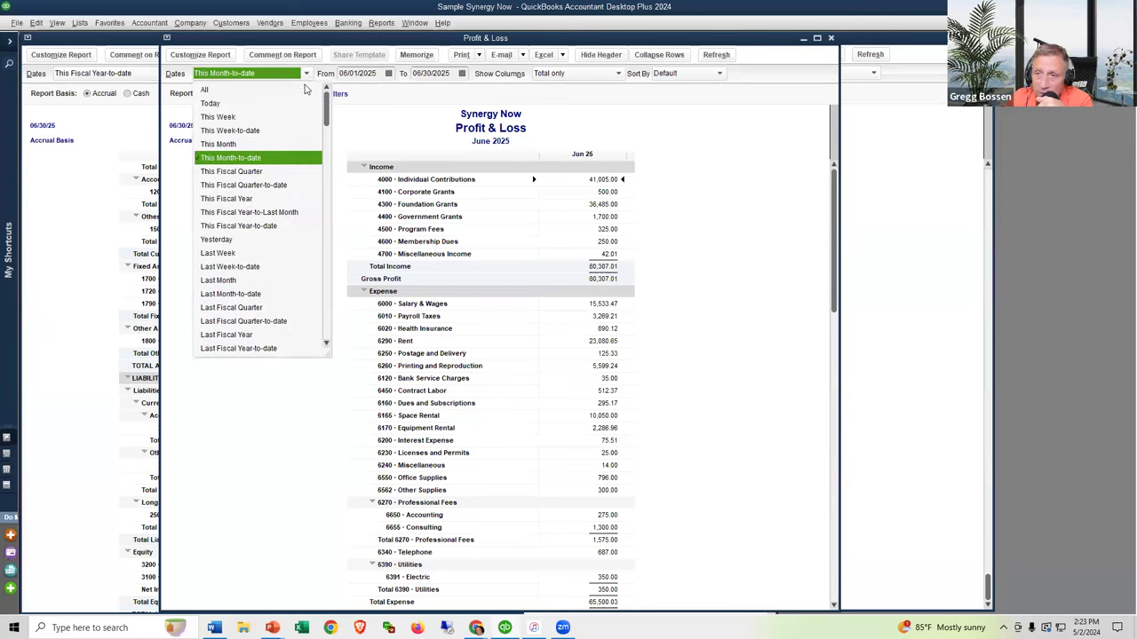
pyautogui.click(240, 199)
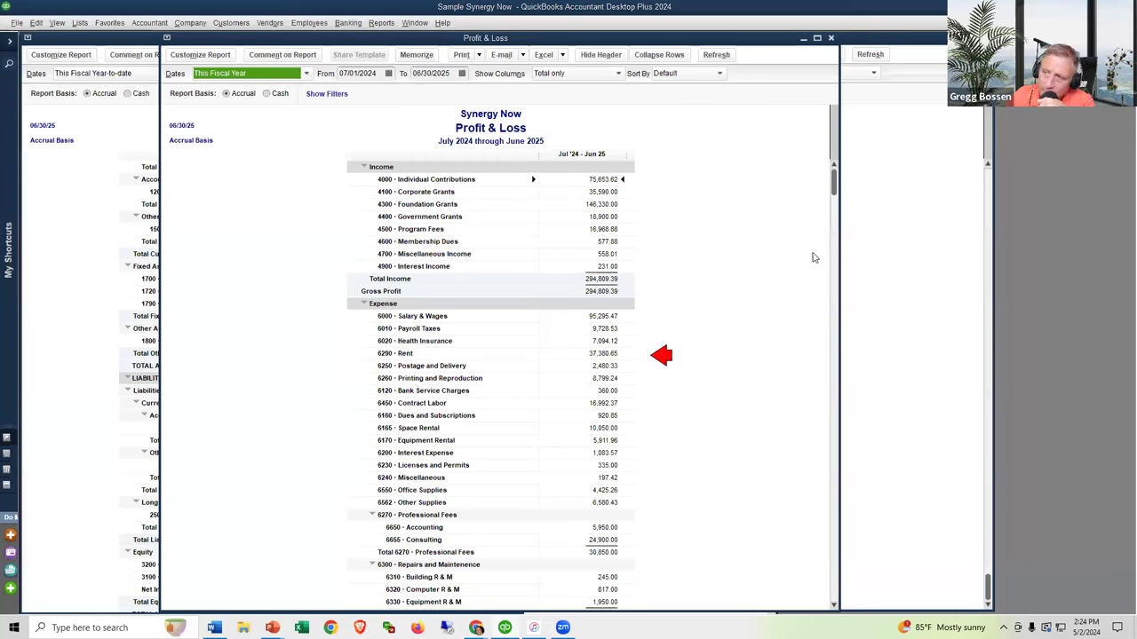
pyautogui.moveTo(835, 182); pyautogui.dragTo(818, 449)
pyautogui.scroll(-3, 818, 449)
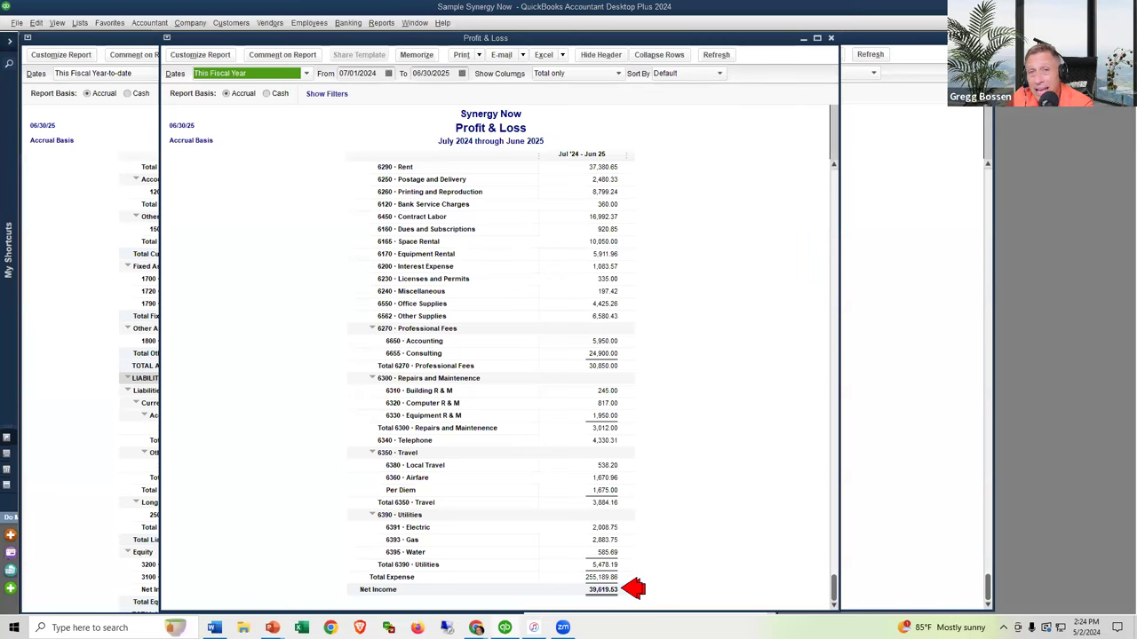
pyautogui.click(632, 589)
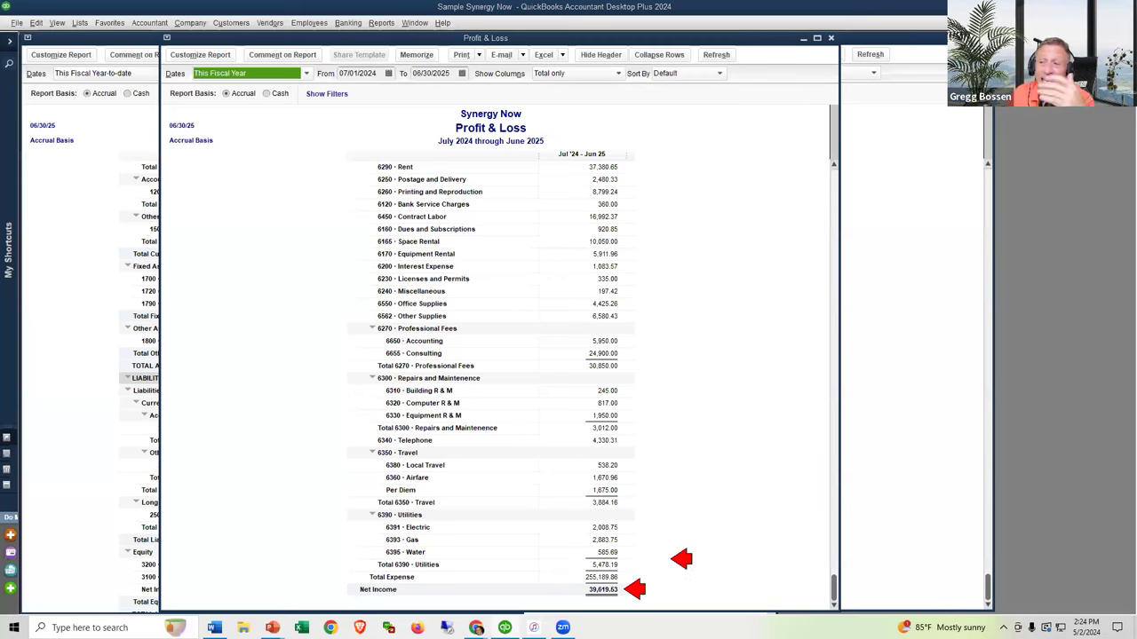
pyautogui.press('Escape')
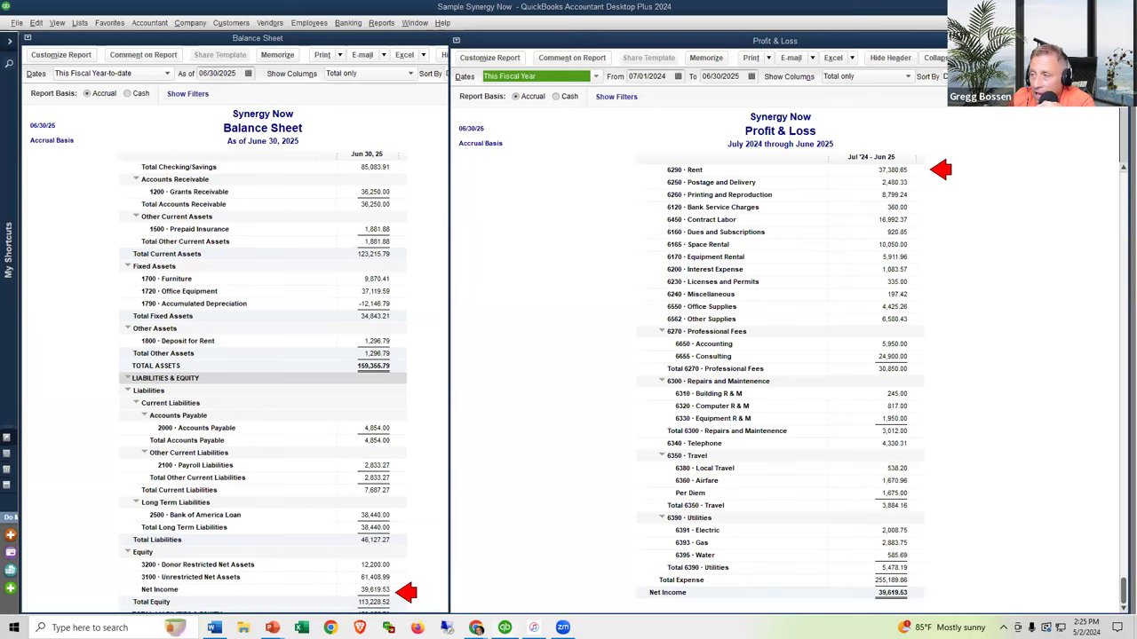
# Mark expense amounts and net income on the Profit & Loss, clear the marks, and mark Donor Restricted Net Assets on the Balance Sheet.
pyautogui.click(925, 226)
pyautogui.click(921, 317)
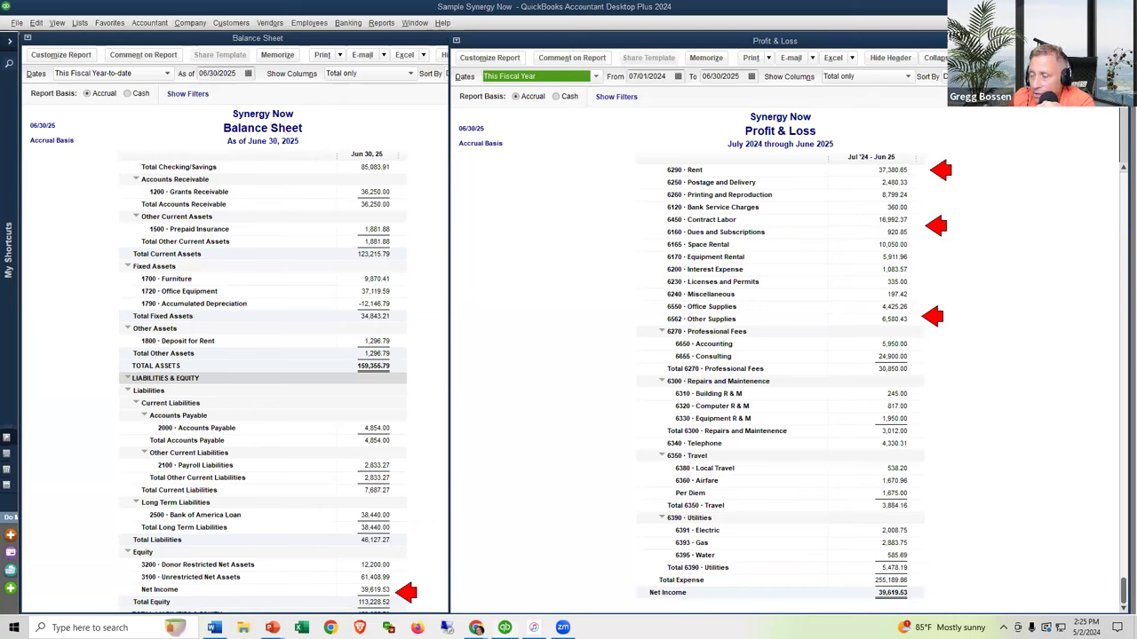
pyautogui.click(924, 406)
pyautogui.click(913, 592)
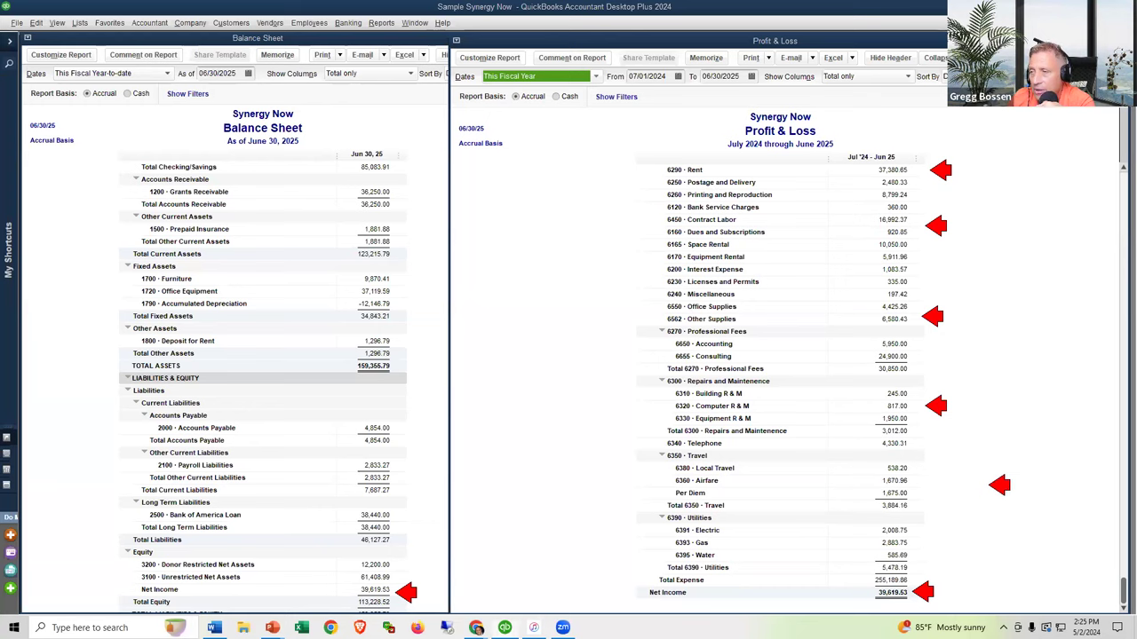
pyautogui.press('Escape')
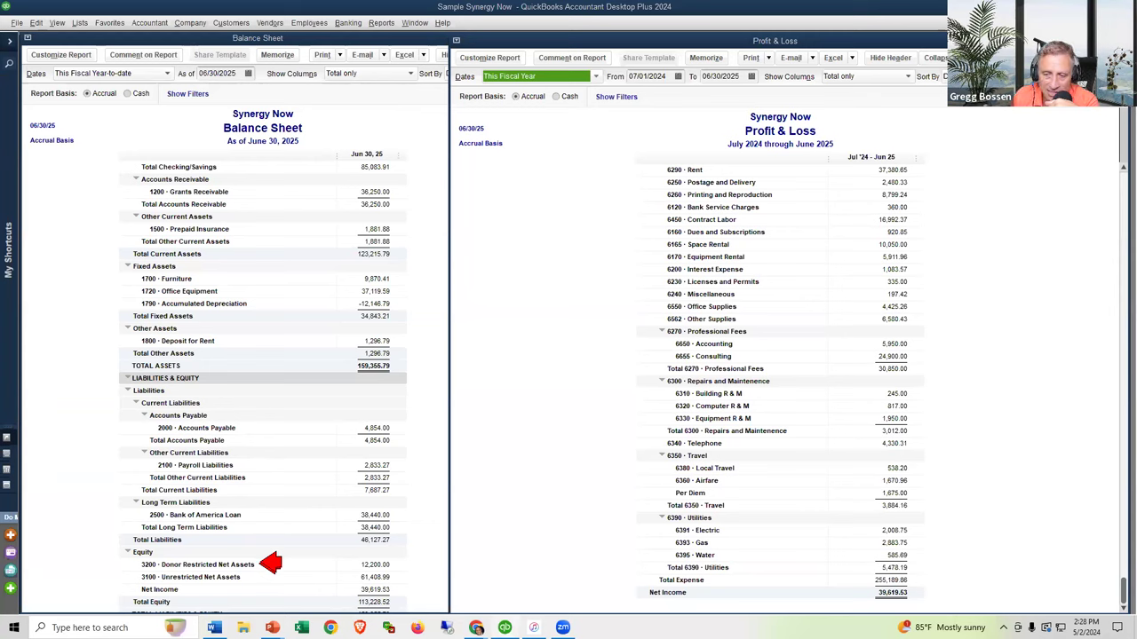
pyautogui.click(260, 564)
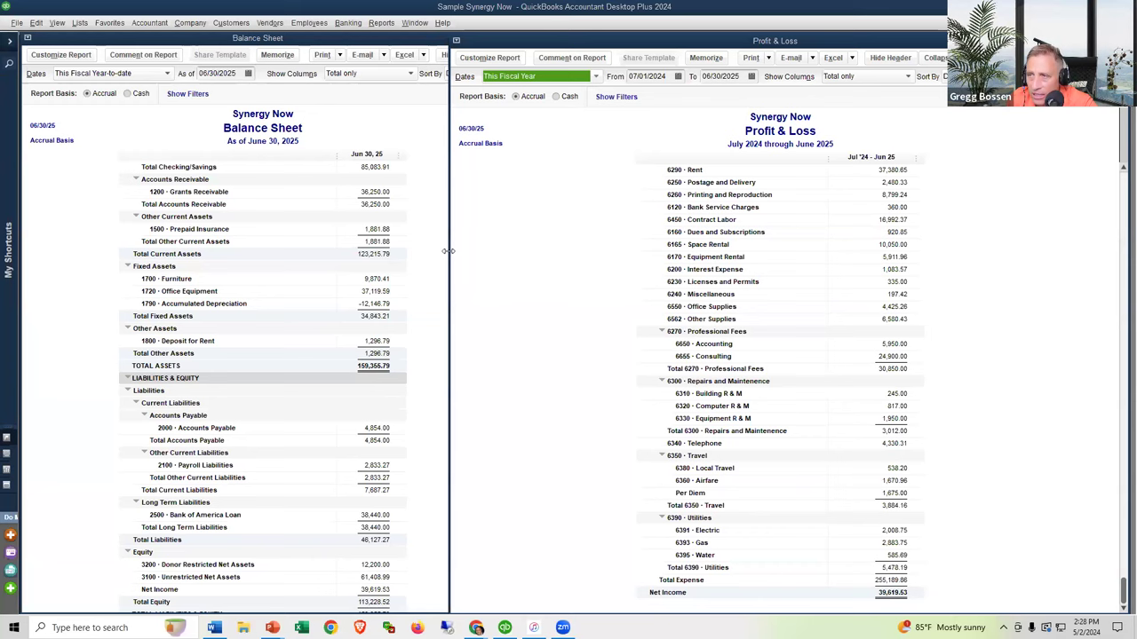
# Widen the Balance Sheet window, and mark both report titles and the Balance Sheet's net income, clearing the marks.
pyautogui.moveTo(449, 251); pyautogui.dragTo(524, 262)
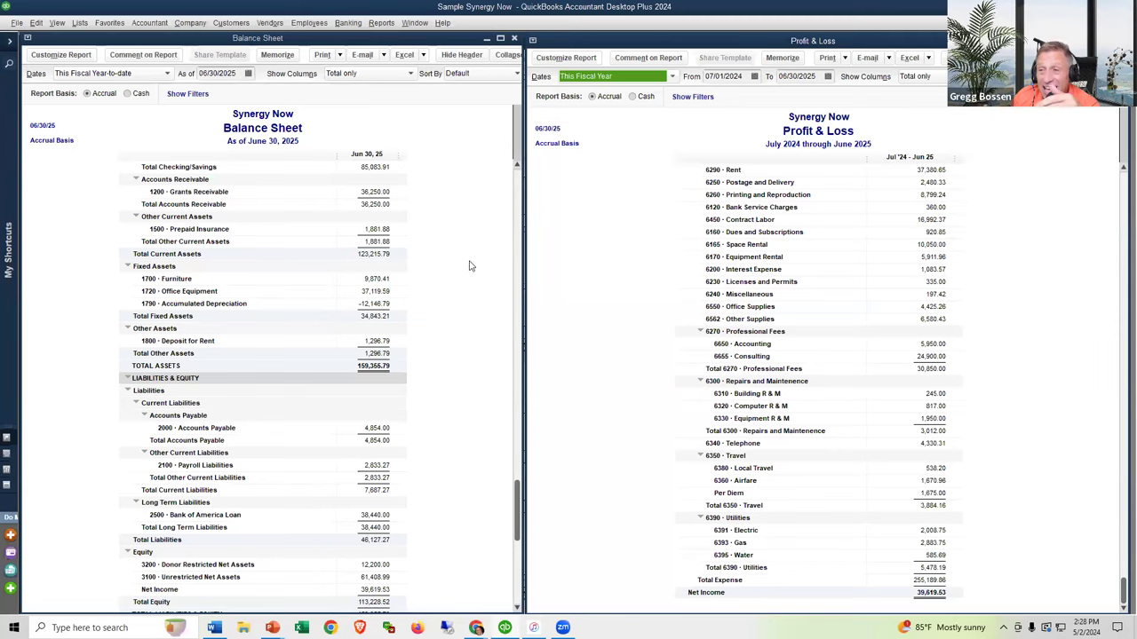
pyautogui.click(341, 127)
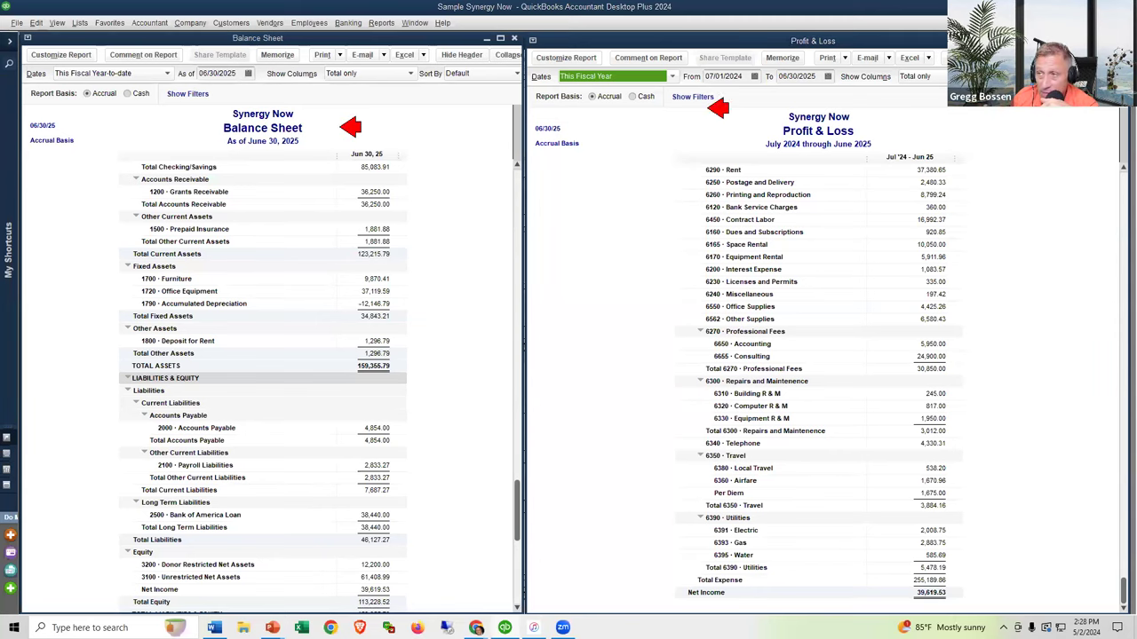
pyautogui.click(859, 125)
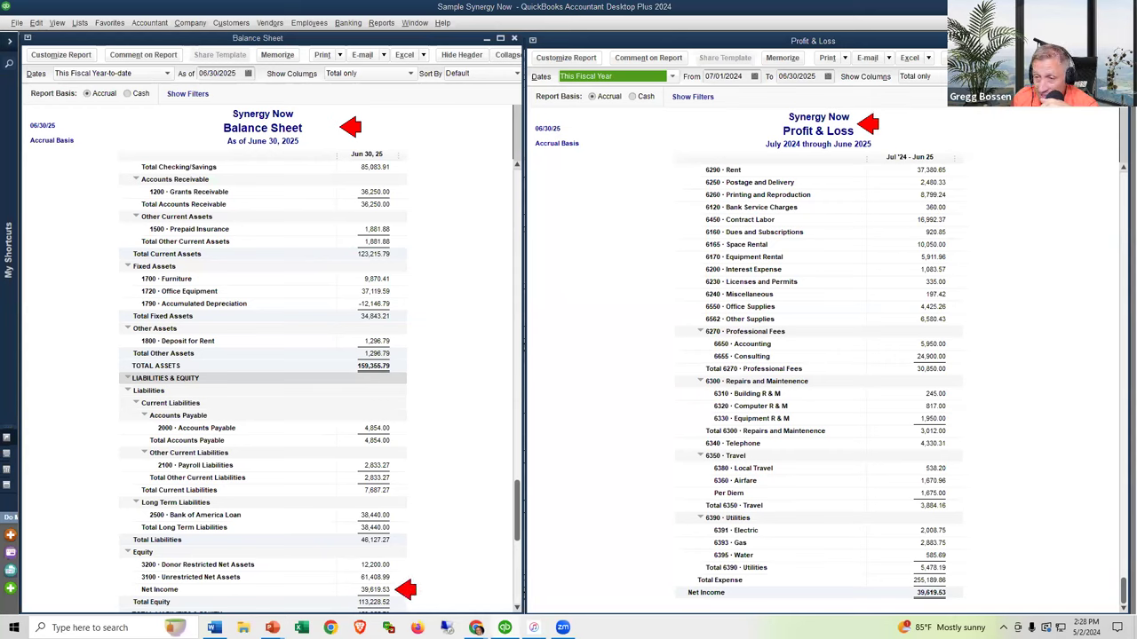
pyautogui.click(404, 588)
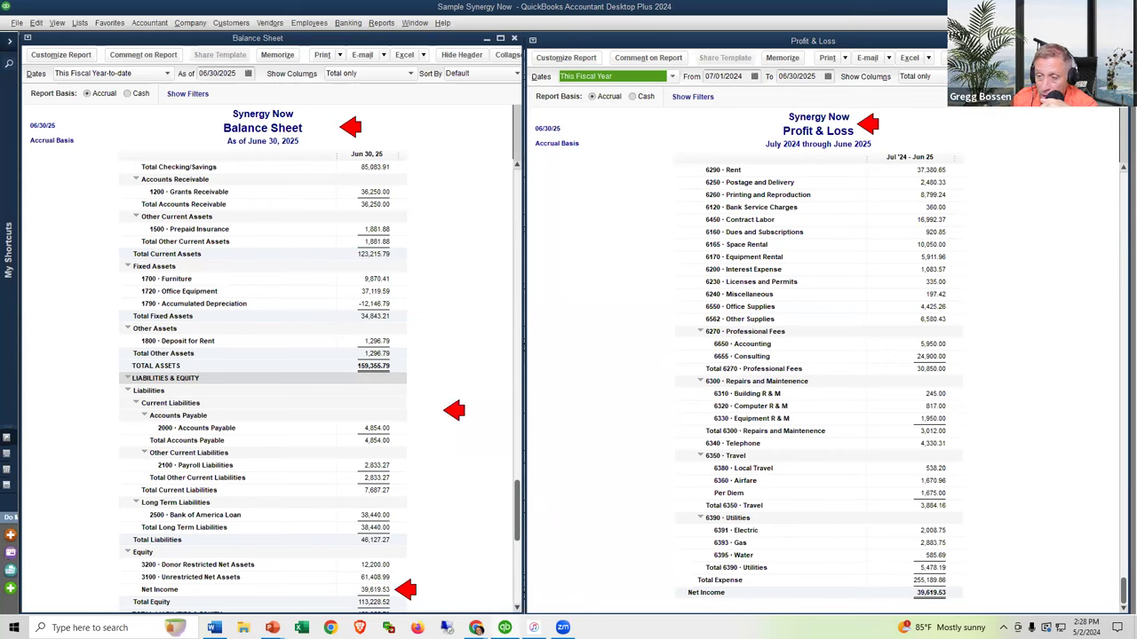
pyautogui.press('Escape')
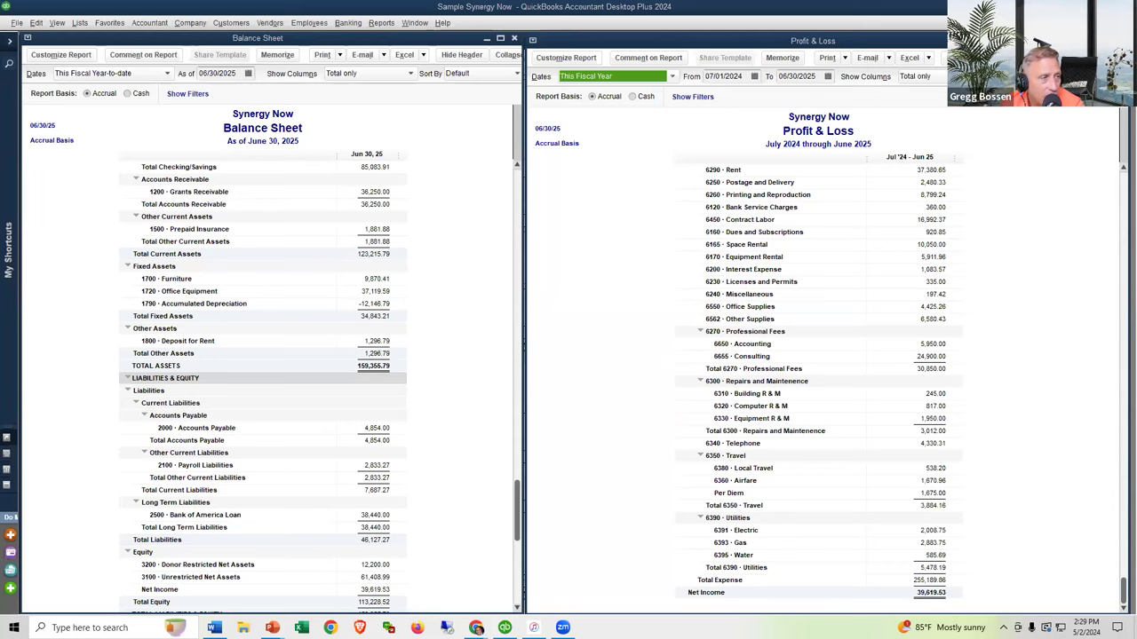
# Review the Profit & Loss from the income lines down to net income, alongside the Balance Sheet's assets and equity.
pyautogui.scroll(5, 951, 358)
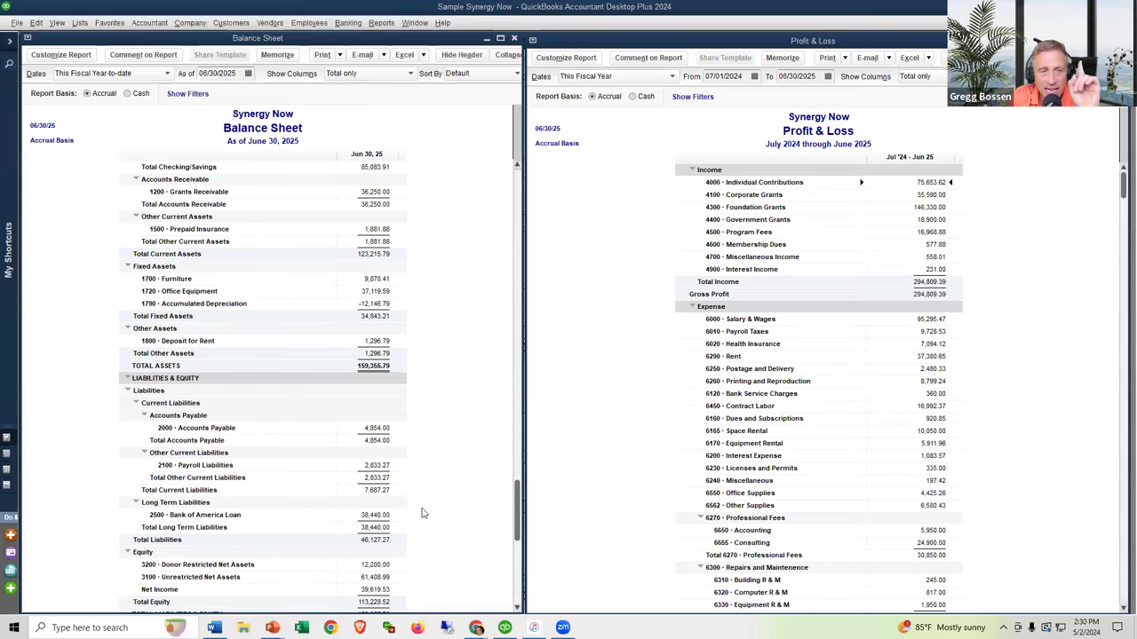
pyautogui.scroll(2, 427, 393)
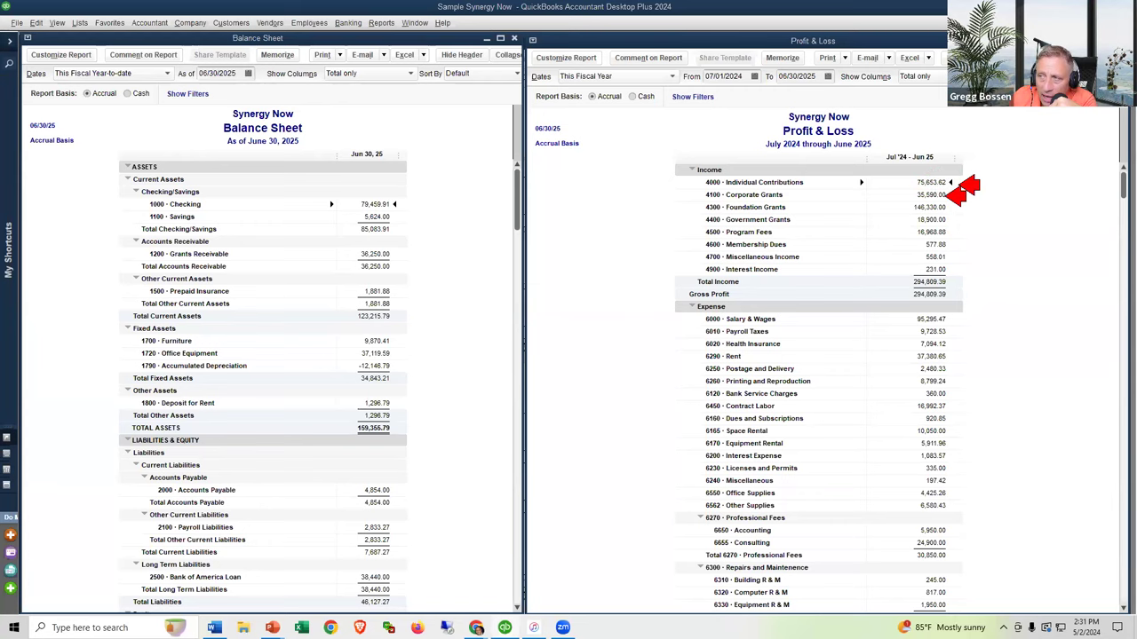
pyautogui.scroll(-5, 1057, 243)
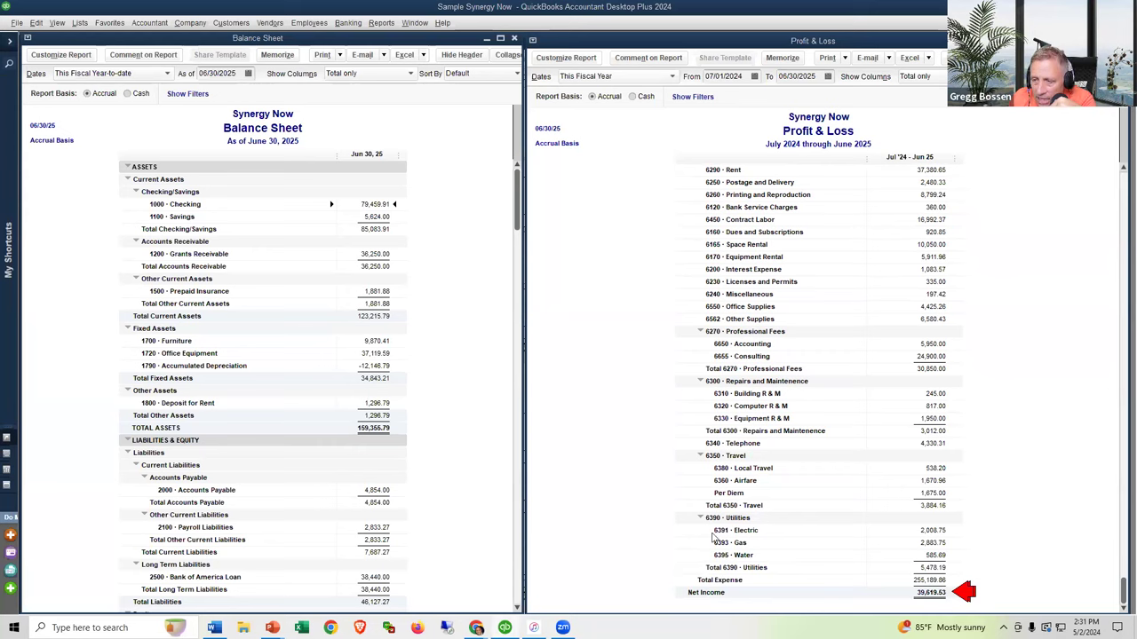
pyautogui.scroll(-2, 453, 491)
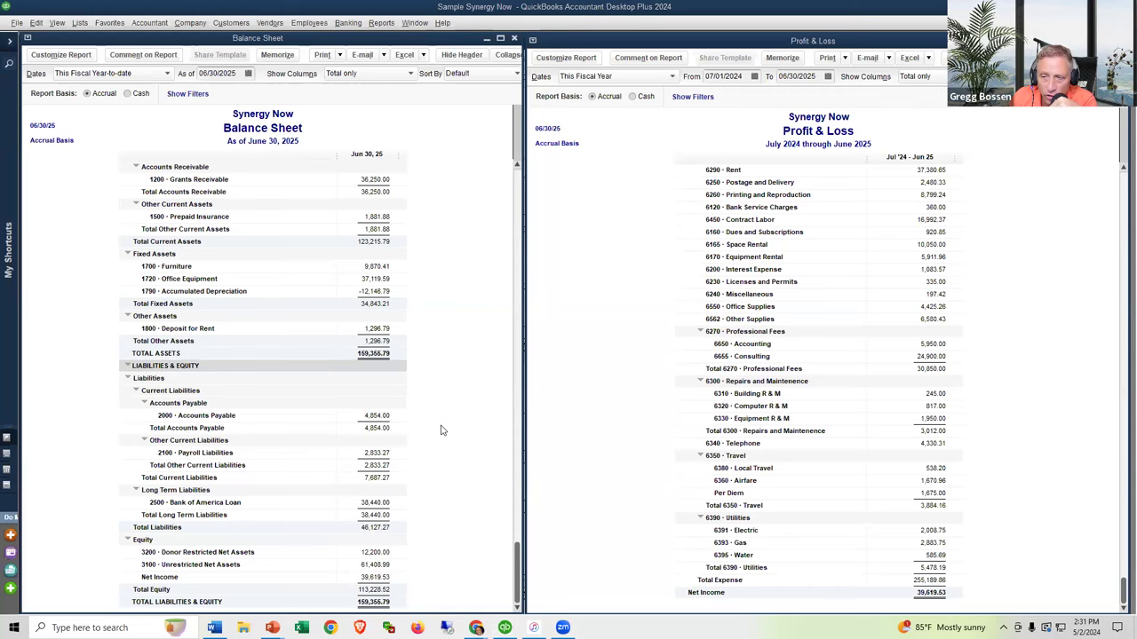
# Mark the checking balance, total assets, net income and total liabilities & equity on the Balance Sheet, clearing the marks.
pyautogui.scroll(3, 441, 430)
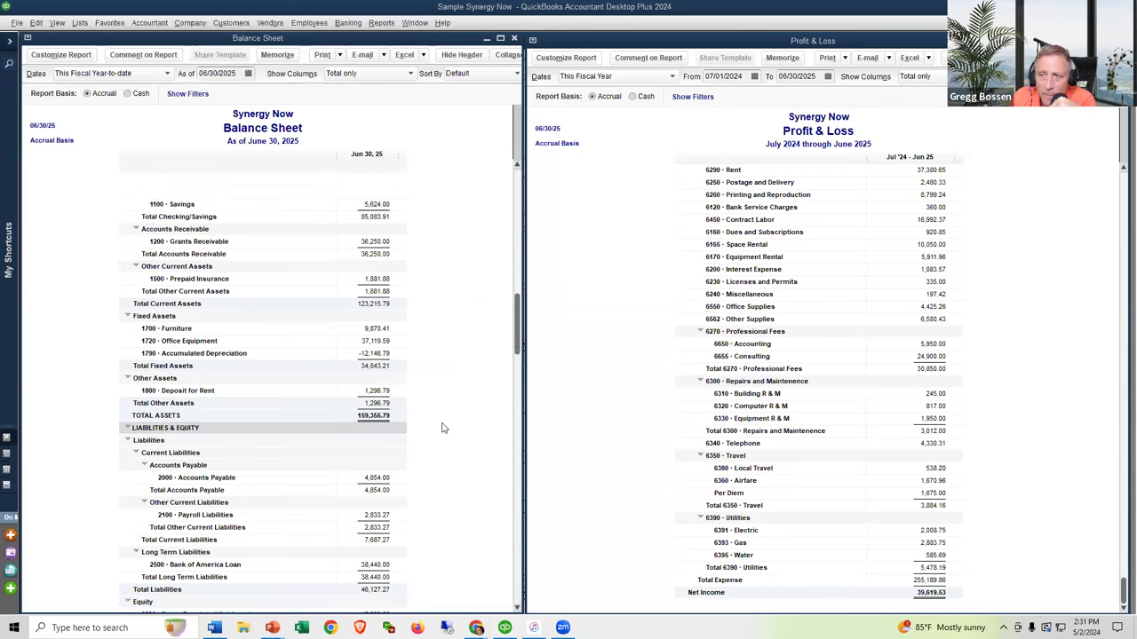
pyautogui.click(396, 207)
pyautogui.click(398, 424)
pyautogui.scroll(-2, 446, 420)
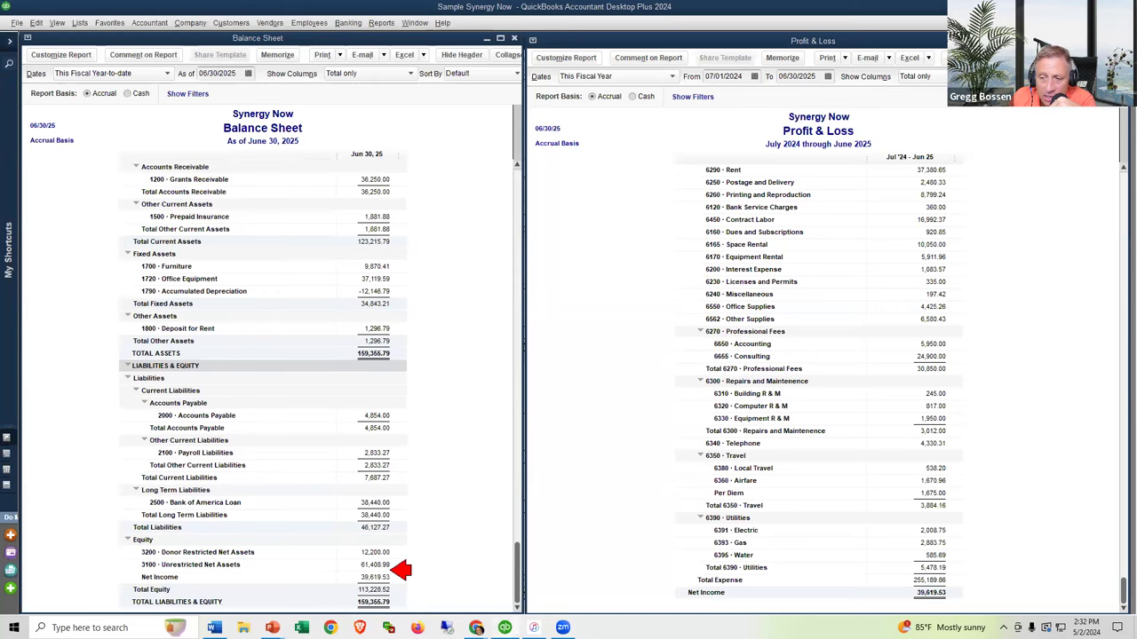
pyautogui.click(391, 577)
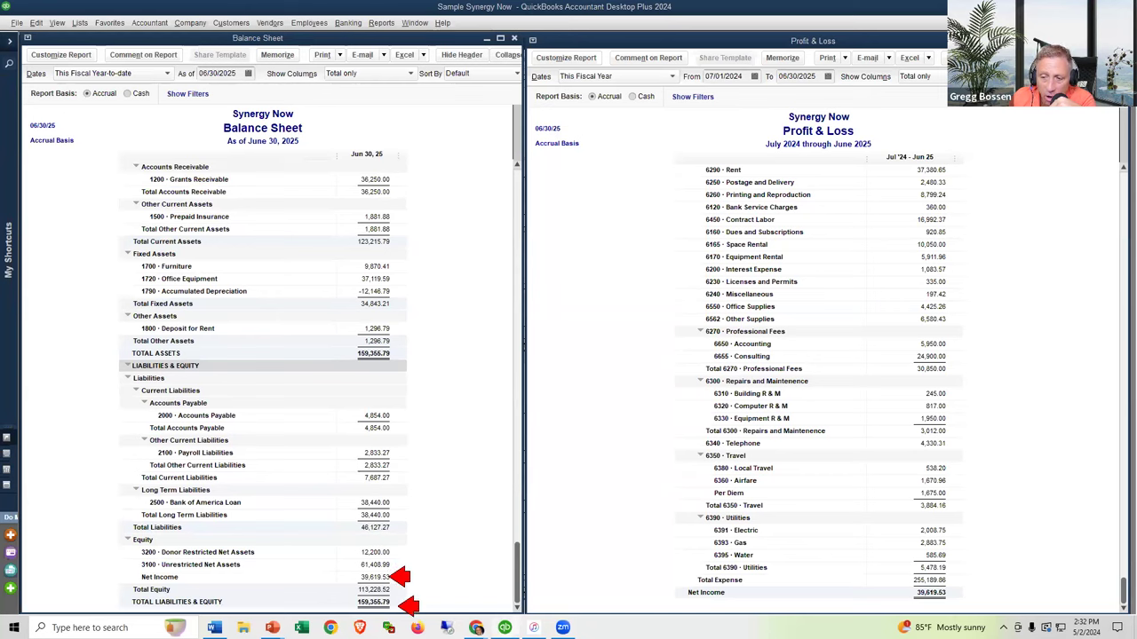
pyautogui.click(407, 606)
pyautogui.click(409, 360)
pyautogui.click(428, 605)
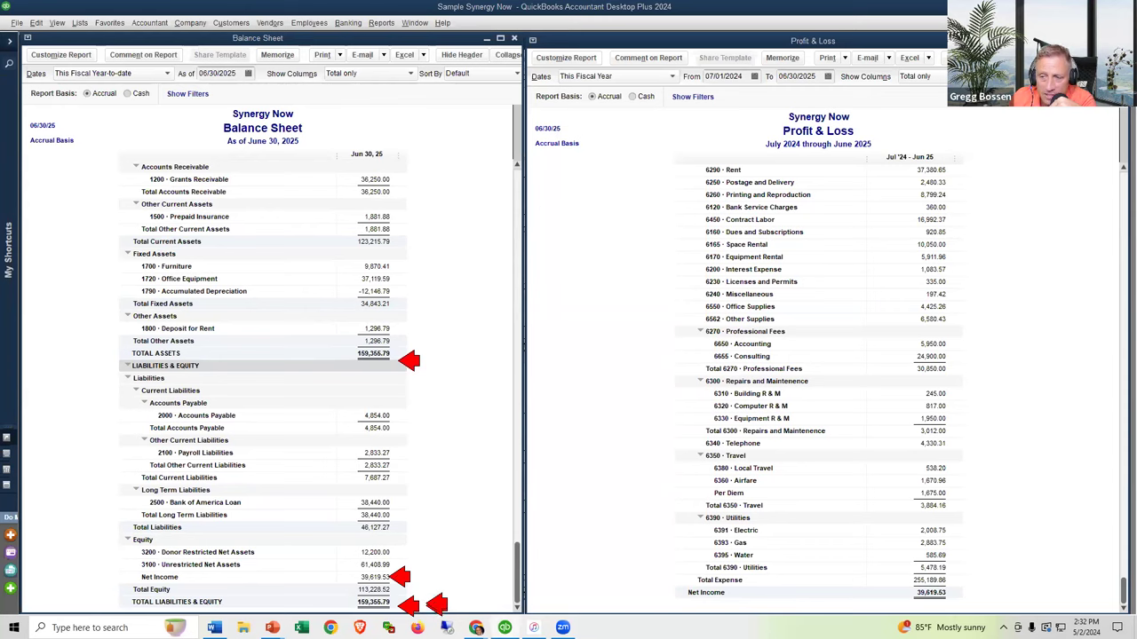
pyautogui.press('Escape')
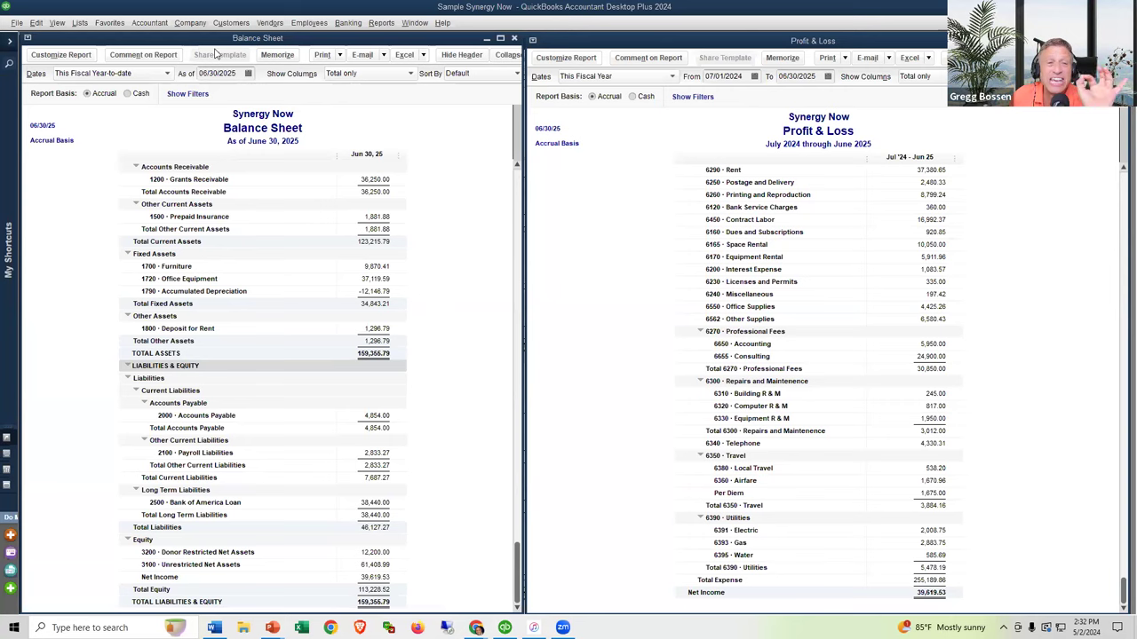
# Start a new bank deposit into the 1000 · Checking account.
pyautogui.click(348, 22)
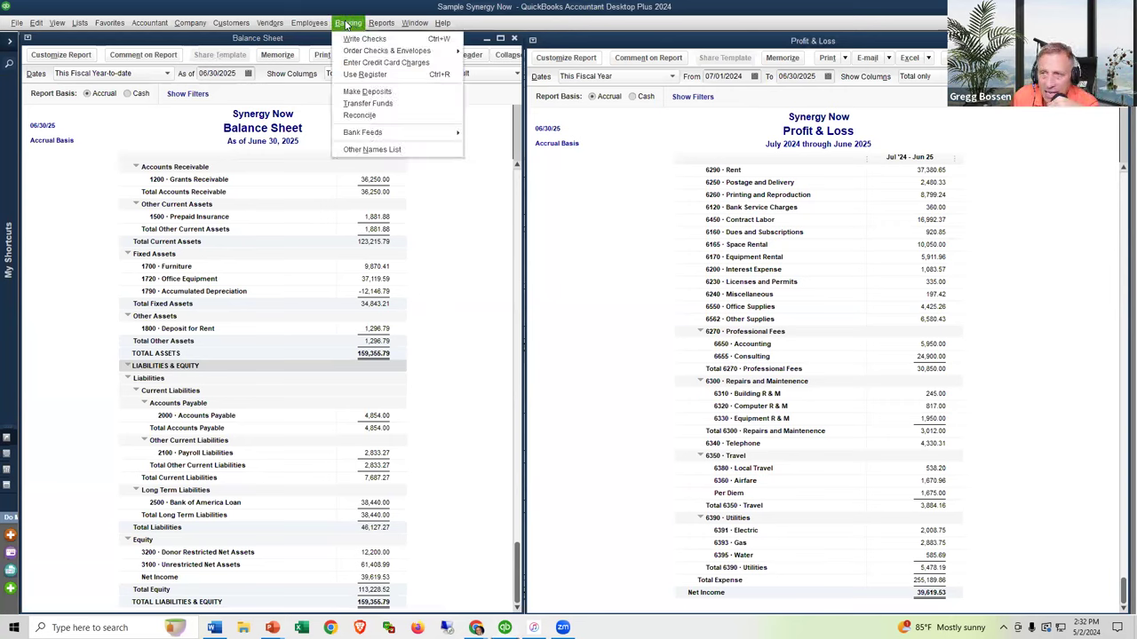
pyautogui.click(373, 93)
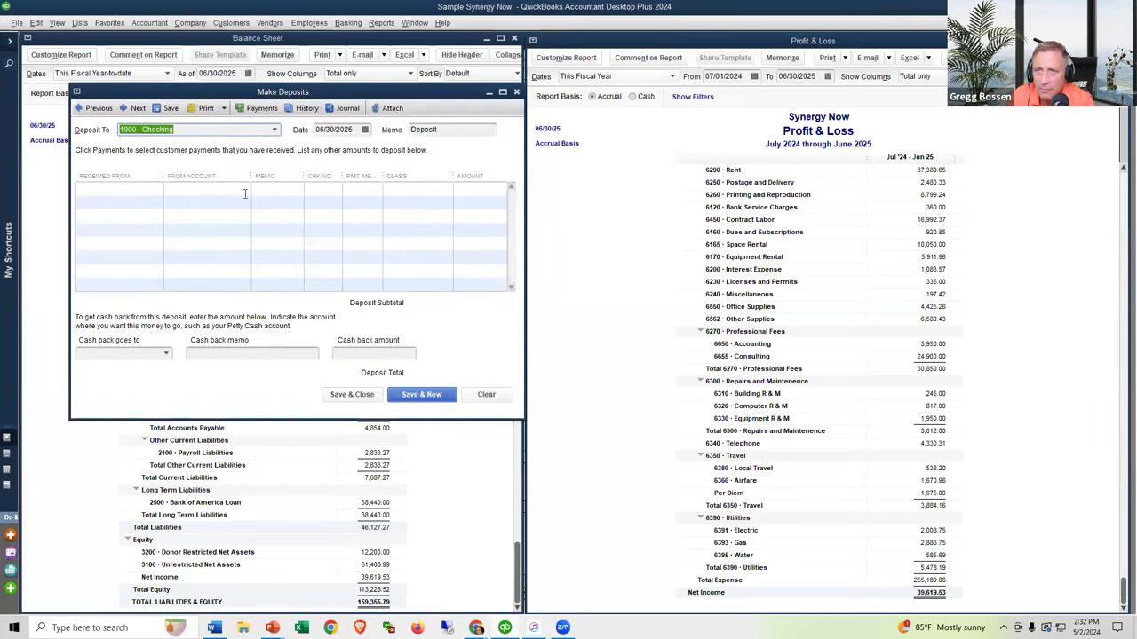
pyautogui.click(275, 130)
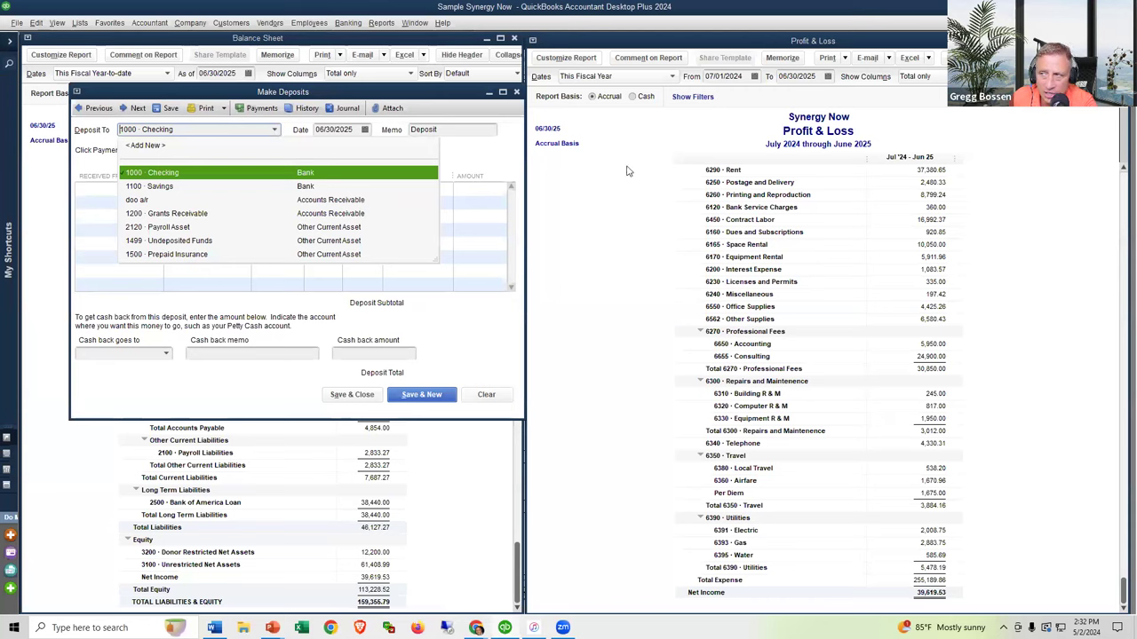
pyautogui.click(185, 175)
# Enter a 20,000.00 deposit line from the 4000 · Individual Contributions account.
pyautogui.click(235, 188)
pyautogui.write('Restricted Net Assets')
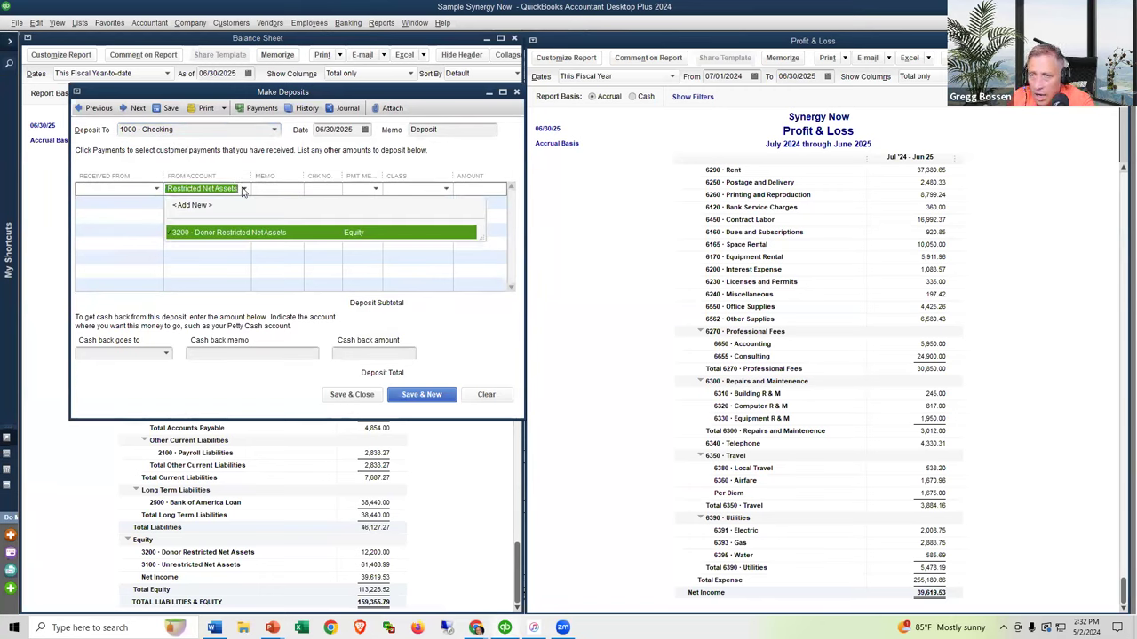
pyautogui.click(243, 190)
pyautogui.write('in')
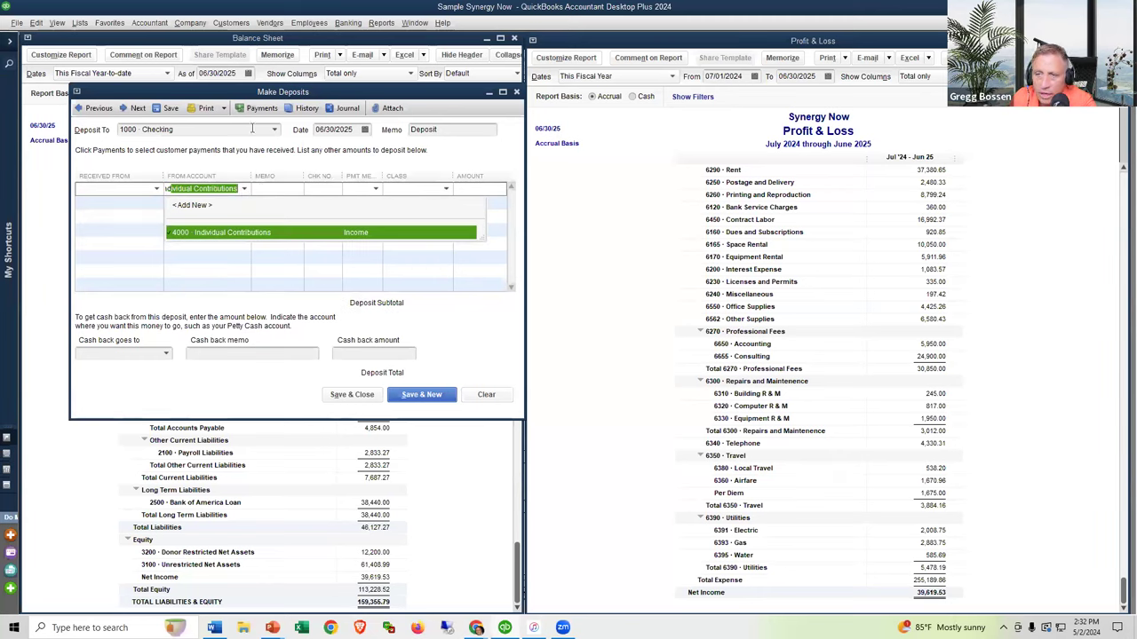
pyautogui.click(324, 232)
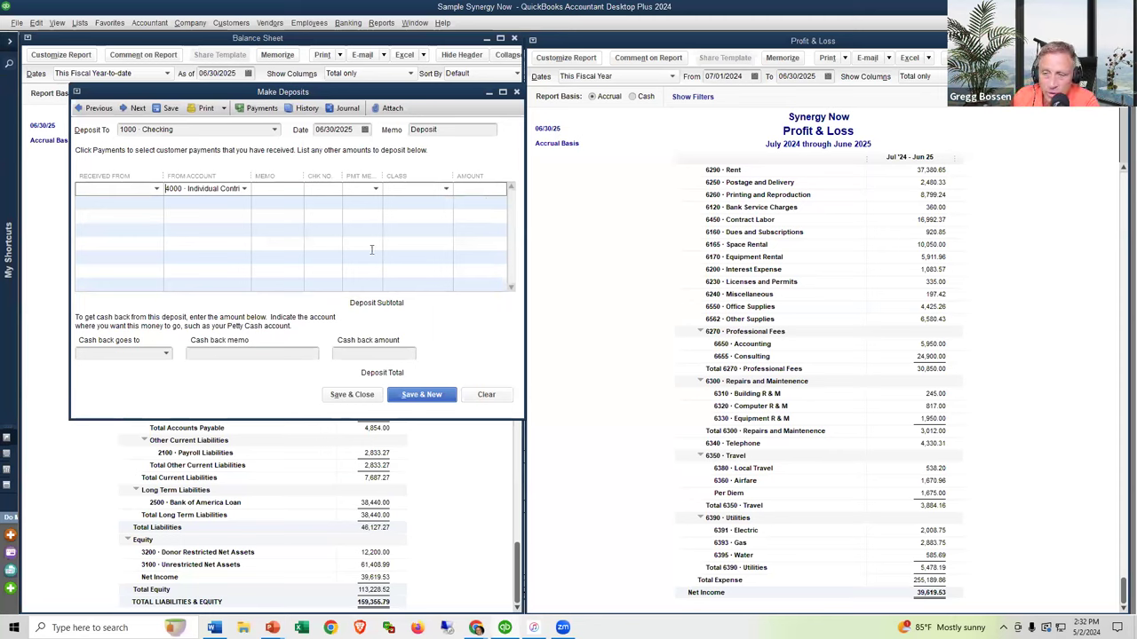
pyautogui.click(464, 190)
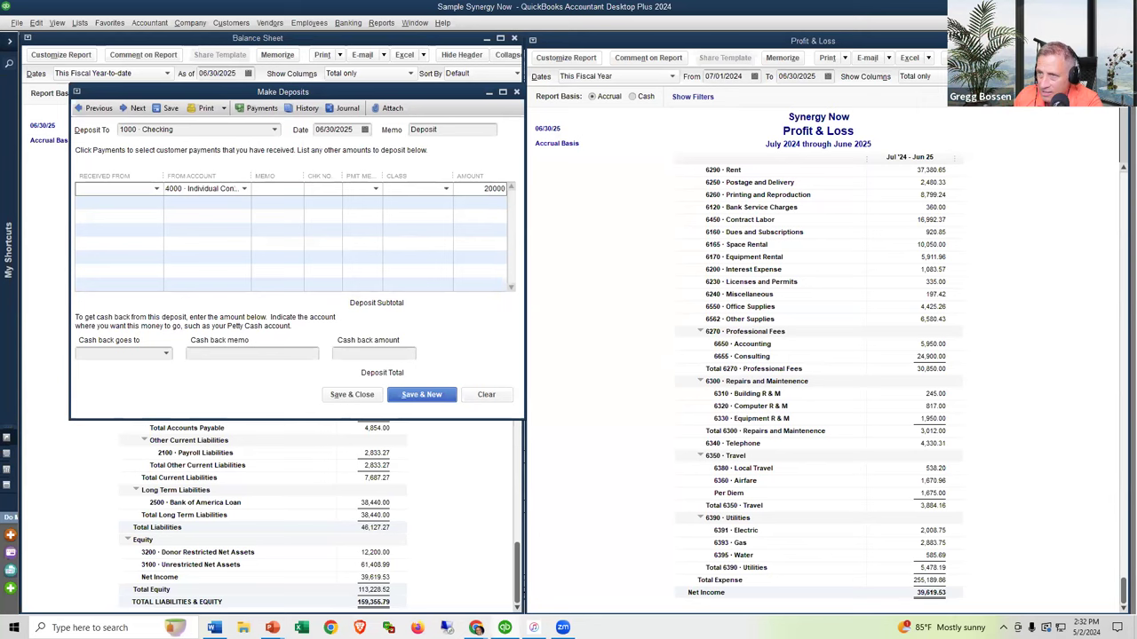
pyautogui.press('Tab')
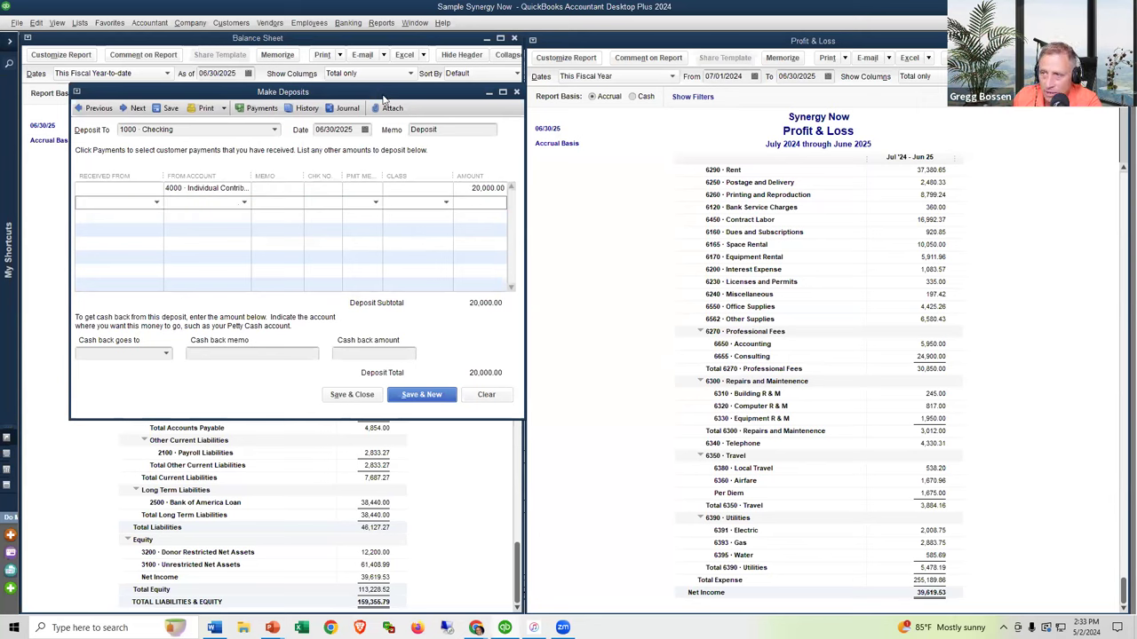
# Move the Make Deposits window off the Balance Sheet and mark the report's total assets before saving the deposit.
pyautogui.moveTo(383, 99); pyautogui.dragTo(807, 98)
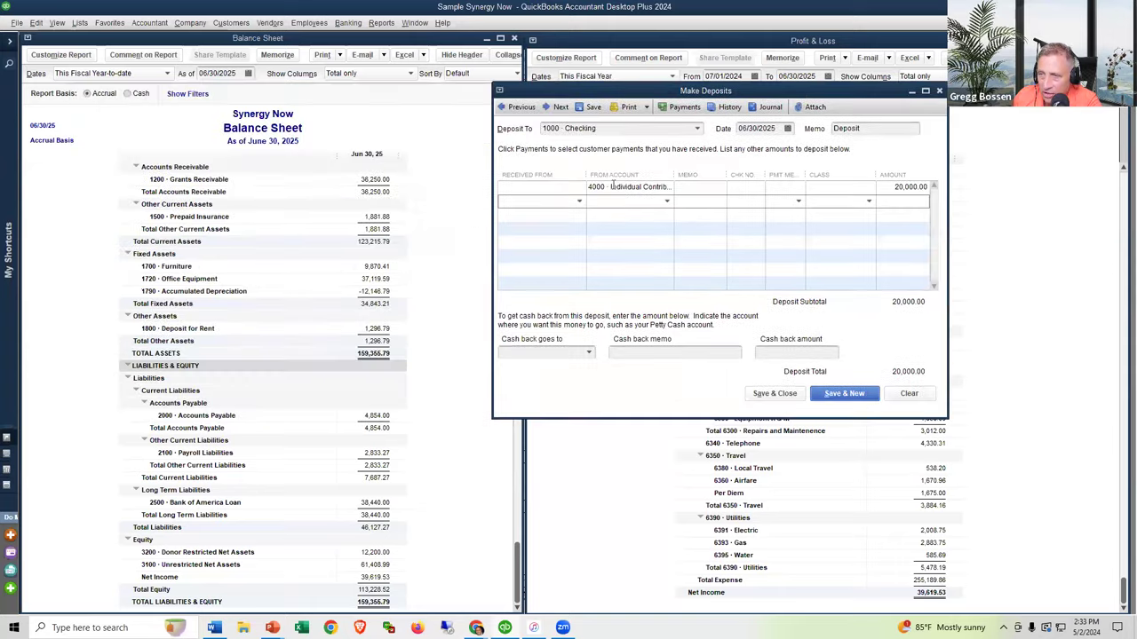
pyautogui.click(434, 235)
pyautogui.scroll(2, 441, 234)
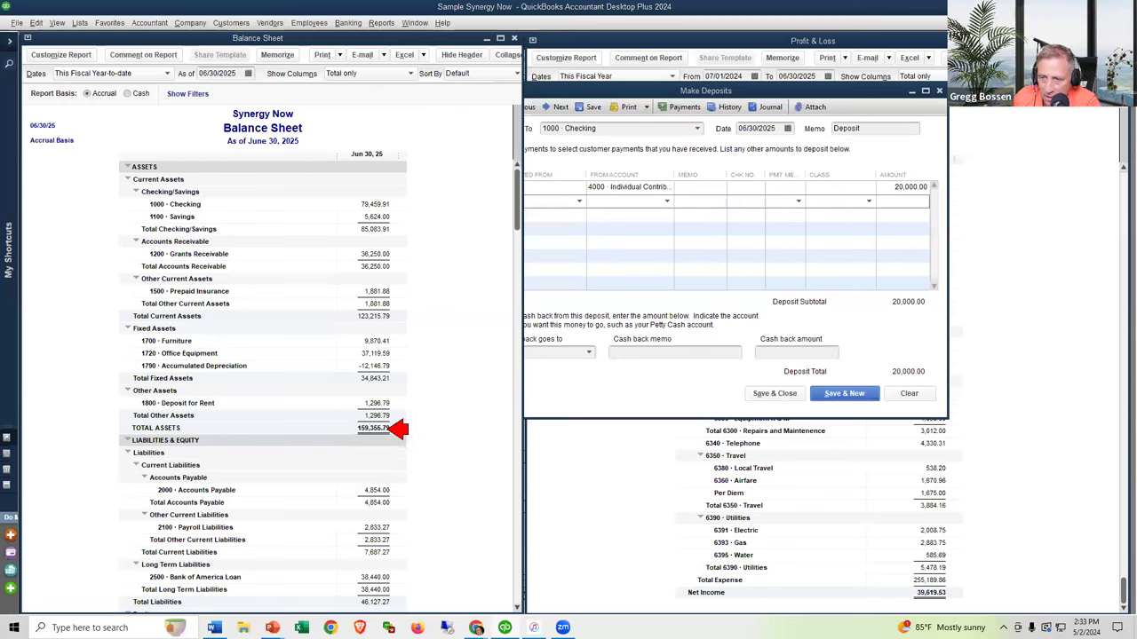
# Save and close the deposit, and mark the updated checking balance and total assets on the Balance Sheet.
pyautogui.click(773, 395)
pyautogui.click(780, 396)
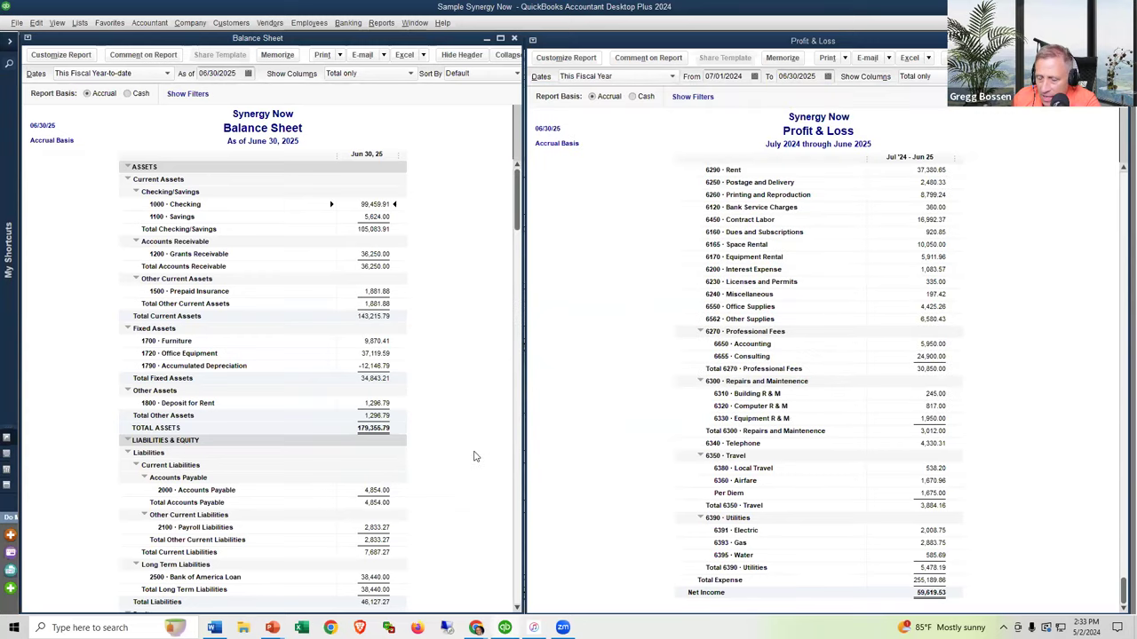
pyautogui.click(421, 428)
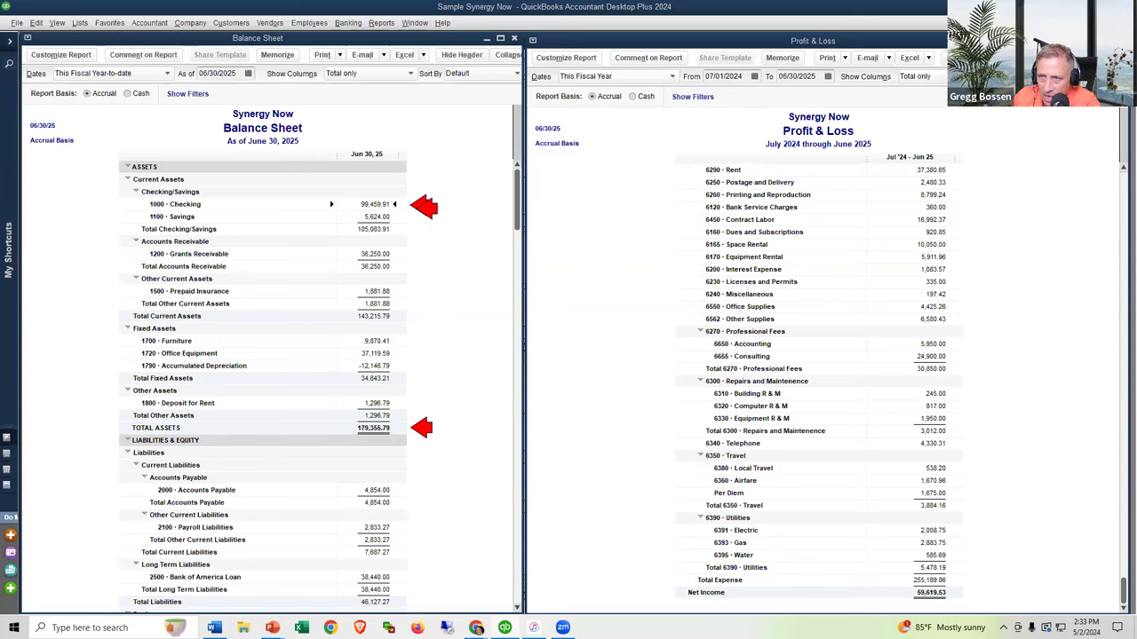
# Clear the arrow marks and show the Balance Sheet's liabilities and equity section down to its final total.
pyautogui.press('Escape')
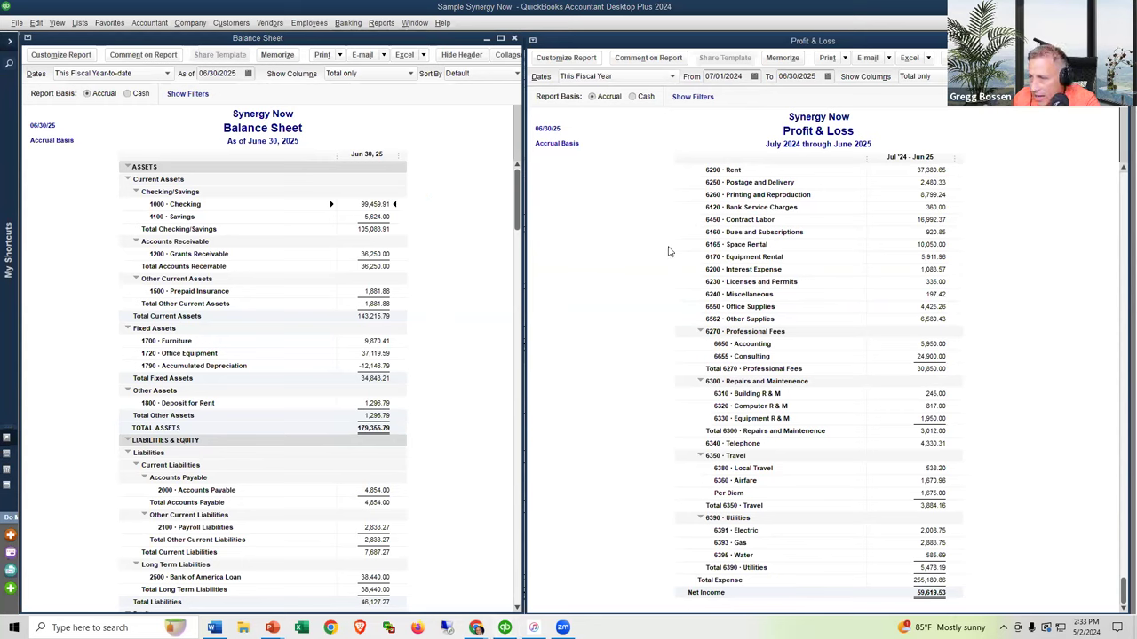
pyautogui.doubleClick(404, 440)
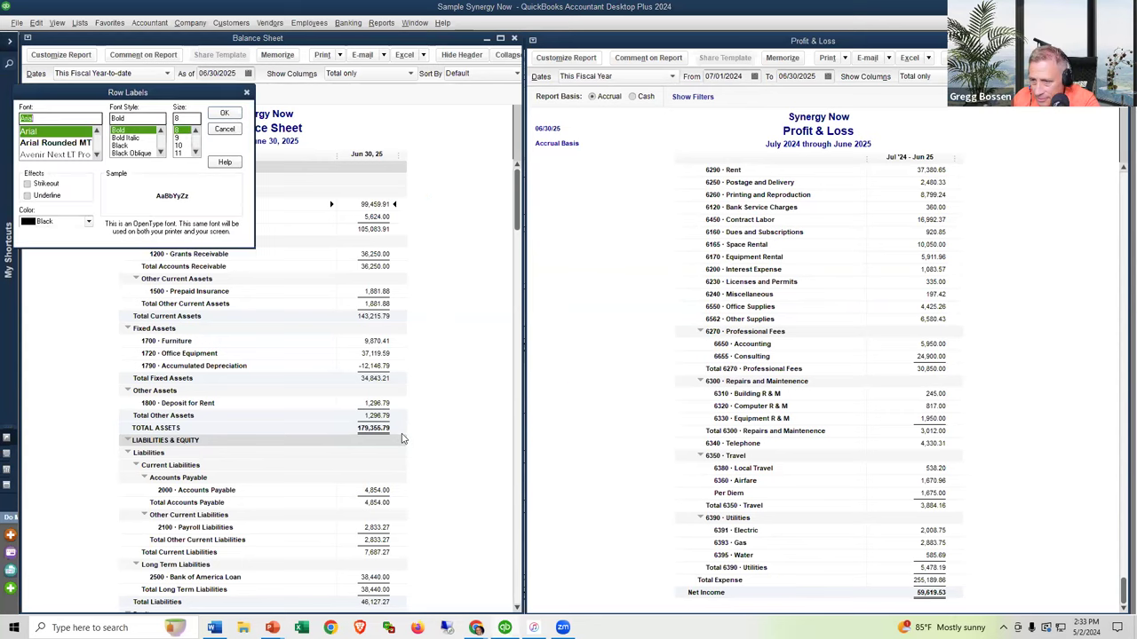
pyautogui.click(223, 115)
pyautogui.scroll(-3, 479, 453)
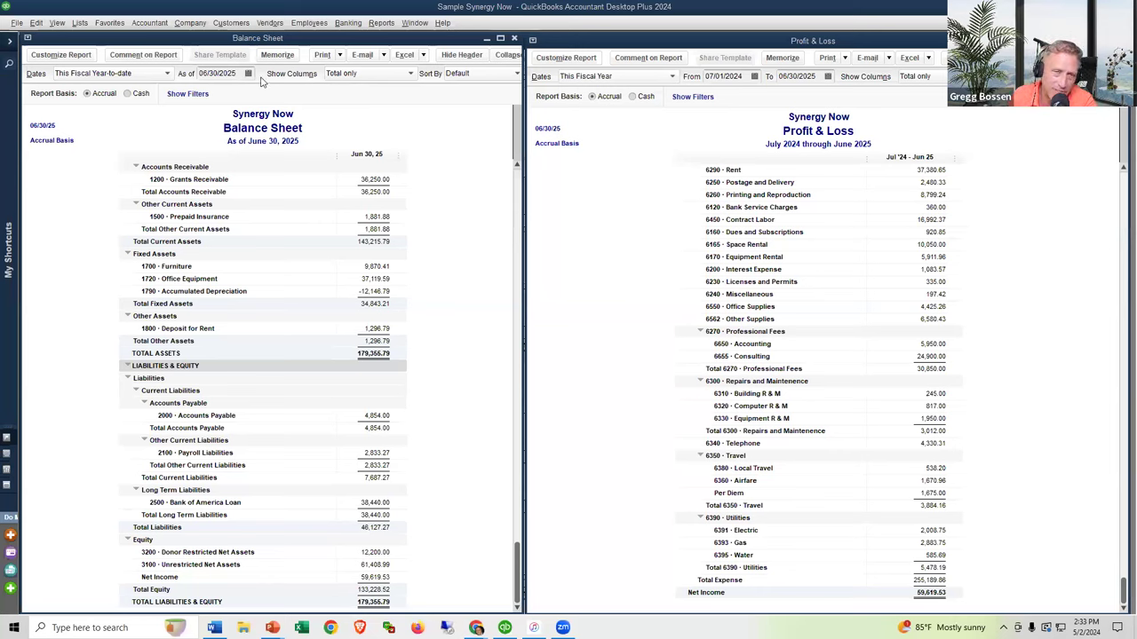
# Start a new check from the 1000 · Checking account and set its number to eft.
pyautogui.click(343, 24)
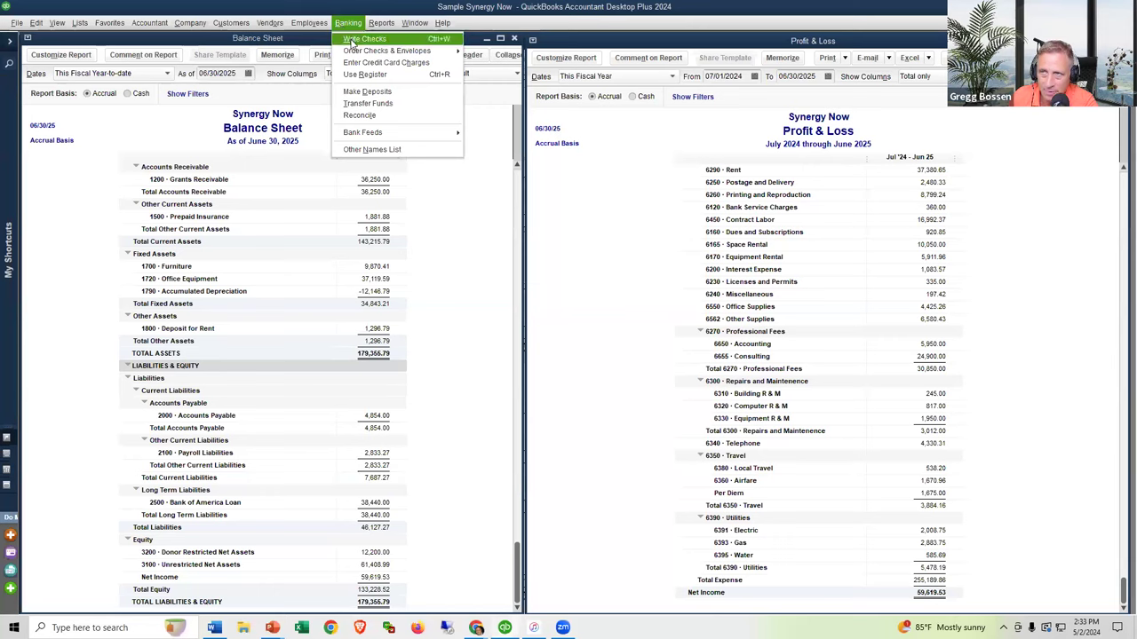
pyautogui.click(352, 40)
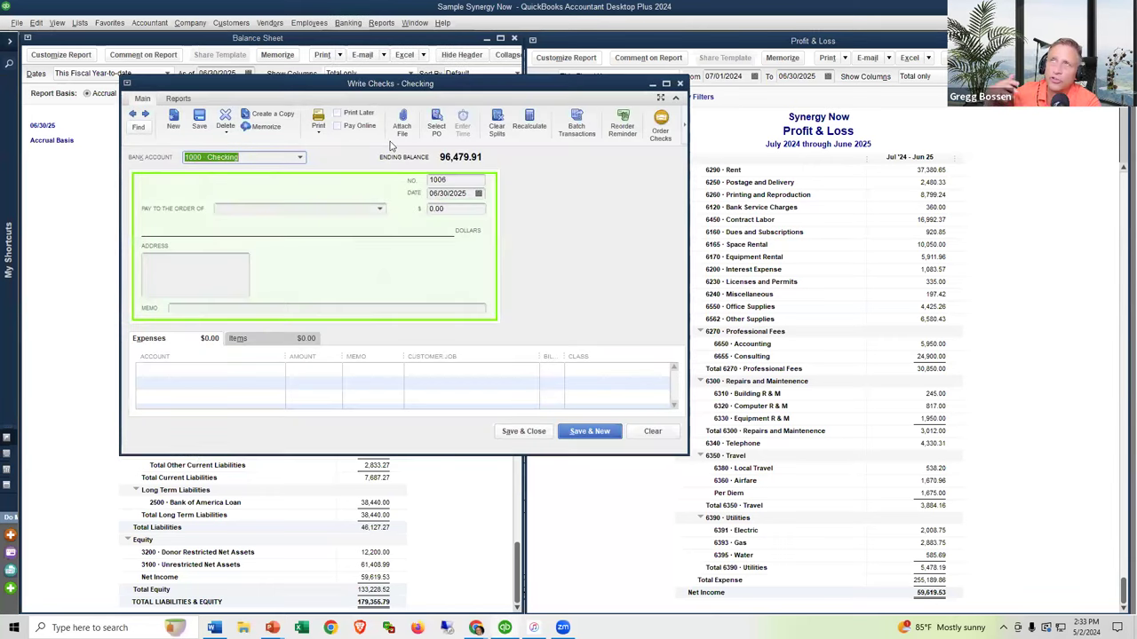
pyautogui.doubleClick(453, 180)
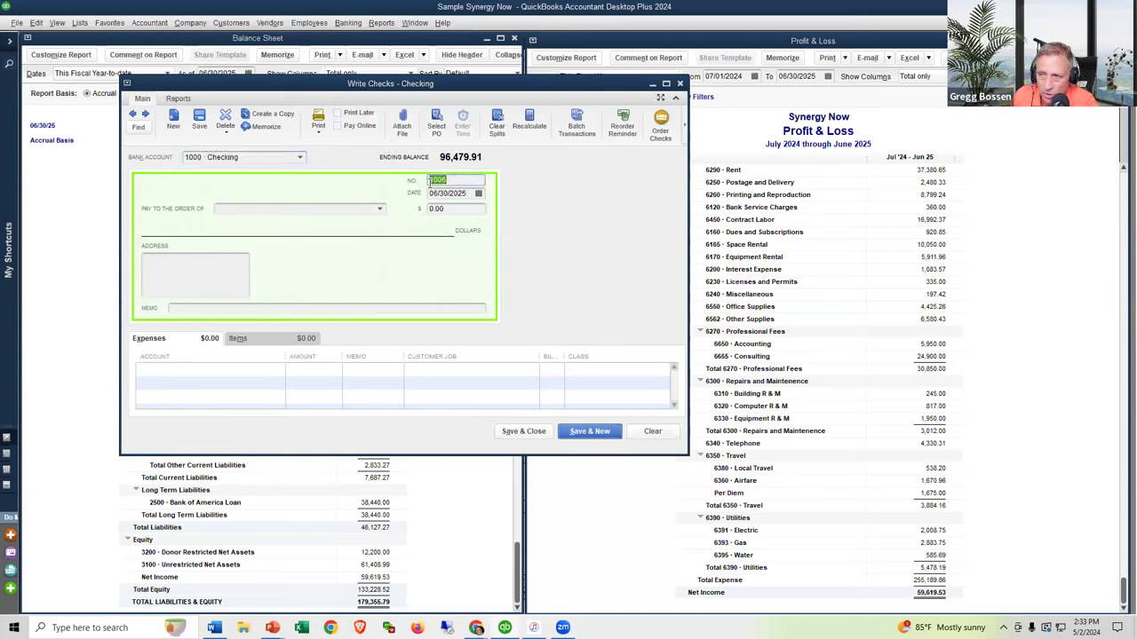
pyautogui.write('eft')
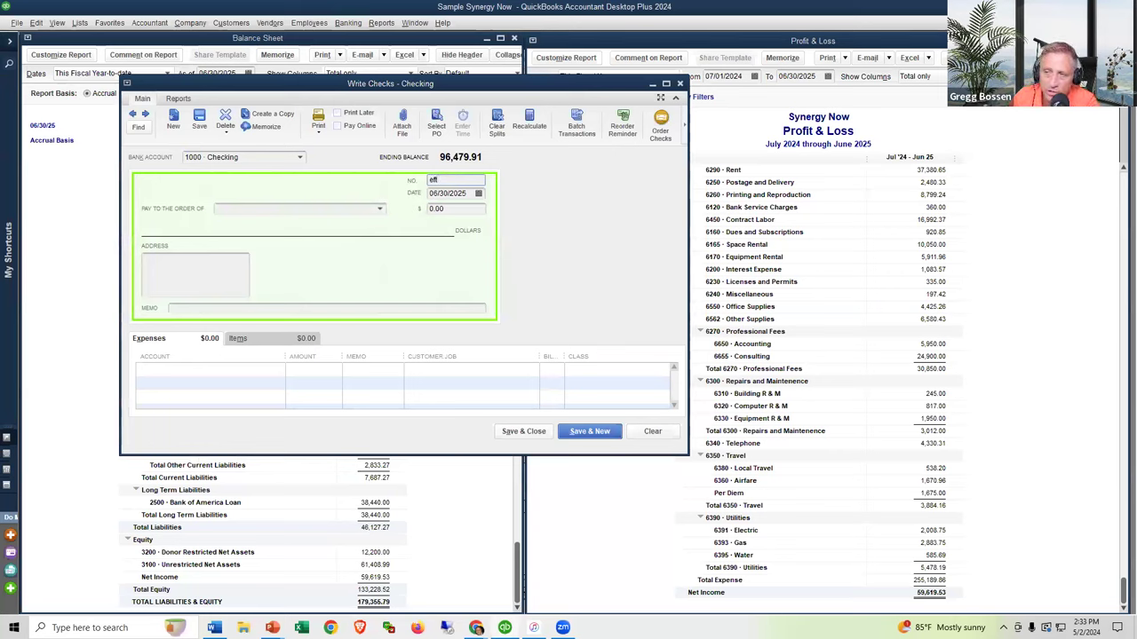
# Choose the individual vendor listed after ACEP as the check's payee and set the amount to 30,000.00.
pyautogui.click(380, 213)
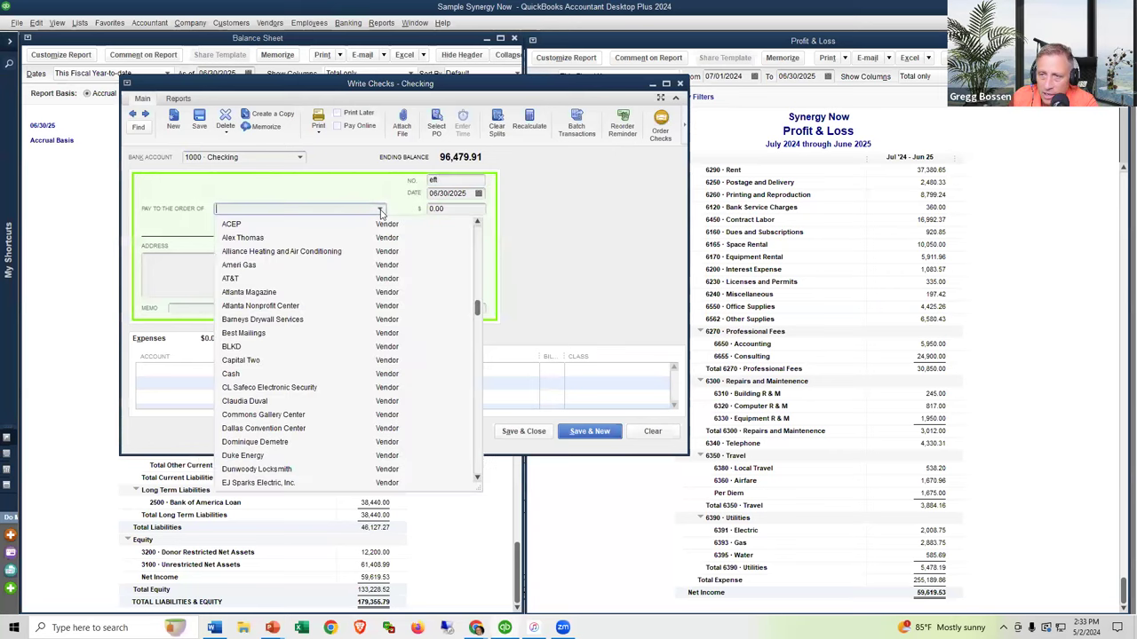
pyautogui.click(278, 241)
pyautogui.press('Tab')
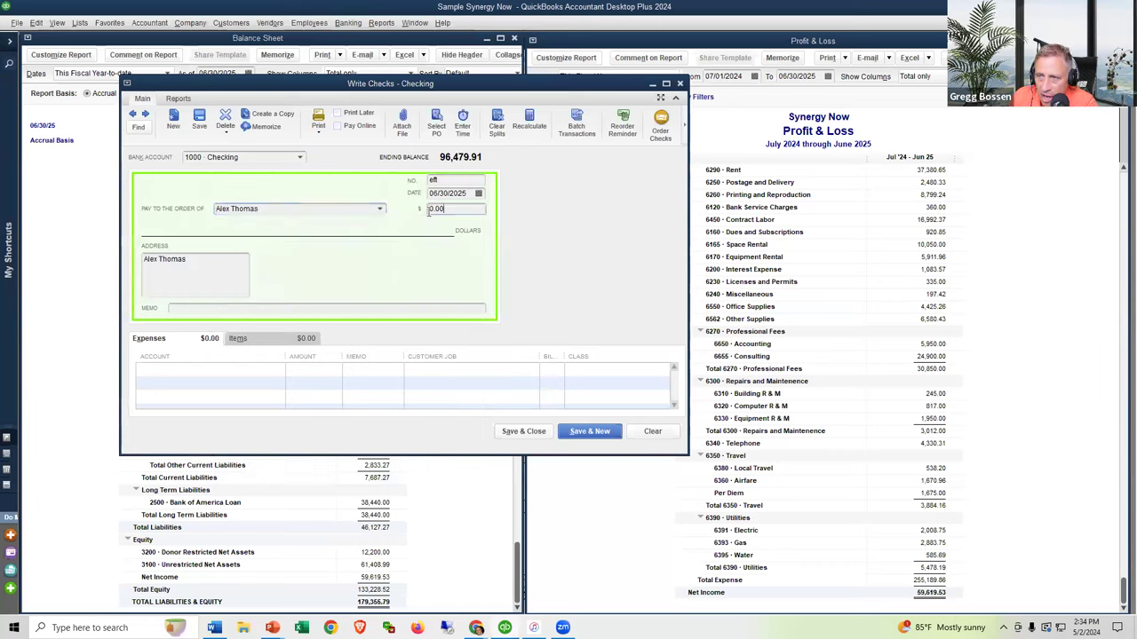
pyautogui.write('30000')
pyautogui.press('Tab')
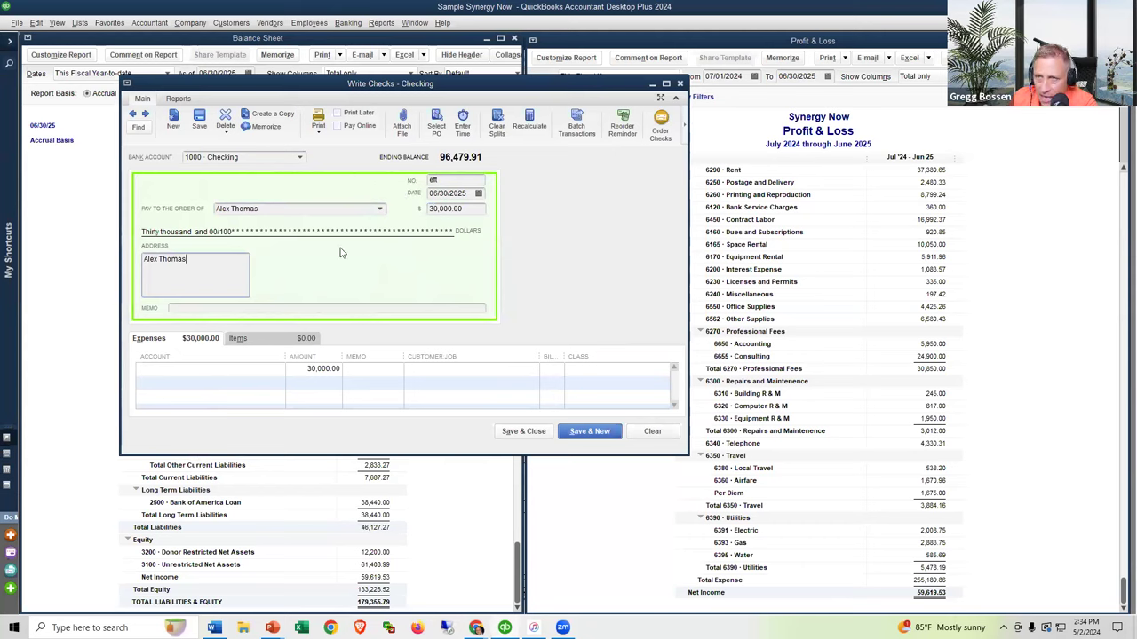
# Keep 1000 · Checking as the bank account and assign the check's expense line to 6450 · Contract Labor.
pyautogui.click(300, 159)
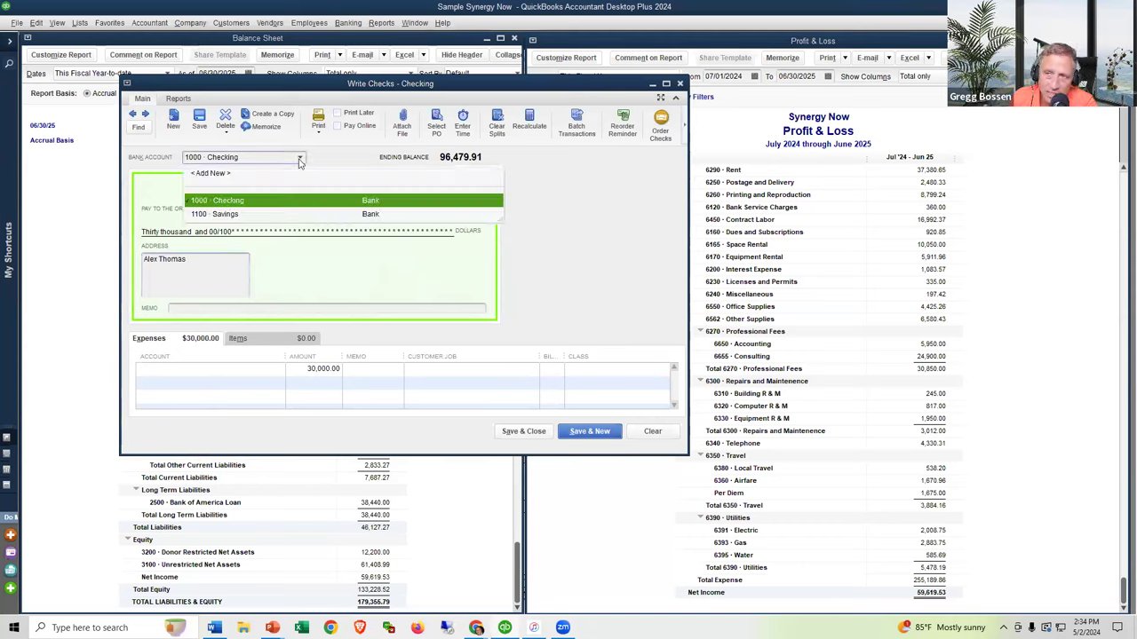
pyautogui.click(300, 158)
pyautogui.click(277, 373)
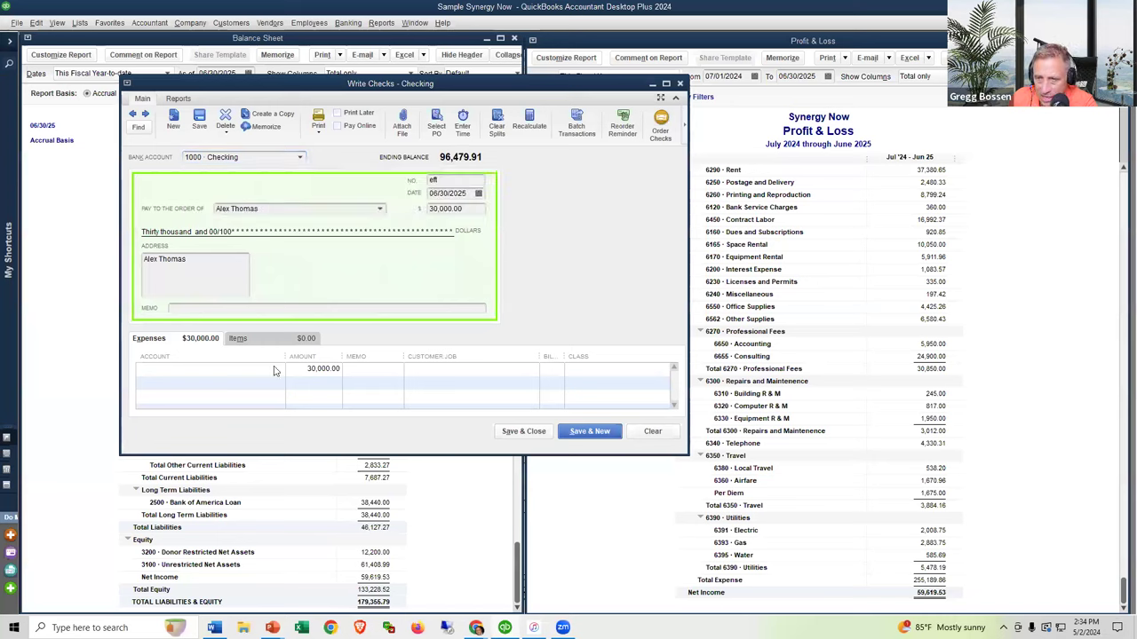
pyautogui.write('co')
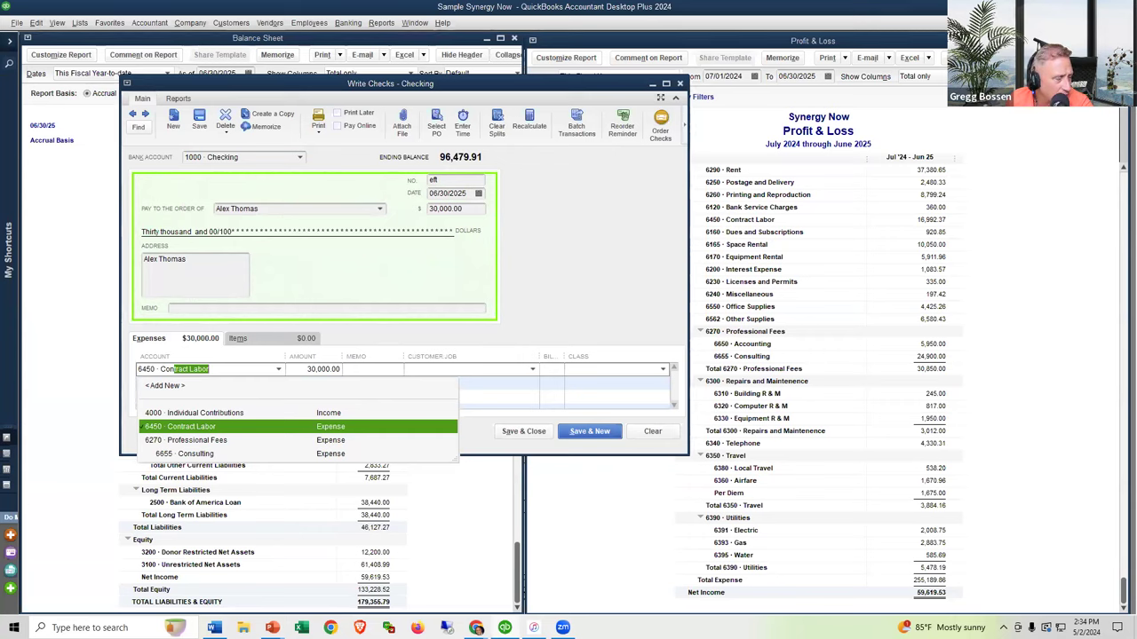
pyautogui.press('Tab')
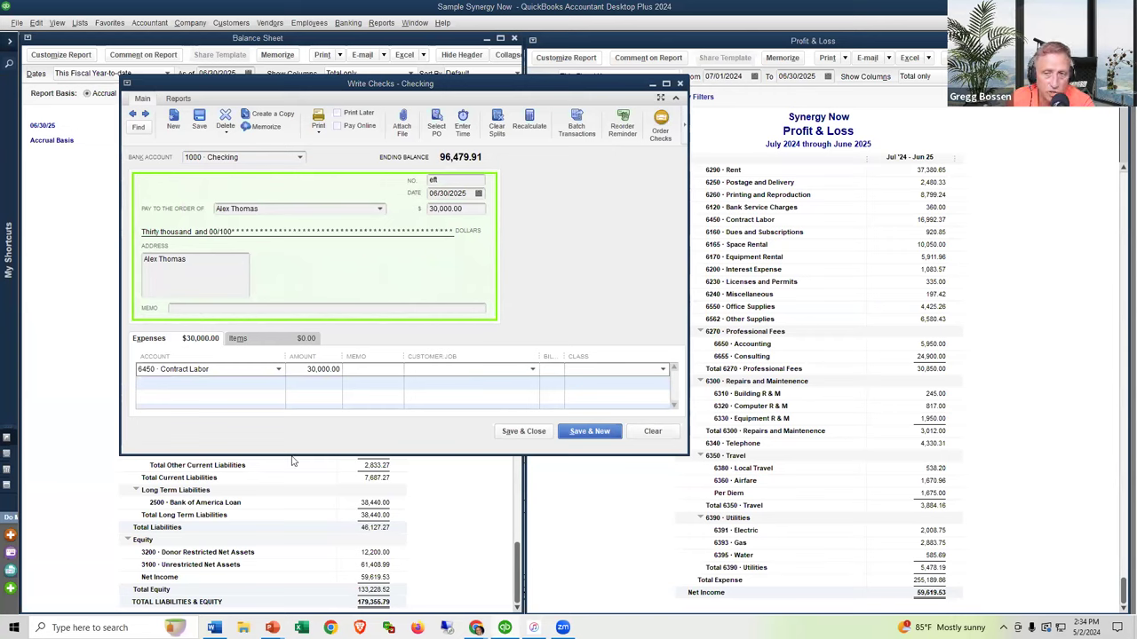
pyautogui.click(271, 386)
pyautogui.click(279, 386)
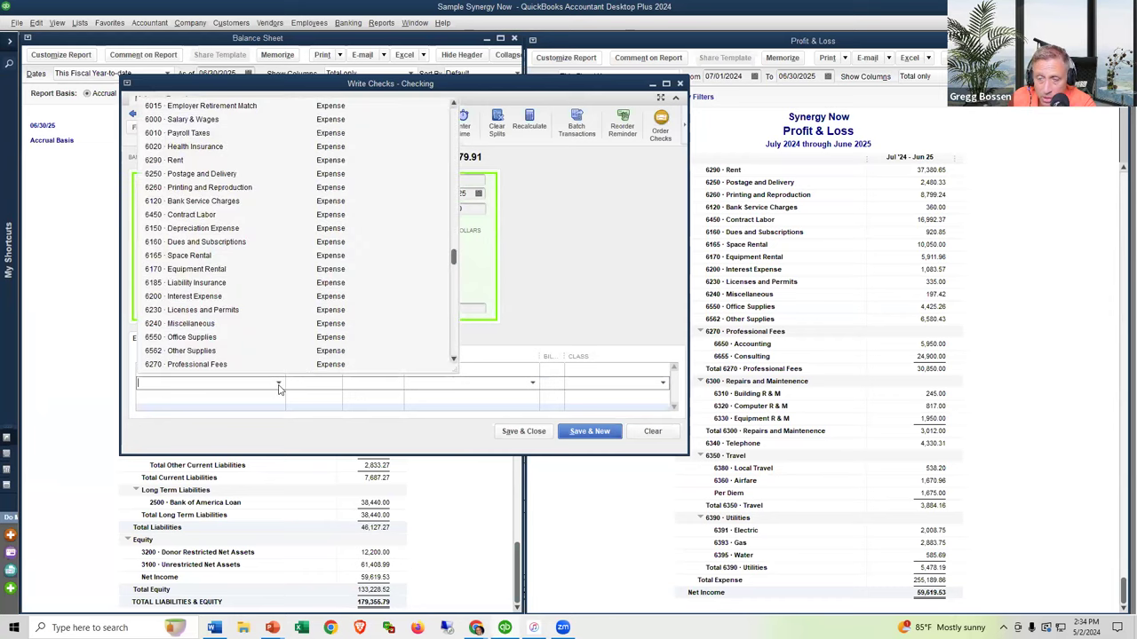
pyautogui.click(279, 385)
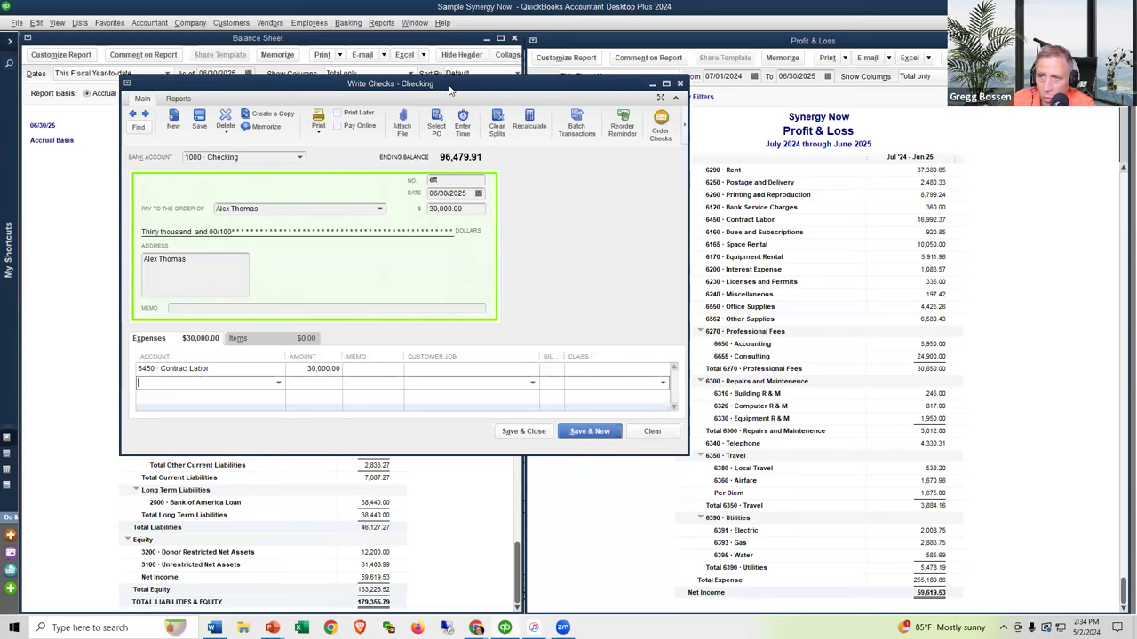
# Move the Write Checks window off the Balance Sheet, and save and close the check without assigning a class.
pyautogui.moveTo(450, 89); pyautogui.dragTo(777, 136)
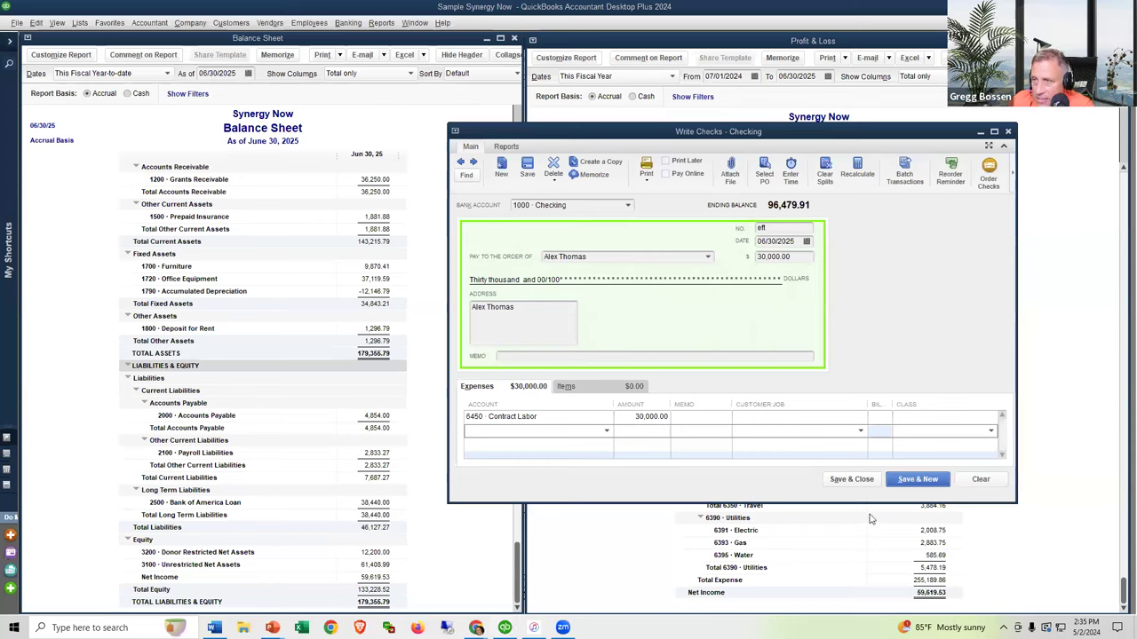
pyautogui.click(853, 480)
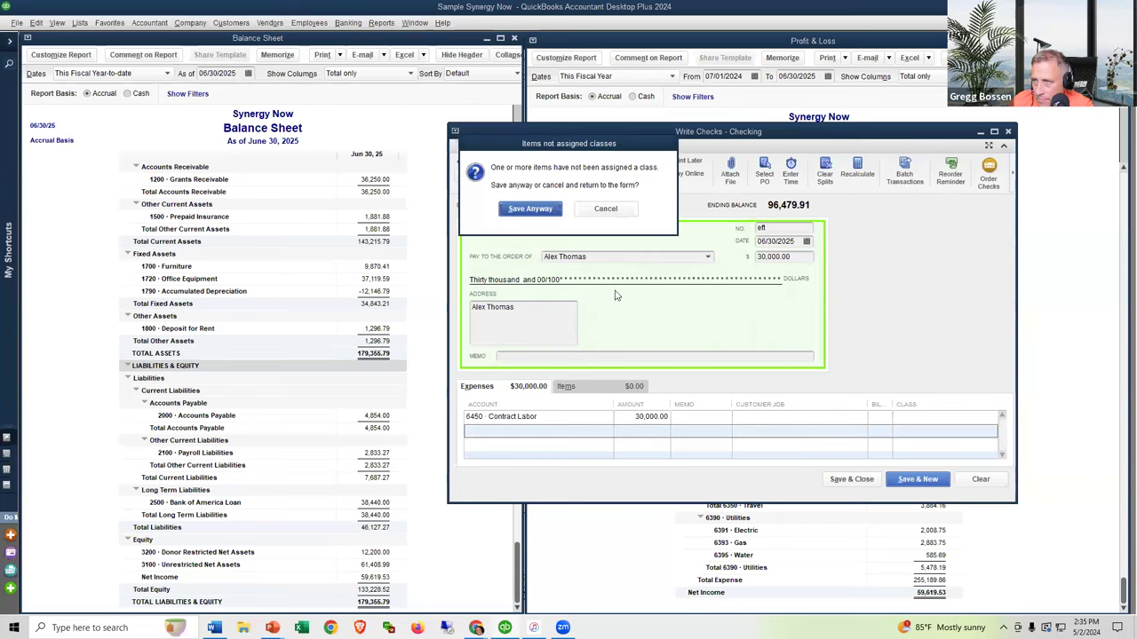
pyautogui.click(532, 208)
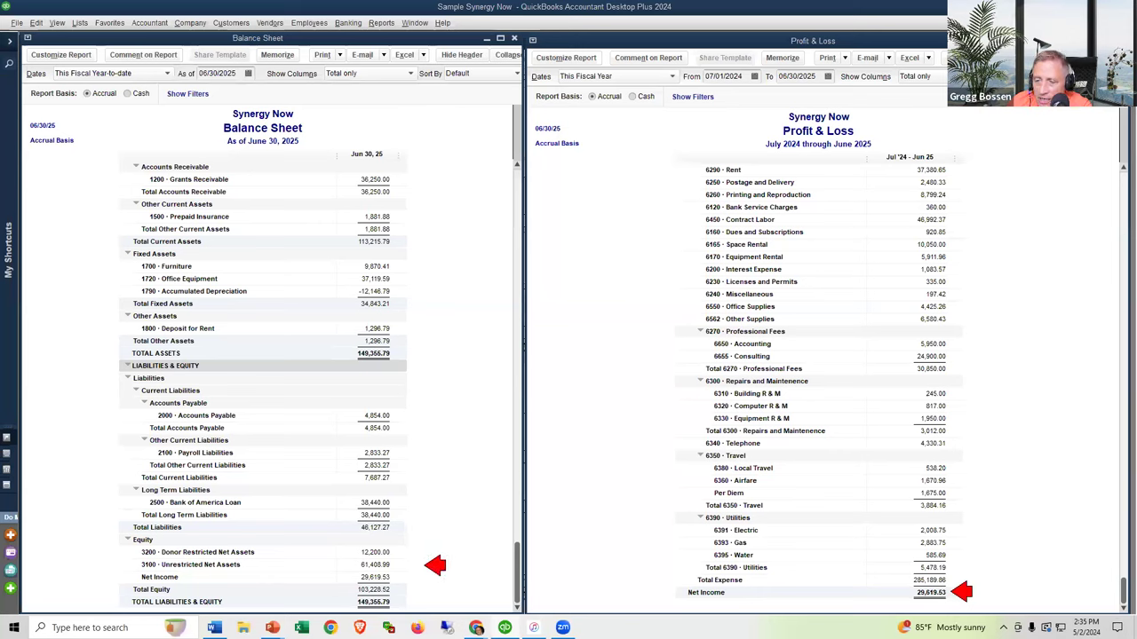
# Mark the Balance Sheet's net income, total assets and total liabilities and equity for comparison with the Profit & Loss, and clear the marks.
pyautogui.click(398, 578)
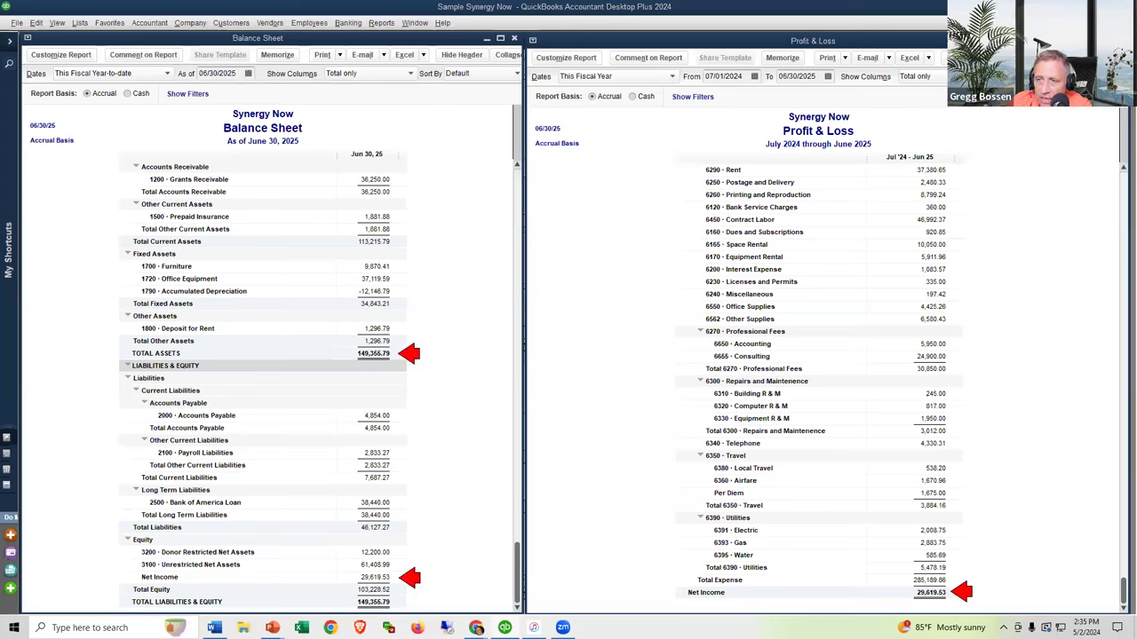
pyautogui.click(402, 602)
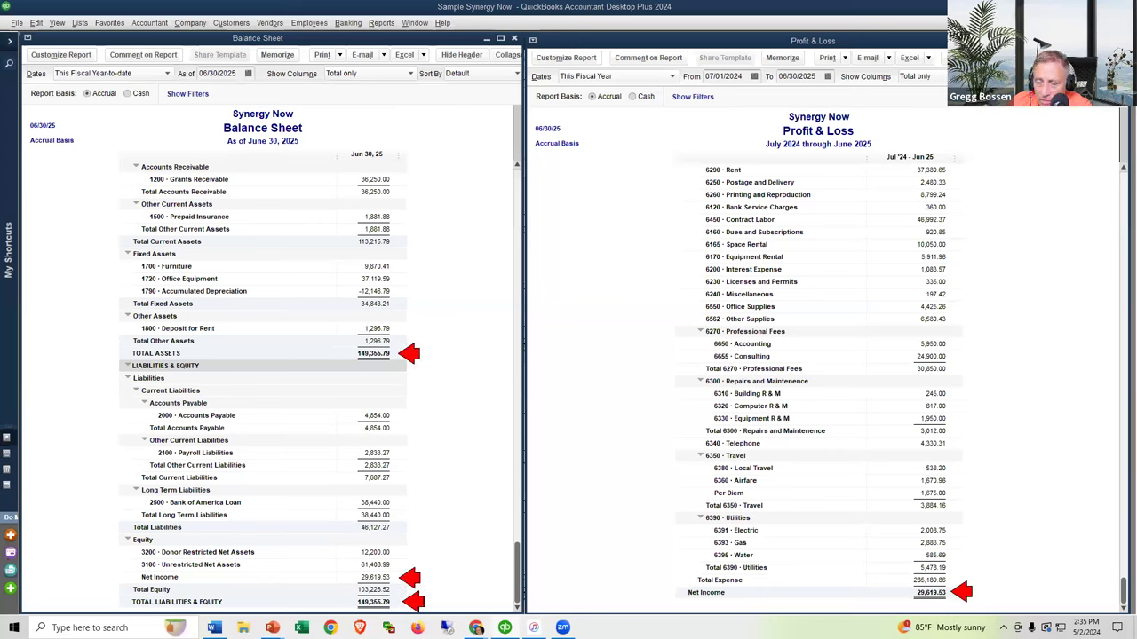
pyautogui.press('Escape')
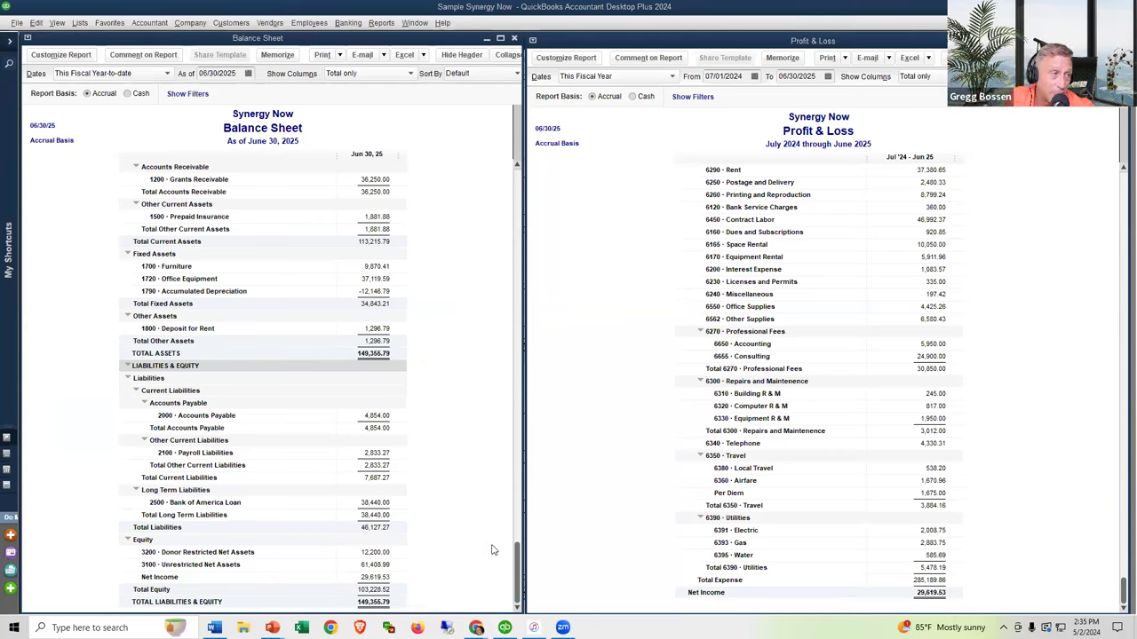
# Enlarge the Profit & Loss report, set its dates to This Month, and review its income and expense lines.
pyautogui.doubleClick(836, 42)
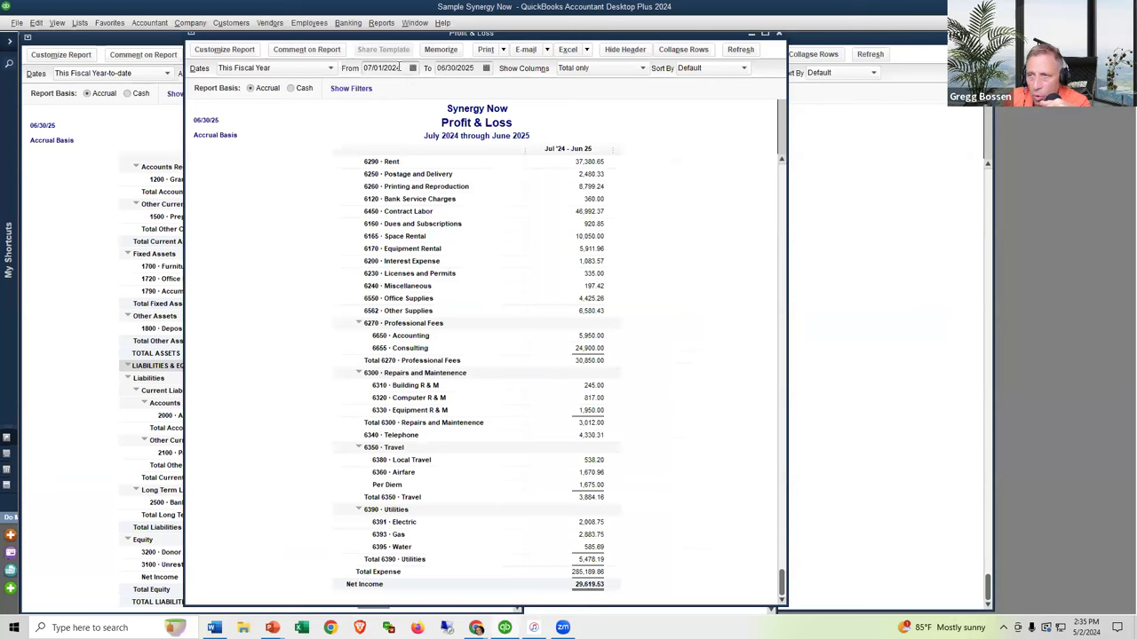
pyautogui.click(331, 68)
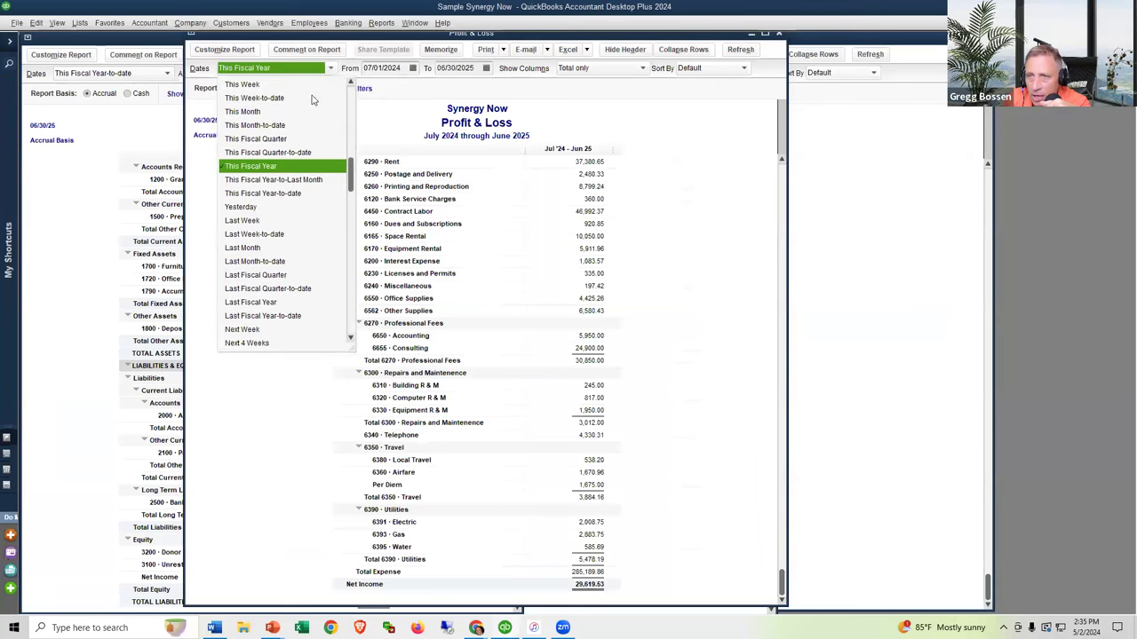
pyautogui.click(256, 112)
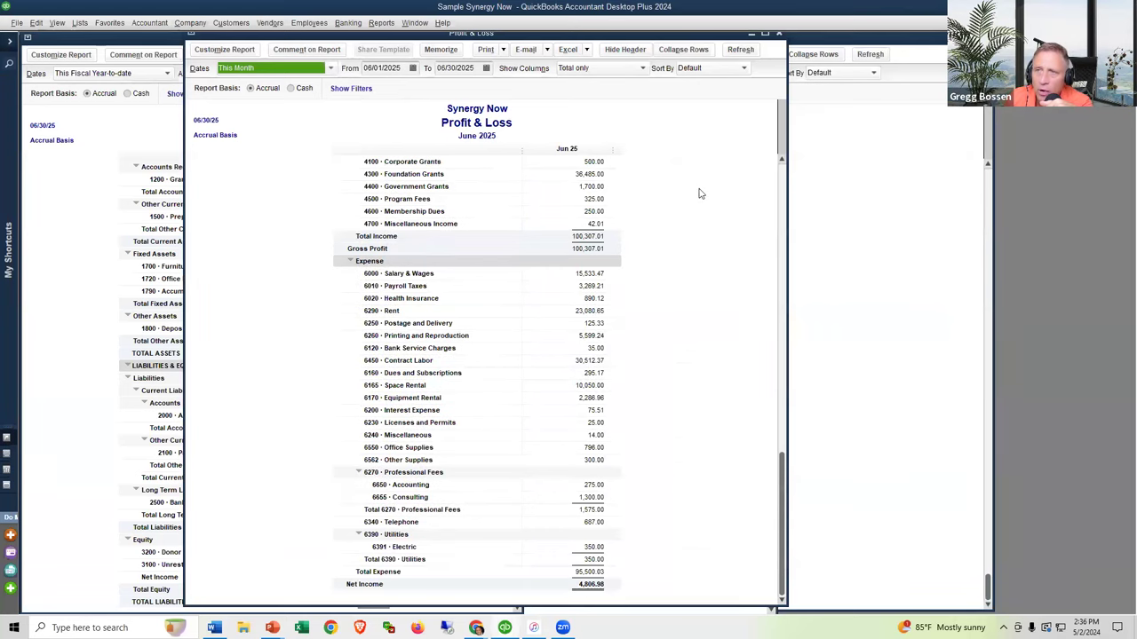
pyautogui.scroll(2, 700, 193)
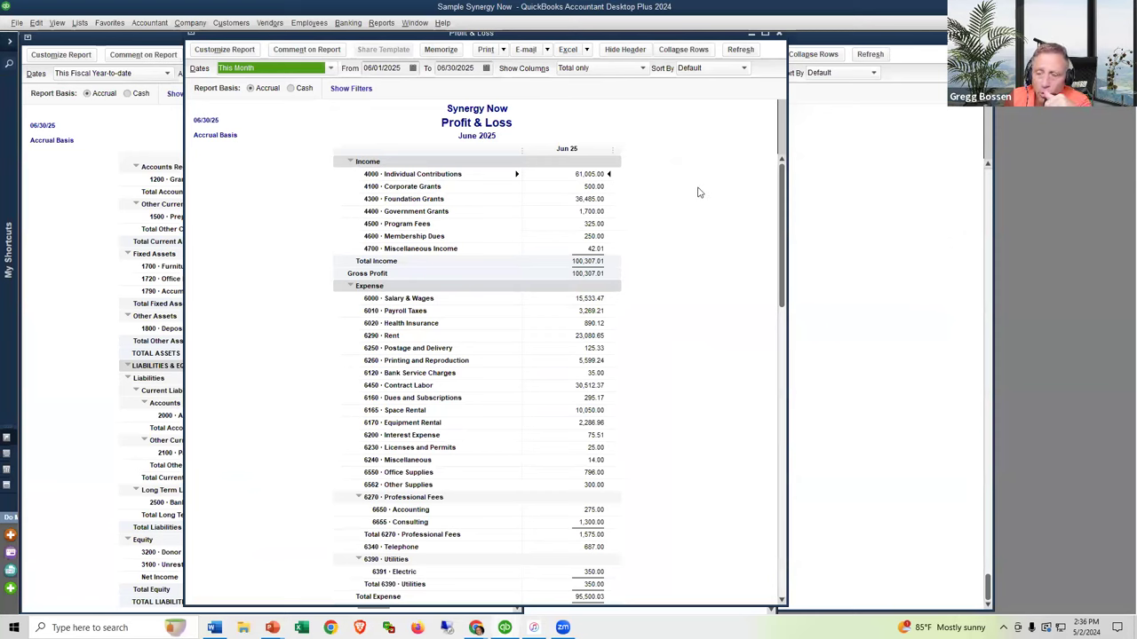
pyautogui.scroll(-2, 700, 194)
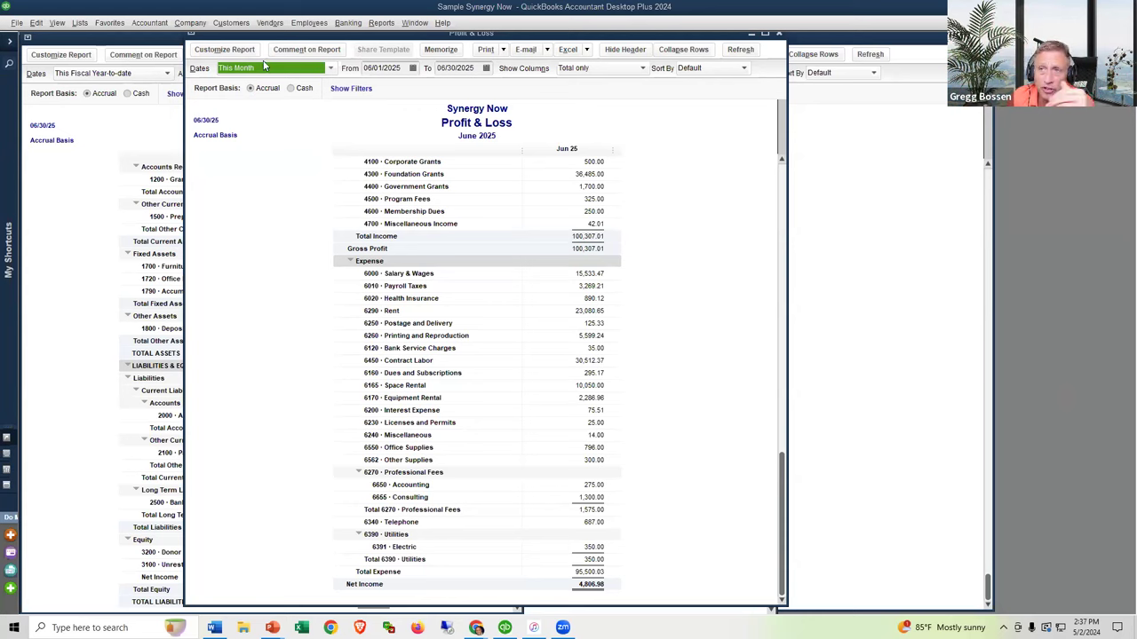
# Open a blank Grants Receivable invoice, highlight its date, and position the window below the report's Foundation Grants line.
pyautogui.click(229, 24)
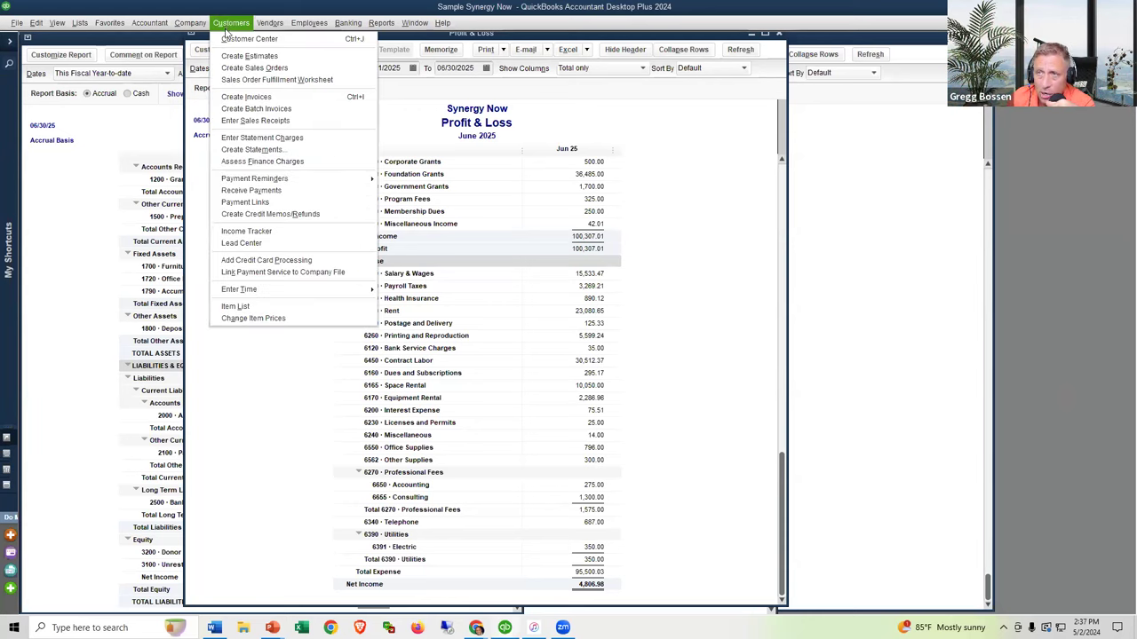
pyautogui.click(242, 97)
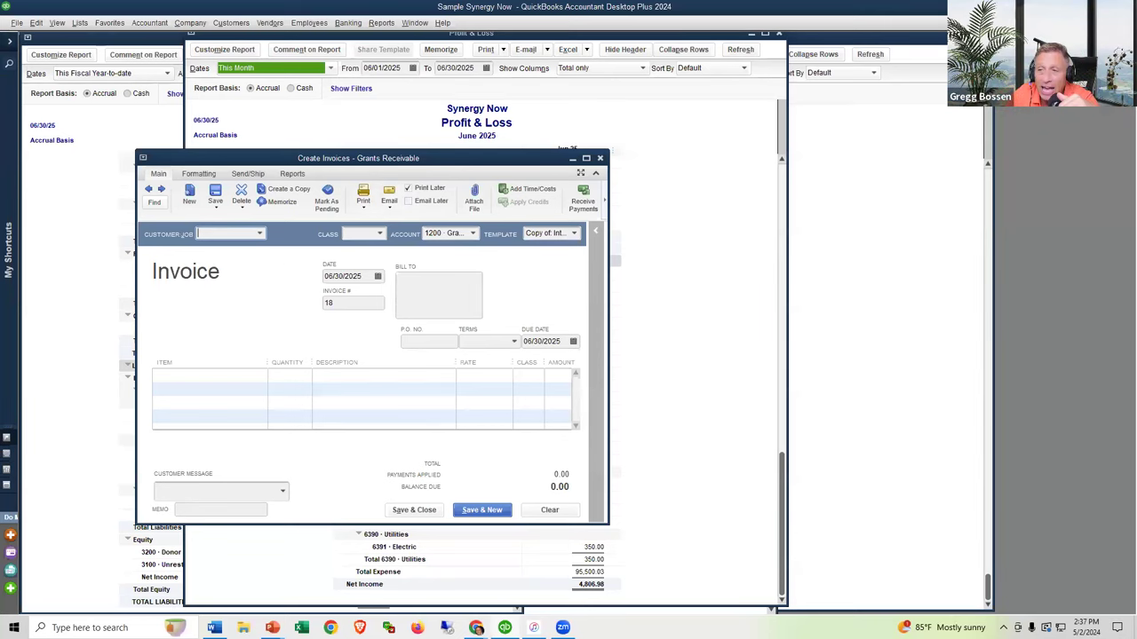
pyautogui.moveTo(371, 277); pyautogui.dragTo(323, 276)
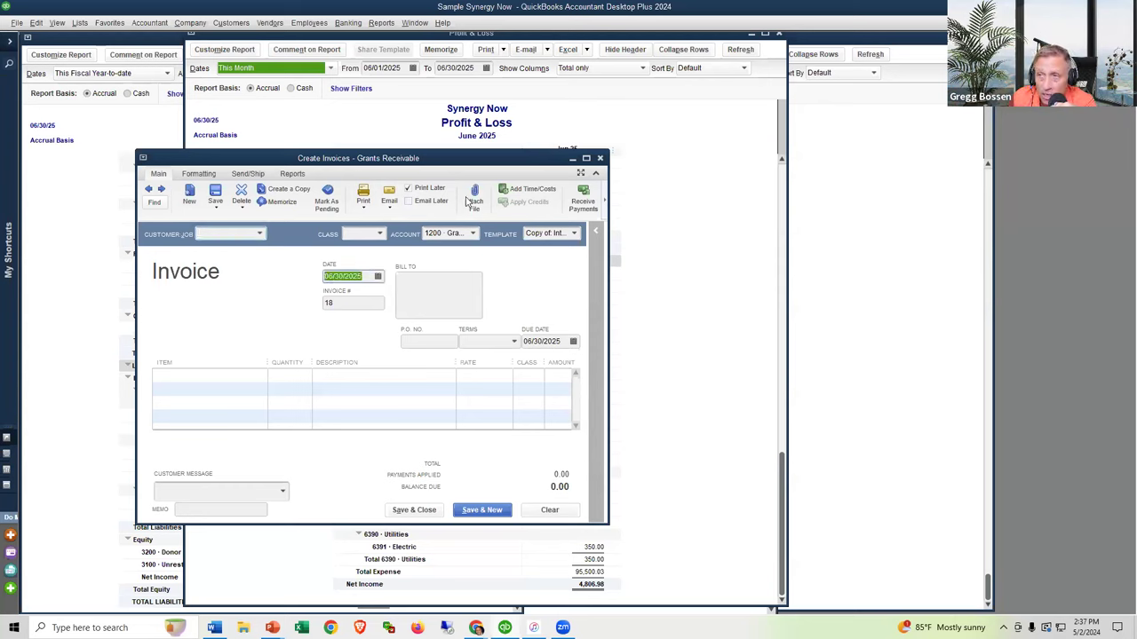
pyautogui.moveTo(483, 161); pyautogui.dragTo(465, 342)
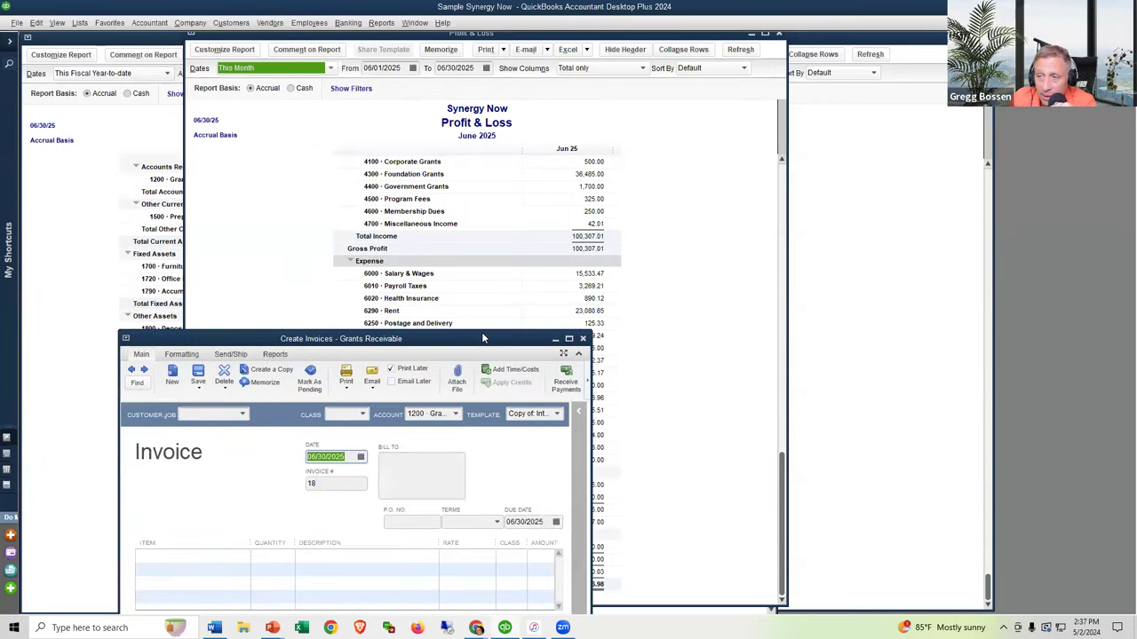
pyautogui.moveTo(517, 338); pyautogui.dragTo(640, 210)
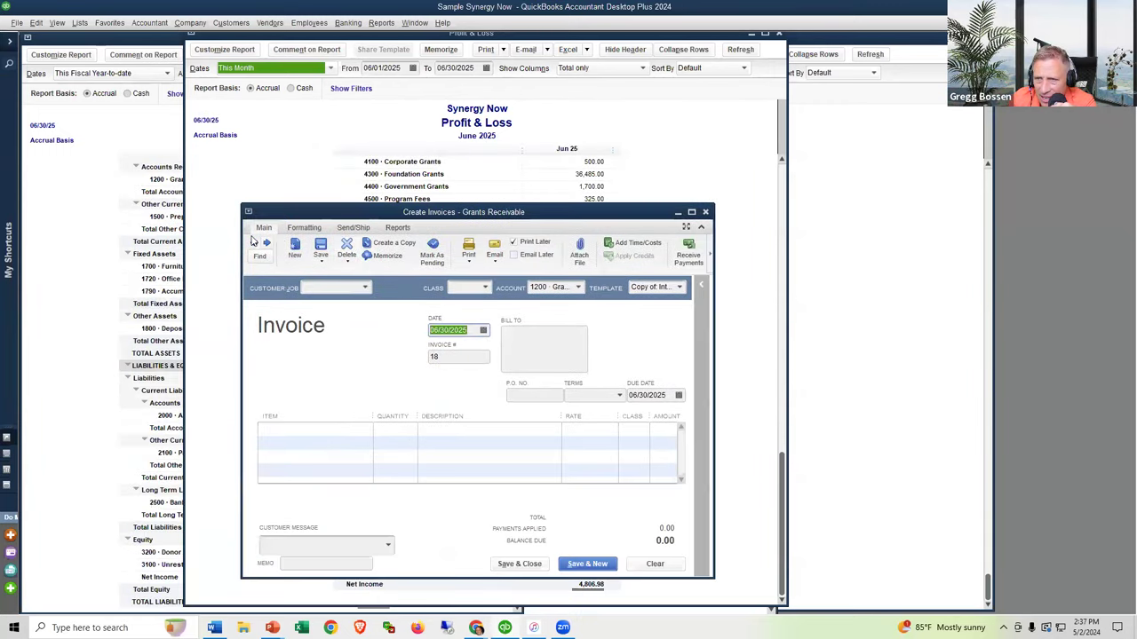
# Show the previous Foundation Grants invoice, mark its amount and date against the accrual Profit & Loss, and clear the marks.
pyautogui.click(253, 244)
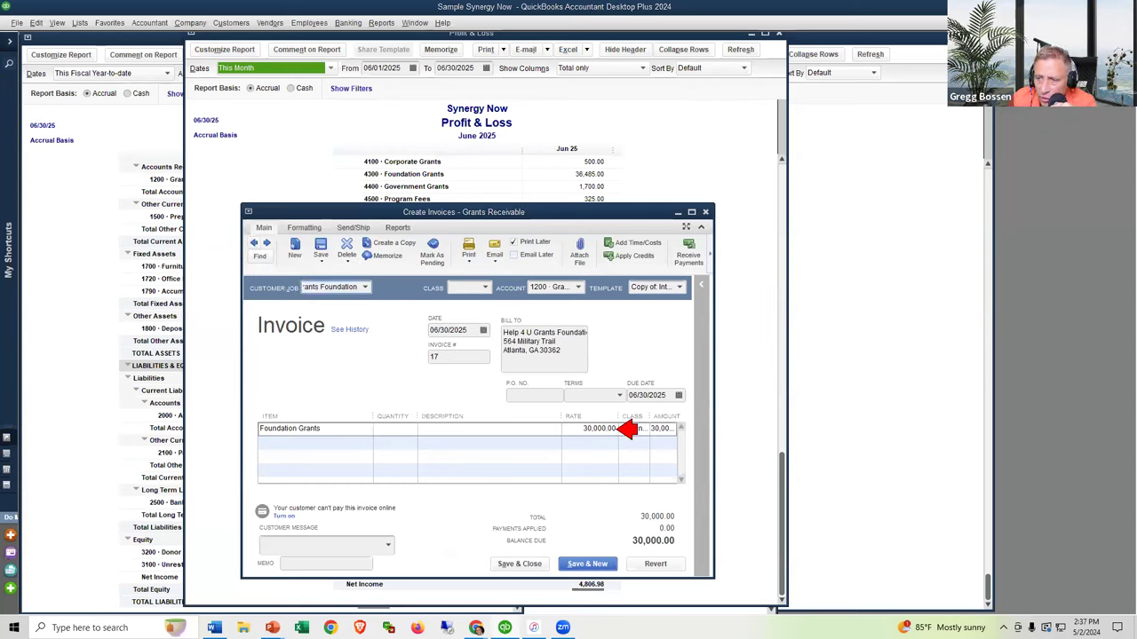
pyautogui.click(487, 330)
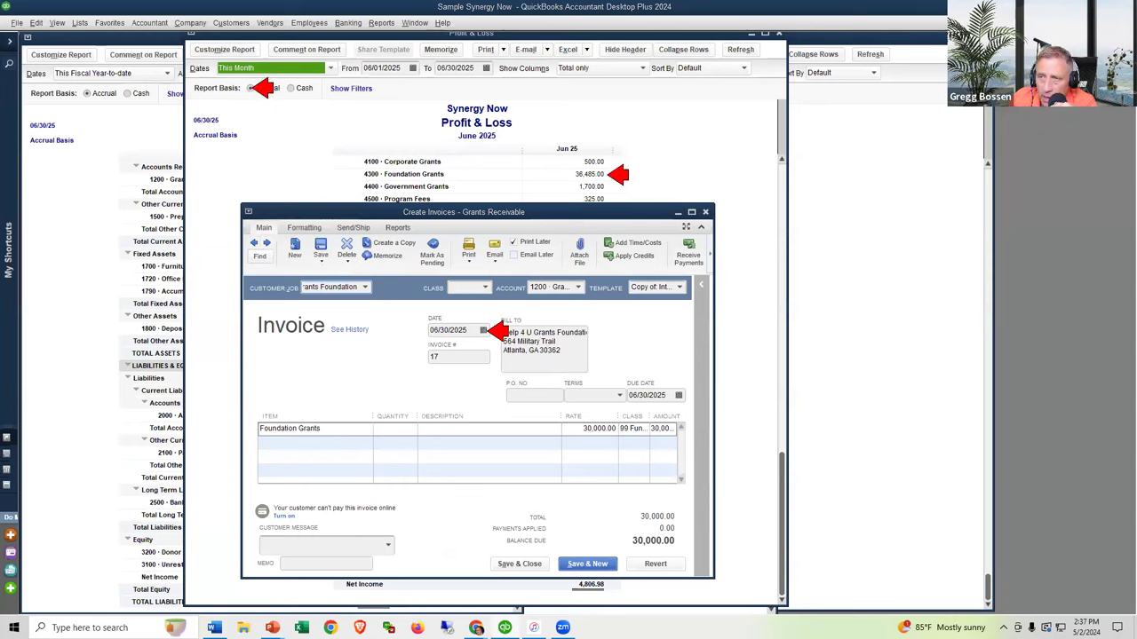
pyautogui.press('Escape')
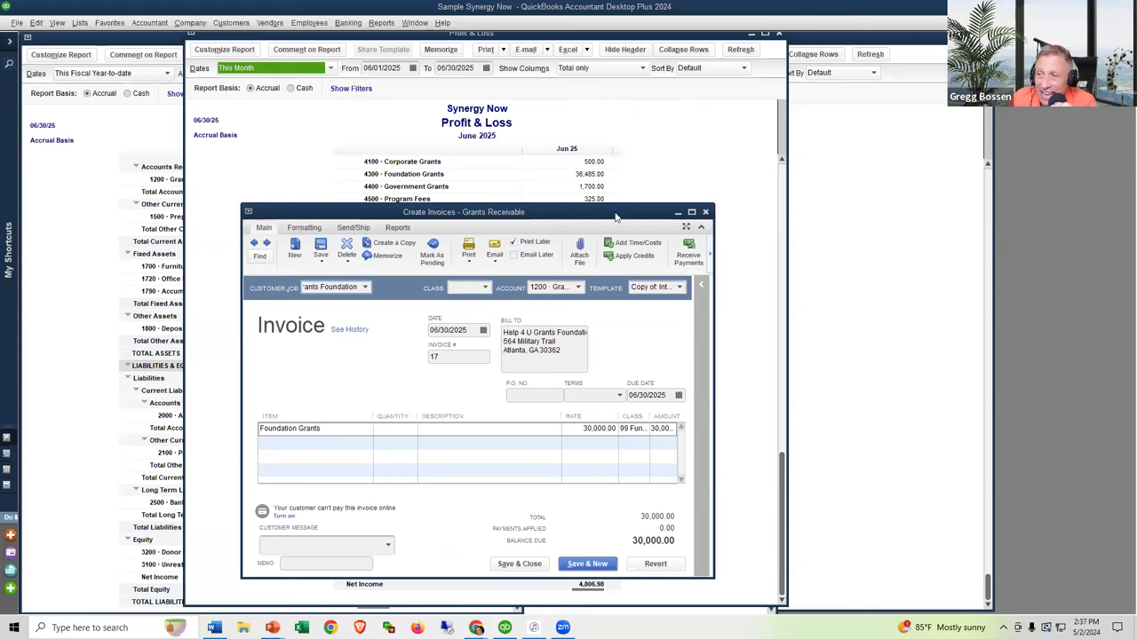
# Move the invoice window below the report's supplies lines, open a blank vendor bill, highlight its date, and close the bill.
pyautogui.moveTo(600, 213); pyautogui.dragTo(602, 477)
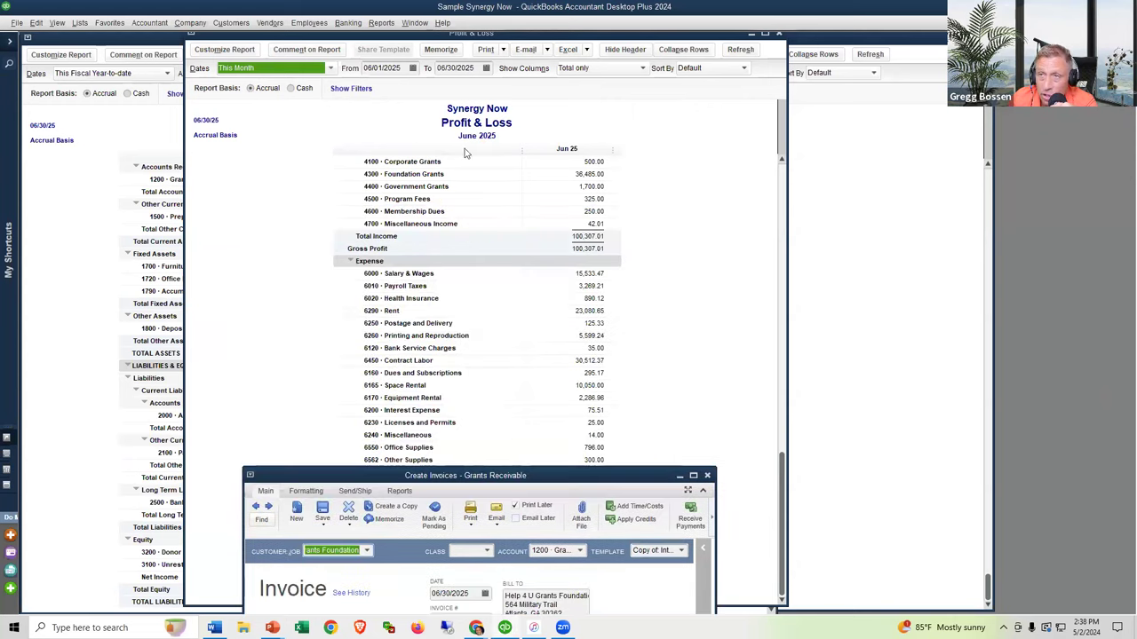
pyautogui.click(268, 23)
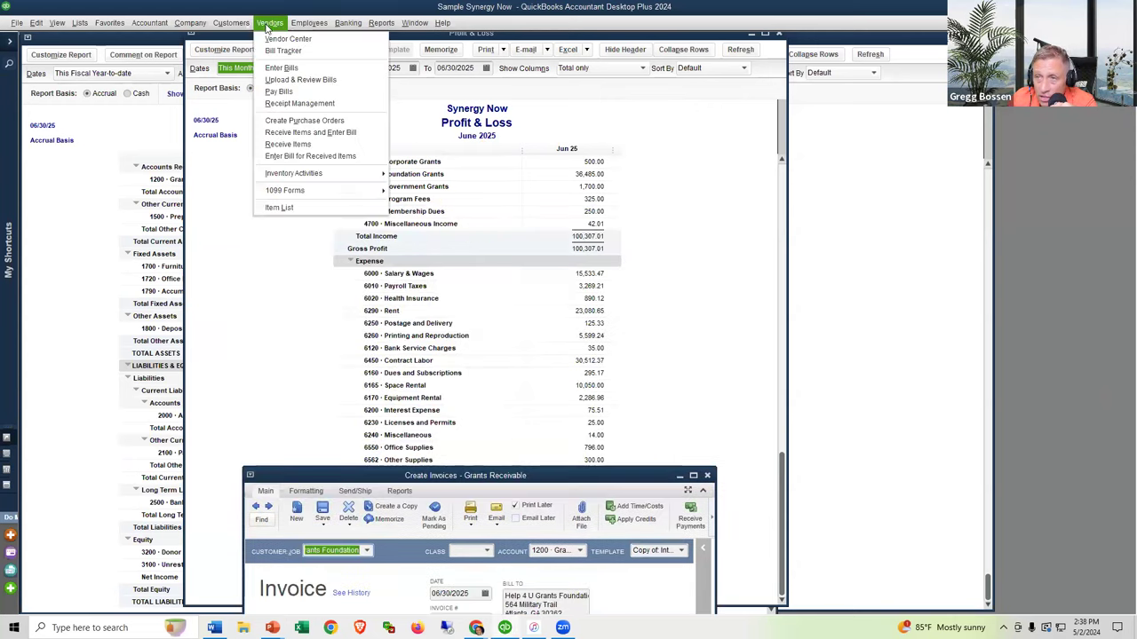
pyautogui.click(280, 70)
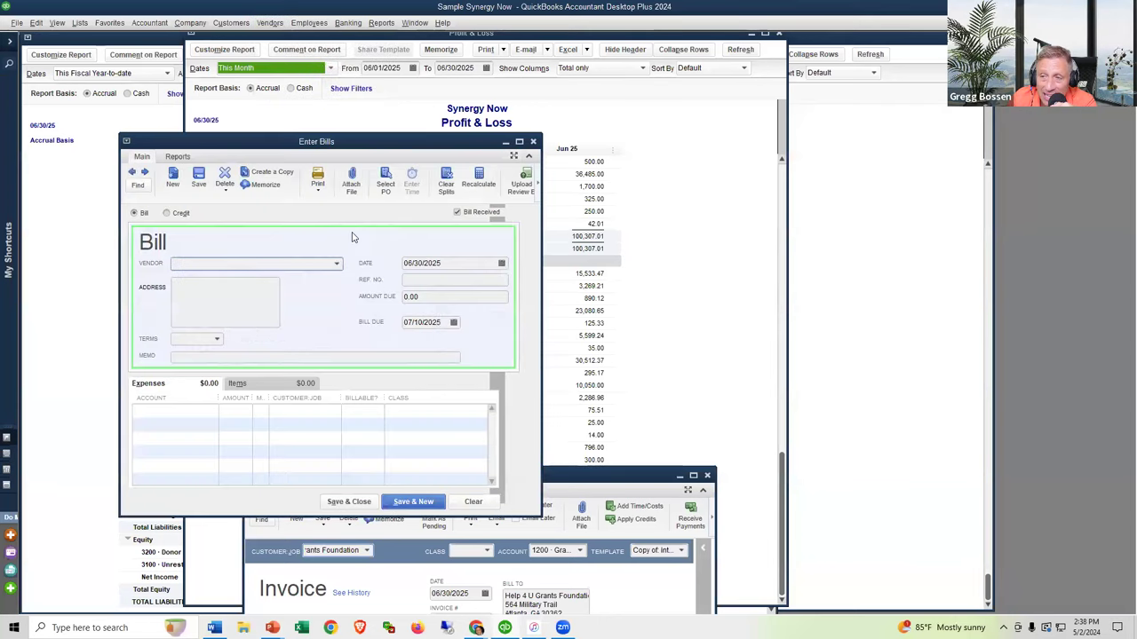
pyautogui.click(453, 262)
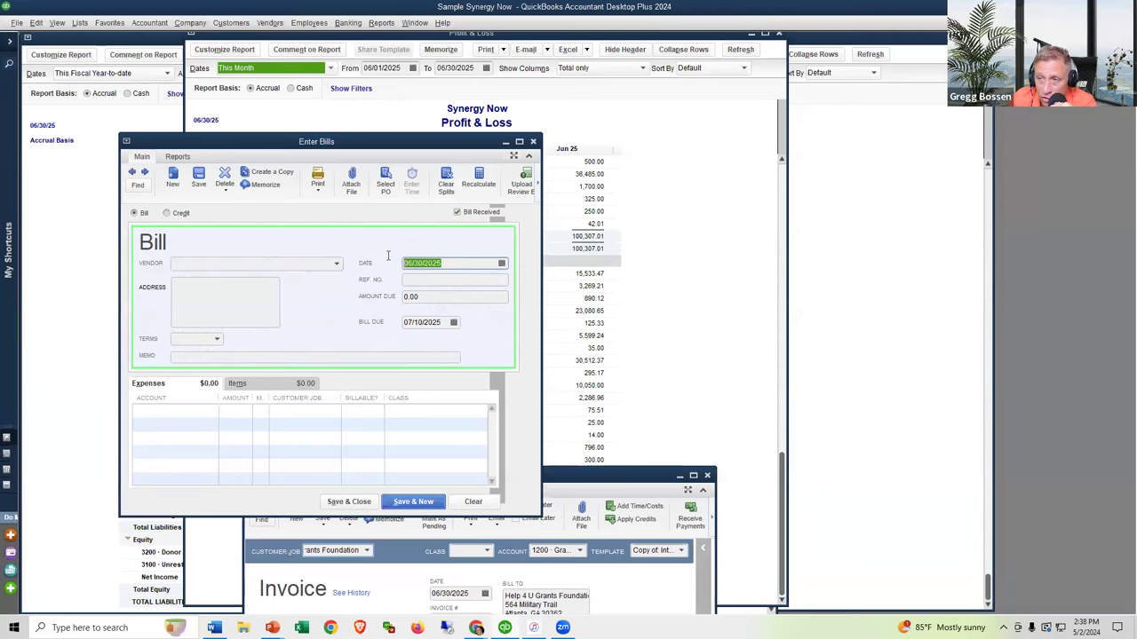
pyautogui.click(533, 143)
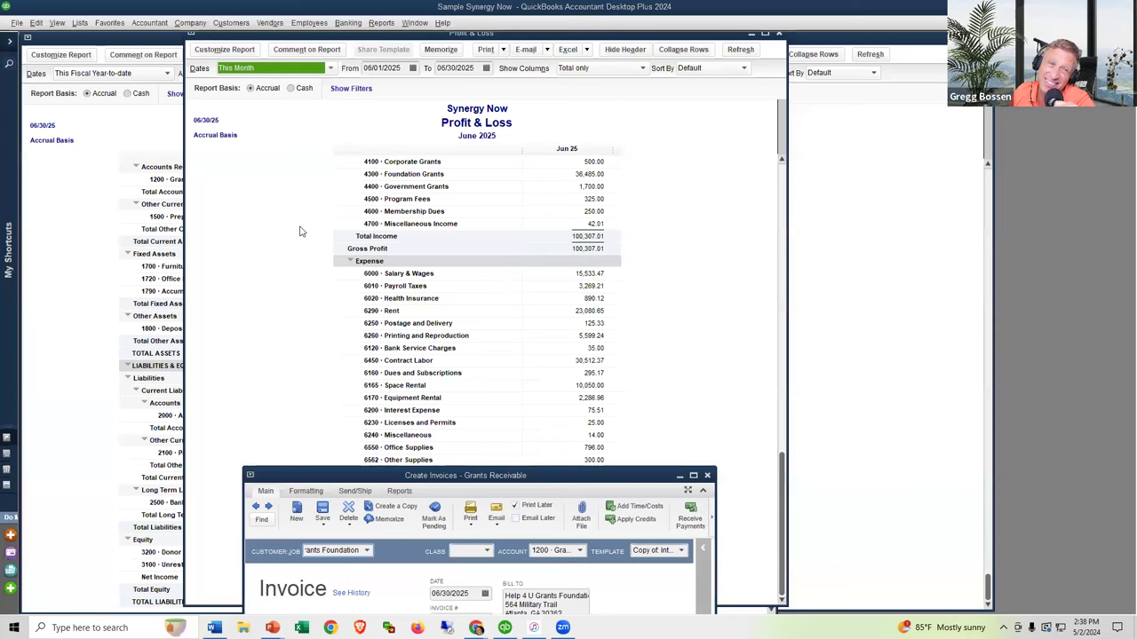
# Compare the June 2025 Profit & Loss on cash and accrual basis down to net income, finishing on accrual.
pyautogui.click(303, 201)
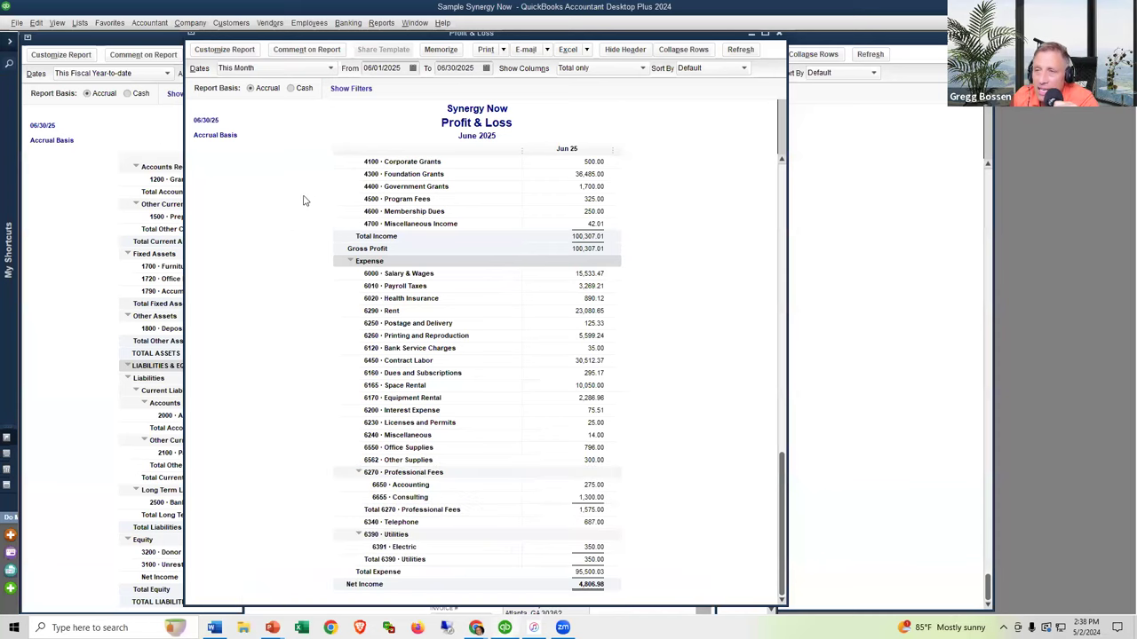
pyautogui.click(291, 89)
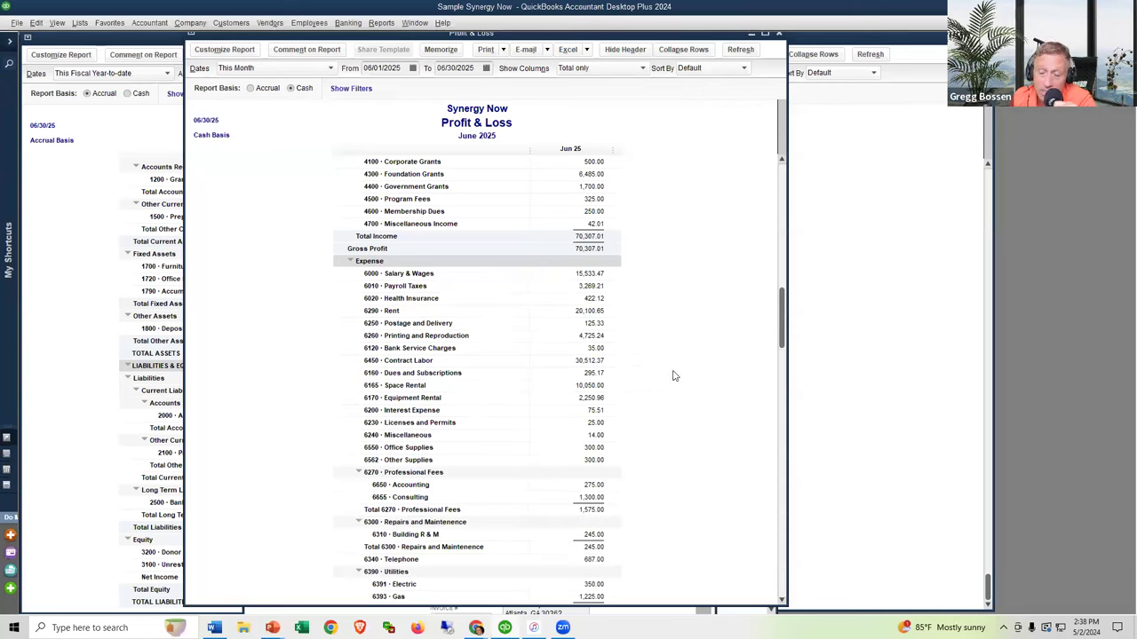
pyautogui.scroll(-2, 673, 376)
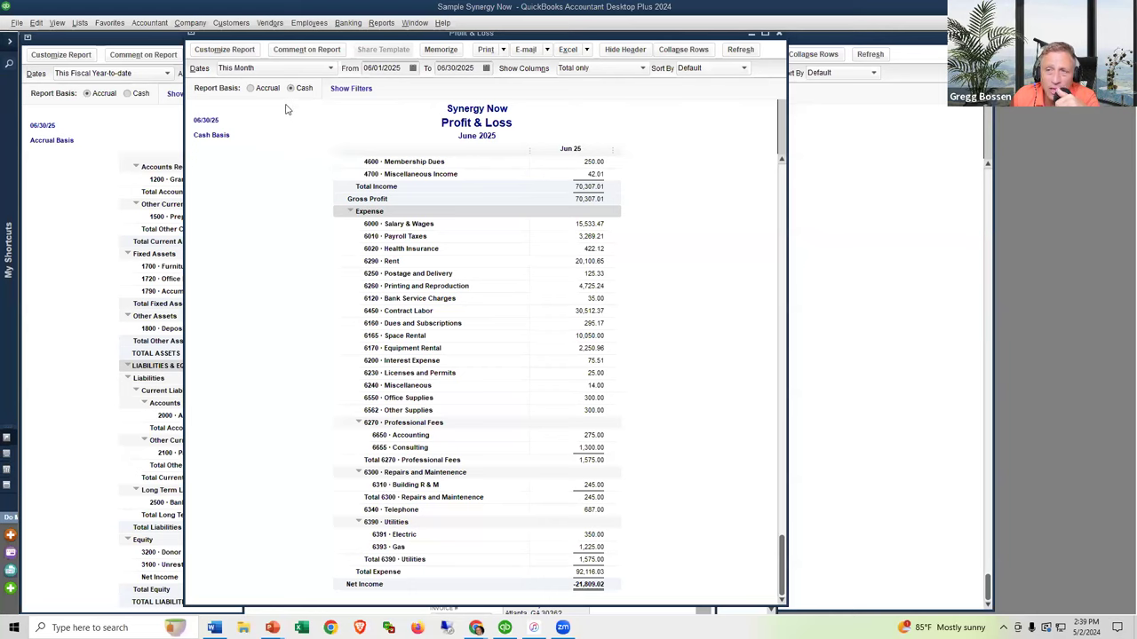
pyautogui.click(253, 89)
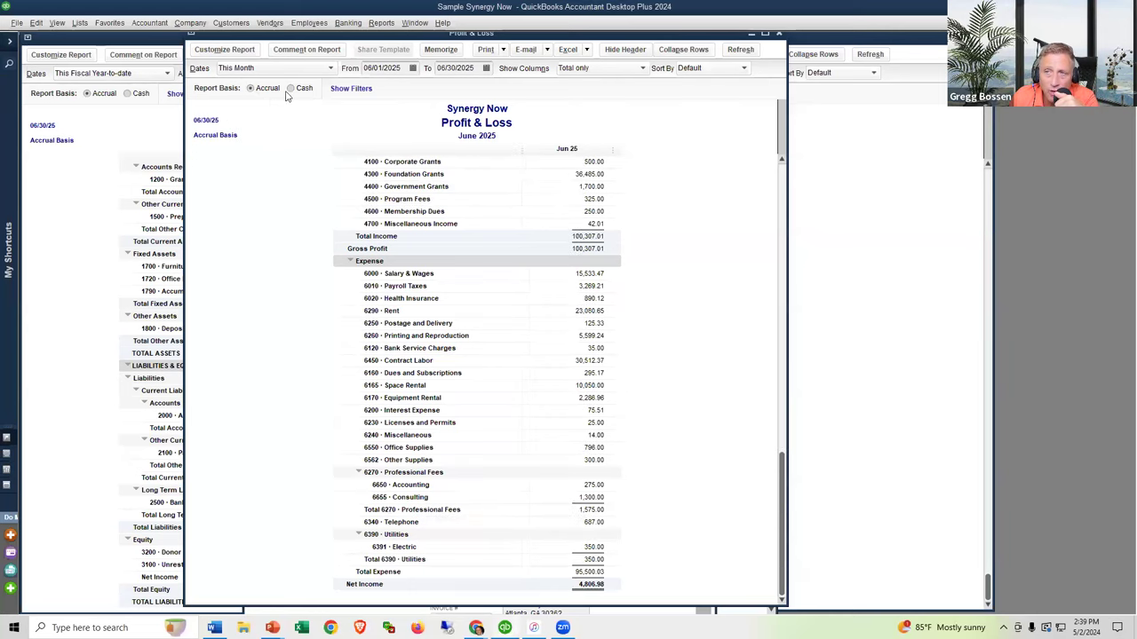
pyautogui.click(292, 90)
pyautogui.click(252, 89)
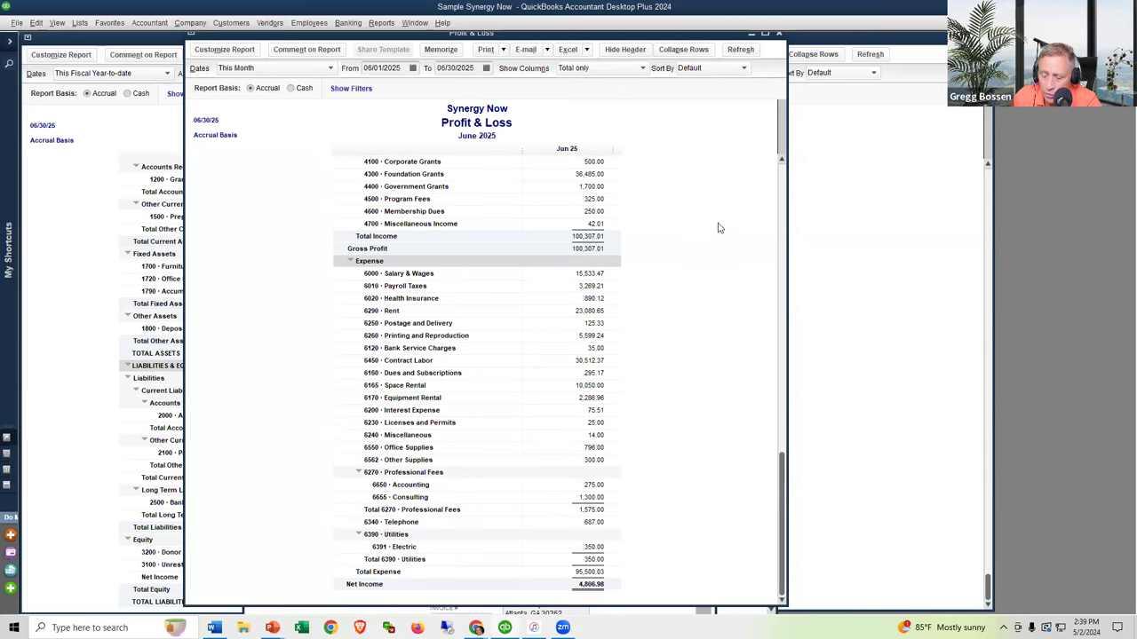
# Switch to the PowerPoint slide show and advance past the Balance Sheet definitions to the Profit & Loss slide's income and expense points.
pyautogui.hotkey('alt', 'Tab')
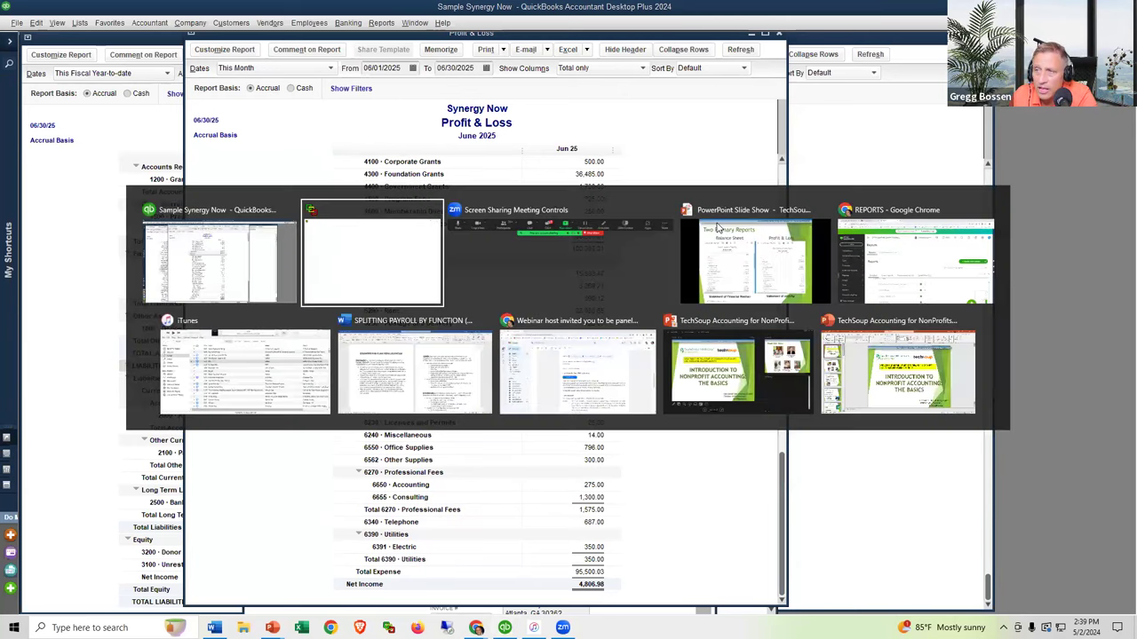
pyautogui.click(718, 228)
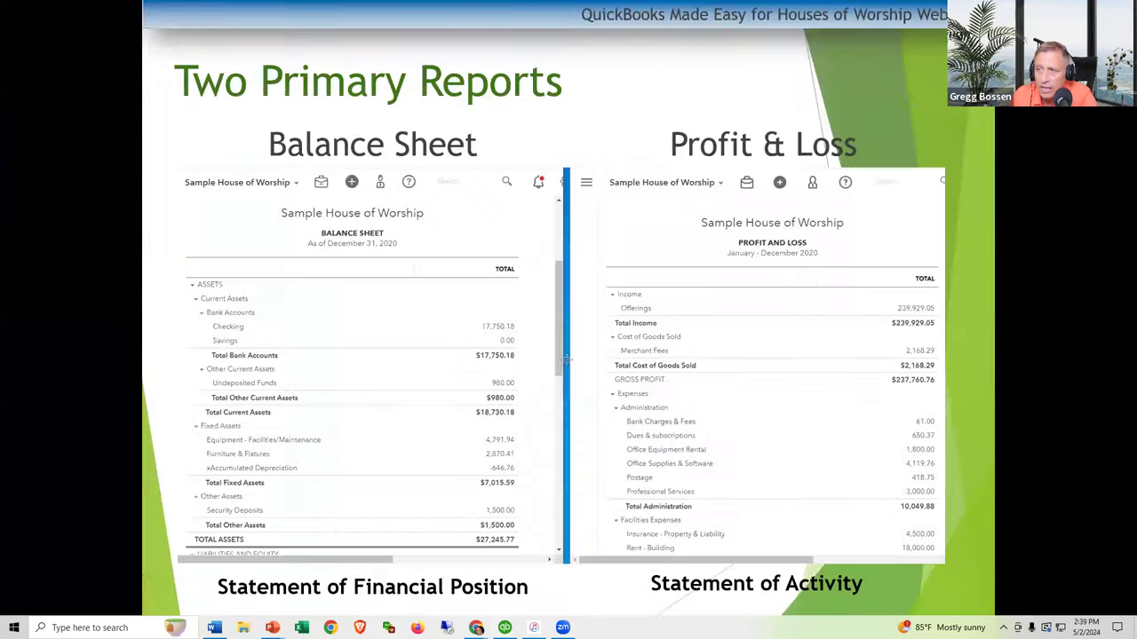
pyautogui.press('Right')
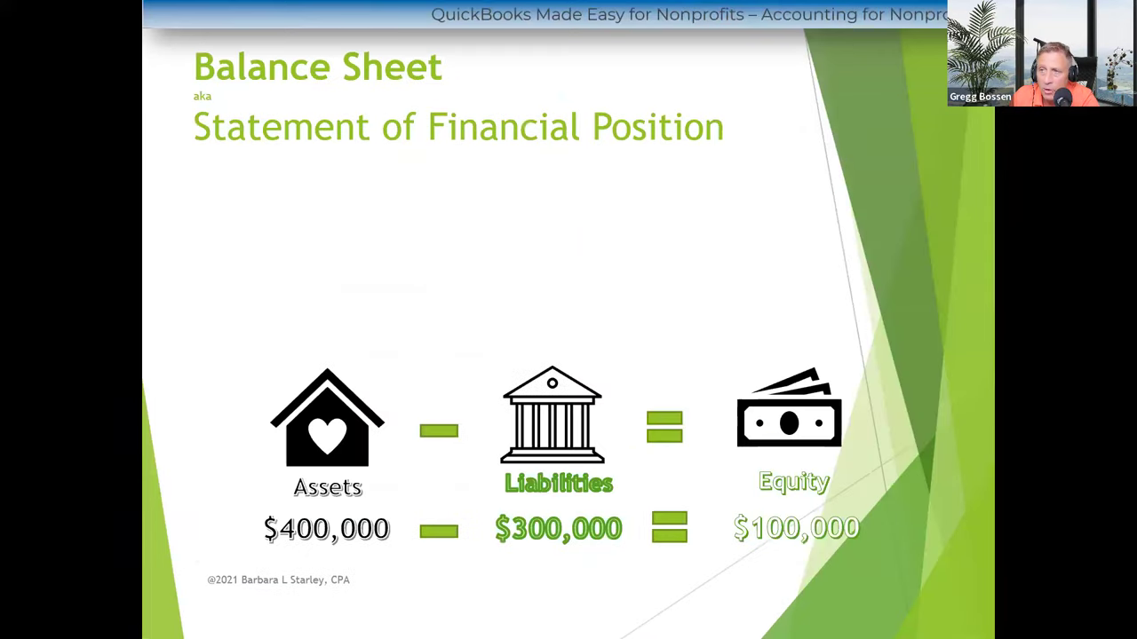
pyautogui.press('Right')
pyautogui.press('Right')
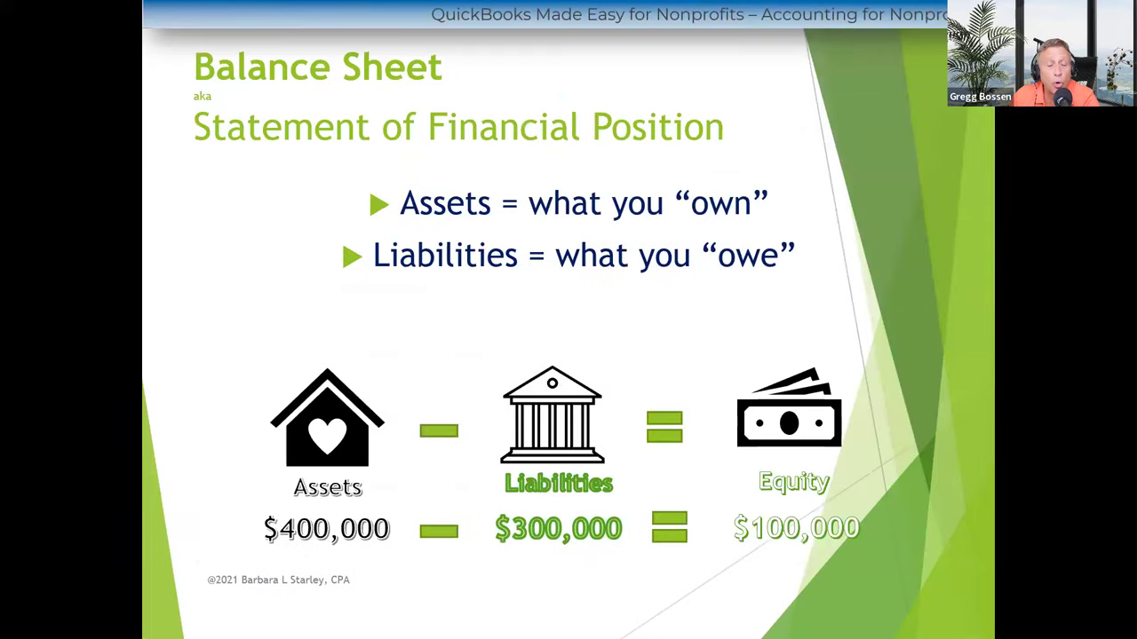
pyautogui.press('Right')
pyautogui.press('Right')
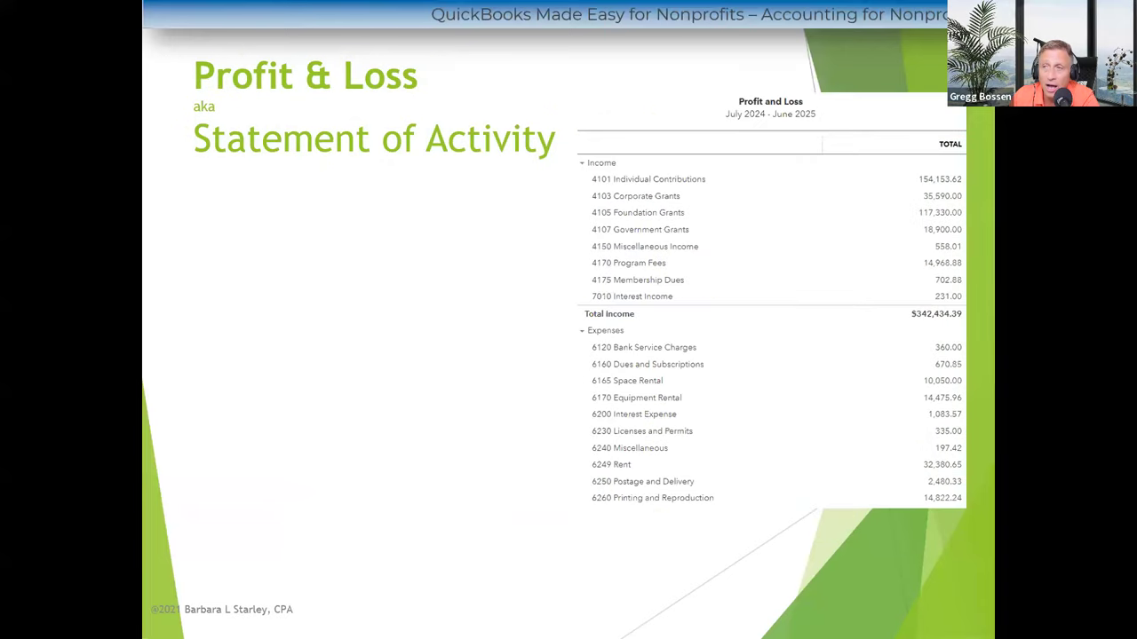
pyautogui.press('Right')
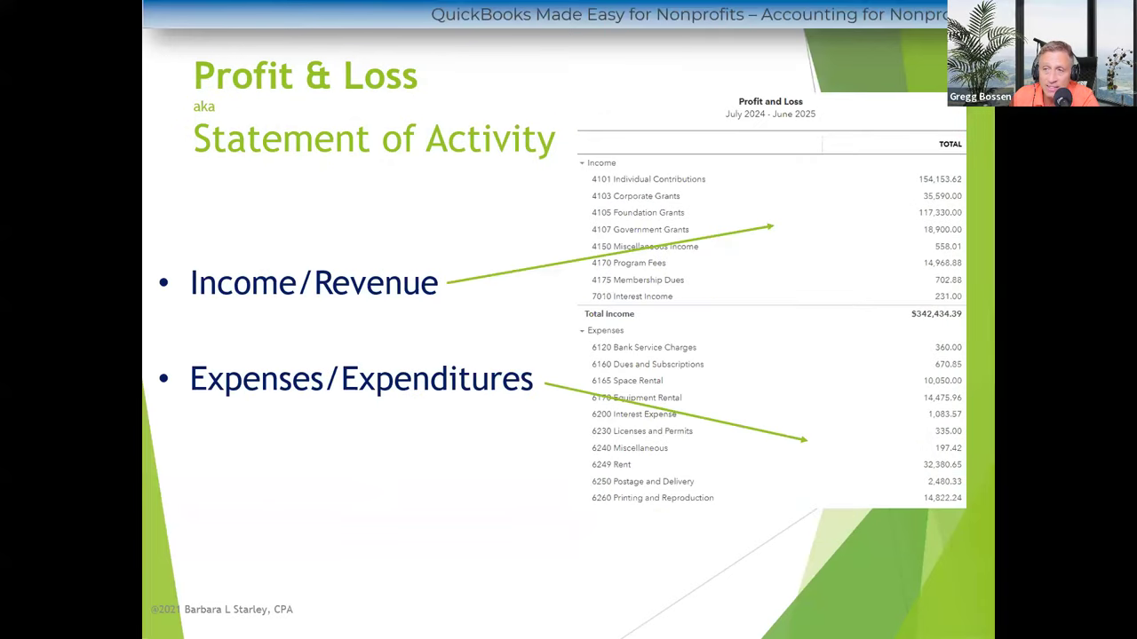
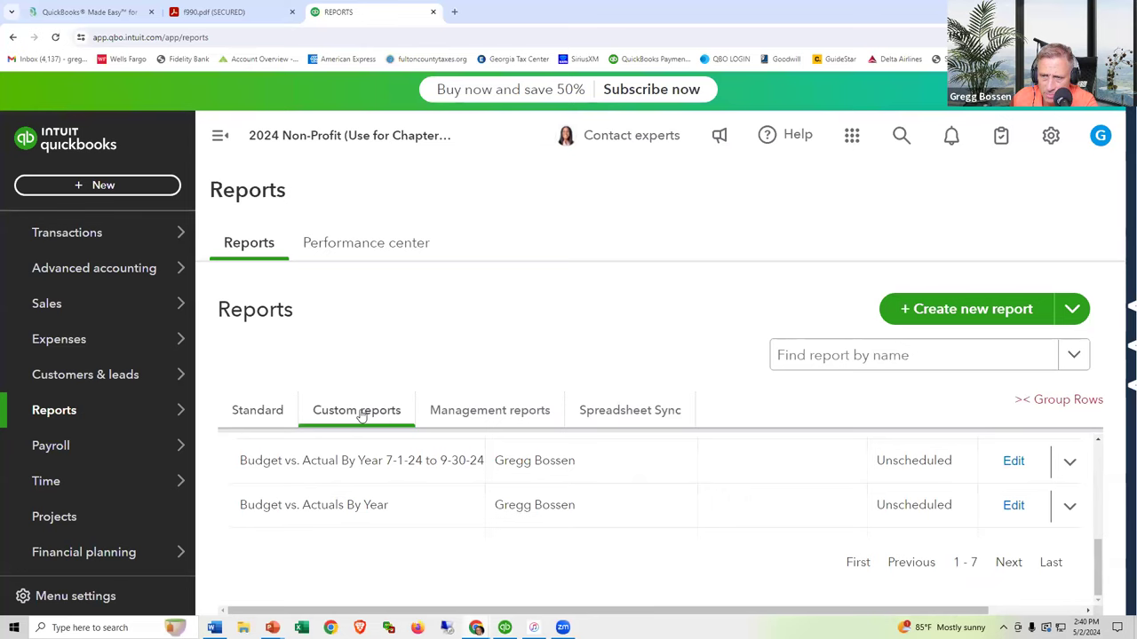
# Open the Balance Sheet from the favorites among the standard reports.
pyautogui.click(278, 408)
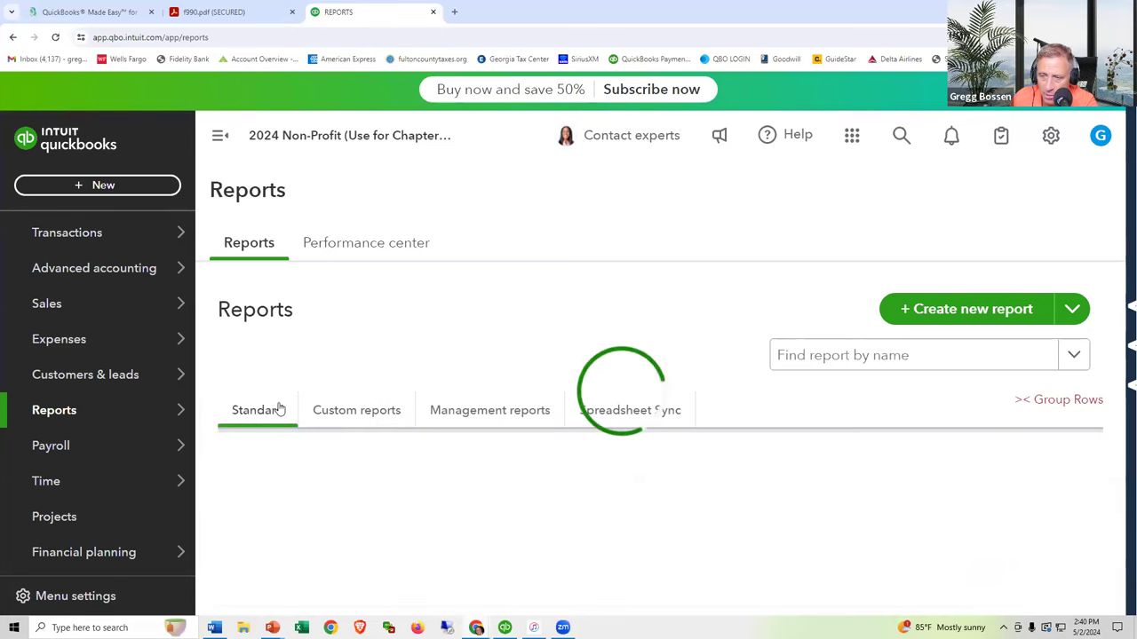
pyautogui.scroll(-10, 382, 496)
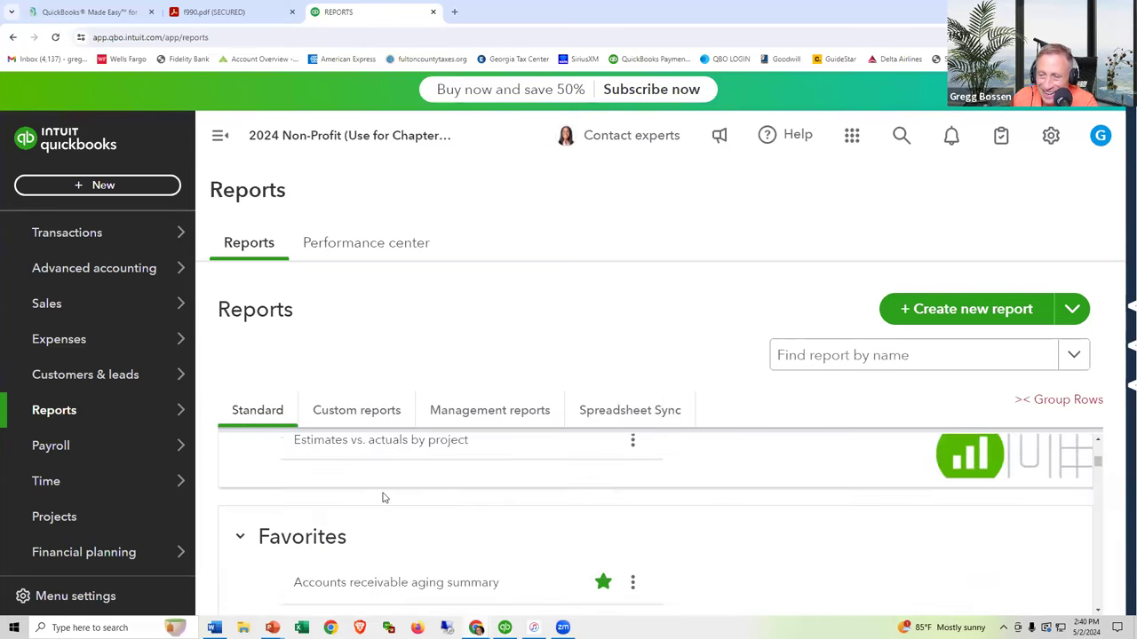
pyautogui.scroll(-2, 382, 497)
pyautogui.click(354, 513)
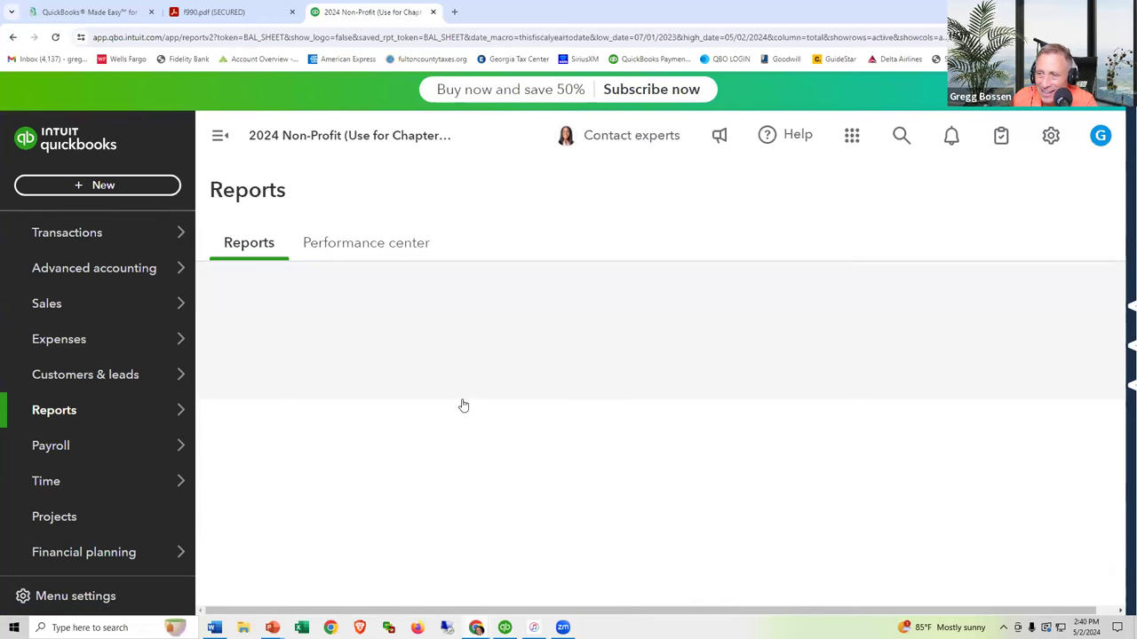
# Set the Balance Sheet's period to 07/01/2024 through 06/30/2025 and run the report.
pyautogui.moveTo(489, 375); pyautogui.dragTo(477, 377)
pyautogui.write('4')
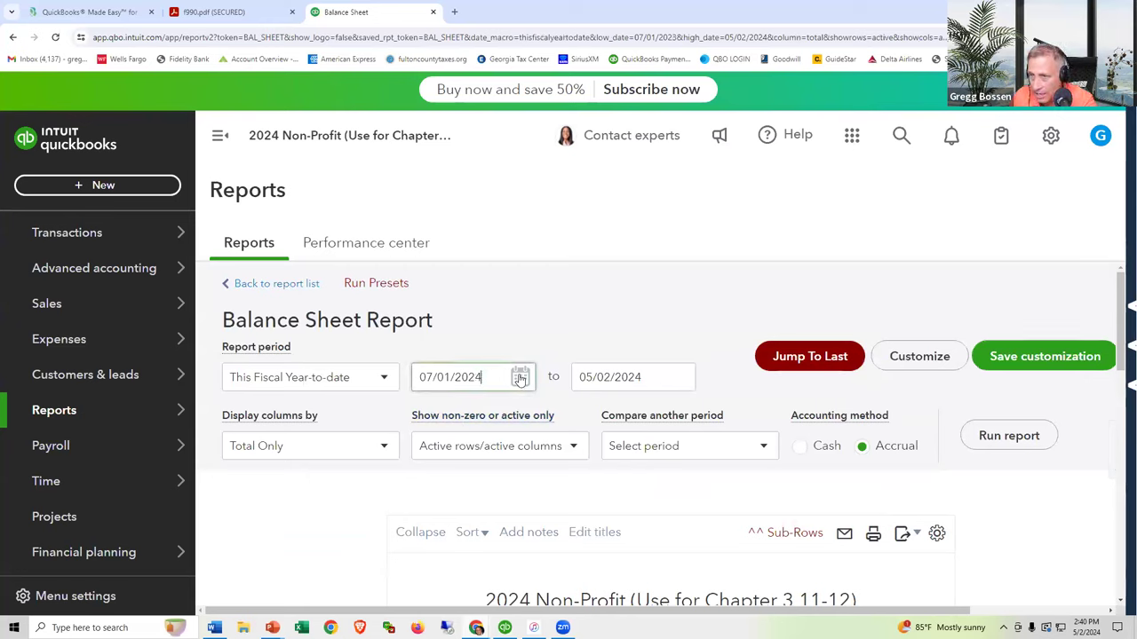
pyautogui.tripleClick(643, 376)
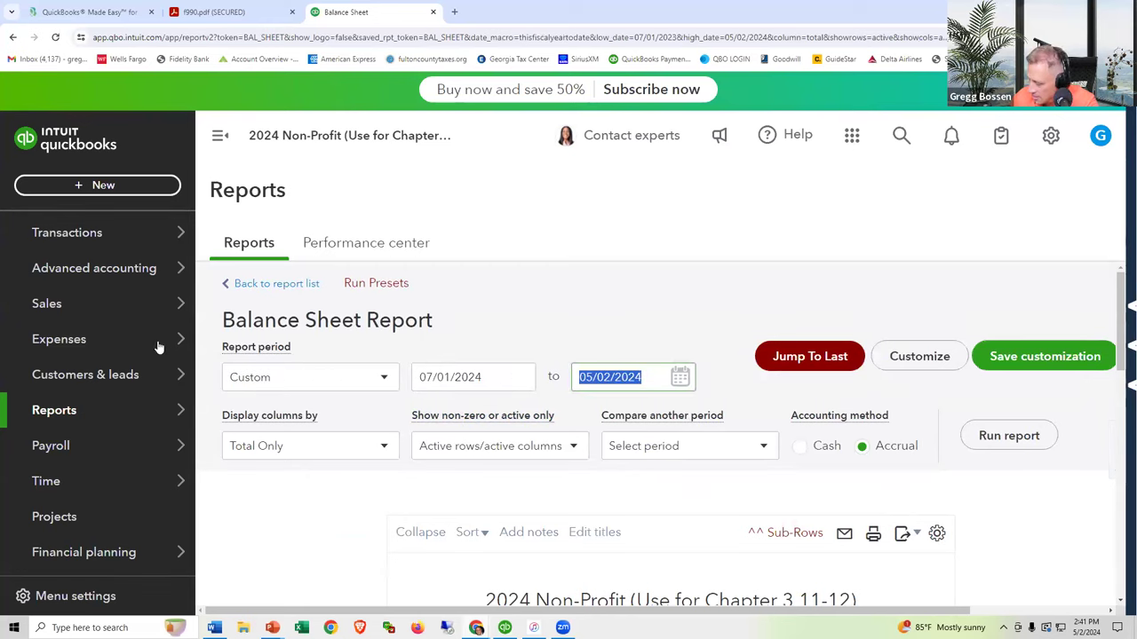
pyautogui.moveTo(158, 346)
pyautogui.write('063025')
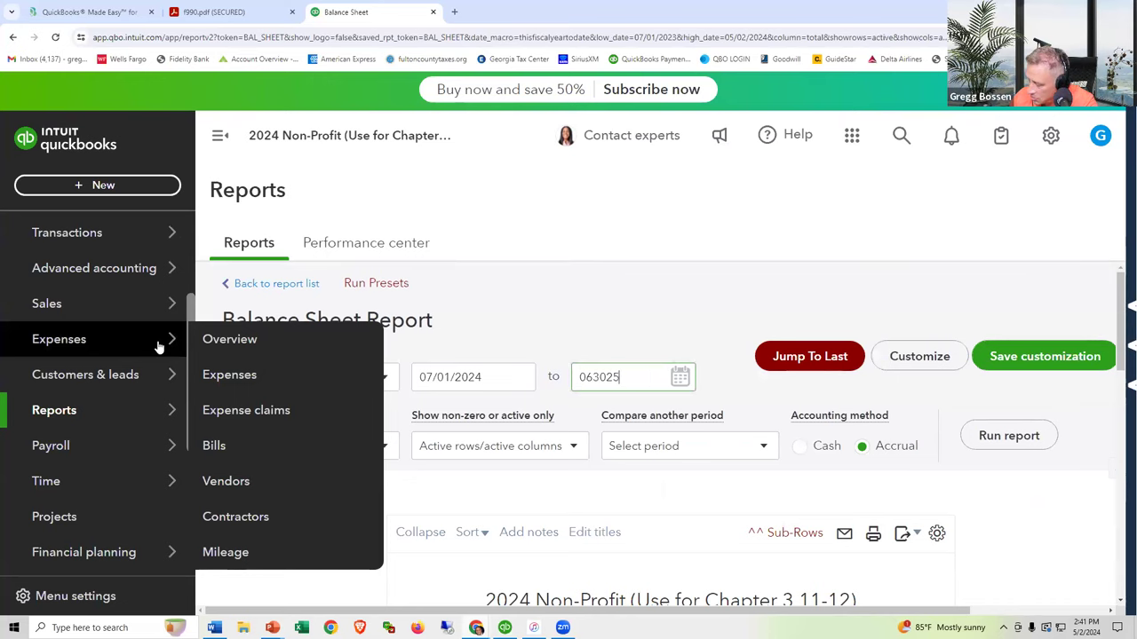
pyautogui.press('Tab')
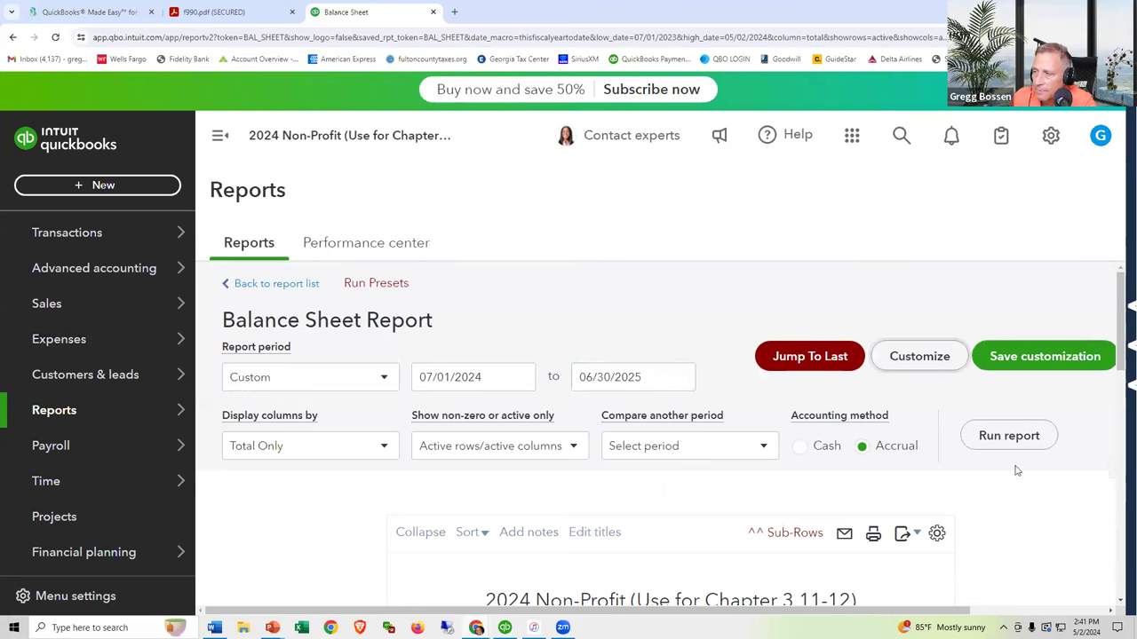
pyautogui.click(1005, 437)
# Review the Balance Sheet's bank accounts and total assets, and show where the Reconcile tool is found.
pyautogui.scroll(-3, 1006, 439)
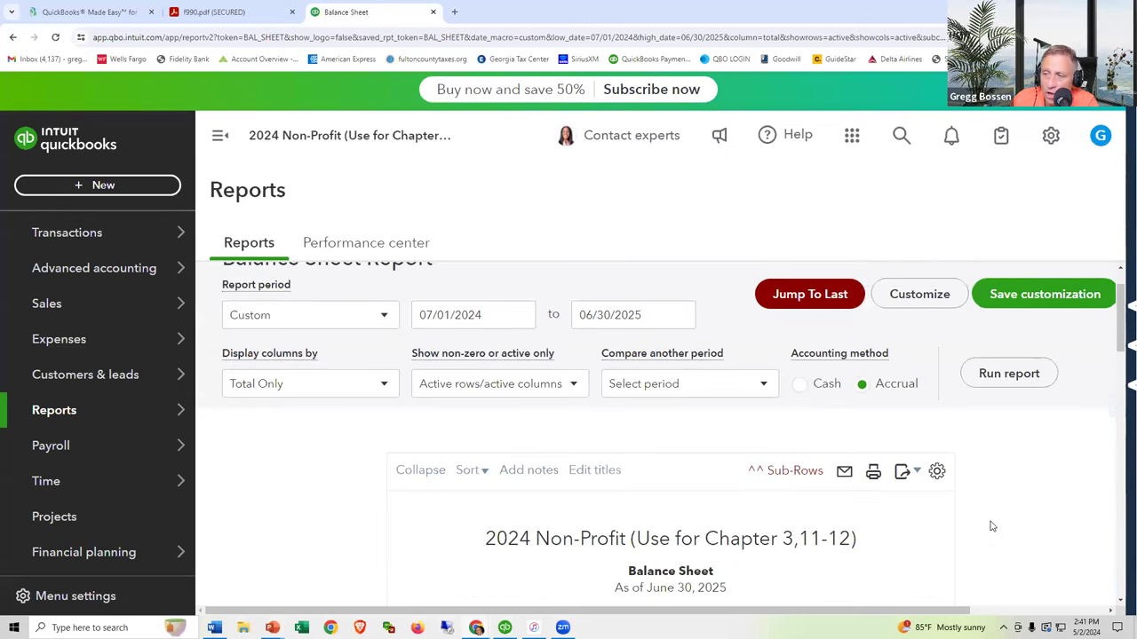
pyautogui.scroll(-3, 992, 527)
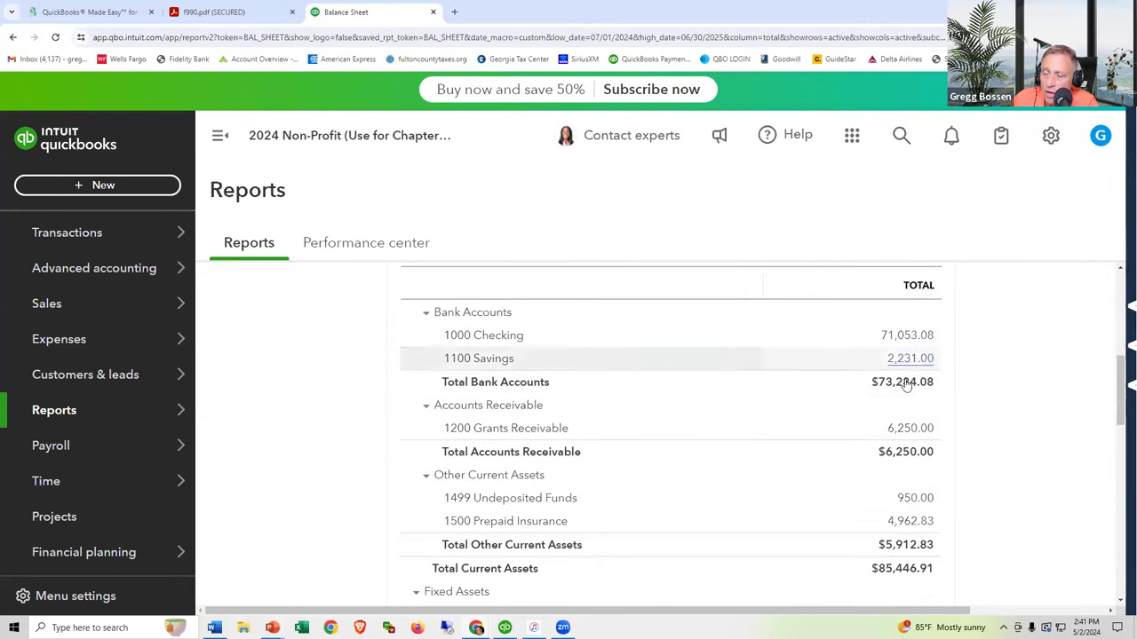
pyautogui.scroll(-3, 924, 496)
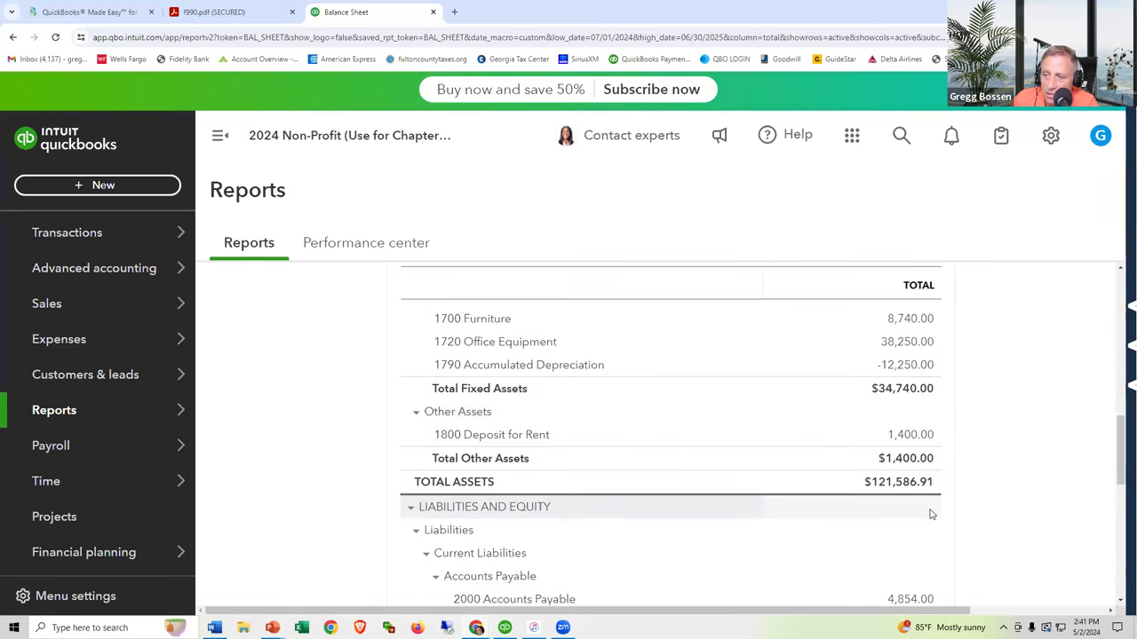
pyautogui.scroll(5, 930, 514)
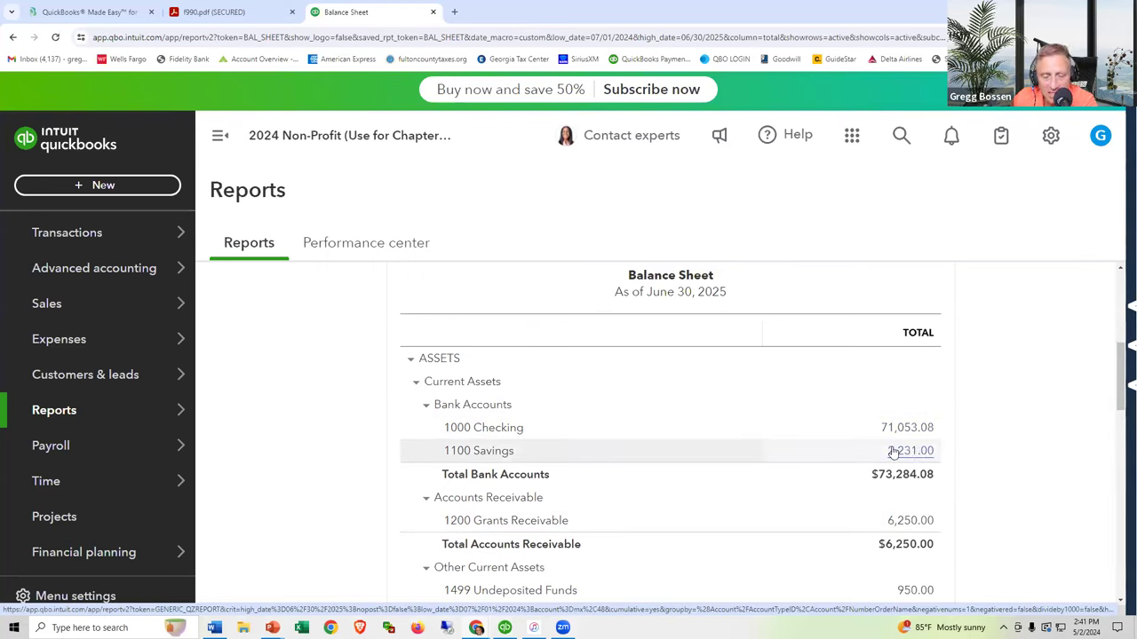
pyautogui.click(1050, 136)
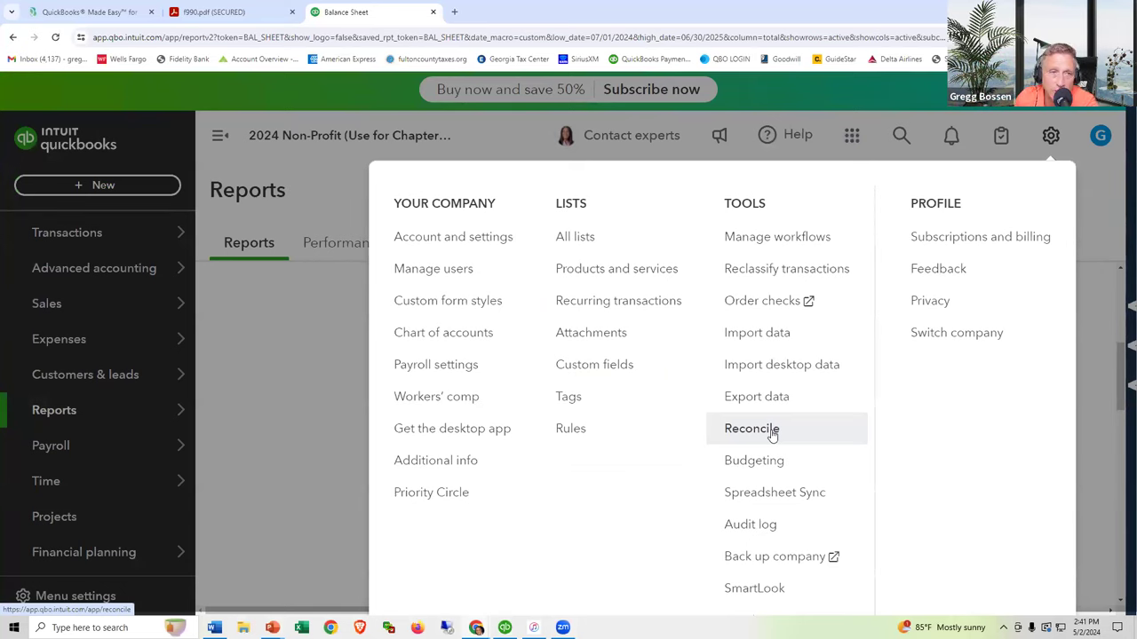
pyautogui.click(287, 376)
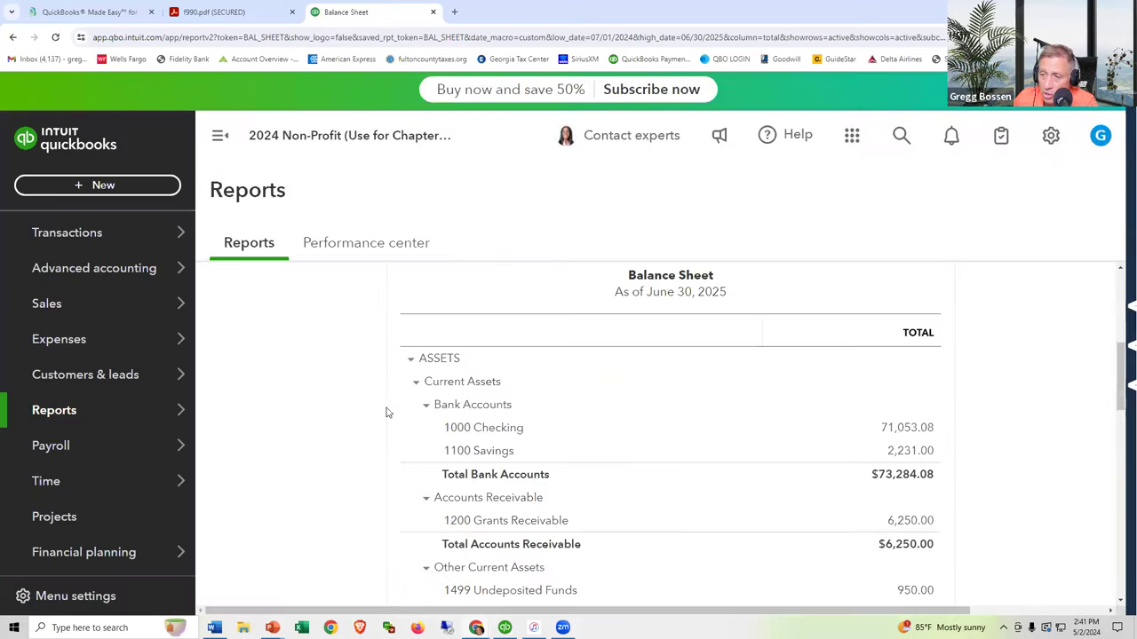
# Examine the Balance Sheet's fixed assets, rent deposit and accounts payable, and switch back to the PowerPoint slide show.
pyautogui.scroll(-5, 495, 455)
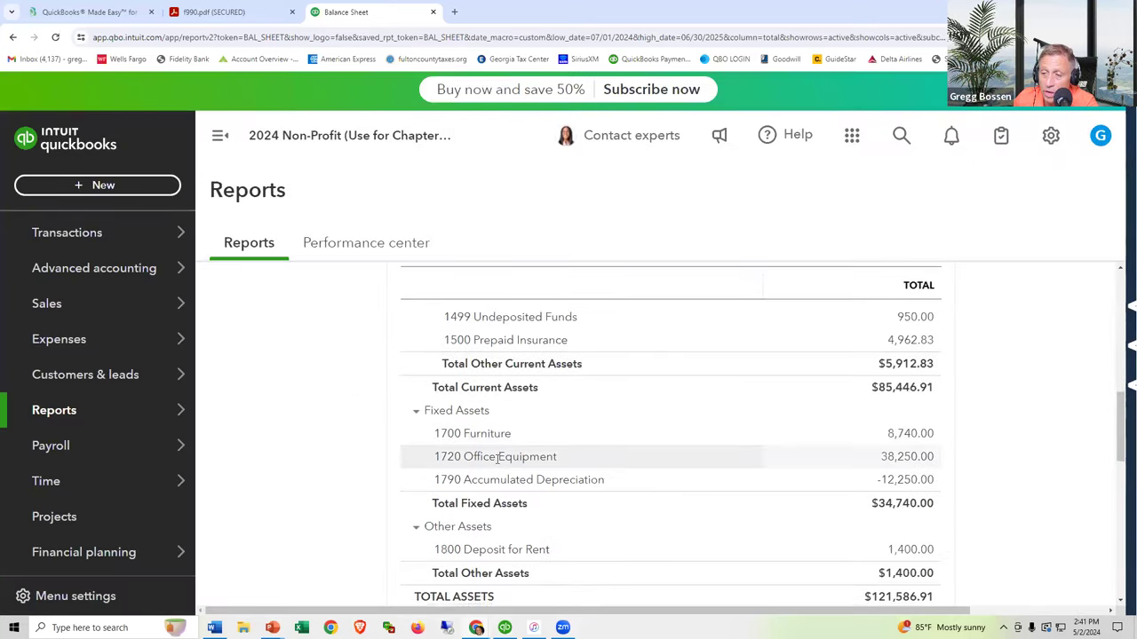
pyautogui.scroll(-1, 495, 480)
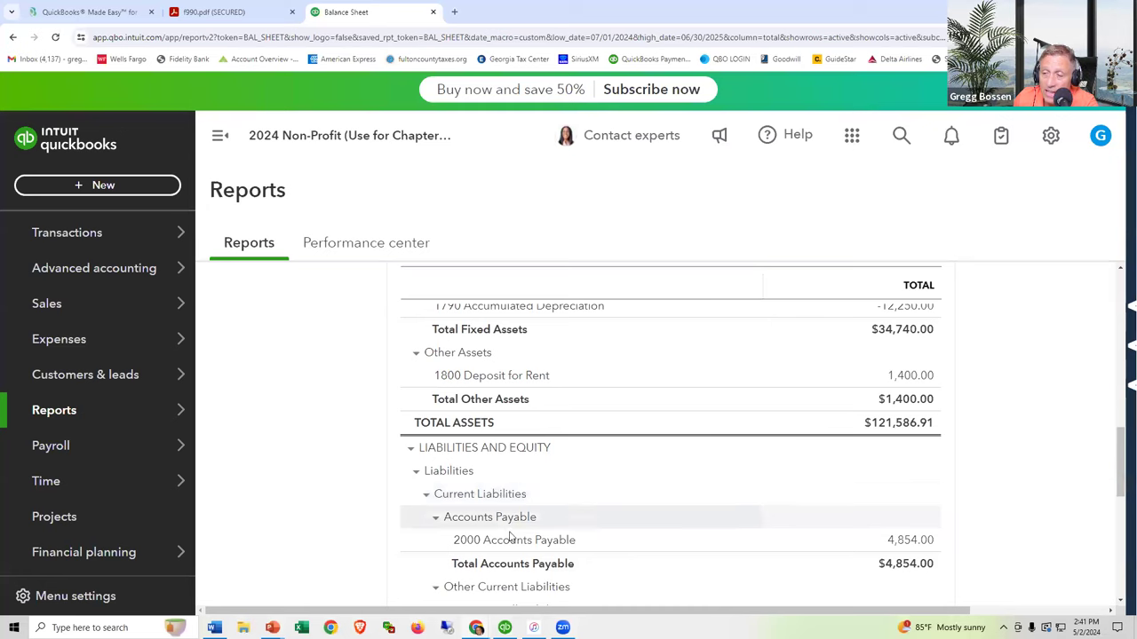
pyautogui.scroll(-4, 513, 558)
pyautogui.scroll(7, 513, 558)
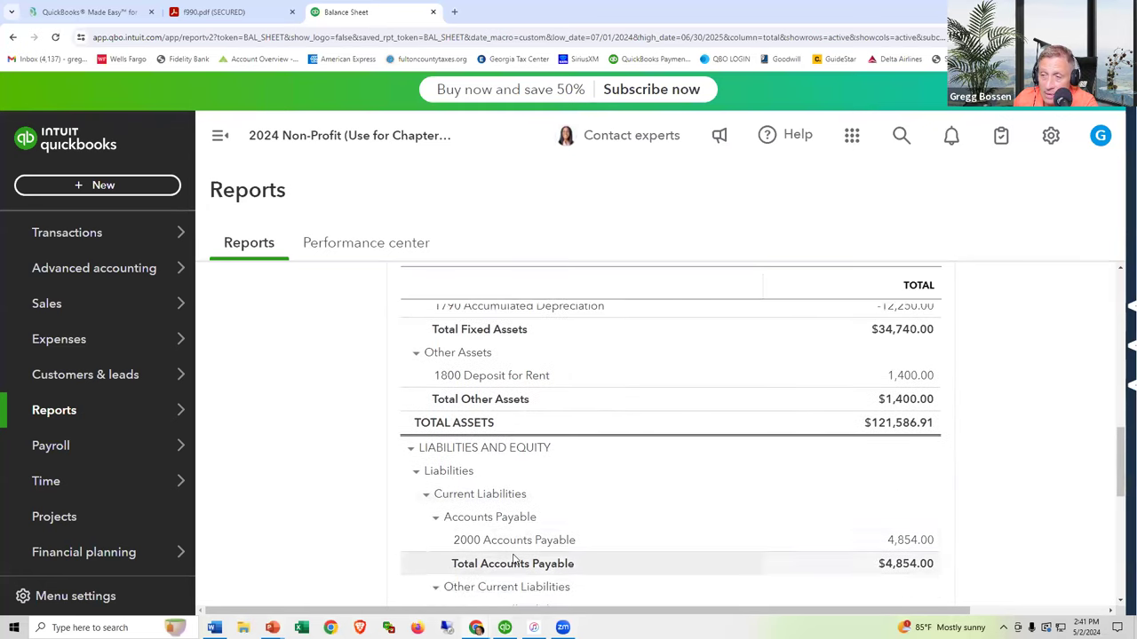
pyautogui.scroll(5, 513, 558)
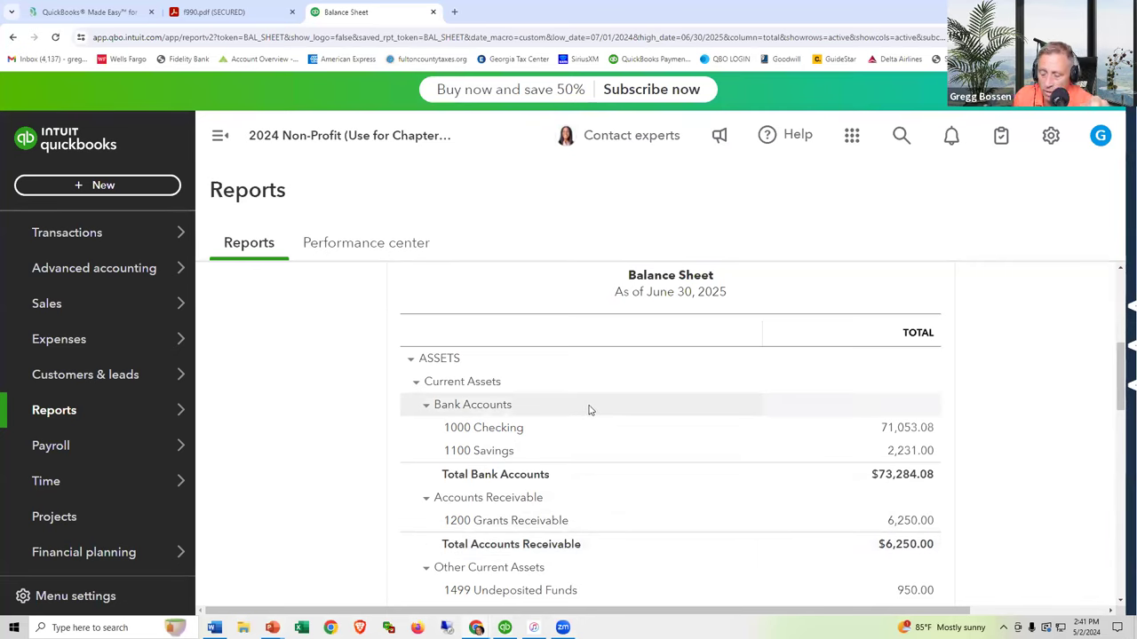
pyautogui.hotkey('alt', 'Tab')
pyautogui.hotkey('alt', 'Tab')
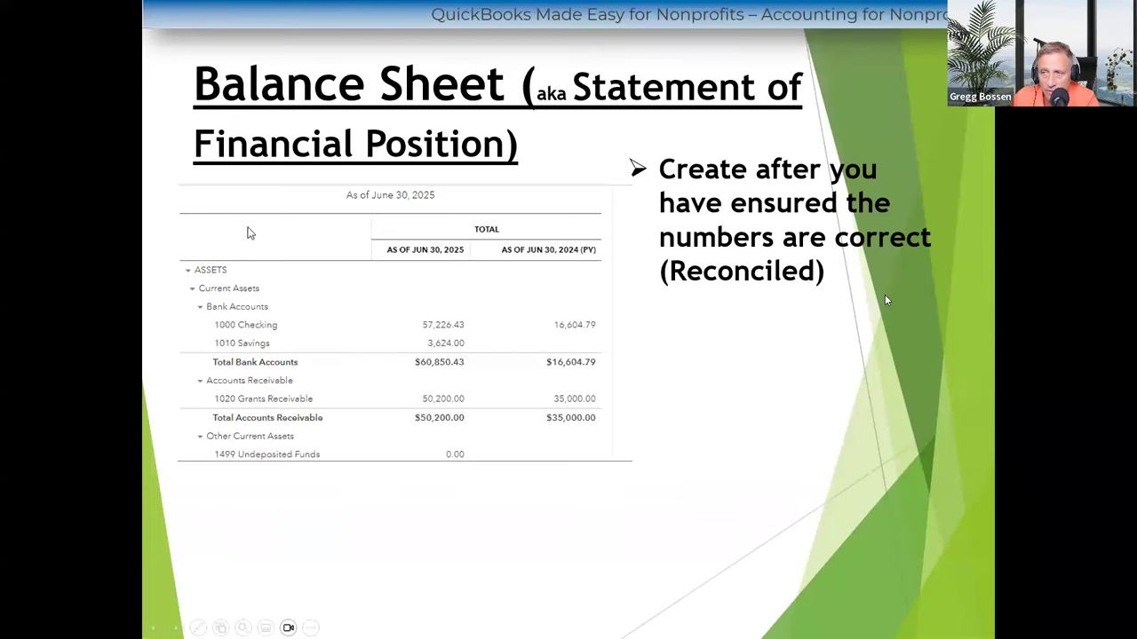
# Reveal the Balance Sheet slide's points about reporting through the previous month's end and comparing to the same date in the prior year.
pyautogui.press('Right')
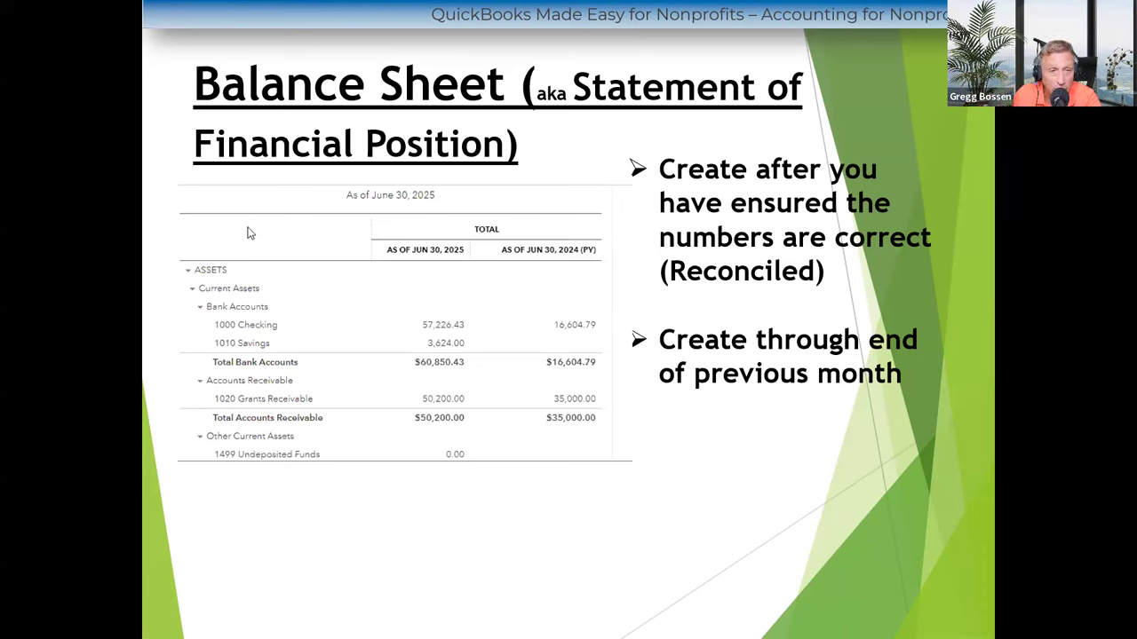
pyautogui.click(941, 437)
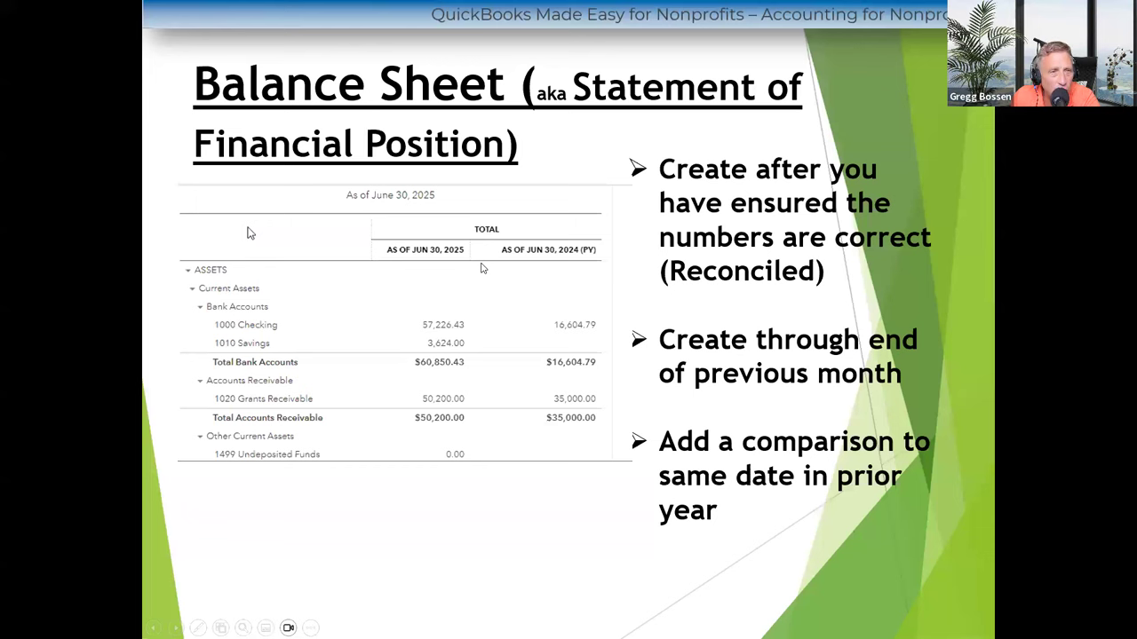
pyautogui.hotkey('alt', 'Tab')
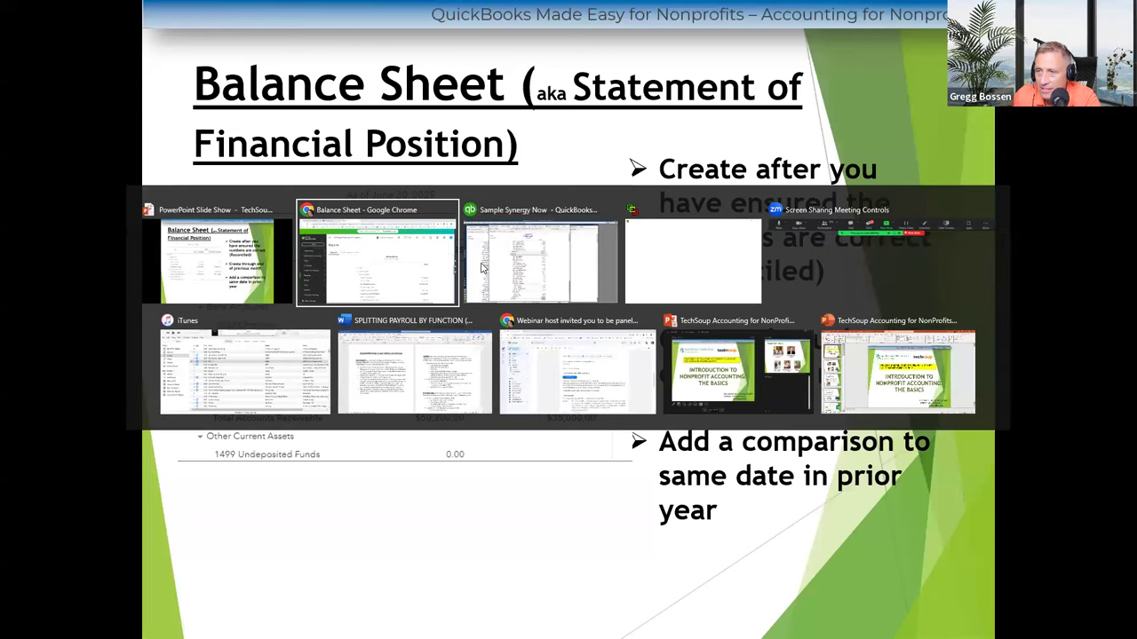
pyautogui.click(497, 262)
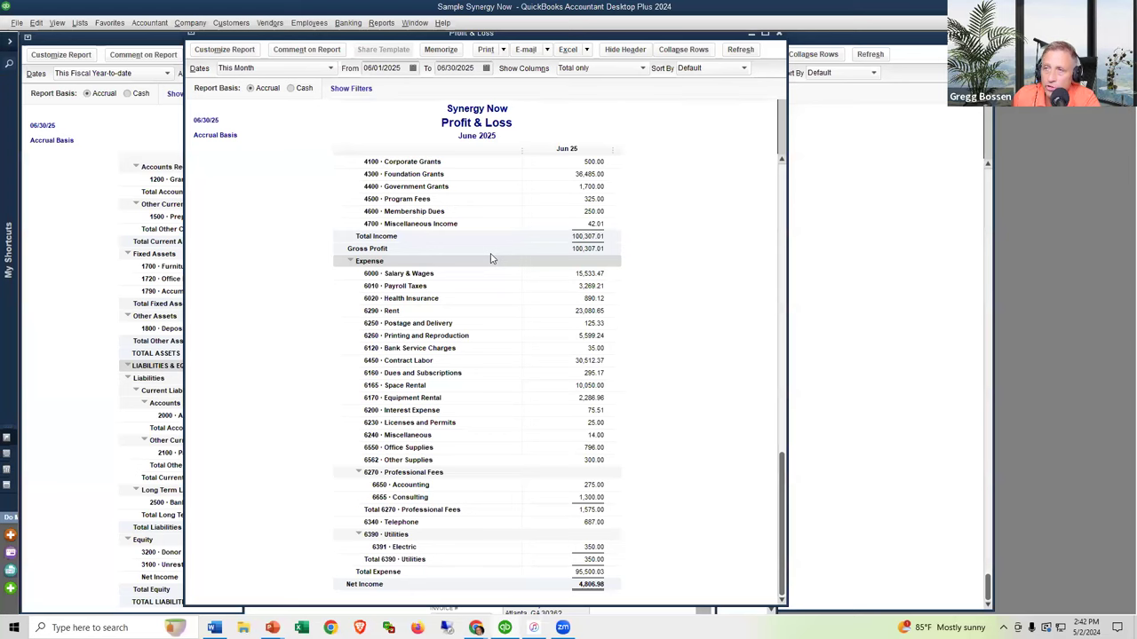
pyautogui.scroll(1, 489, 229)
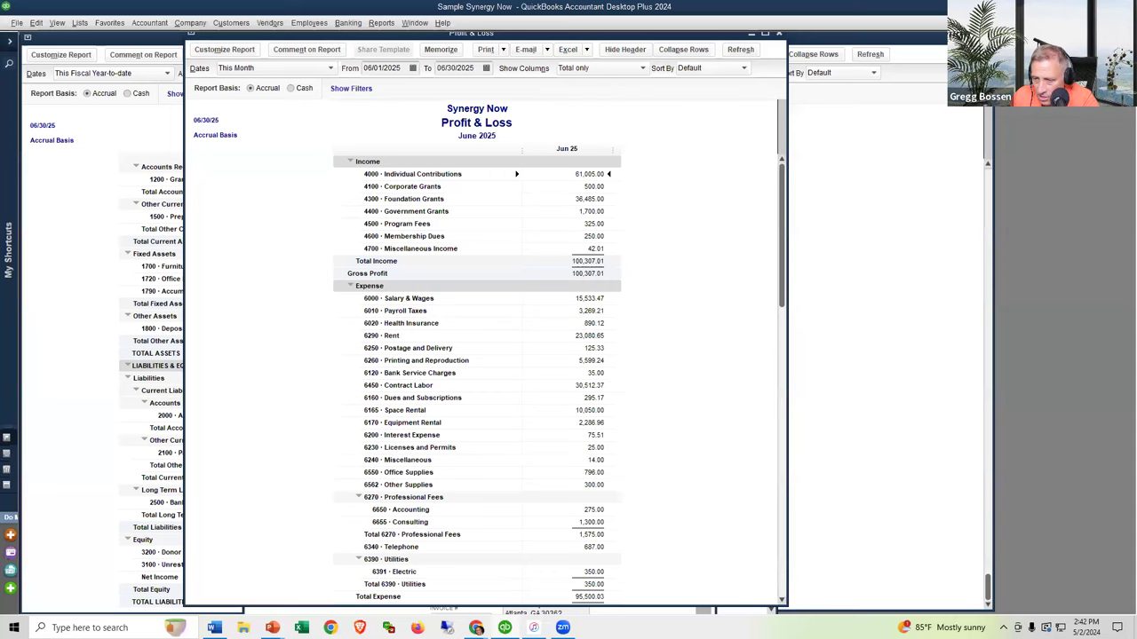
pyautogui.moveTo(505, 627)
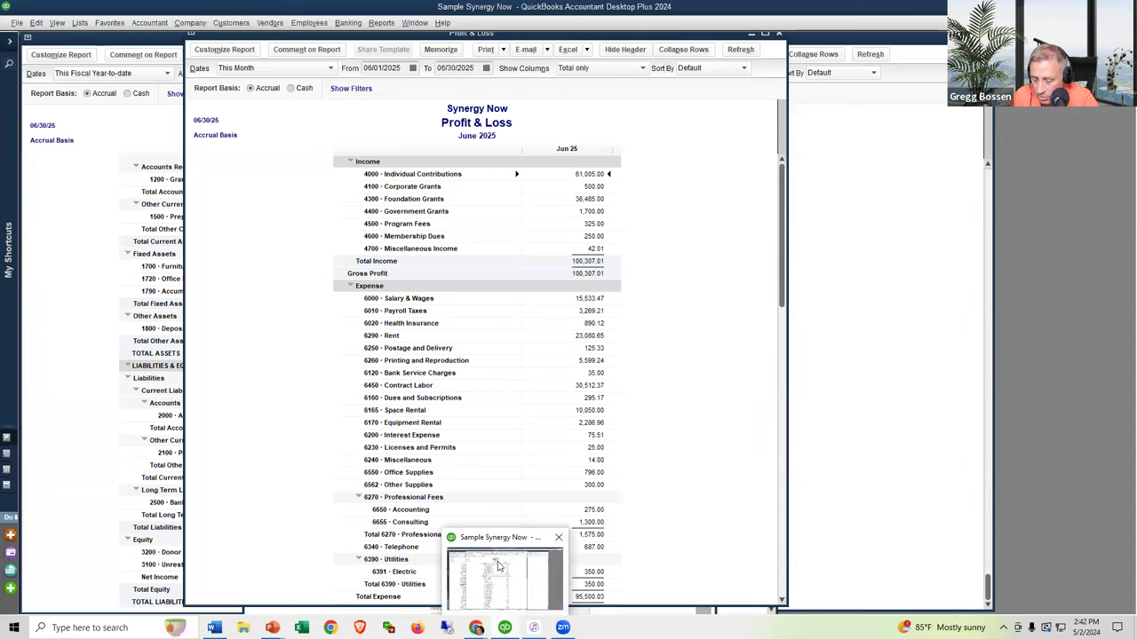
# Switch to QuickBooks Online in Chrome, add a Previous year (PY) comparison to the Balance Sheet and run the report.
pyautogui.hotkey('alt', 'Tab')
pyautogui.press('Tab')
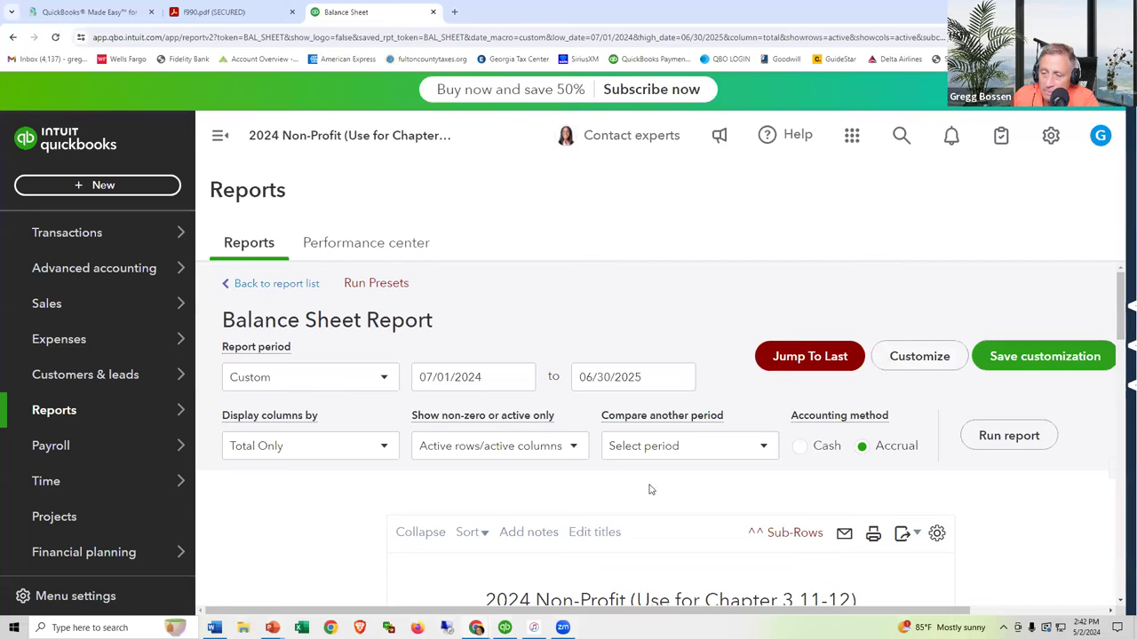
pyautogui.scroll(-1, 650, 490)
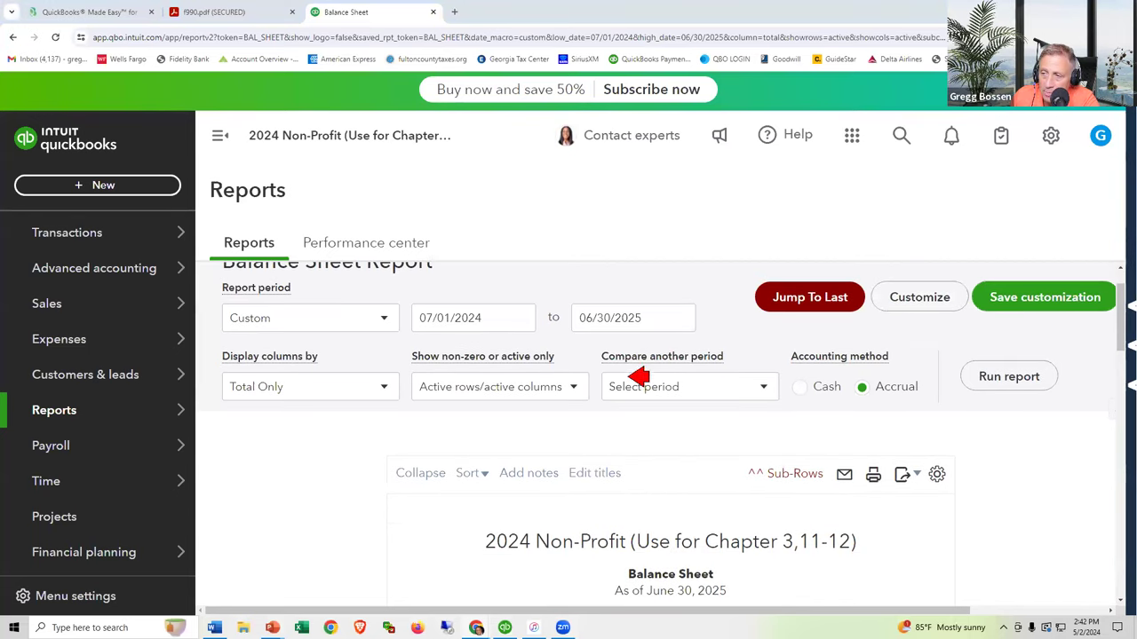
pyautogui.click(763, 388)
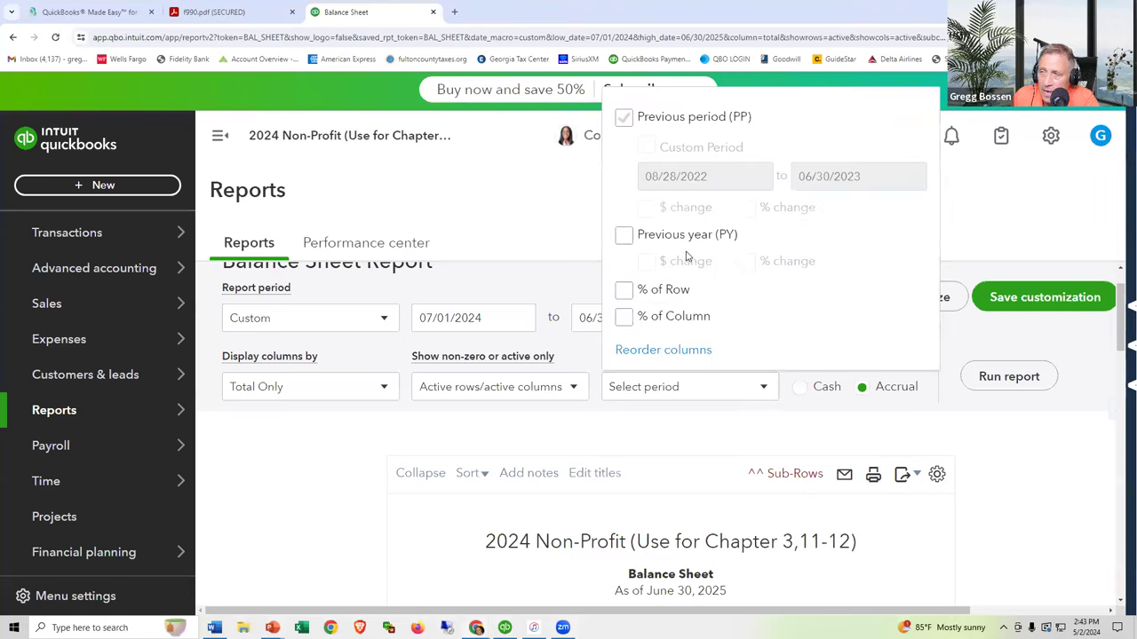
pyautogui.click(625, 236)
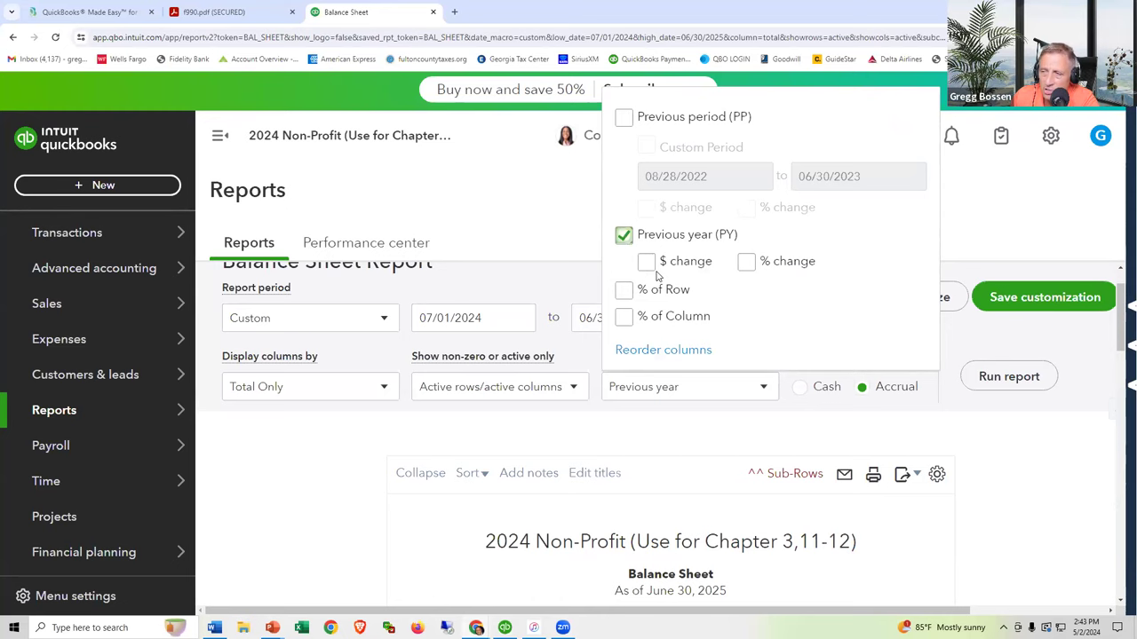
pyautogui.click(997, 376)
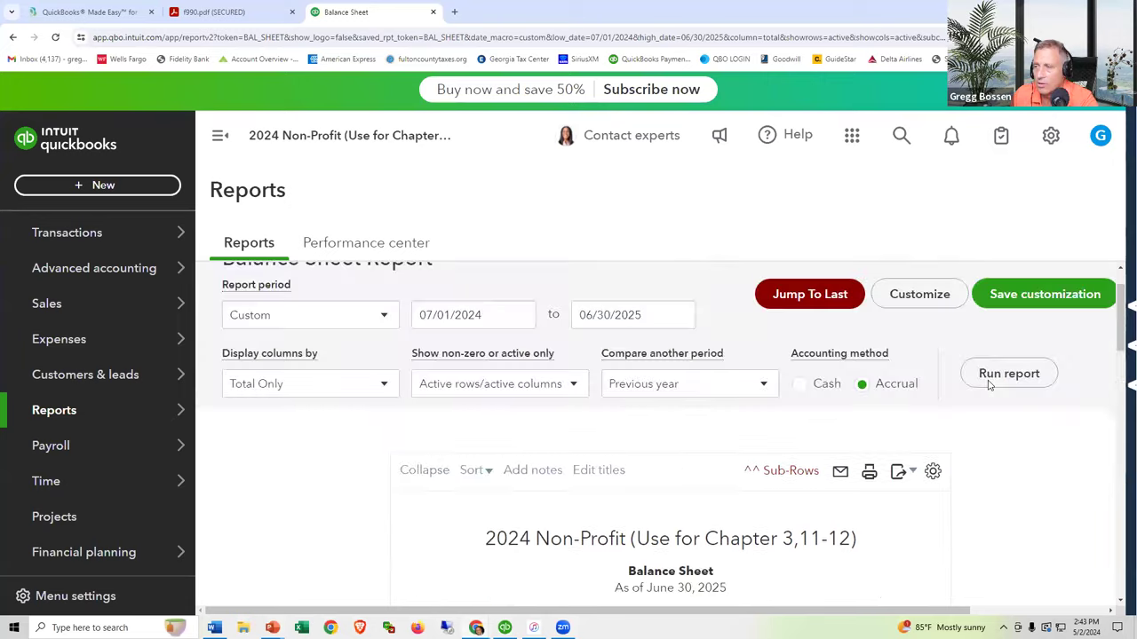
# Compare the Balance Sheet's total bank accounts, fixed assets and total assets between June 30, 2025 and the prior year.
pyautogui.scroll(-3, 989, 386)
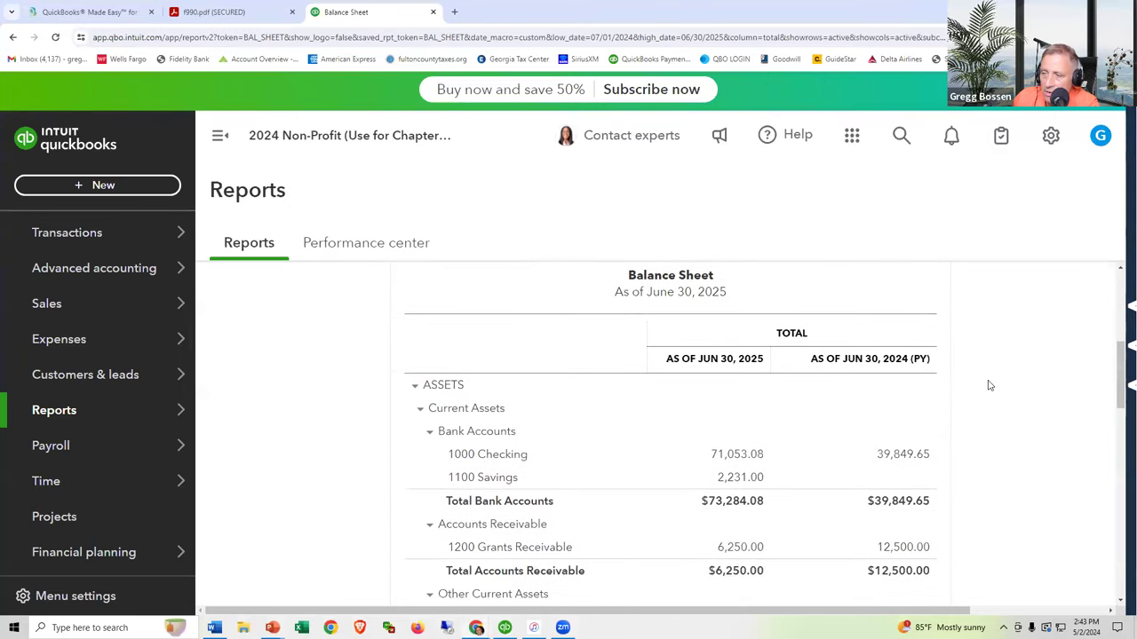
pyautogui.scroll(3, 990, 385)
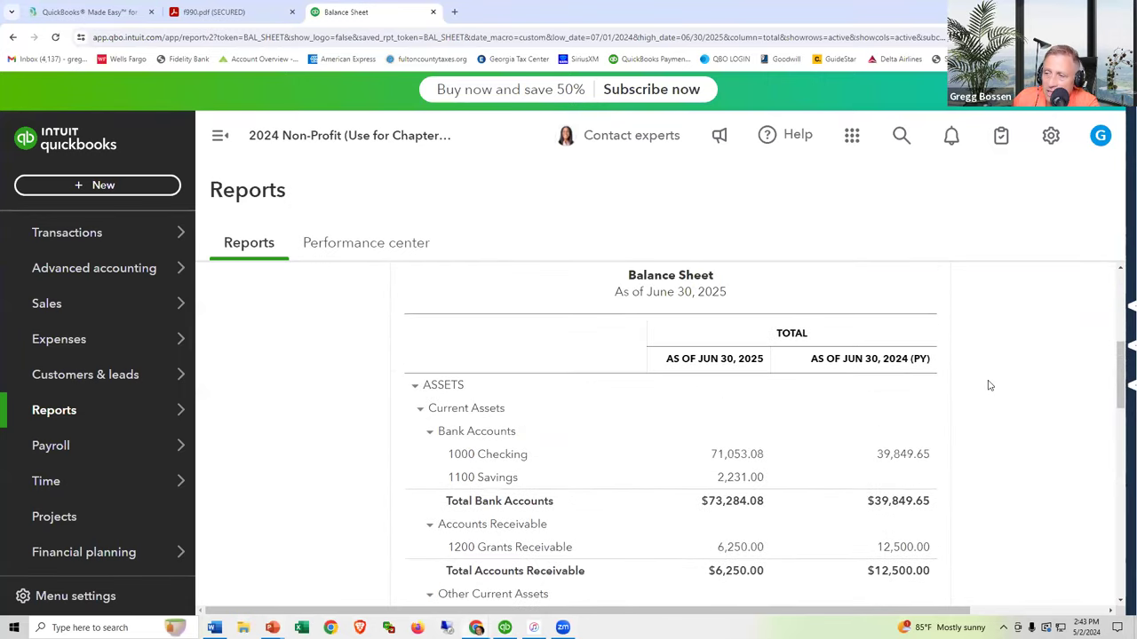
pyautogui.click(930, 501)
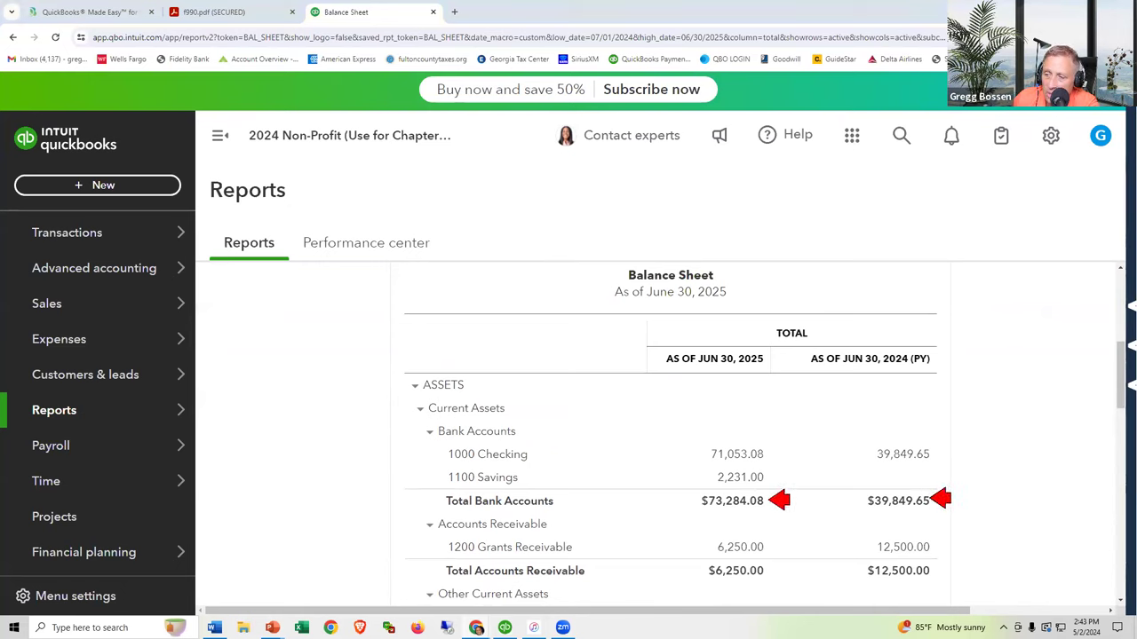
pyautogui.click(770, 500)
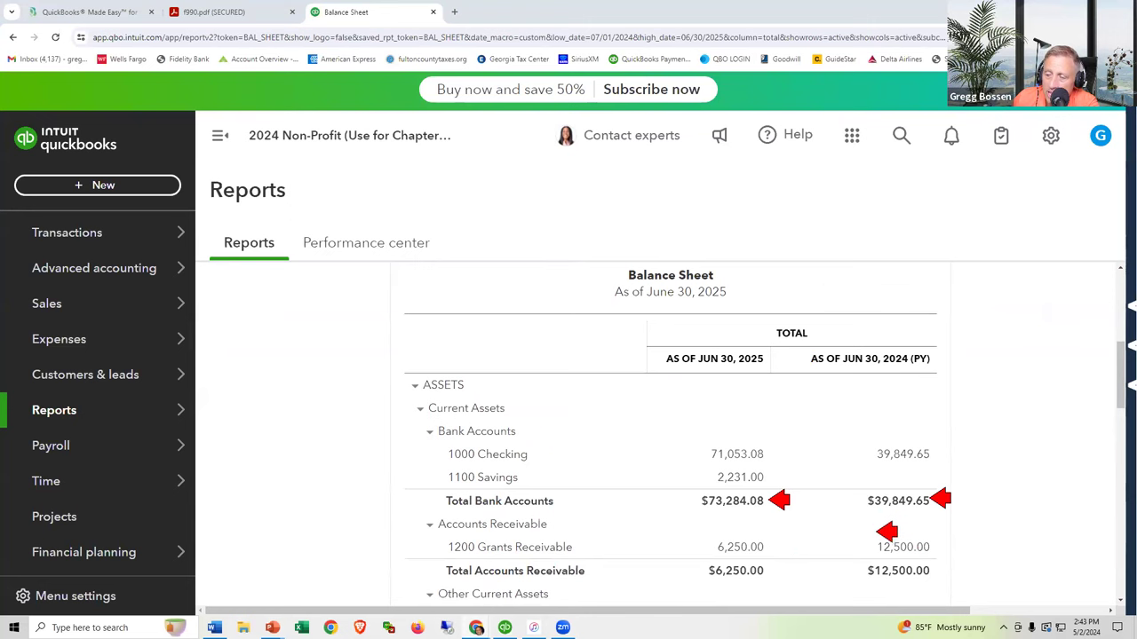
pyautogui.press('Escape')
pyautogui.scroll(-3, 895, 543)
pyautogui.scroll(-2, 894, 544)
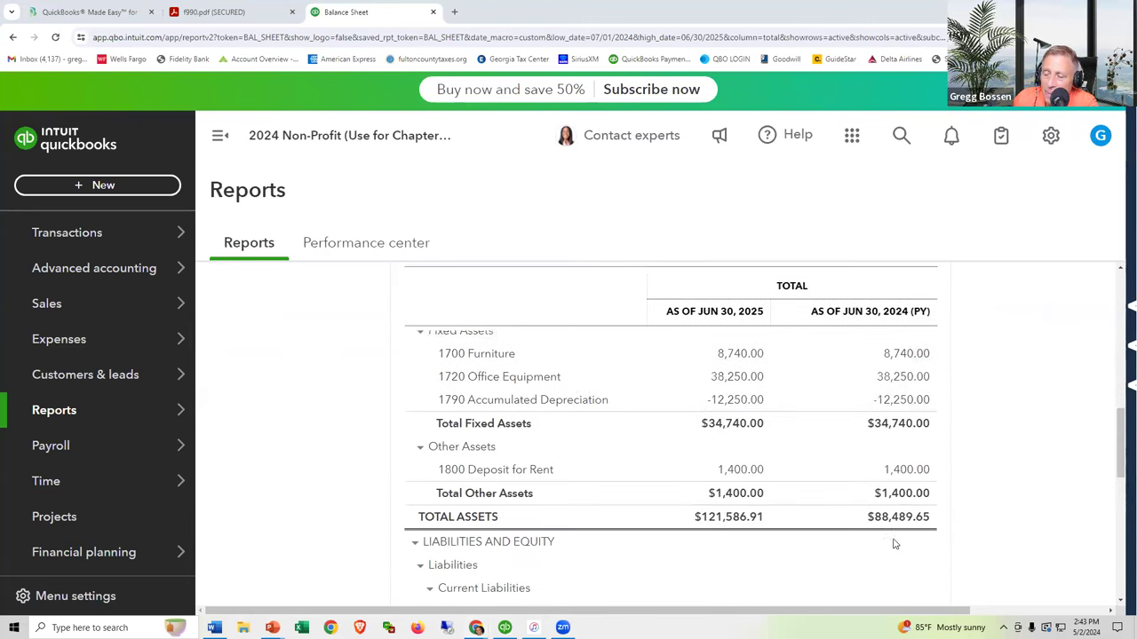
pyautogui.scroll(3, 894, 544)
pyautogui.scroll(6, 894, 543)
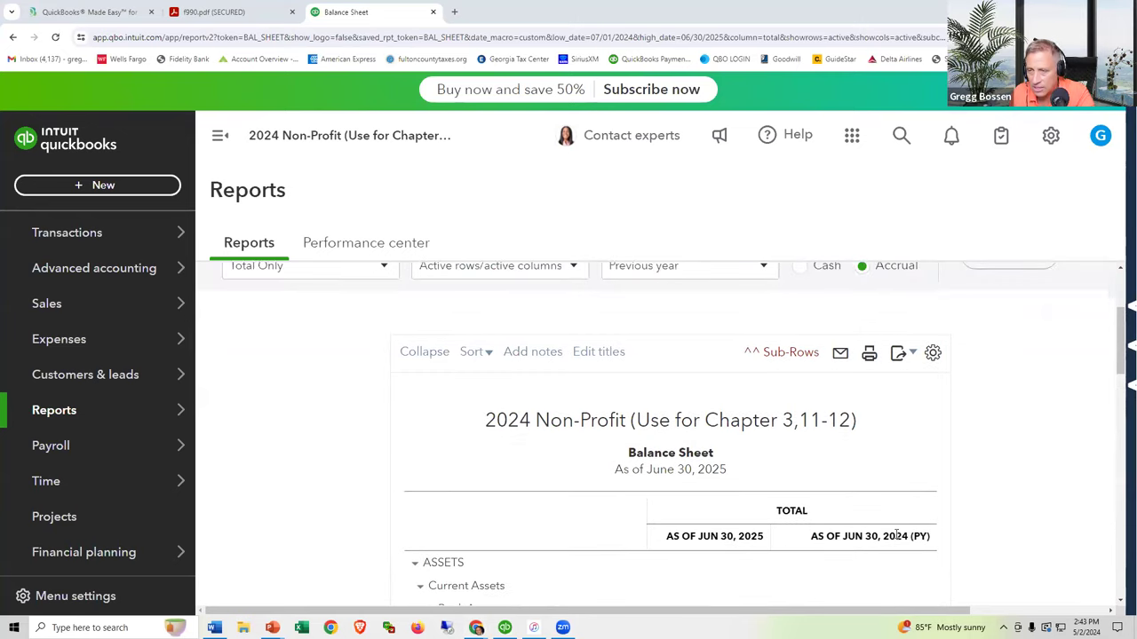
# Switch back to the PowerPoint slide show and advance to the Profit & Loss slide.
pyautogui.hotkey('alt', 'Tab')
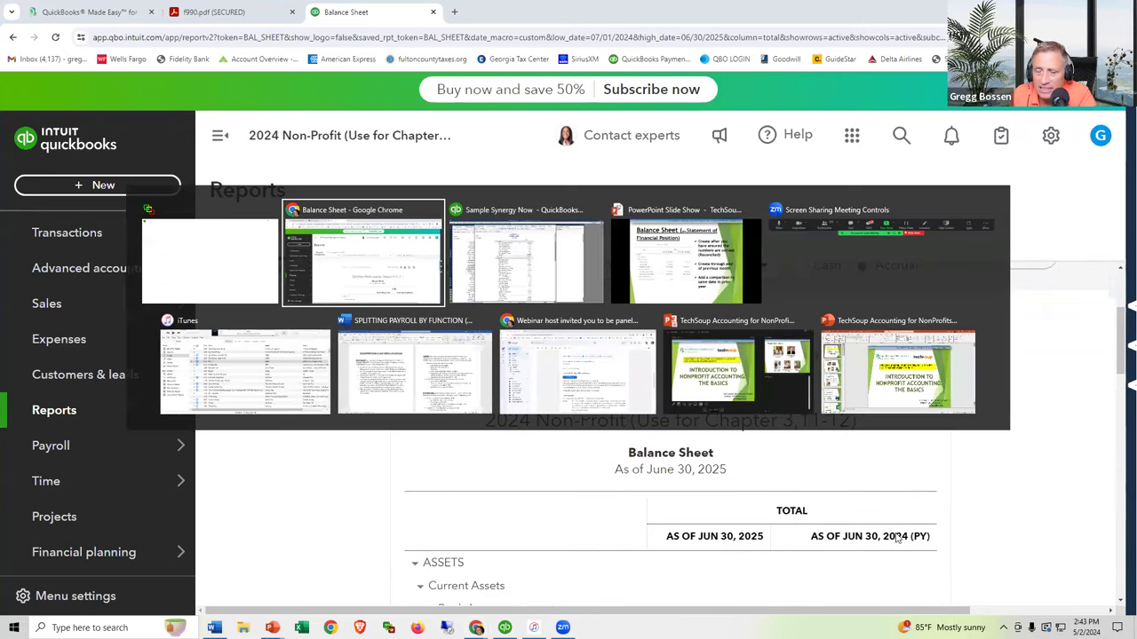
pyautogui.hotkey('alt', 'Tab')
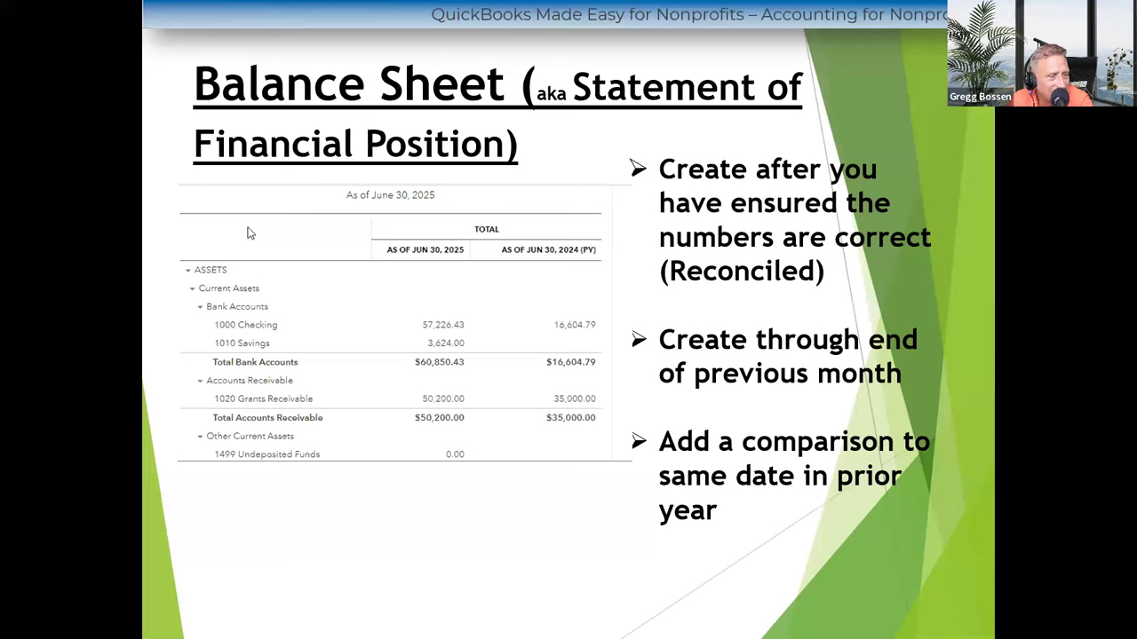
pyautogui.click(460, 264)
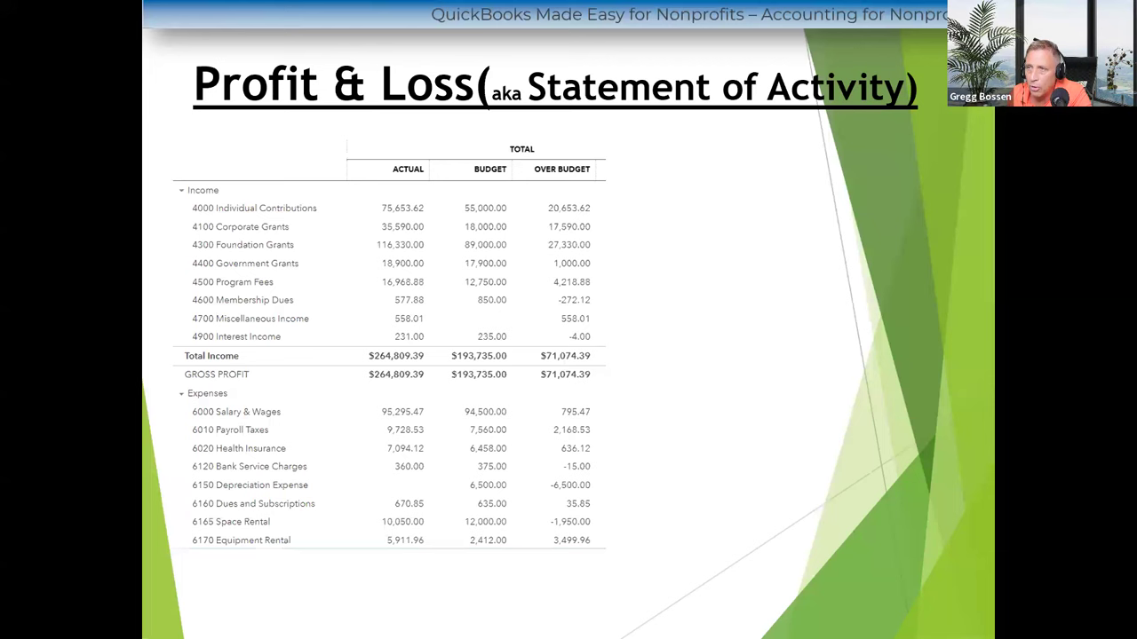
# Return to QuickBooks Online in Chrome and locate Profit and Loss among the favorite standard reports.
pyautogui.hotkey('alt', 'Tab')
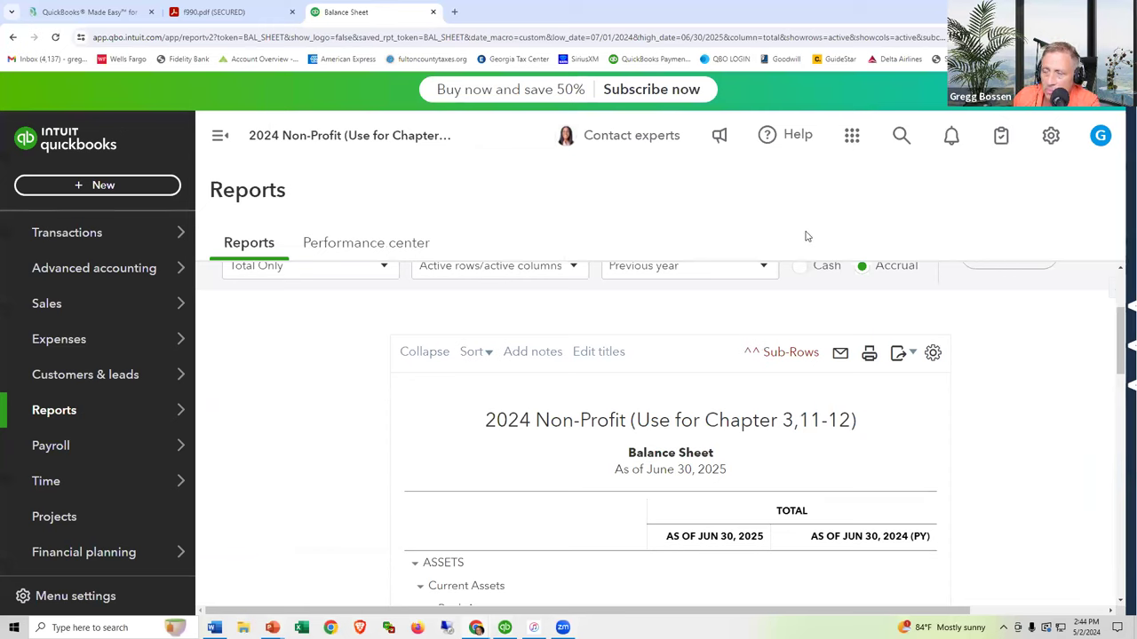
pyautogui.moveTo(89, 337)
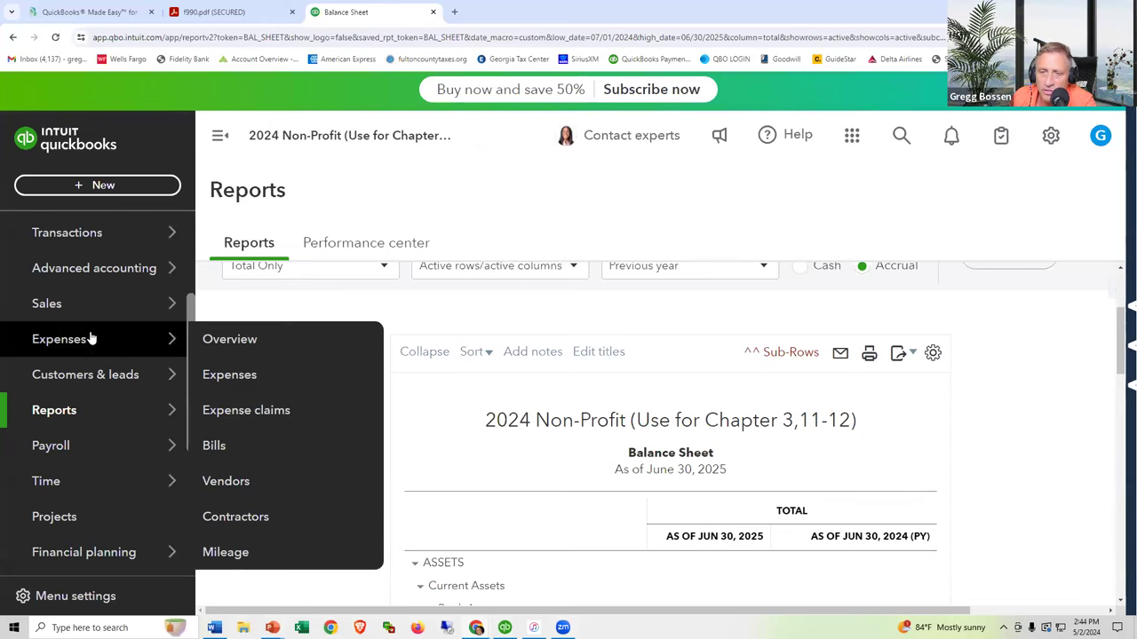
pyautogui.moveTo(71, 410)
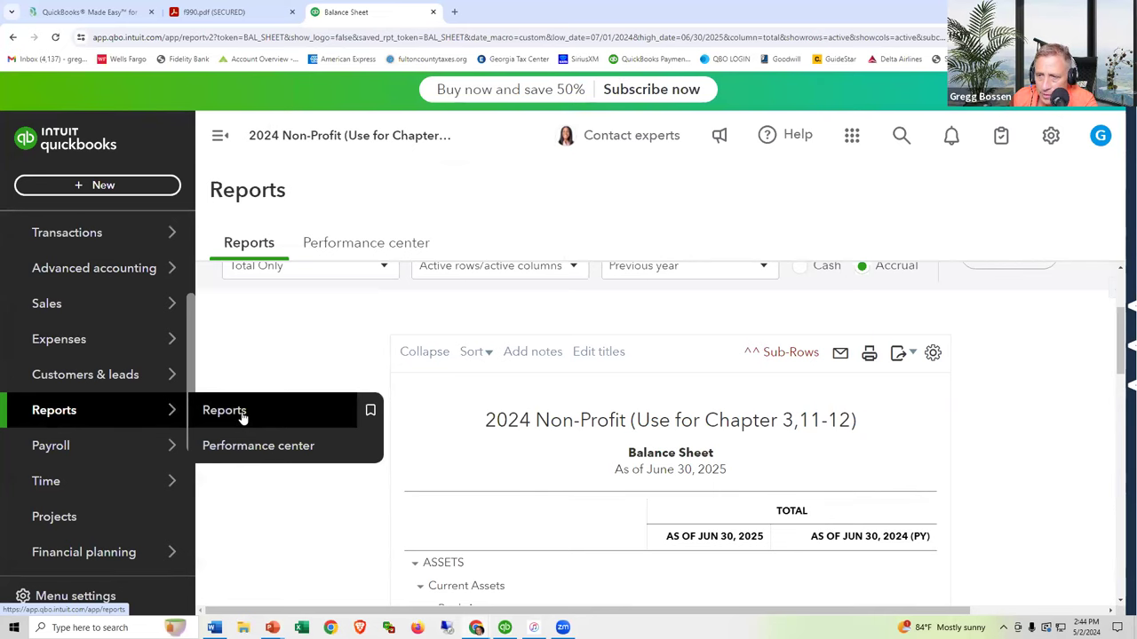
pyautogui.click(242, 413)
pyautogui.scroll(-6, 401, 521)
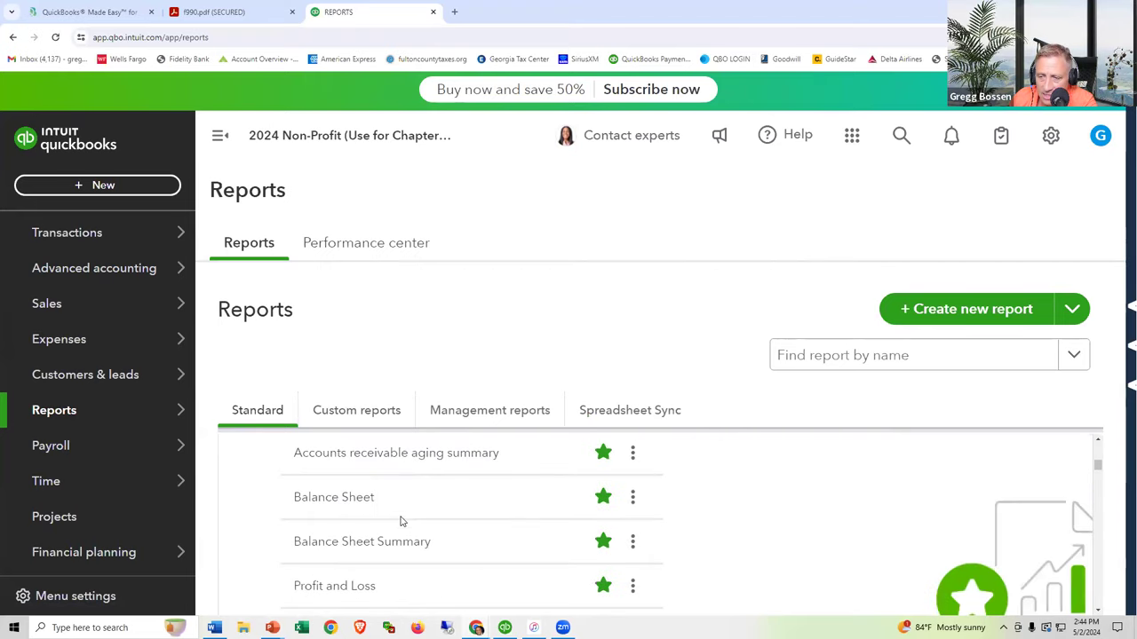
pyautogui.scroll(-1, 401, 522)
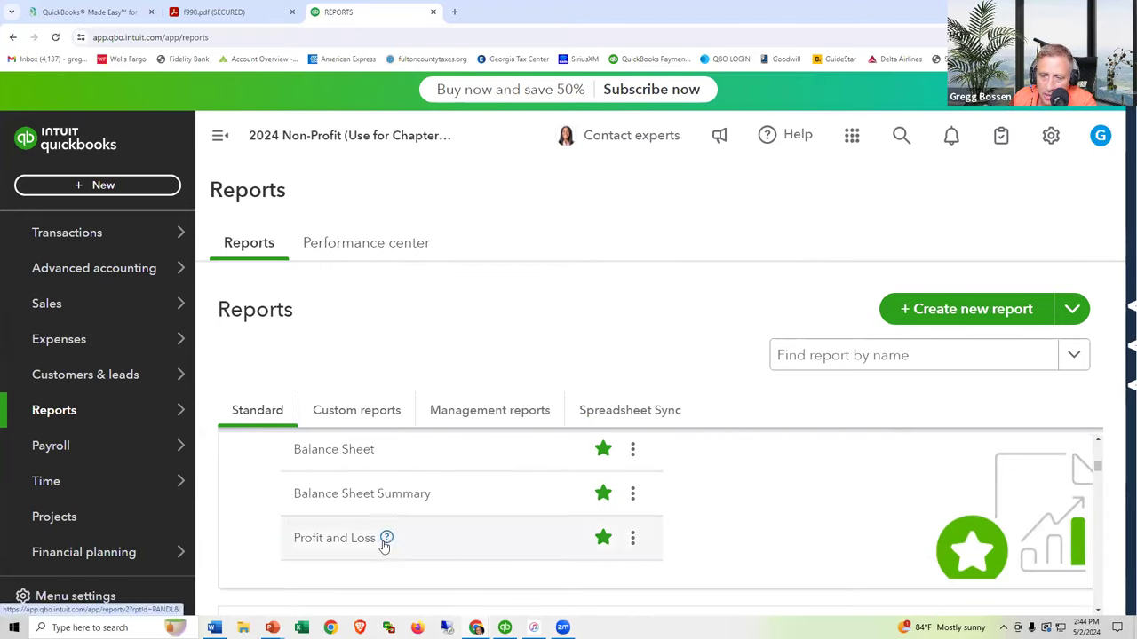
pyautogui.scroll(1, 405, 475)
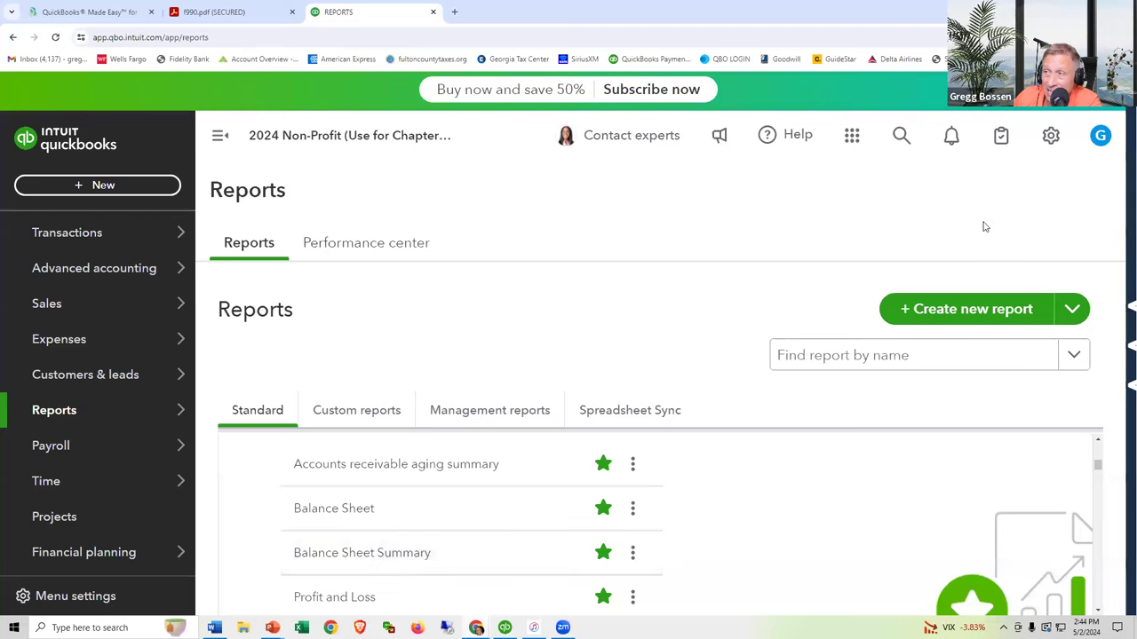
# Edit the company type in the account settings and choose Nonprofit organization (Form 990) as the tax form.
pyautogui.click(1048, 140)
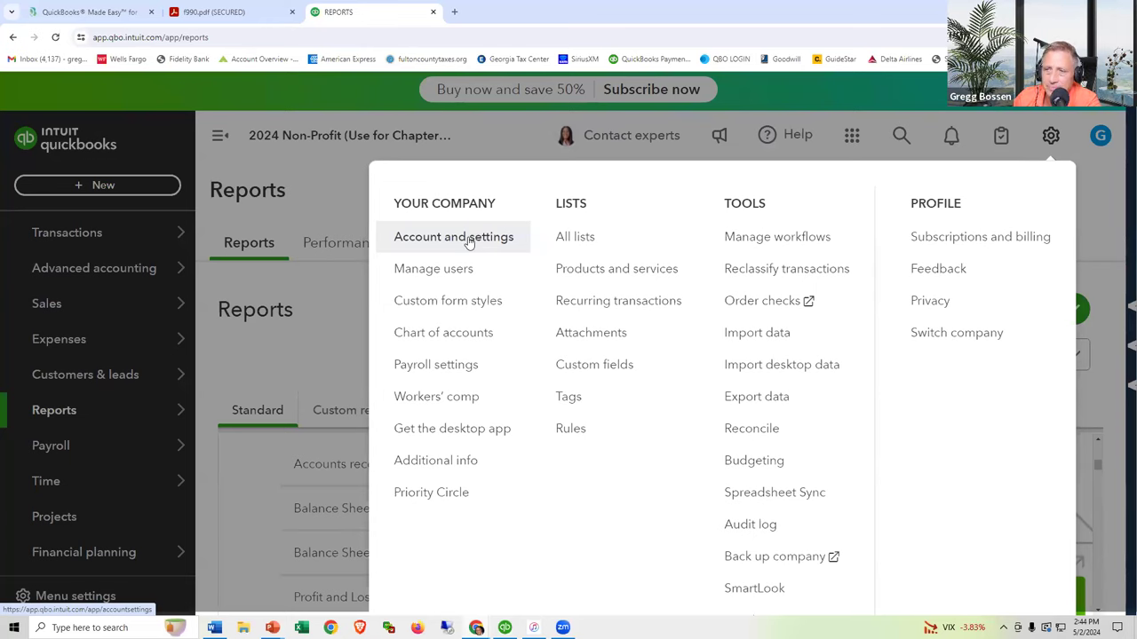
pyautogui.click(470, 240)
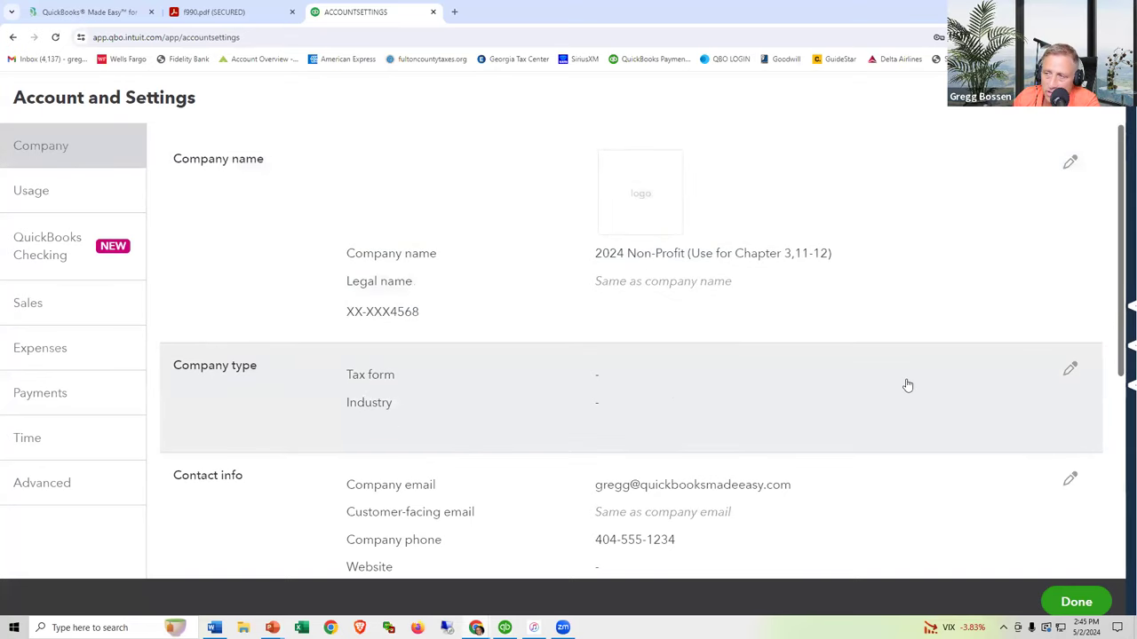
pyautogui.click(1004, 383)
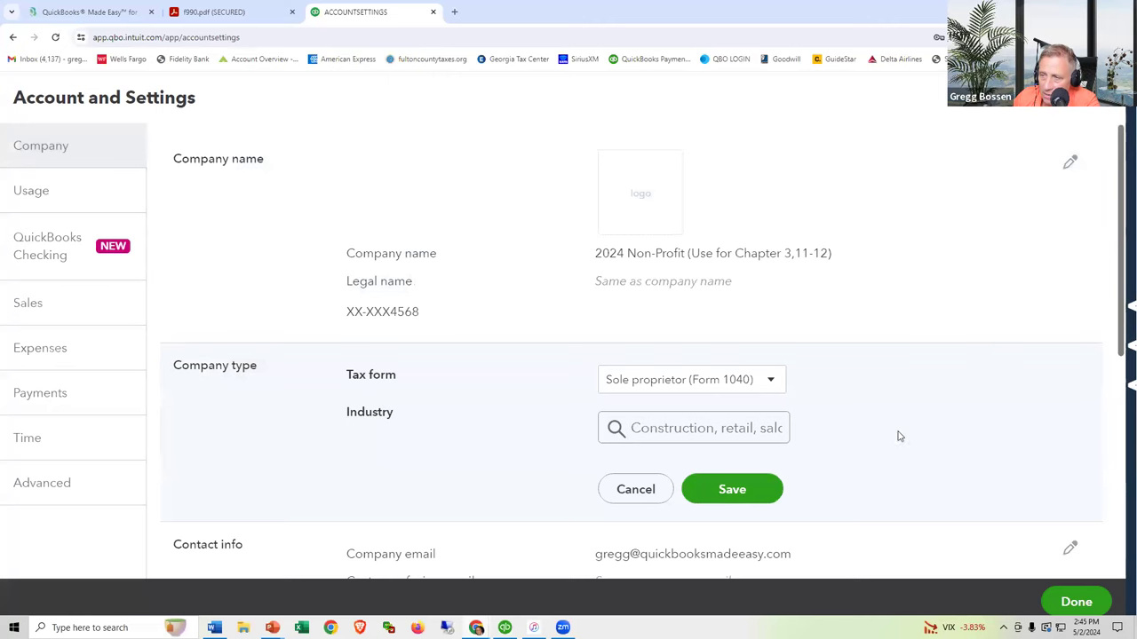
pyautogui.click(770, 383)
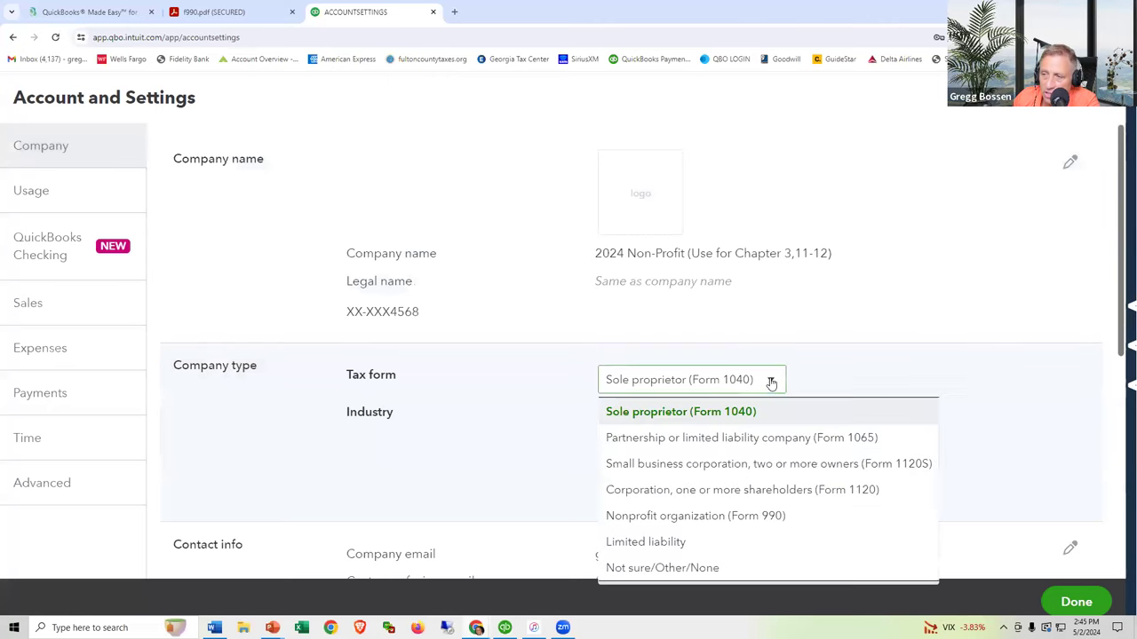
pyautogui.click(676, 519)
# Search the industries for "nonprofit", choose Civic and social organizations, and save the company type.
pyautogui.click(672, 437)
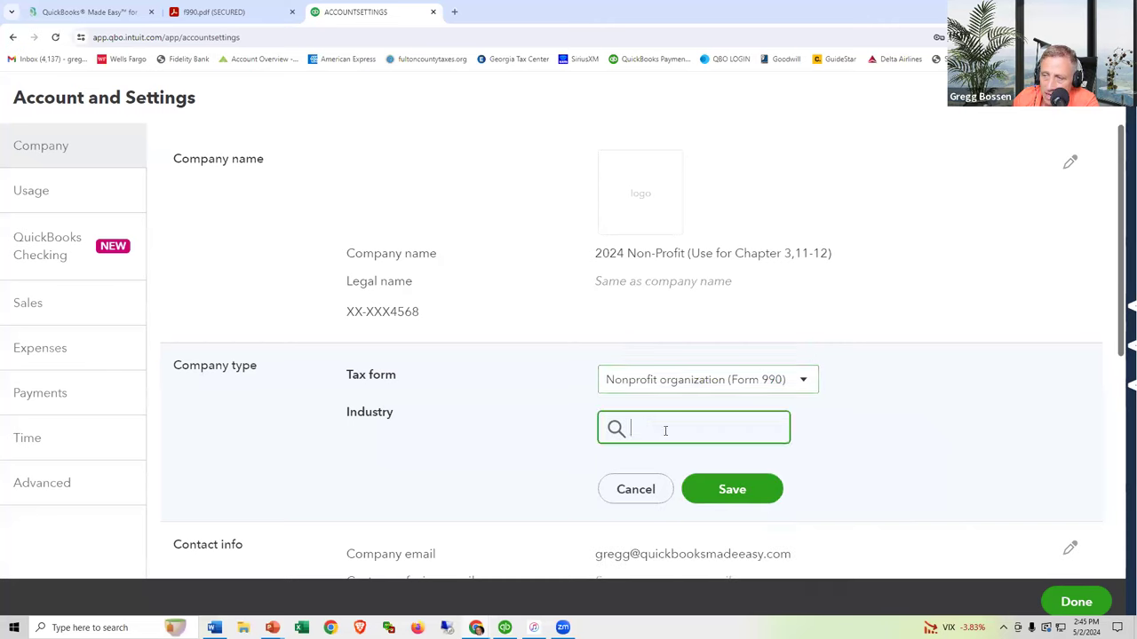
pyautogui.write('nonprfoit')
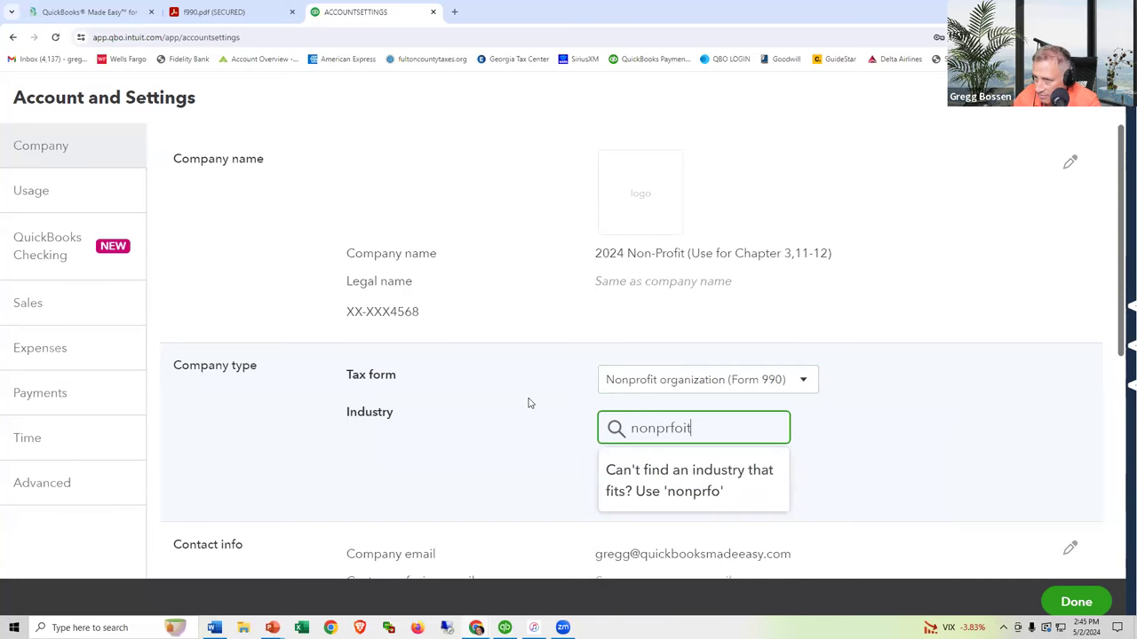
pyautogui.press('BackSpace')
pyautogui.press('BackSpace')
pyautogui.press('BackSpace')
pyautogui.press('BackSpace')
pyautogui.write('ofit')
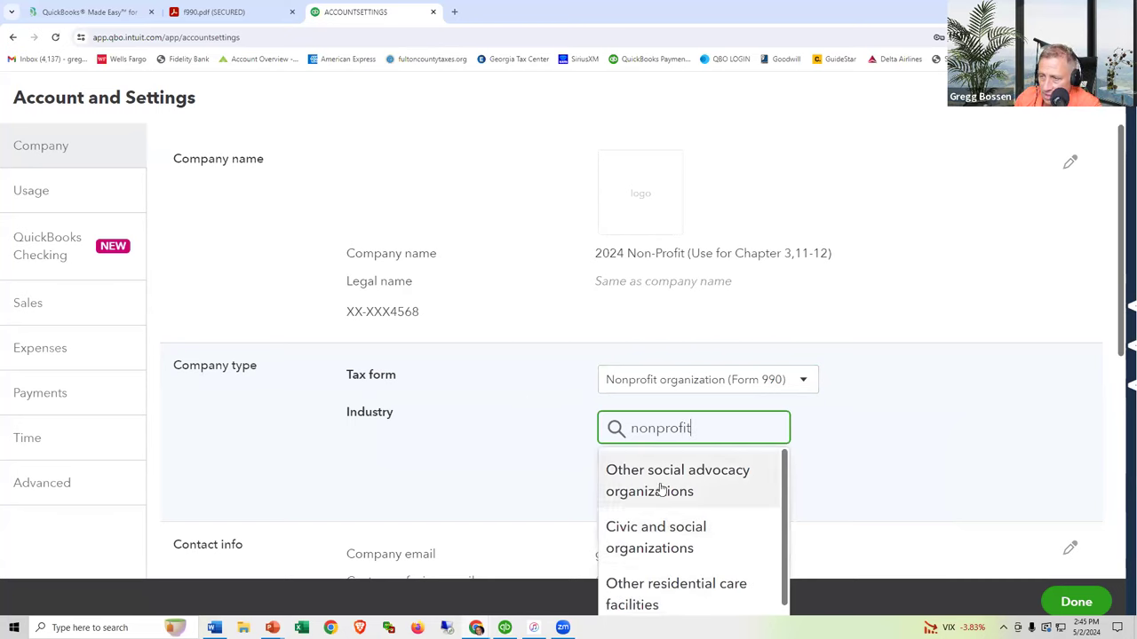
pyautogui.click(657, 531)
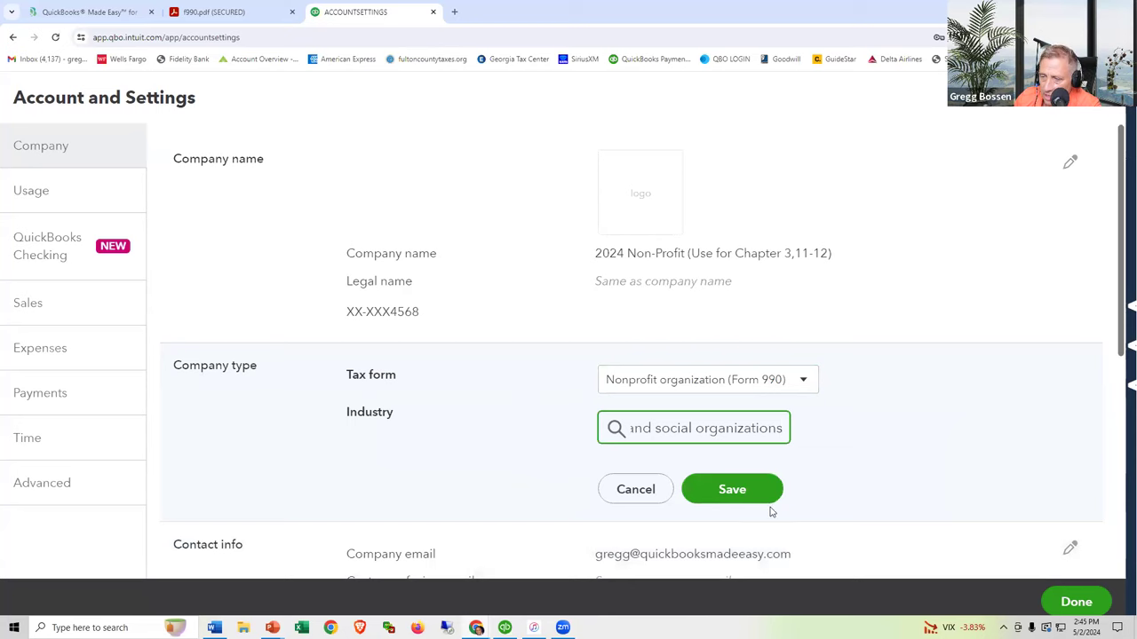
pyautogui.click(740, 490)
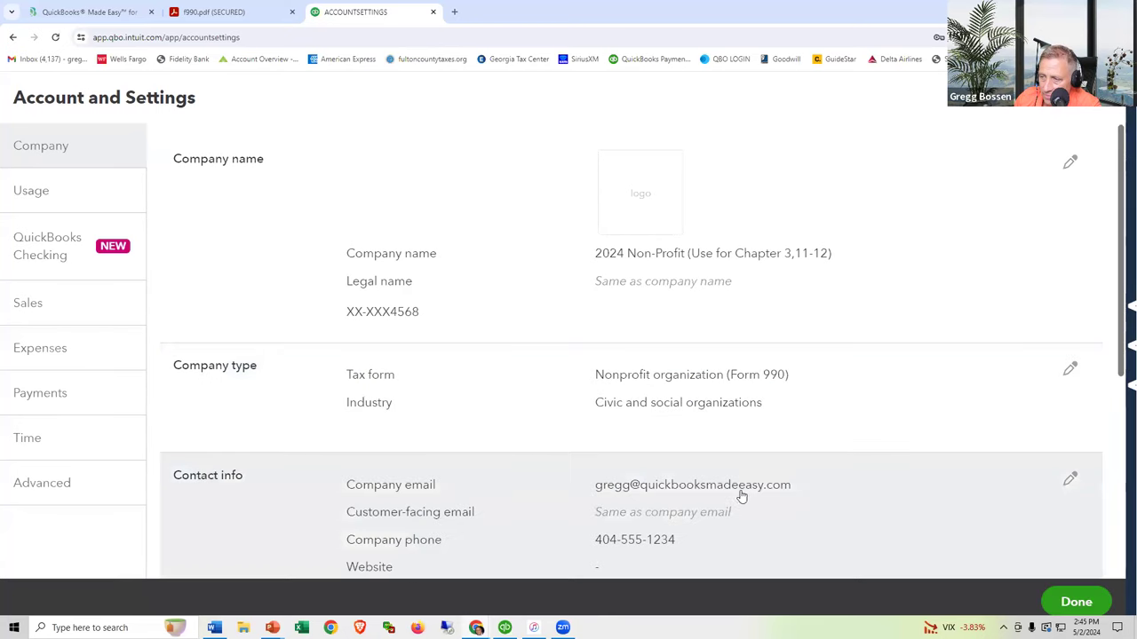
# Close the account settings and reload the reports page to apply the nonprofit company type.
pyautogui.click(1073, 602)
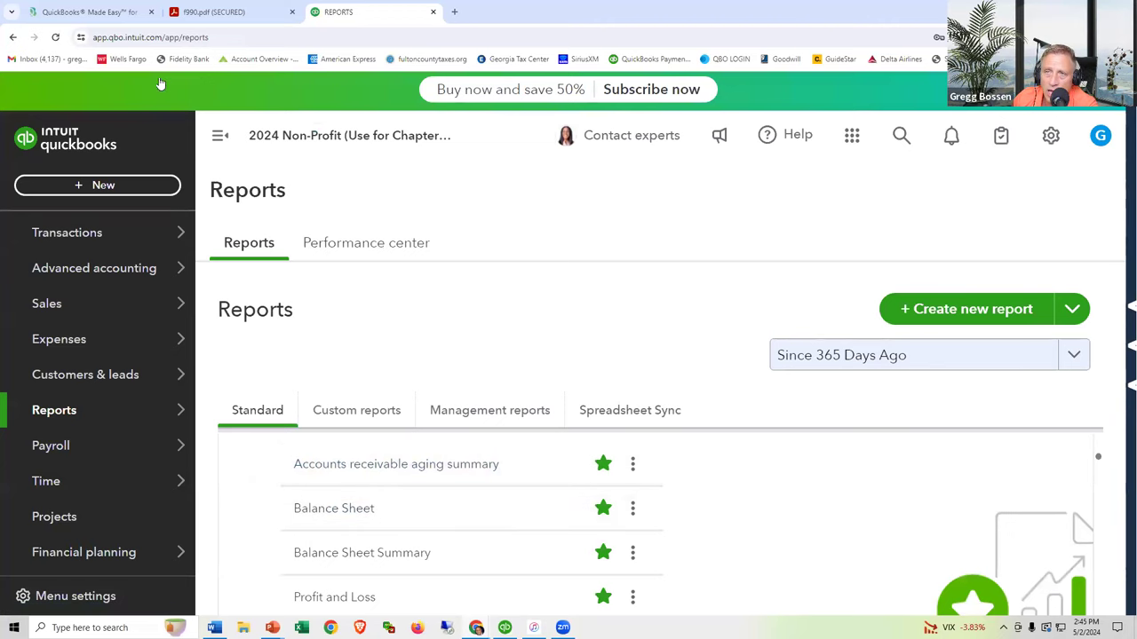
pyautogui.click(55, 38)
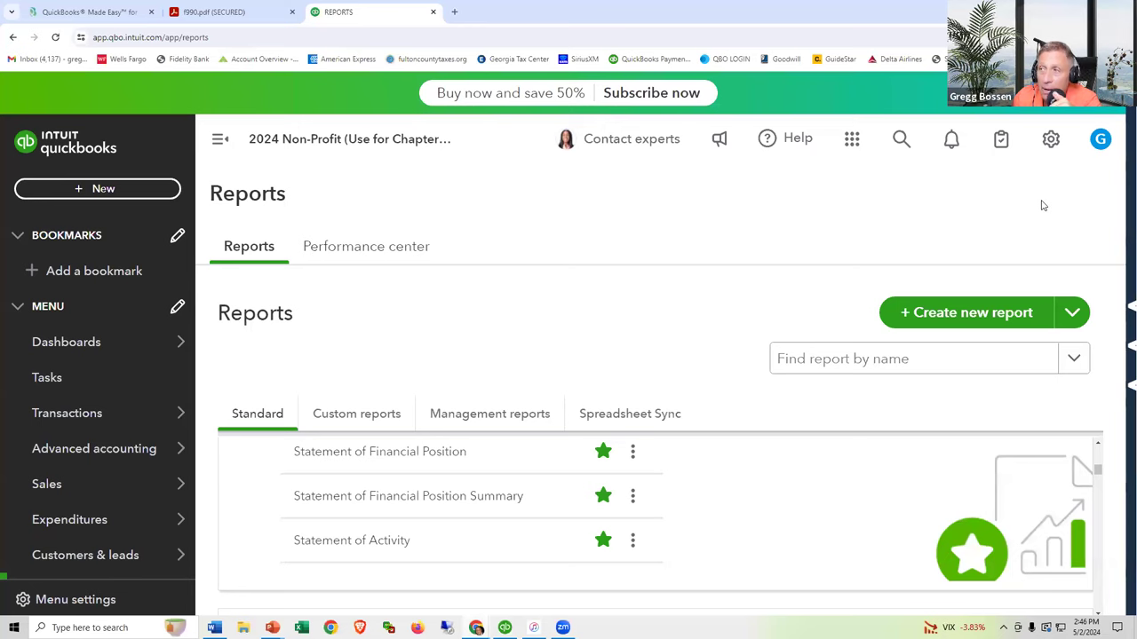
# Open the Budgeting tool for the nonprofit company.
pyautogui.click(1051, 143)
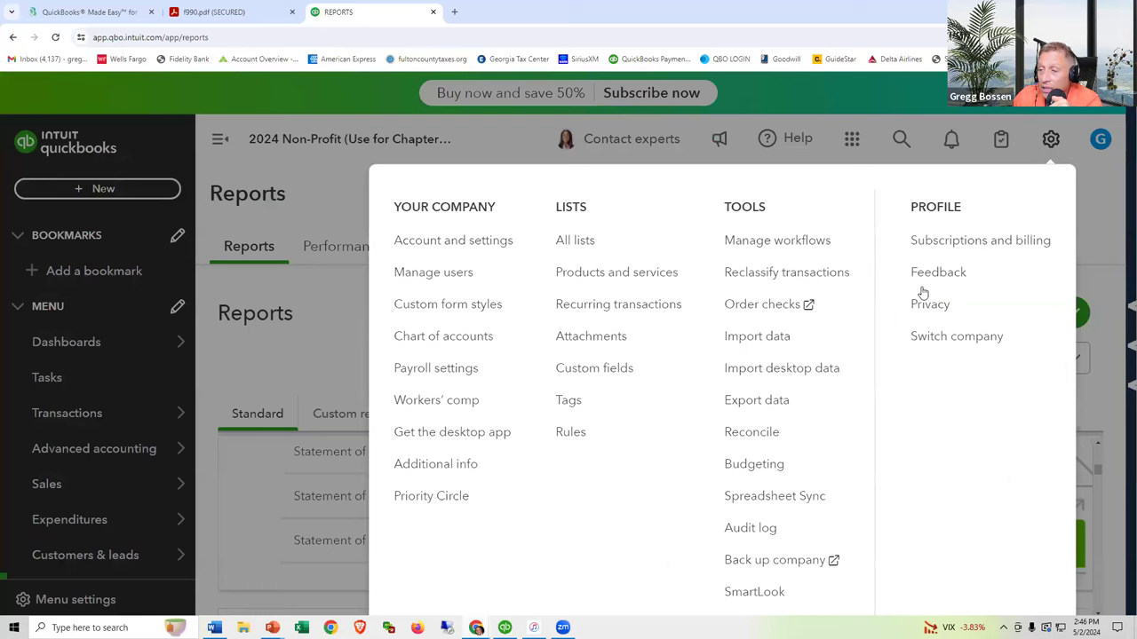
pyautogui.click(792, 470)
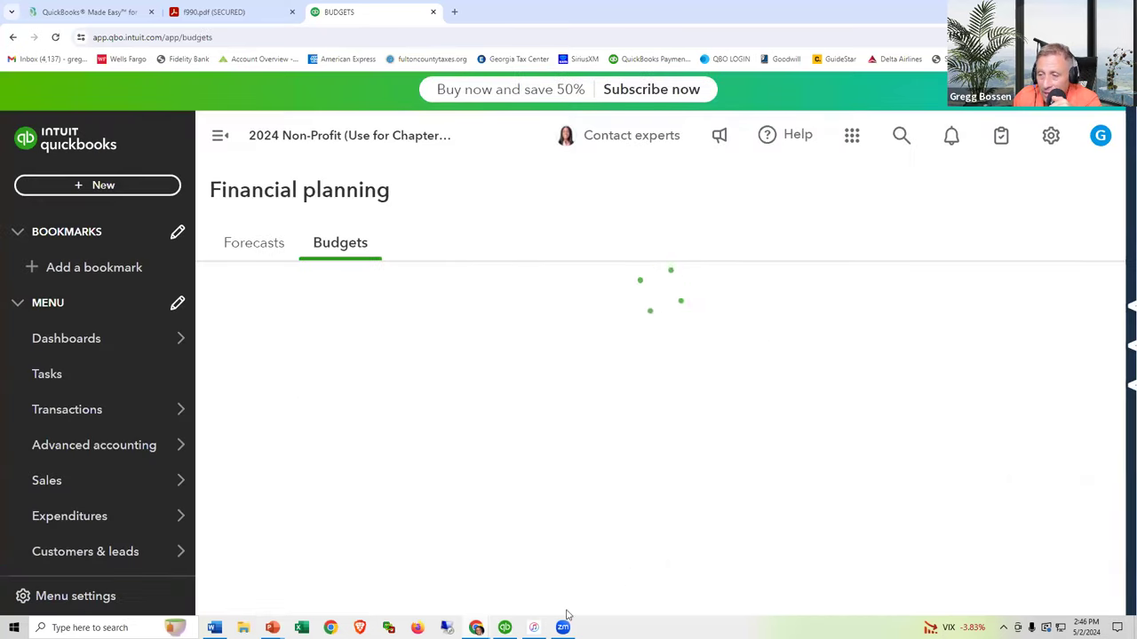
# Switch to QuickBooks Desktop and open the Set Up Budgets window.
pyautogui.hotkey('alt', 'Tab')
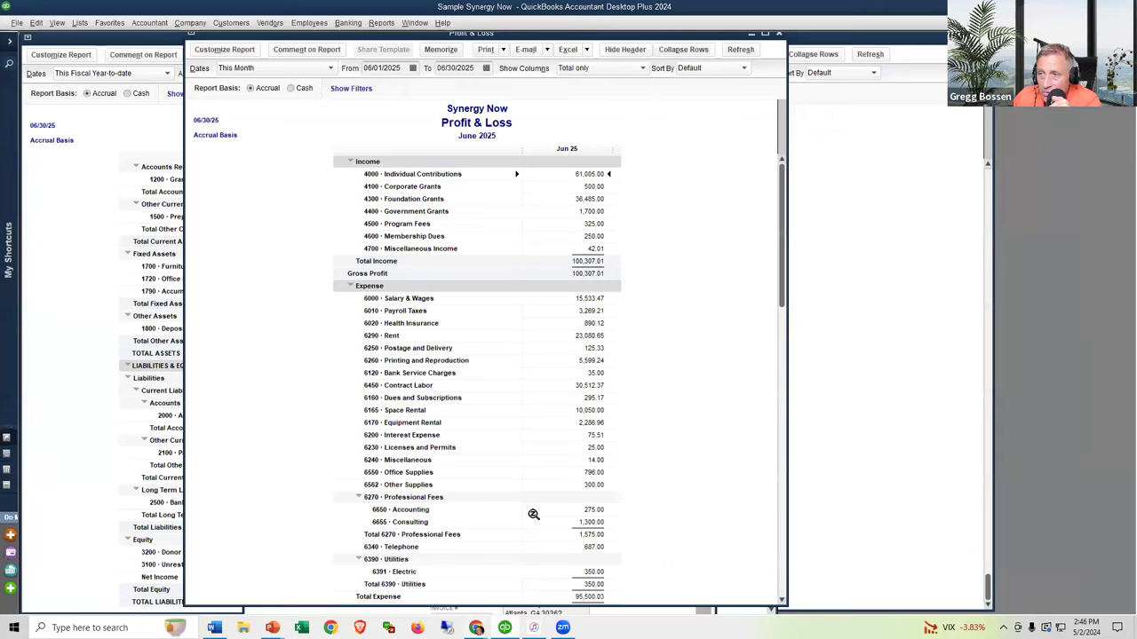
pyautogui.click(192, 24)
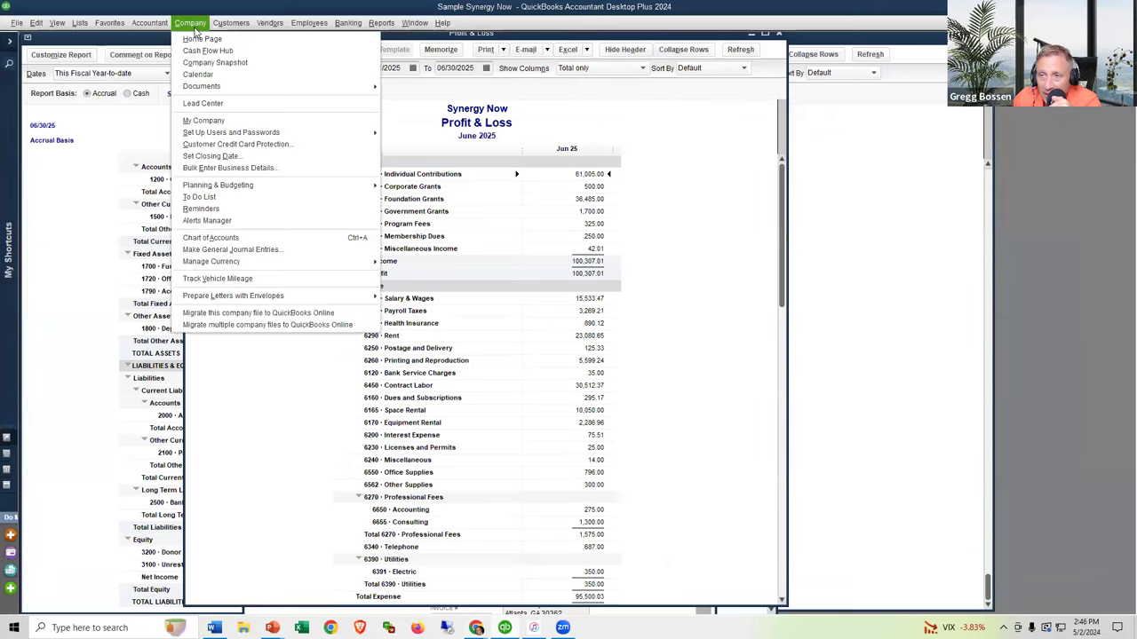
pyautogui.moveTo(266, 190)
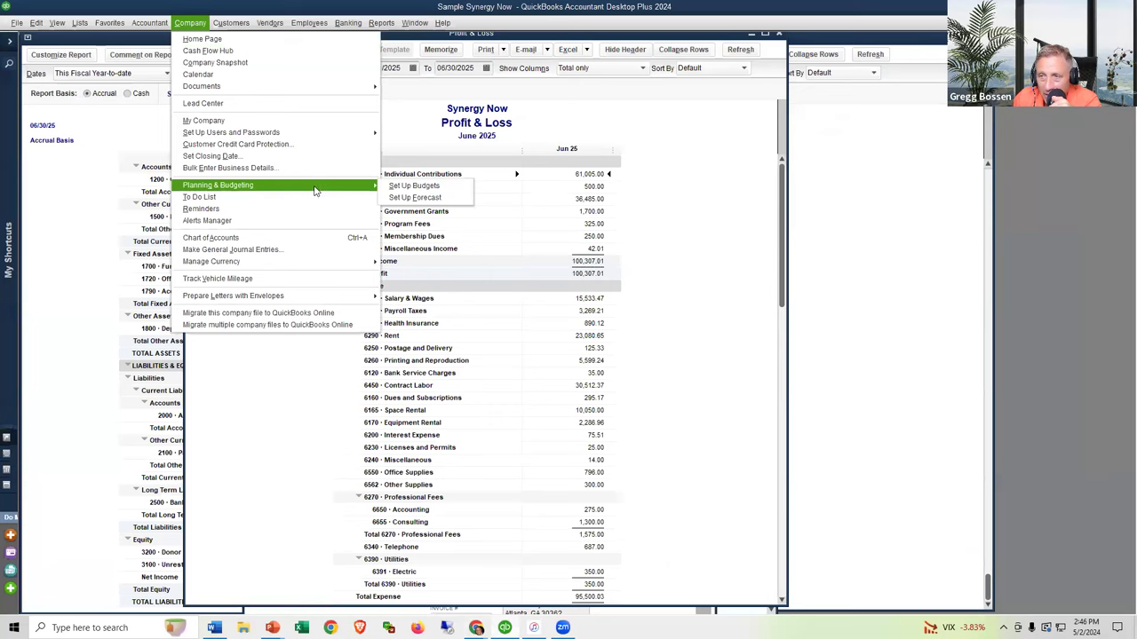
pyautogui.click(396, 188)
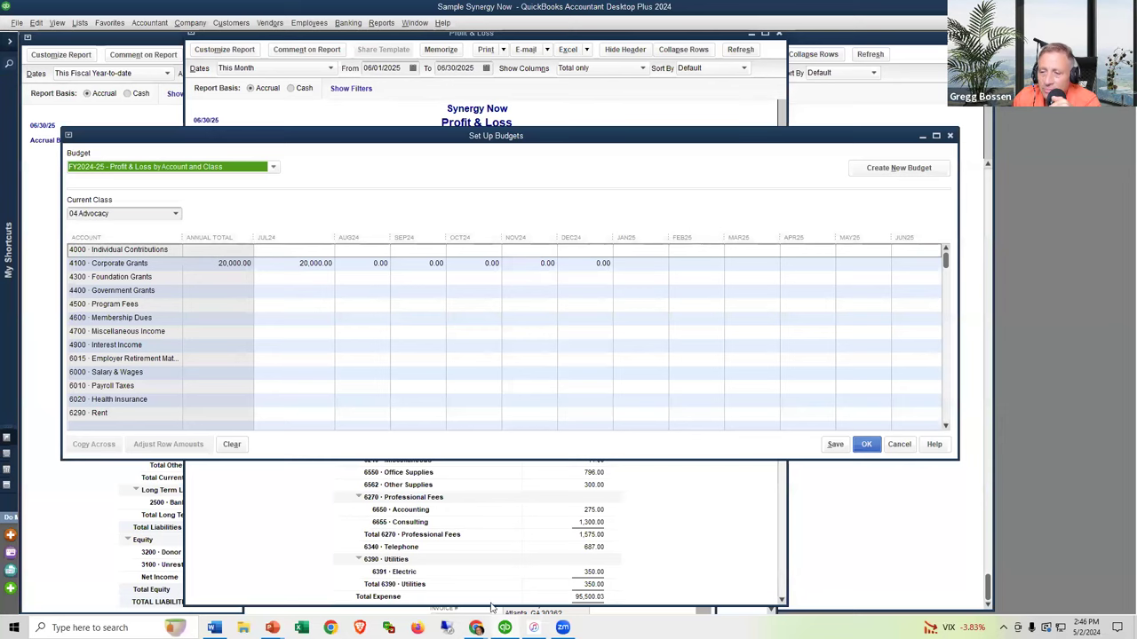
# Return to QuickBooks Online in Chrome and access Budgeting again from the company settings.
pyautogui.moveTo(476, 627)
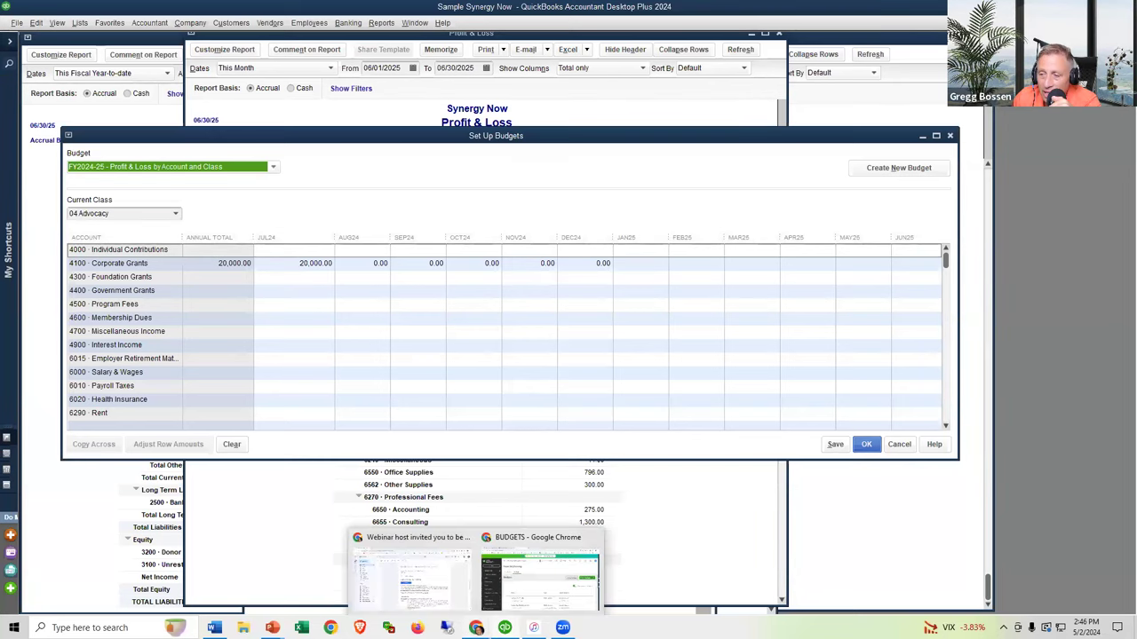
pyautogui.click(512, 597)
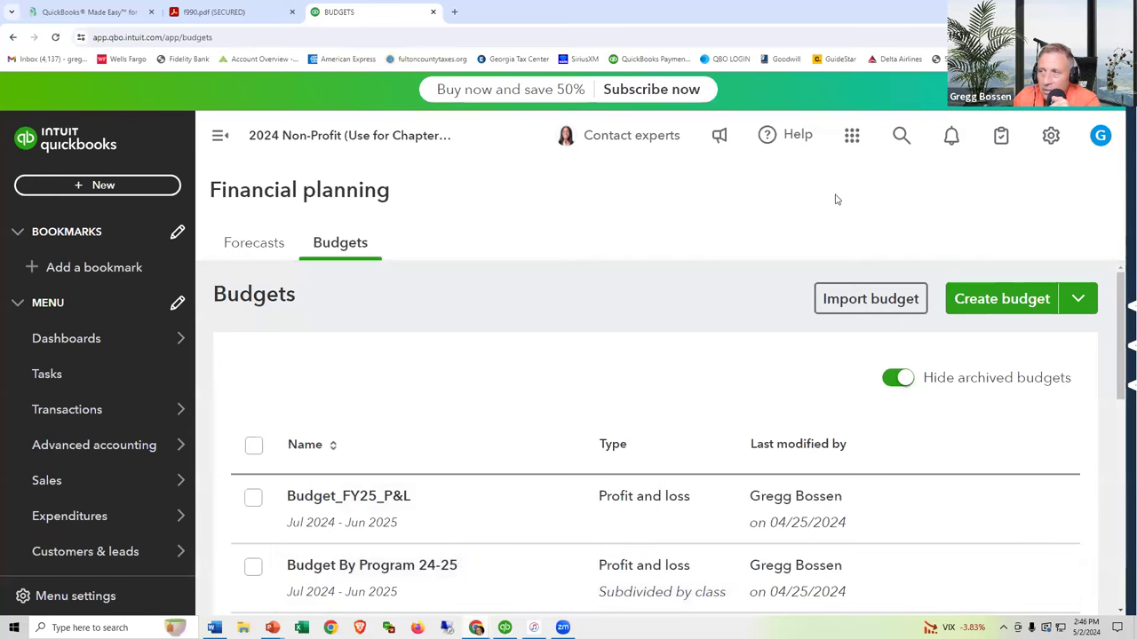
pyautogui.click(1051, 136)
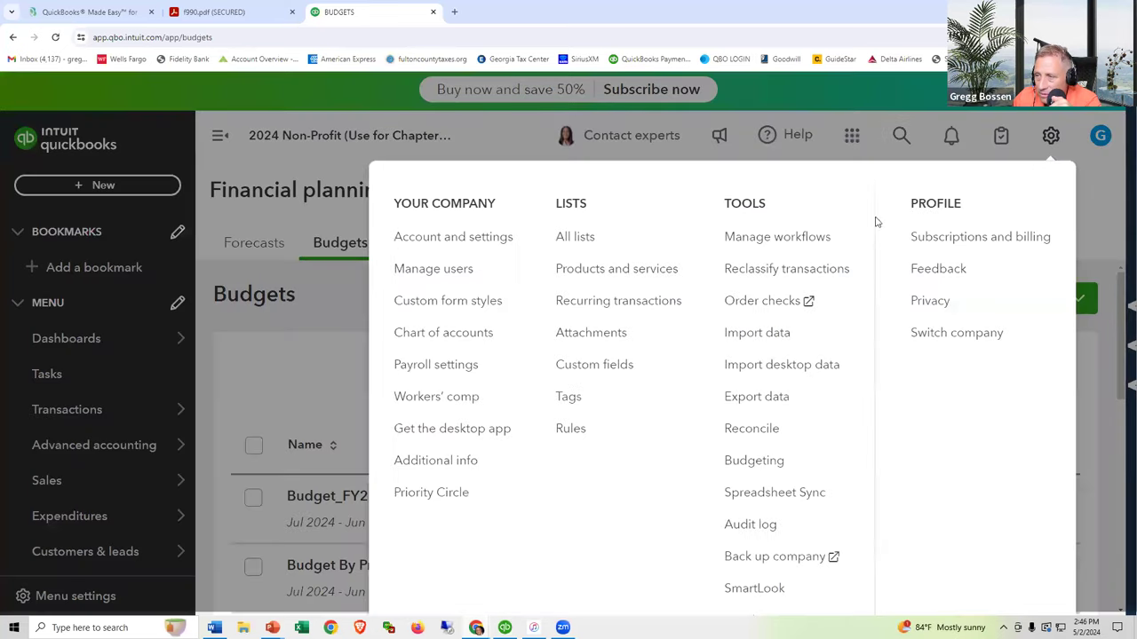
pyautogui.click(719, 464)
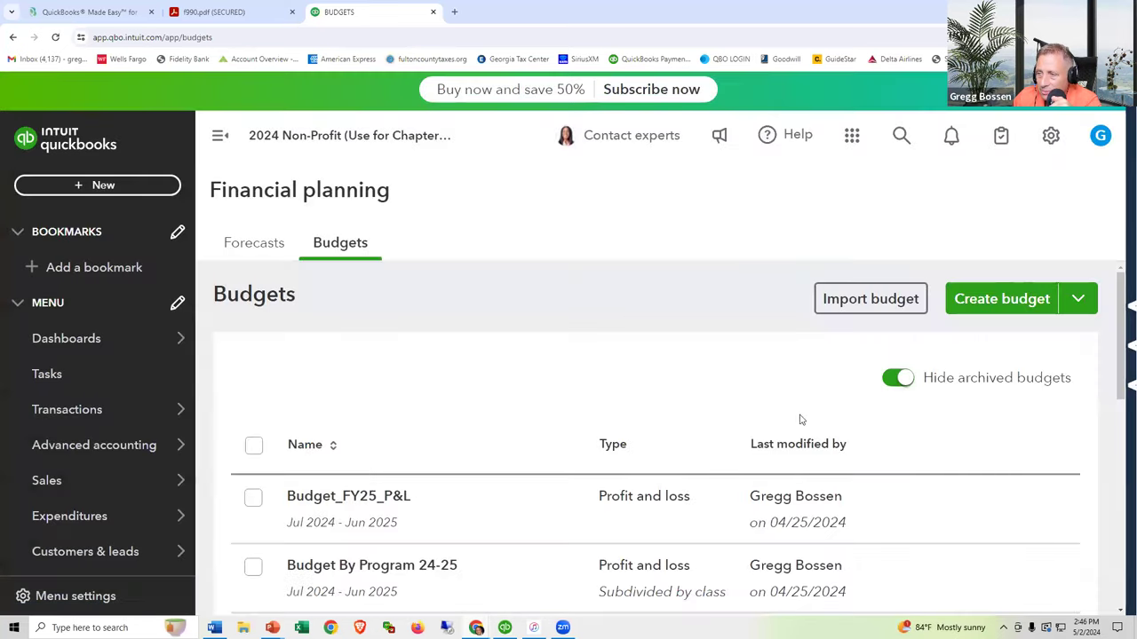
# Start a consolidated custom budget for FY 2024 (Jul 2023 - Jun 2024), view its monthly grid, and leave without saving.
pyautogui.click(1003, 299)
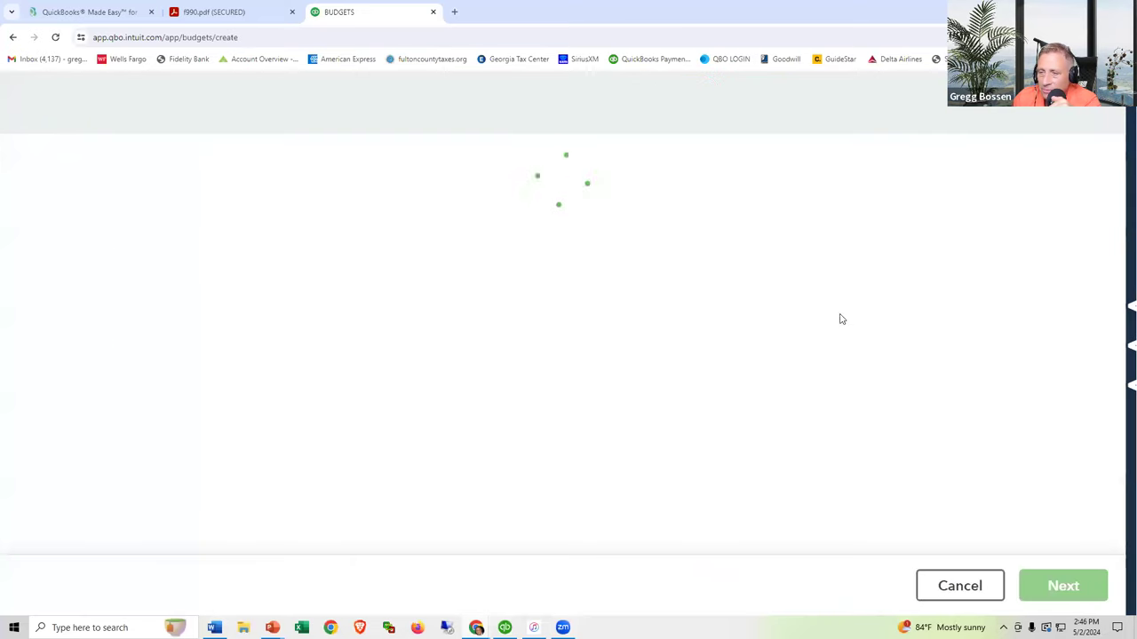
pyautogui.scroll(-2, 585, 377)
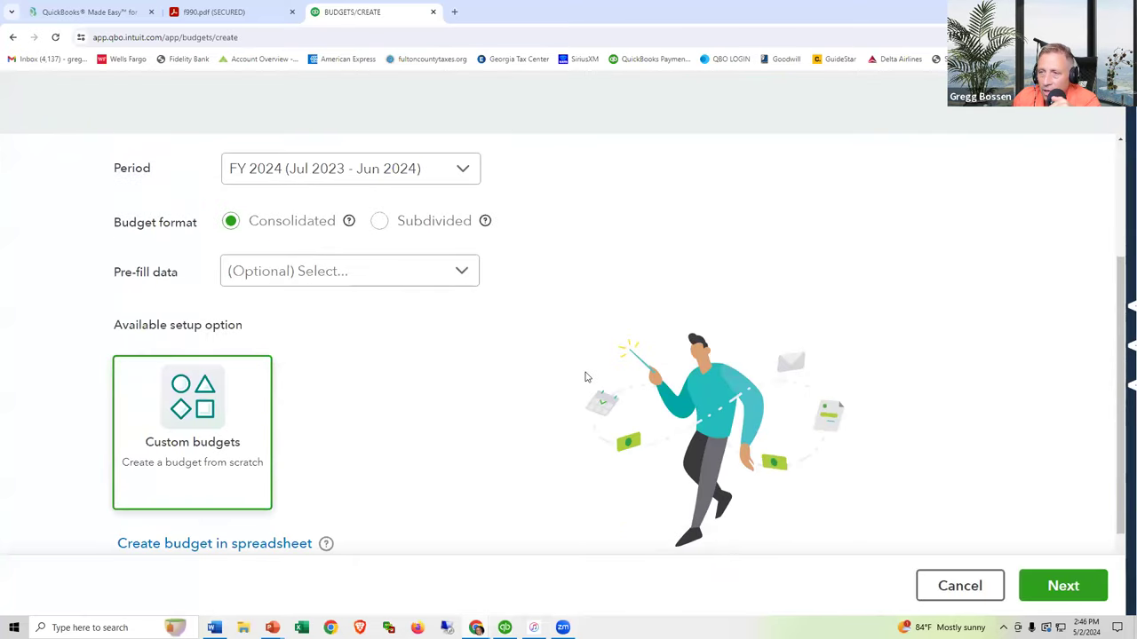
pyautogui.click(1054, 594)
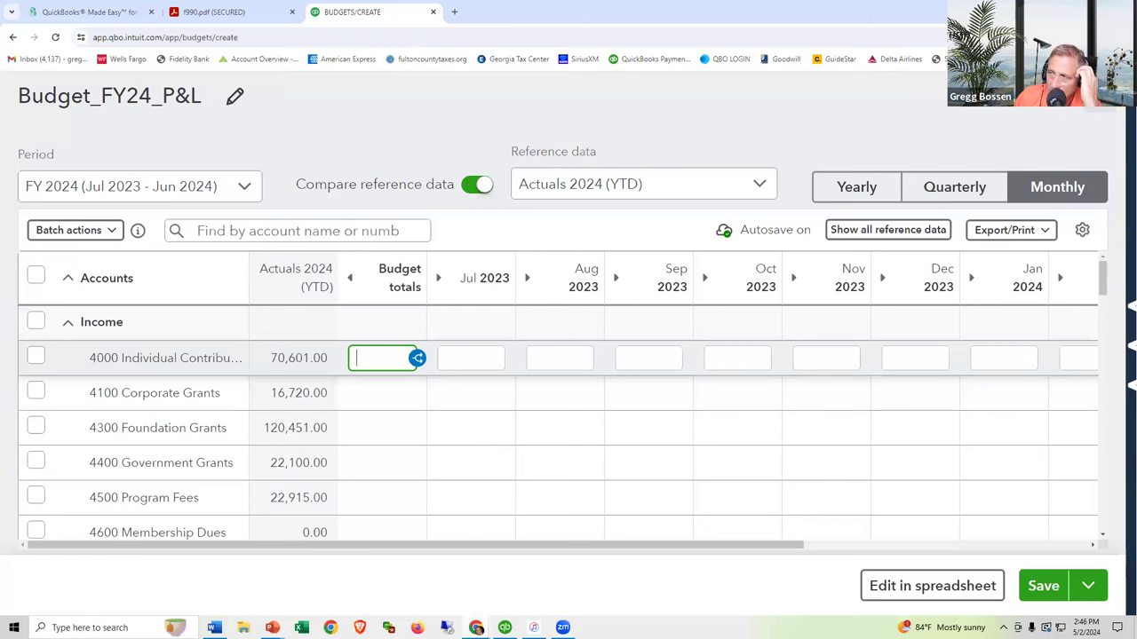
pyautogui.press('Escape')
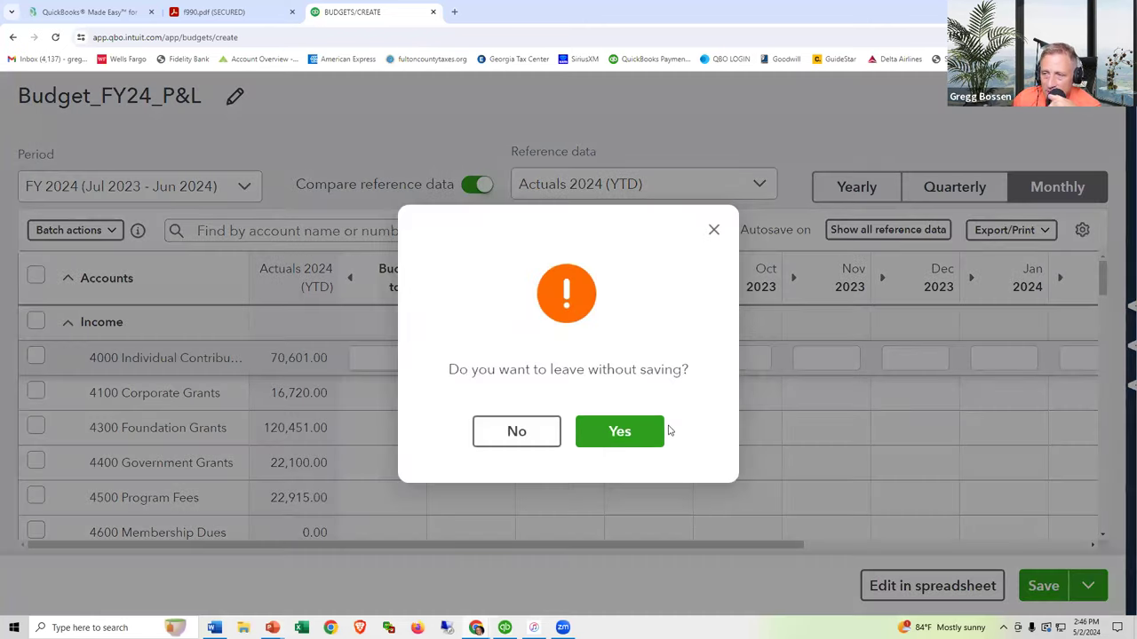
pyautogui.click(647, 432)
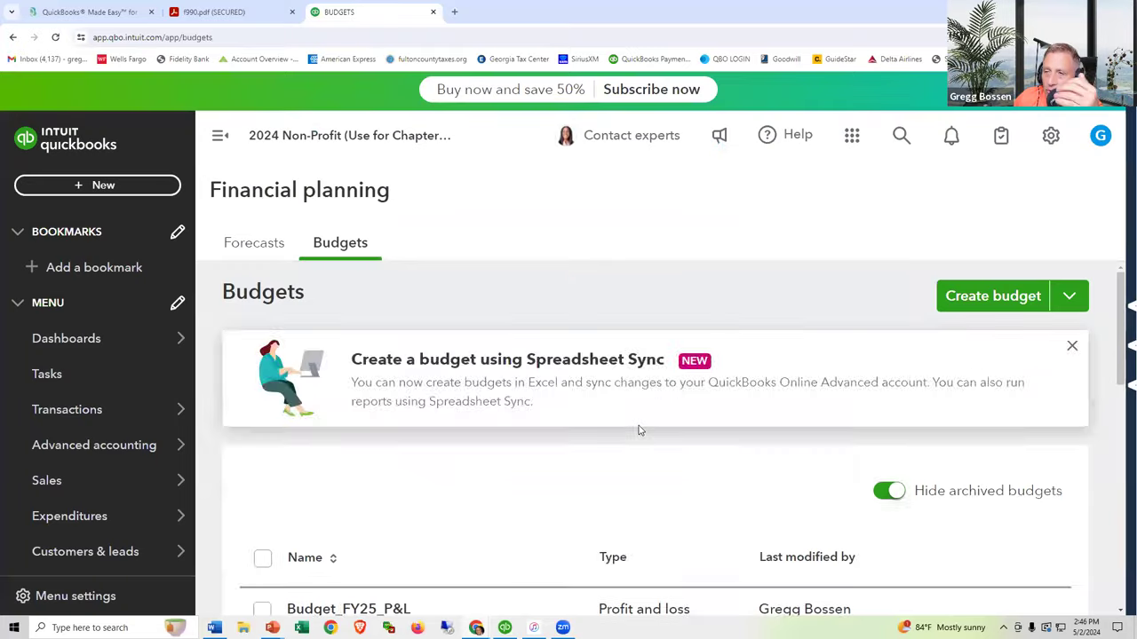
# Collapse the navigation menu and run the Budget vs. Actuals report for Budget by Year 24-25.
pyautogui.scroll(-1, 671, 437)
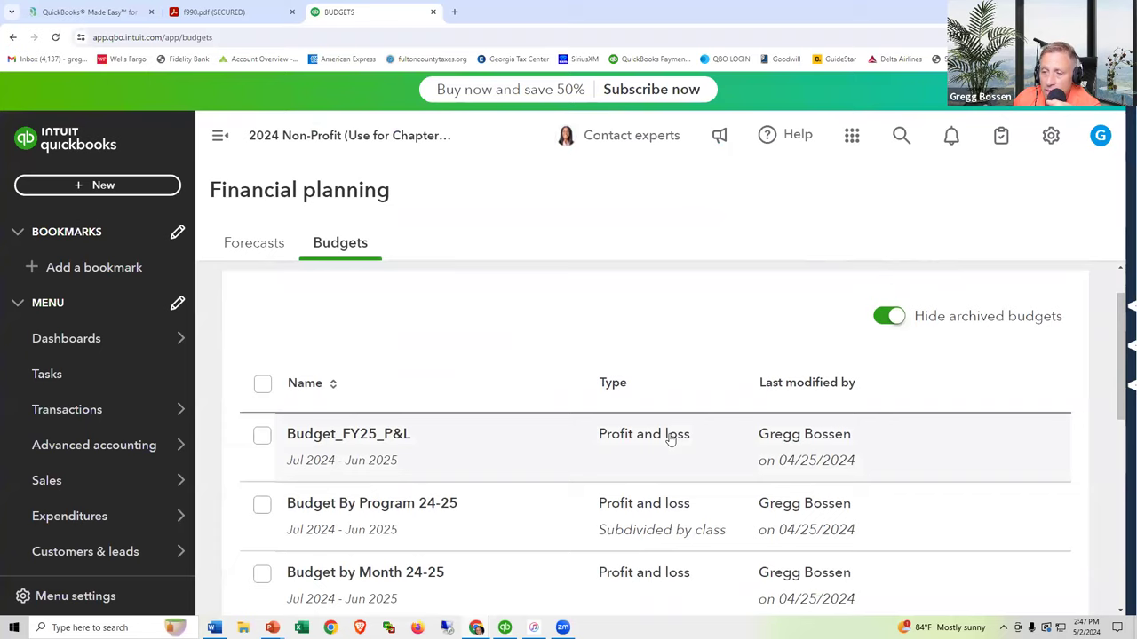
pyautogui.scroll(-1, 670, 439)
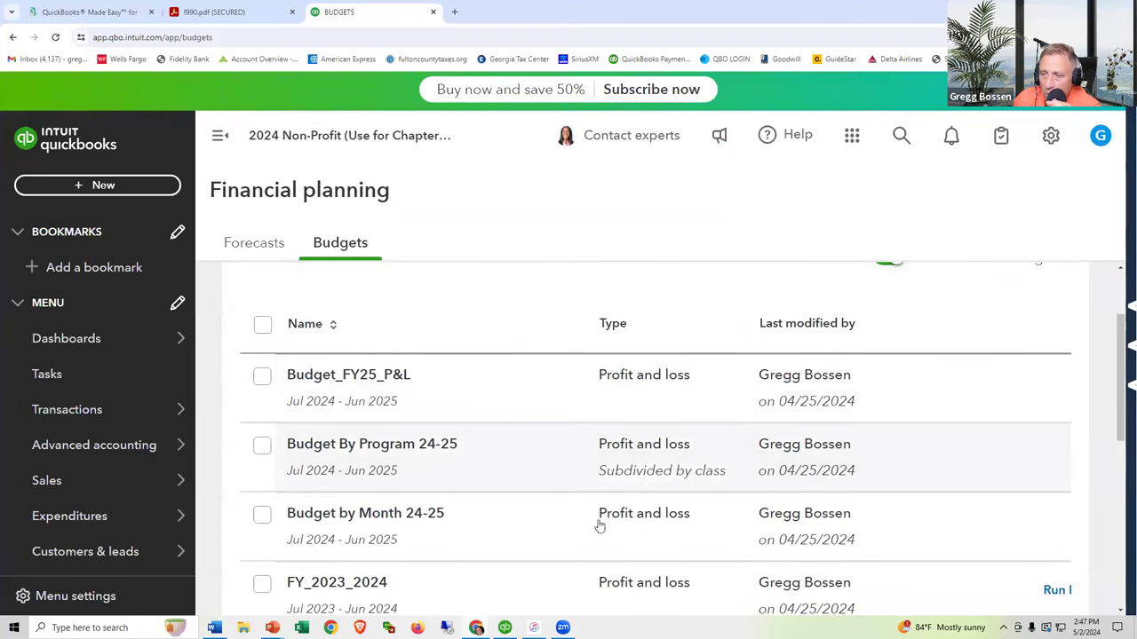
pyautogui.scroll(-4, 581, 529)
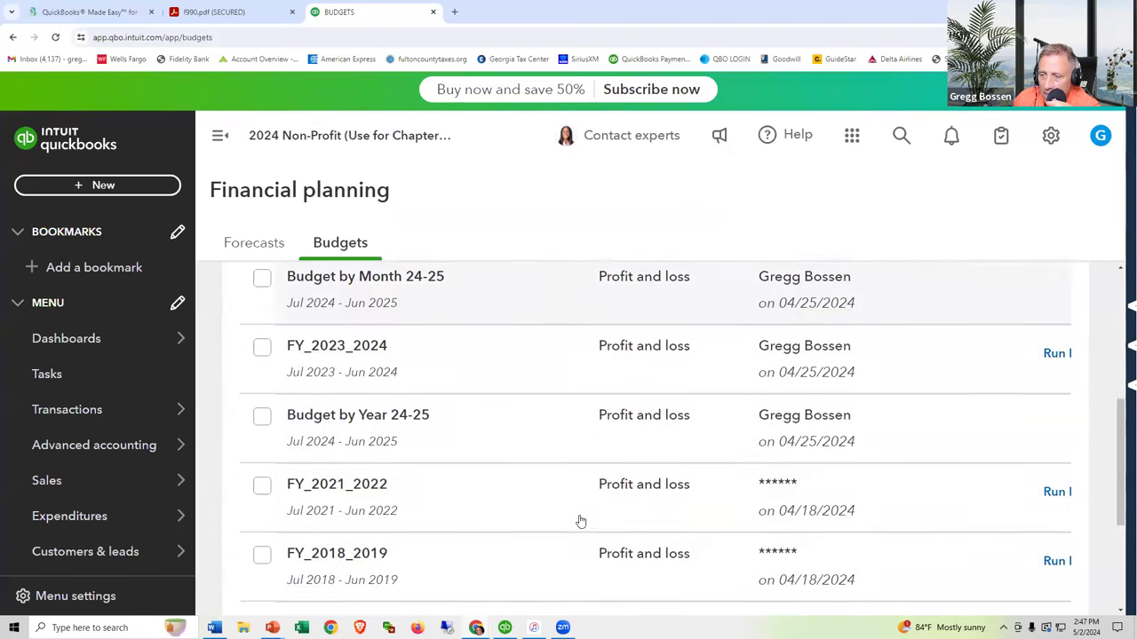
pyautogui.click(217, 138)
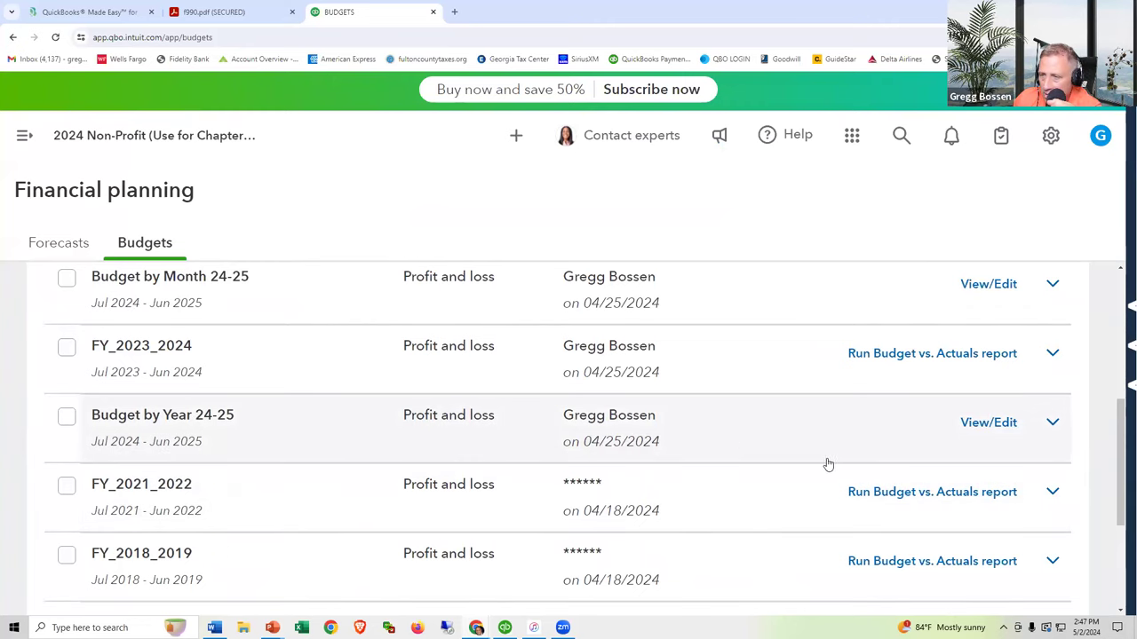
pyautogui.click(1051, 423)
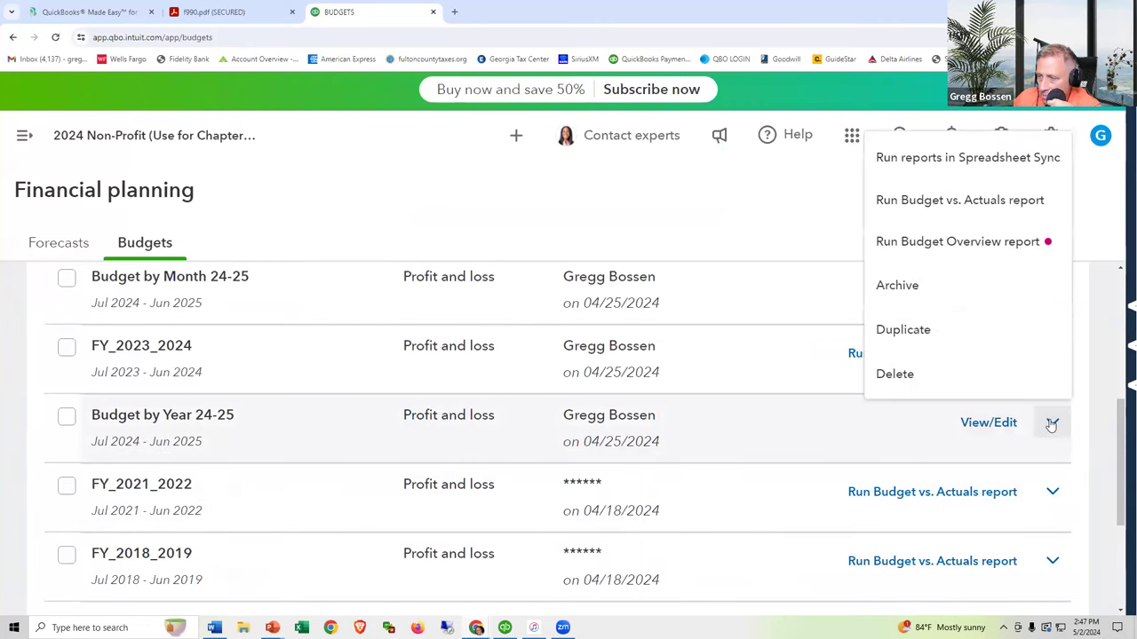
pyautogui.click(970, 211)
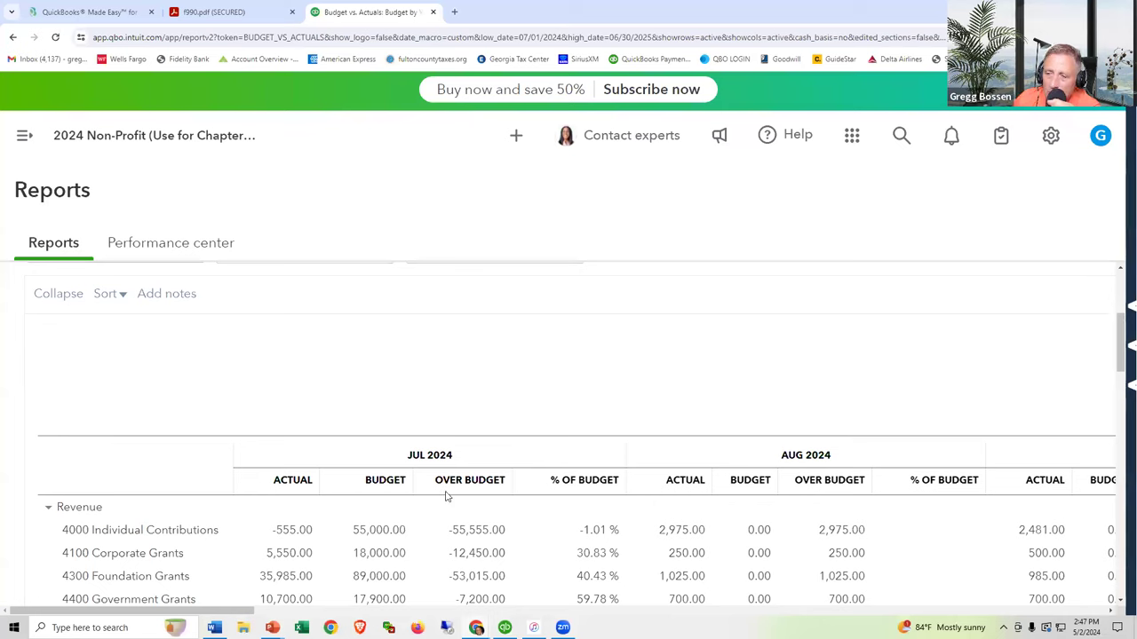
# Customize the Budget vs. Actuals report to show Accounts vs. Total, run it, and review the revenue rows.
pyautogui.scroll(-1, 486, 495)
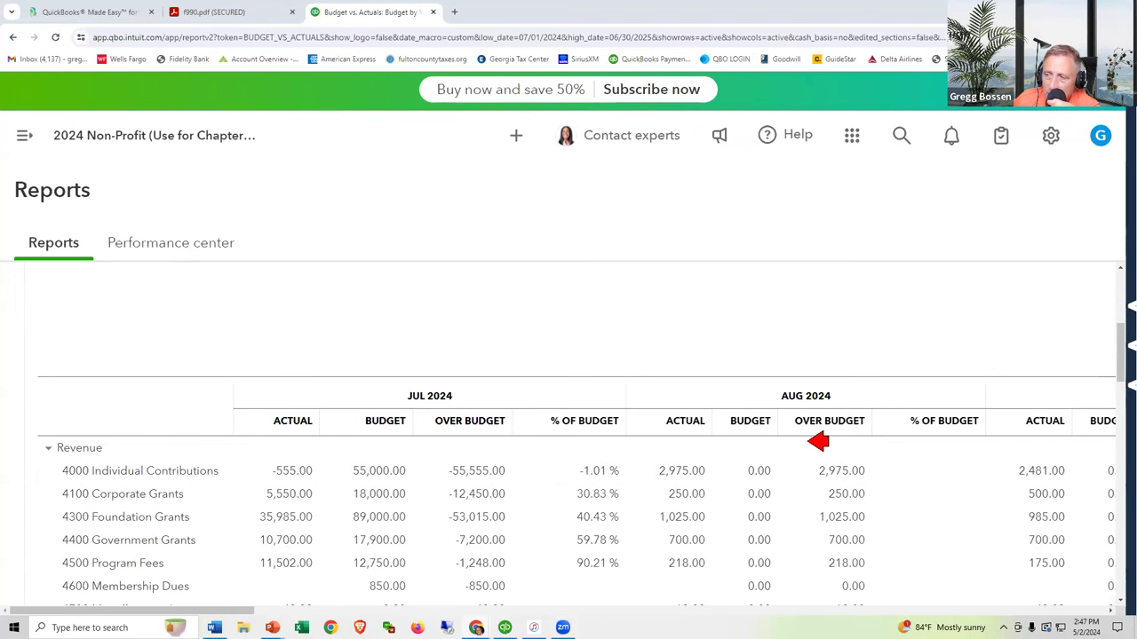
pyautogui.scroll(4, 826, 350)
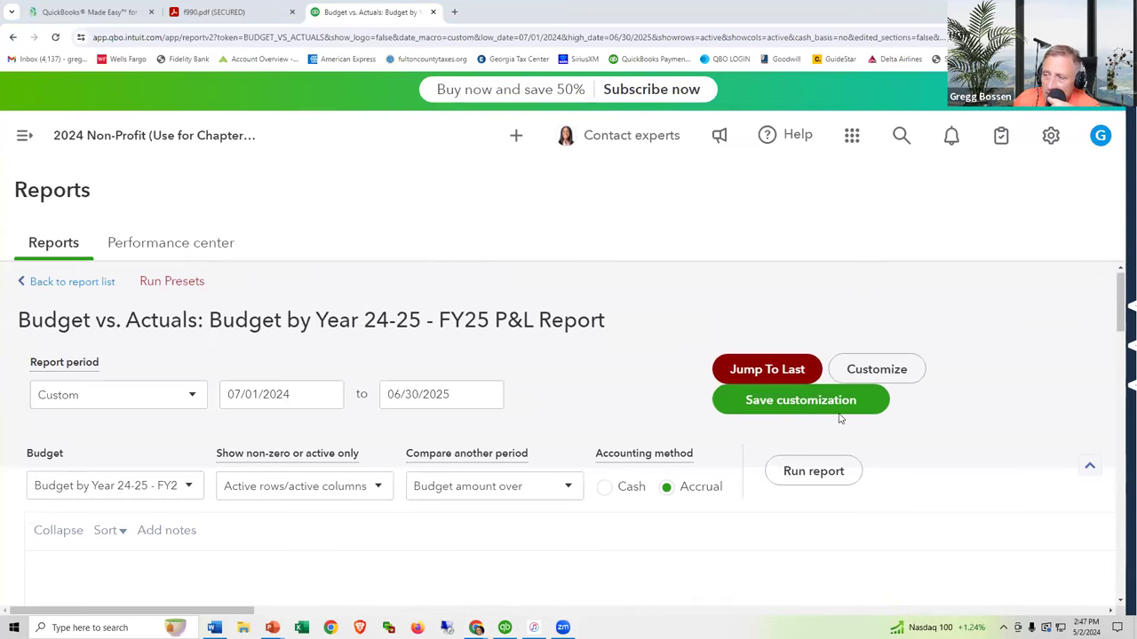
pyautogui.click(856, 372)
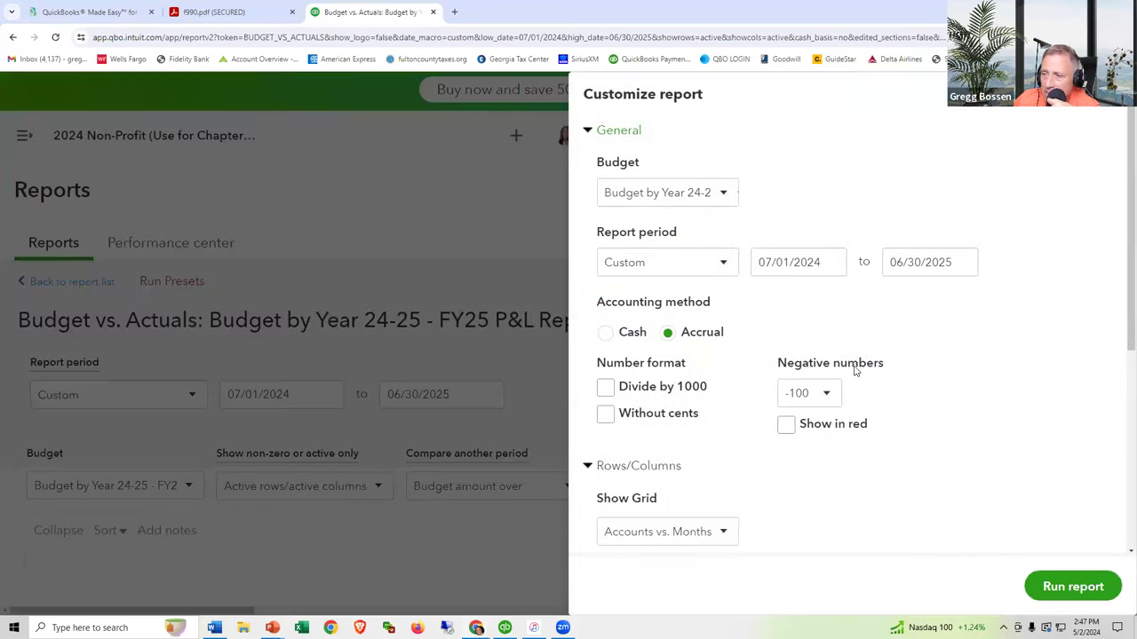
pyautogui.scroll(-2, 778, 517)
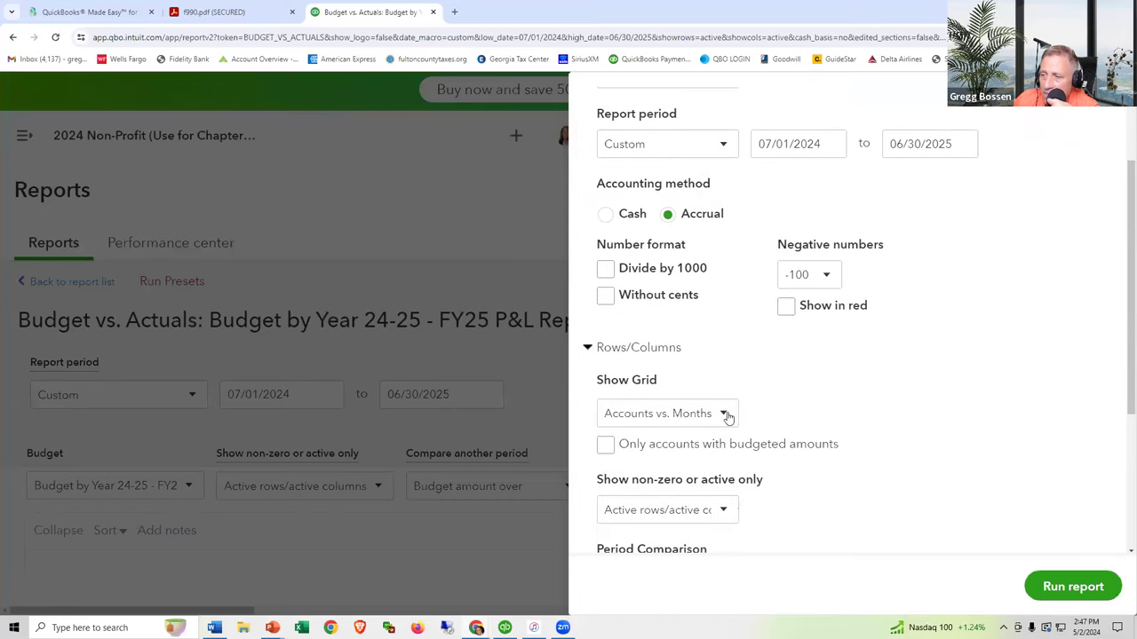
pyautogui.click(726, 416)
pyautogui.click(682, 499)
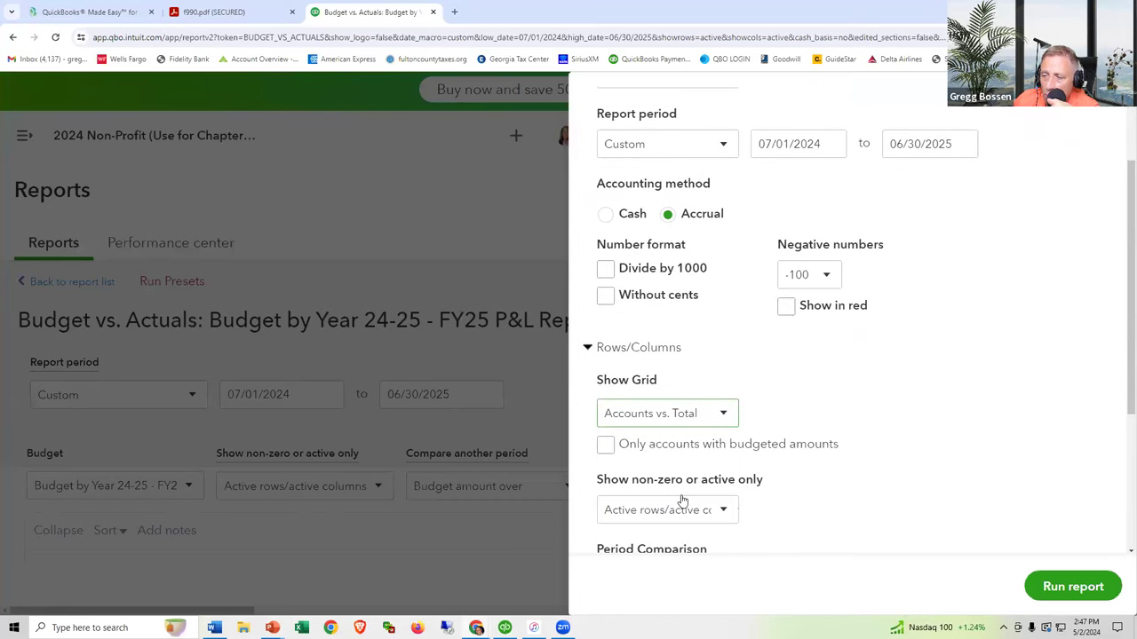
pyautogui.click(1048, 586)
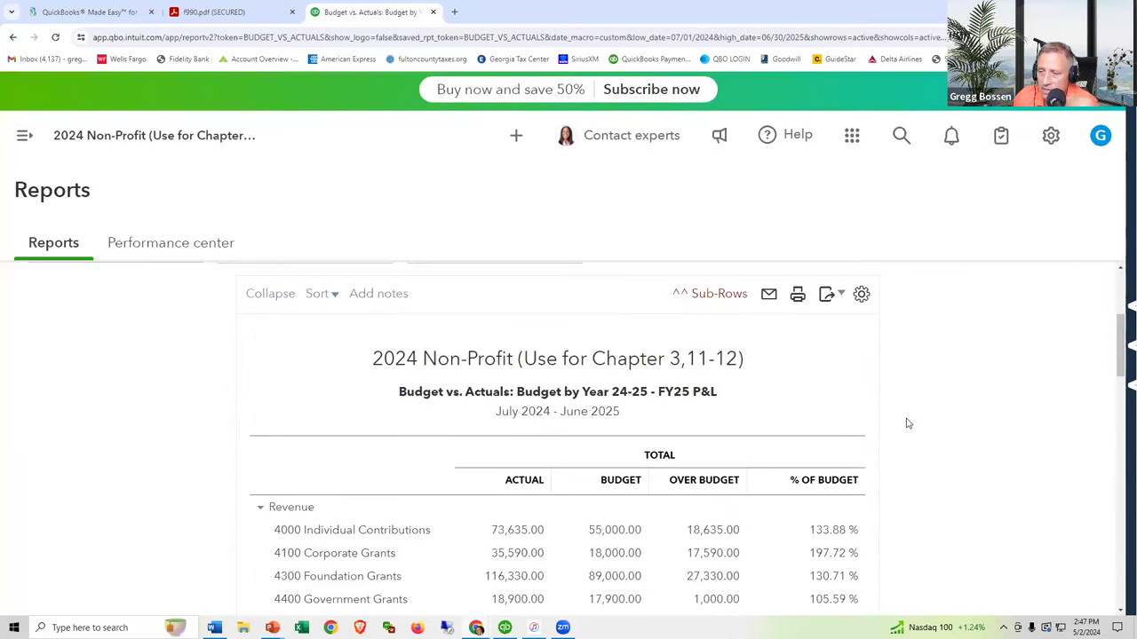
pyautogui.scroll(-3, 907, 424)
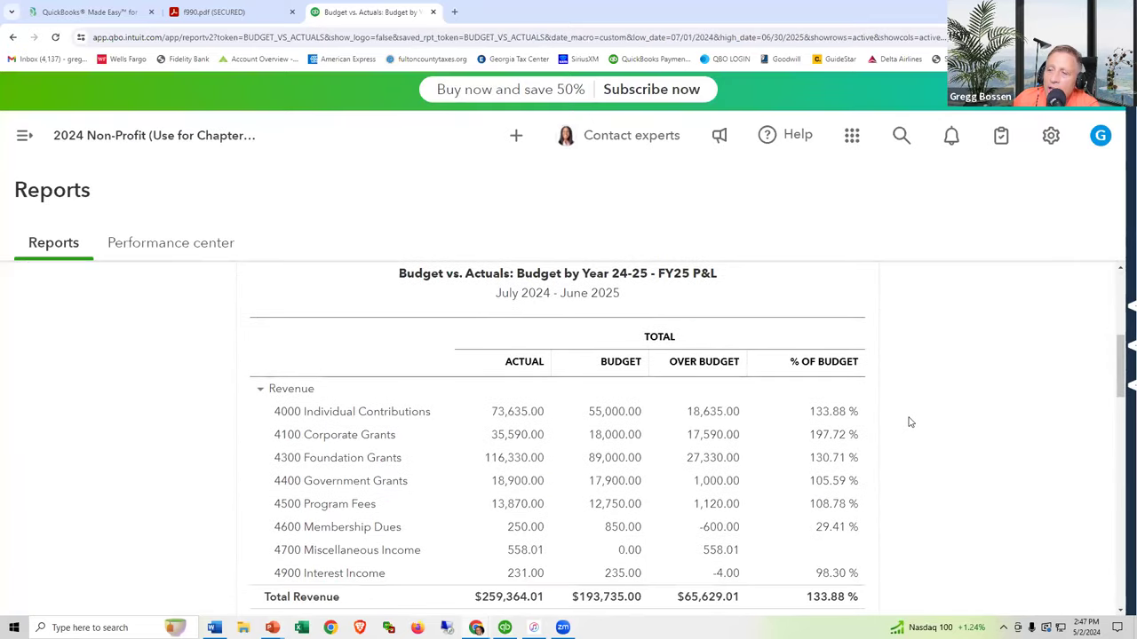
pyautogui.scroll(2, 907, 423)
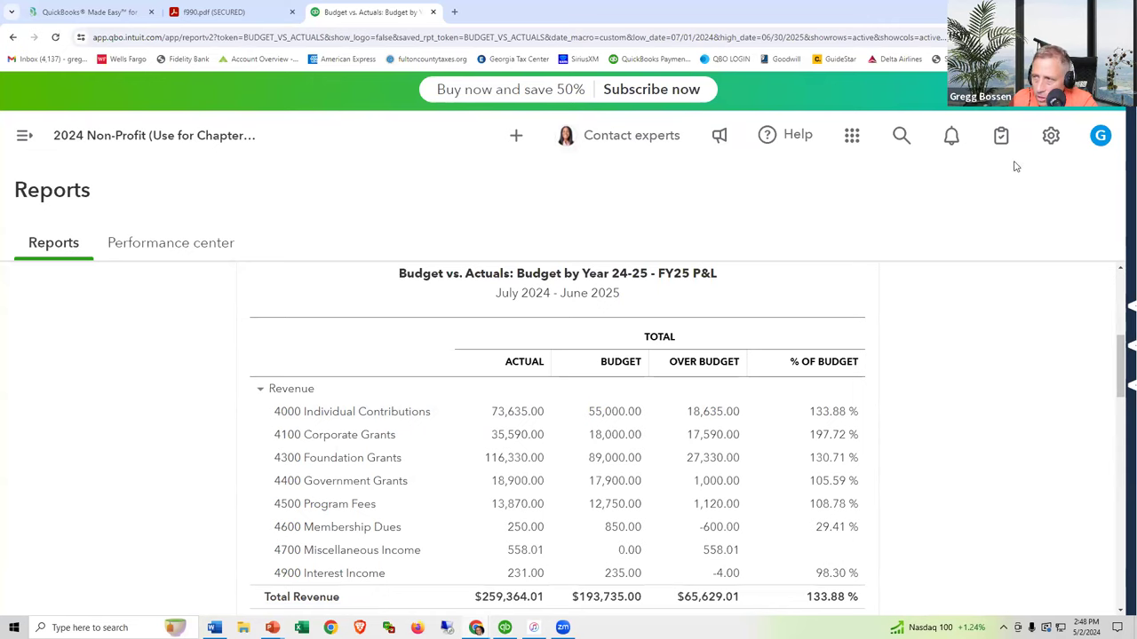
# Return to the budgets list, open Budget_FY25_P&L for editing, and look through its income accounts.
pyautogui.click(1047, 138)
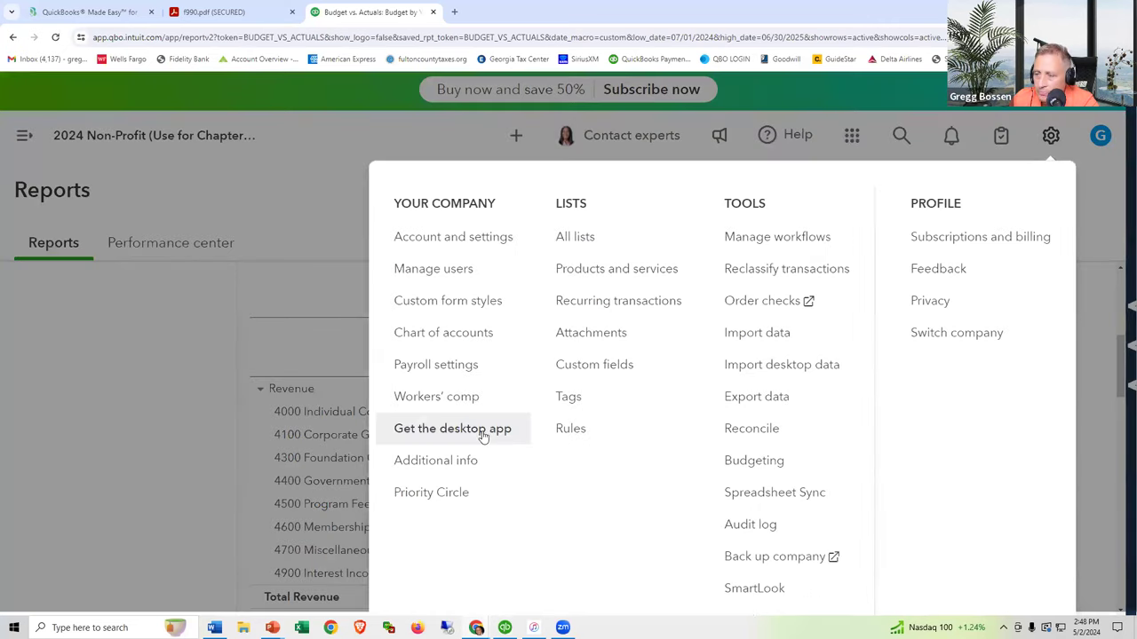
pyautogui.click(737, 460)
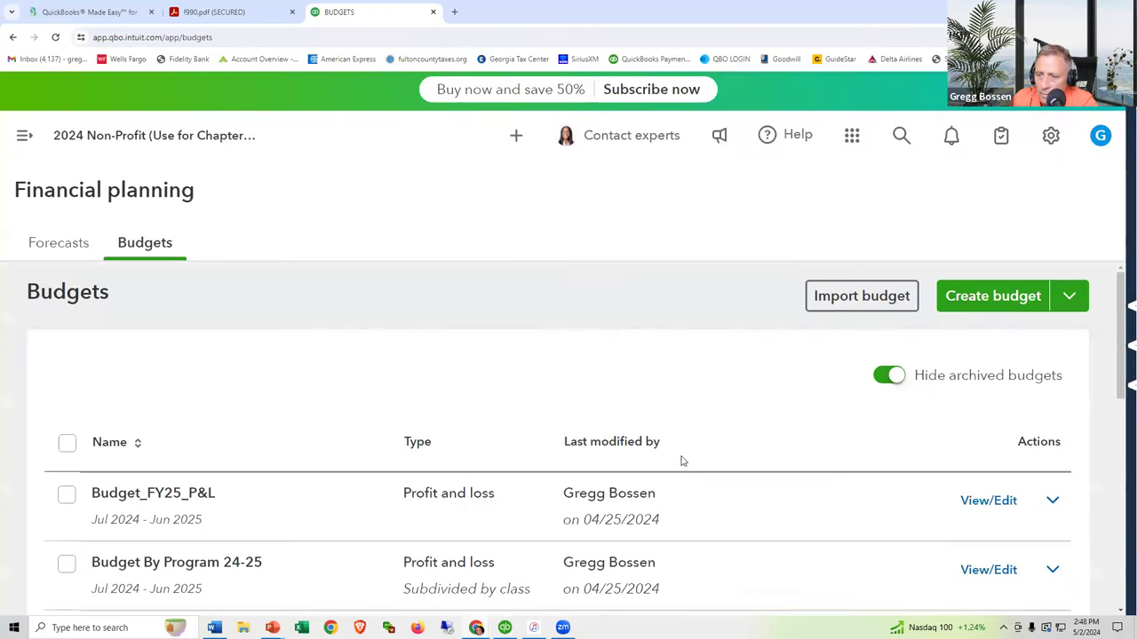
pyautogui.scroll(-2, 698, 452)
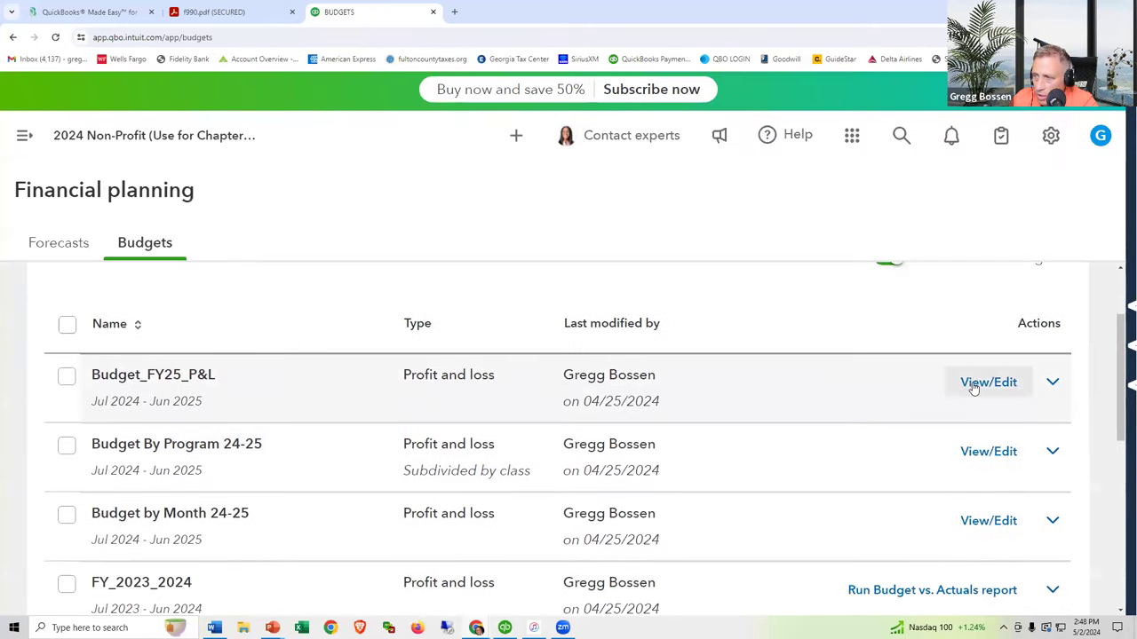
pyautogui.click(972, 384)
pyautogui.scroll(-2, 190, 424)
pyautogui.scroll(-2, 190, 425)
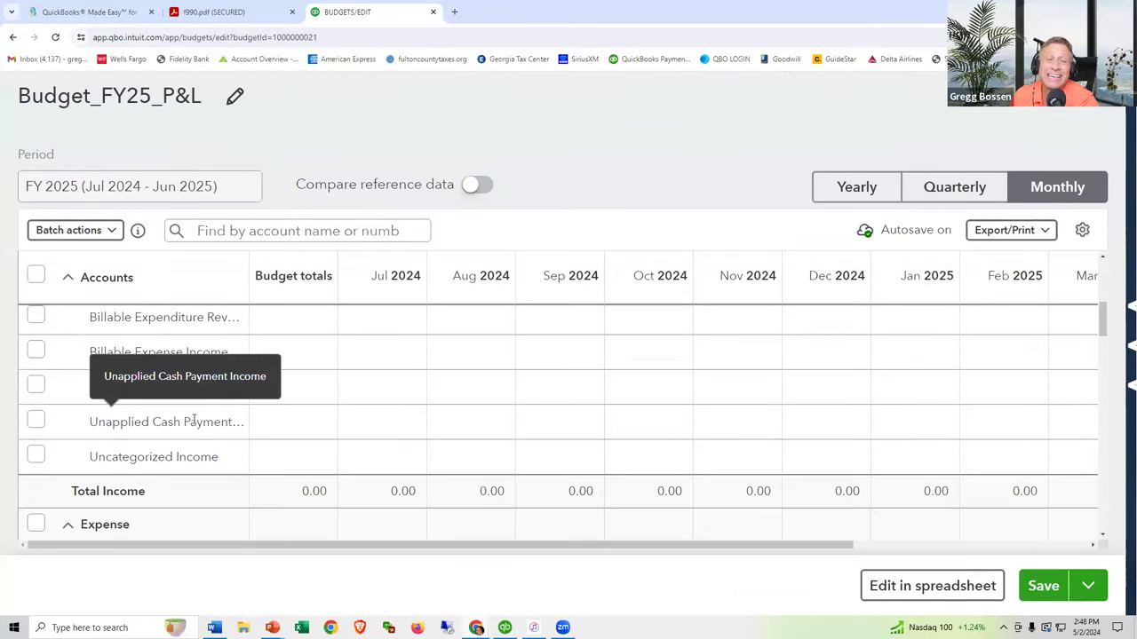
# Close Budget_FY25_P&L, open Budget by Year 24-25 to view its monthly amounts, and return to the budgets list.
pyautogui.scroll(4, 195, 419)
pyautogui.scroll(-2, 197, 419)
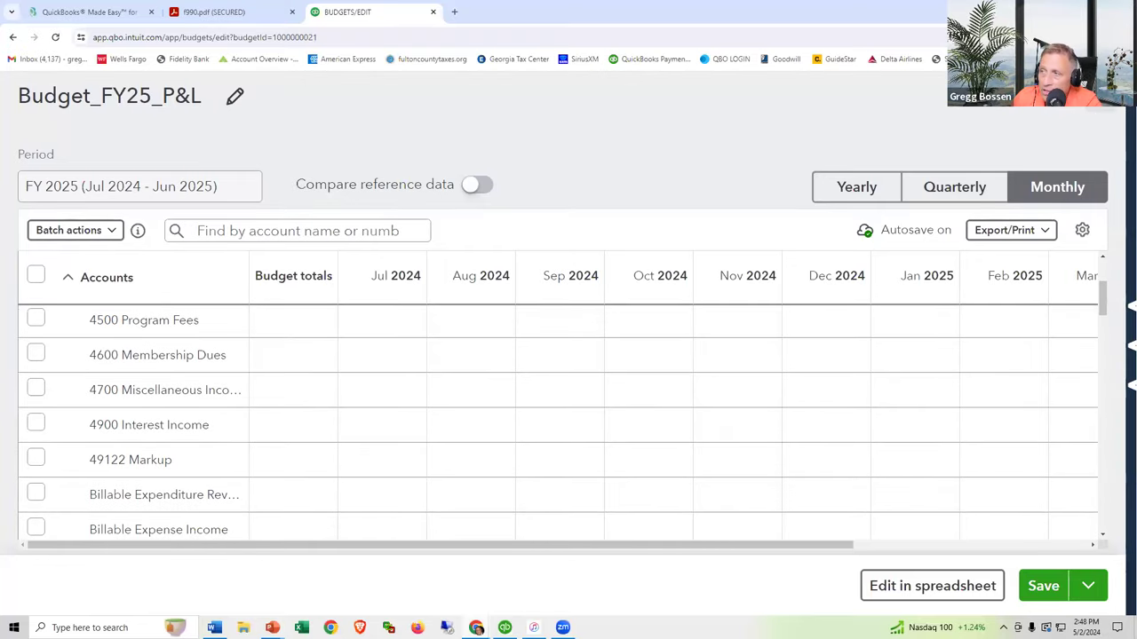
pyautogui.click(1105, 96)
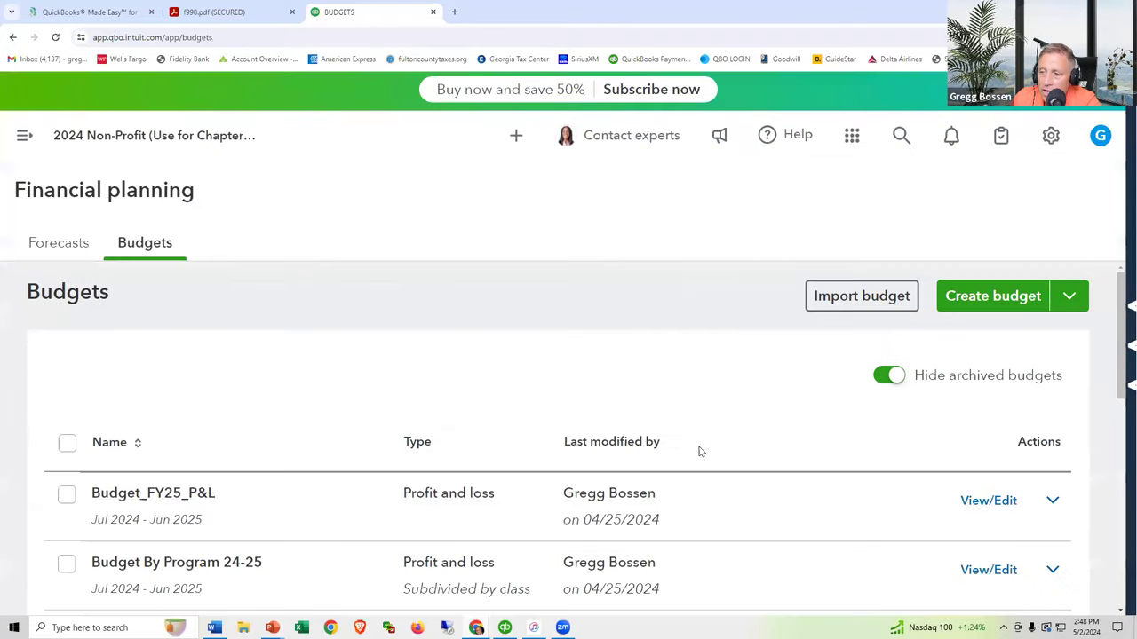
pyautogui.scroll(-3, 665, 475)
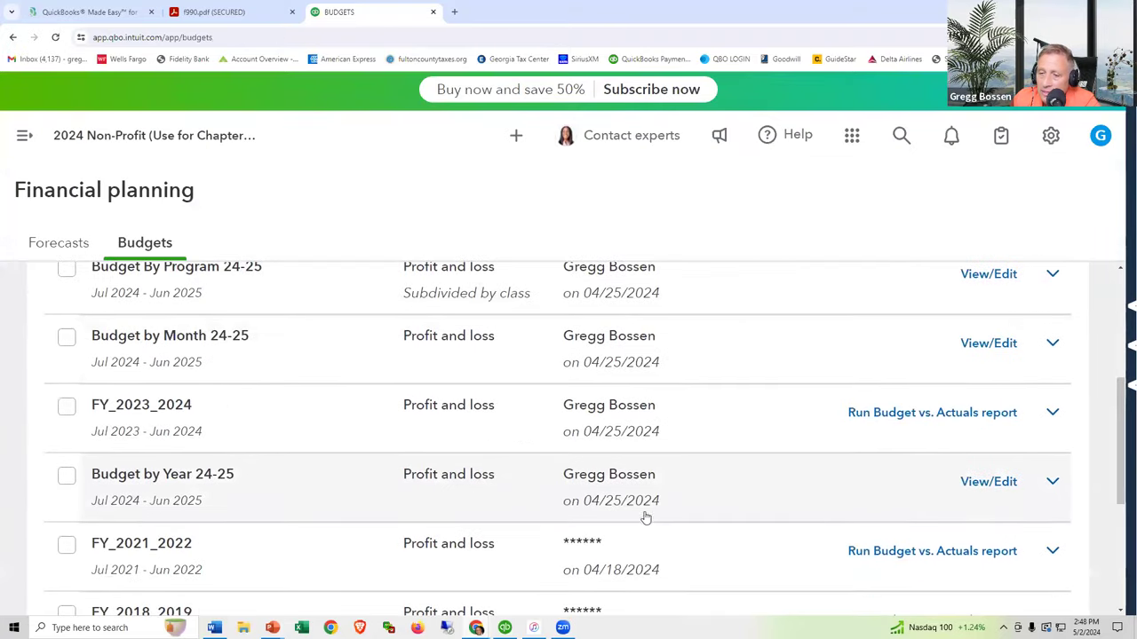
pyautogui.click(996, 484)
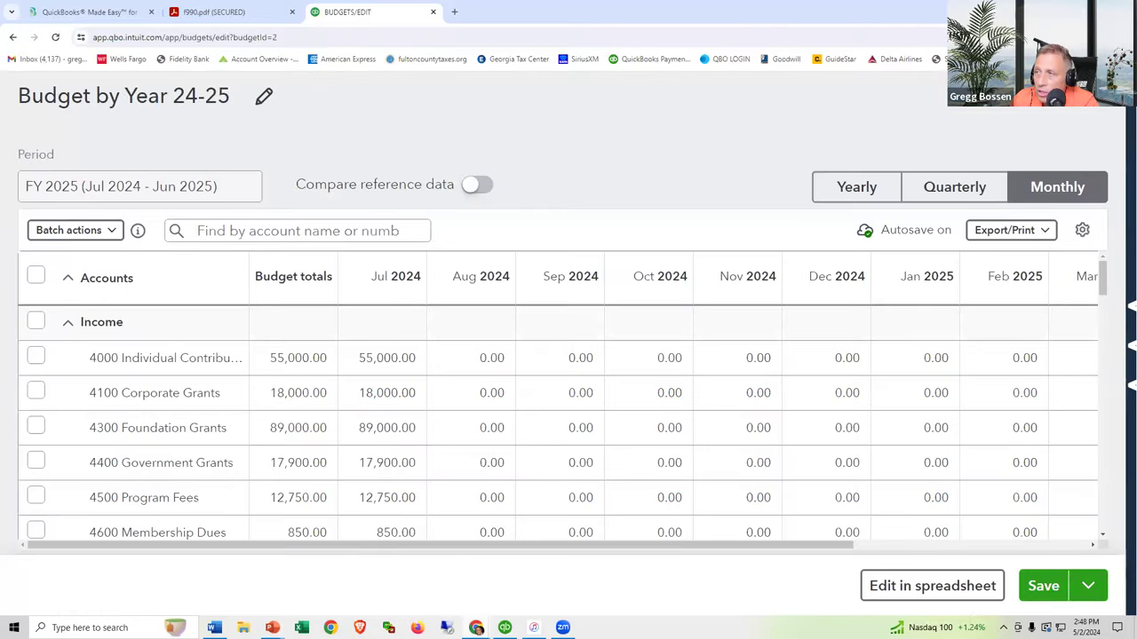
pyautogui.hotkey('alt', 'Left')
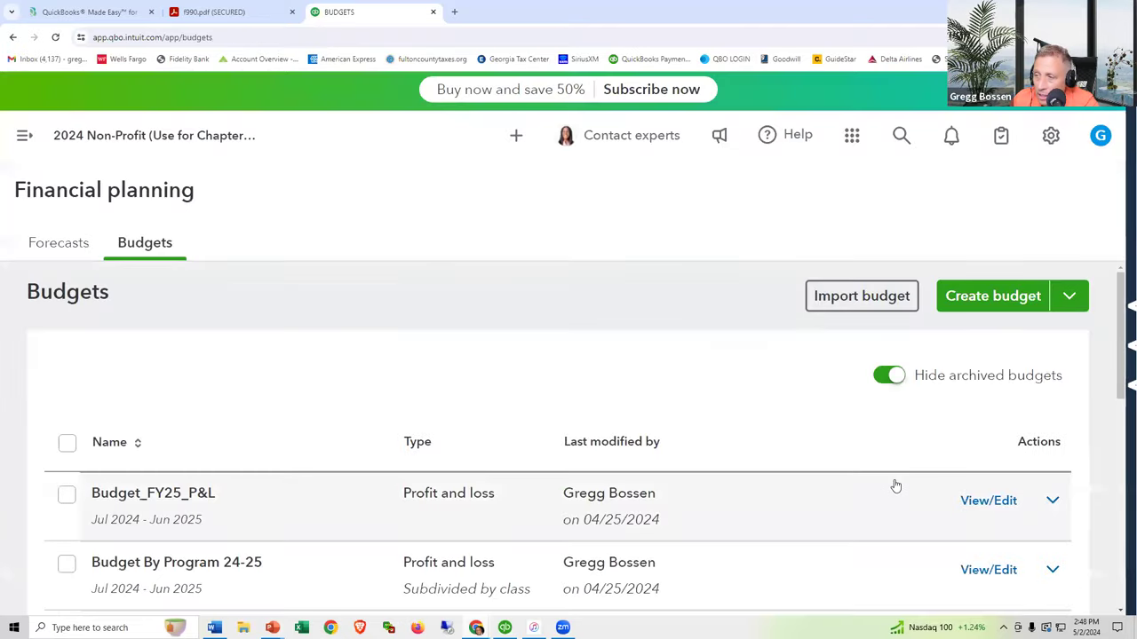
# Run the Budget vs. Actuals report for Budget by Year 24-25 from the budgets list.
pyautogui.scroll(-5, 893, 484)
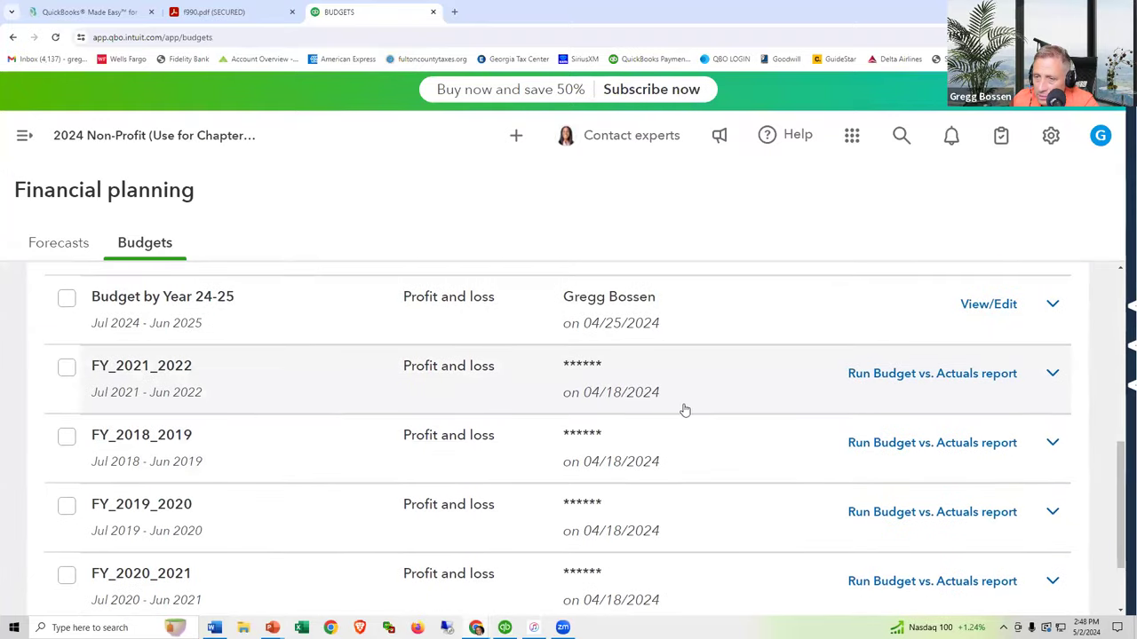
pyautogui.scroll(1, 675, 404)
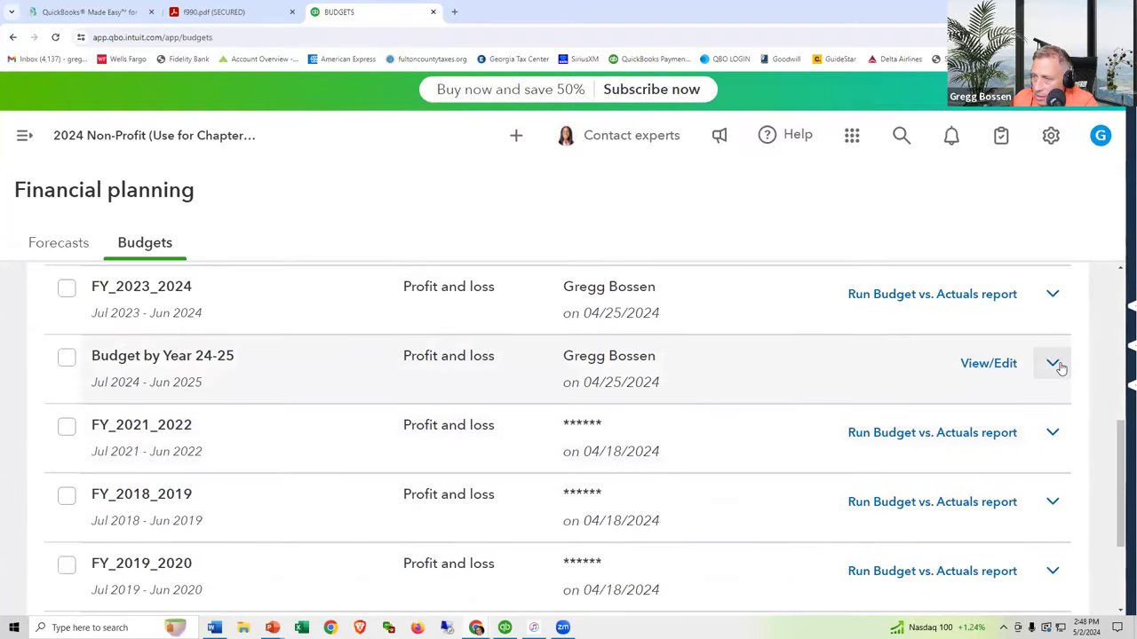
pyautogui.click(1055, 365)
pyautogui.click(984, 453)
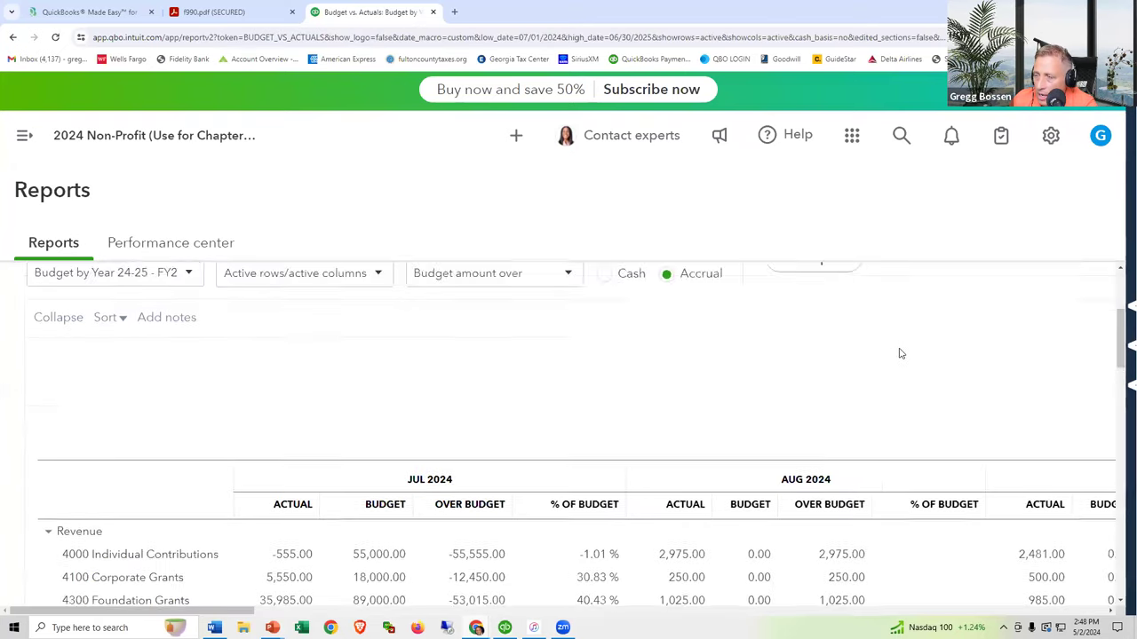
# Customize the yearly budget's Budget vs. Actuals report to show Accounts vs. Total and run it.
pyautogui.click(886, 374)
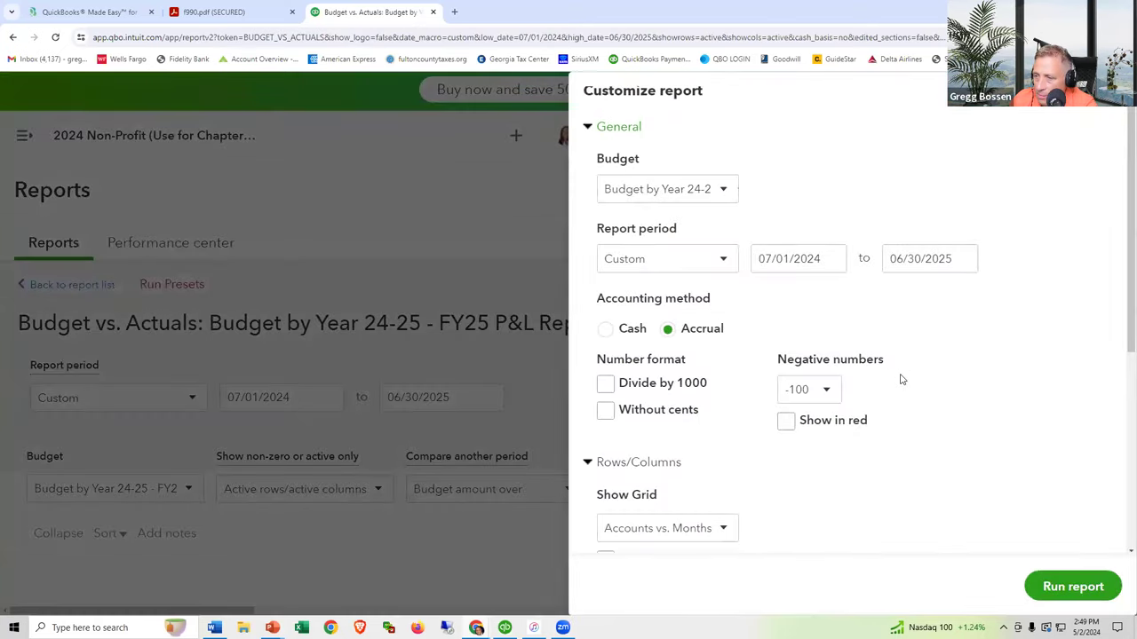
pyautogui.scroll(-2, 898, 379)
pyautogui.click(725, 360)
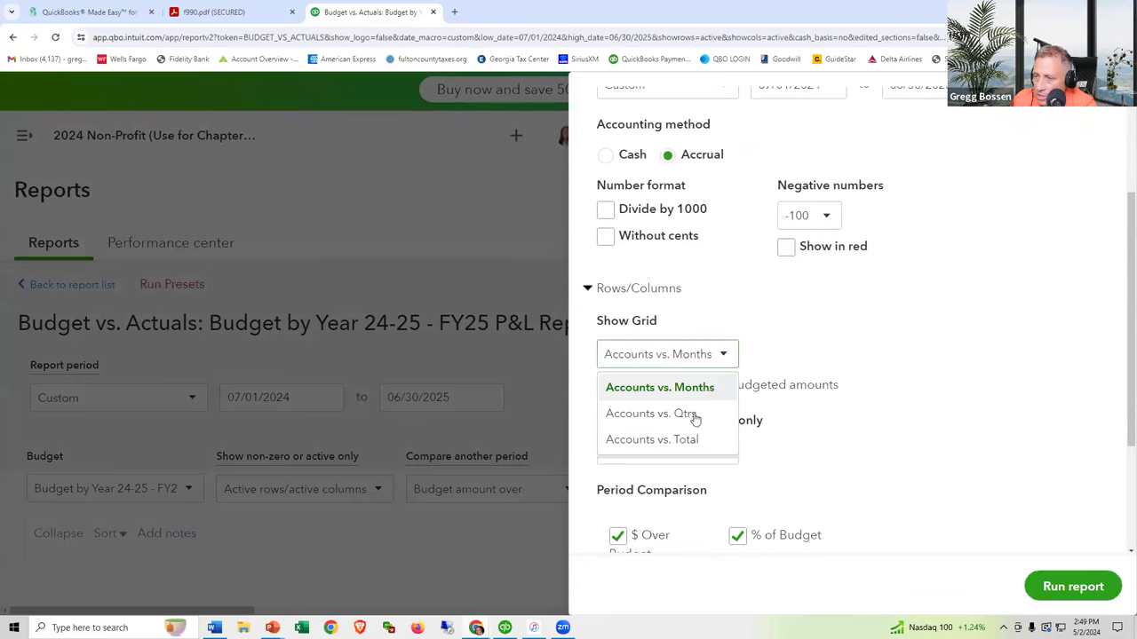
pyautogui.click(684, 439)
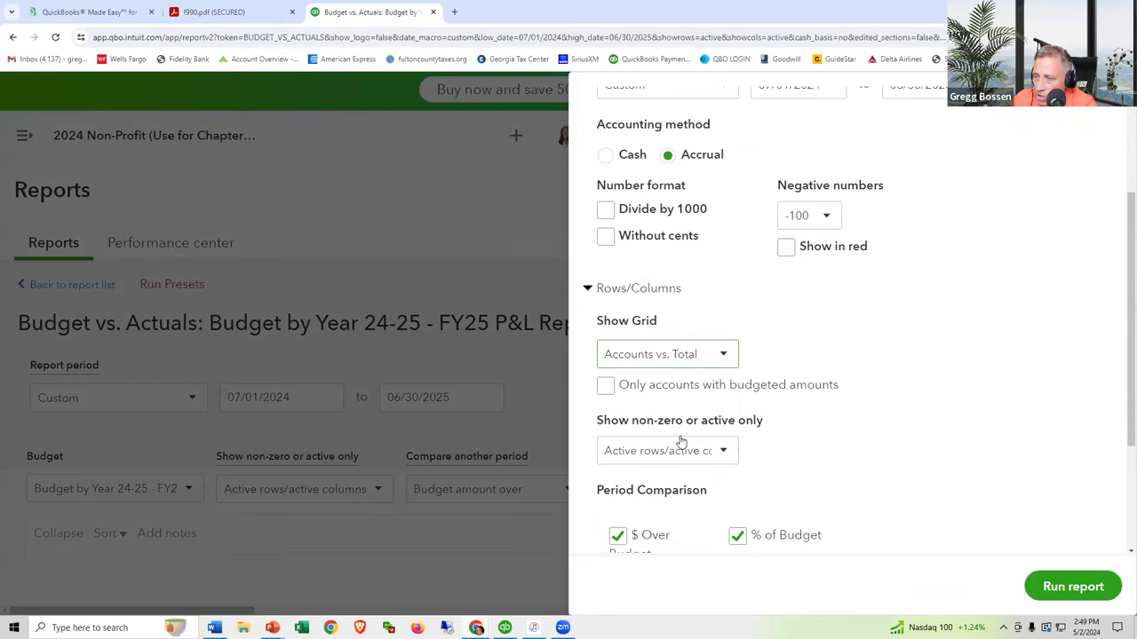
pyautogui.click(1049, 586)
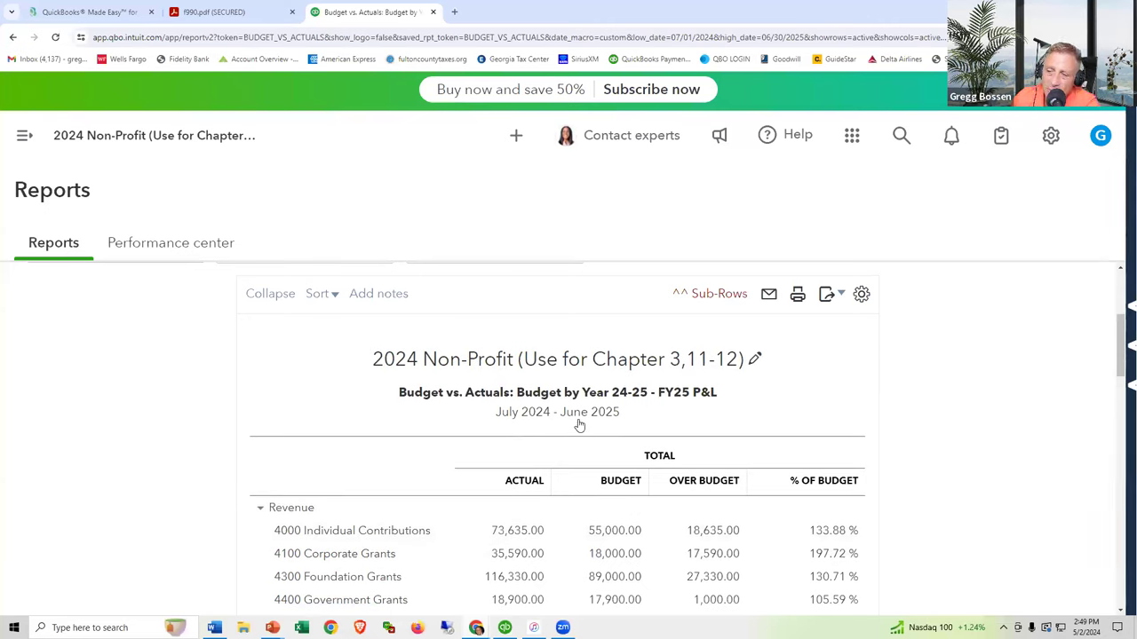
# Set the yearly budget report's end date to 09/30/2024, rerun it, and review the revenue rows.
pyautogui.scroll(3, 577, 425)
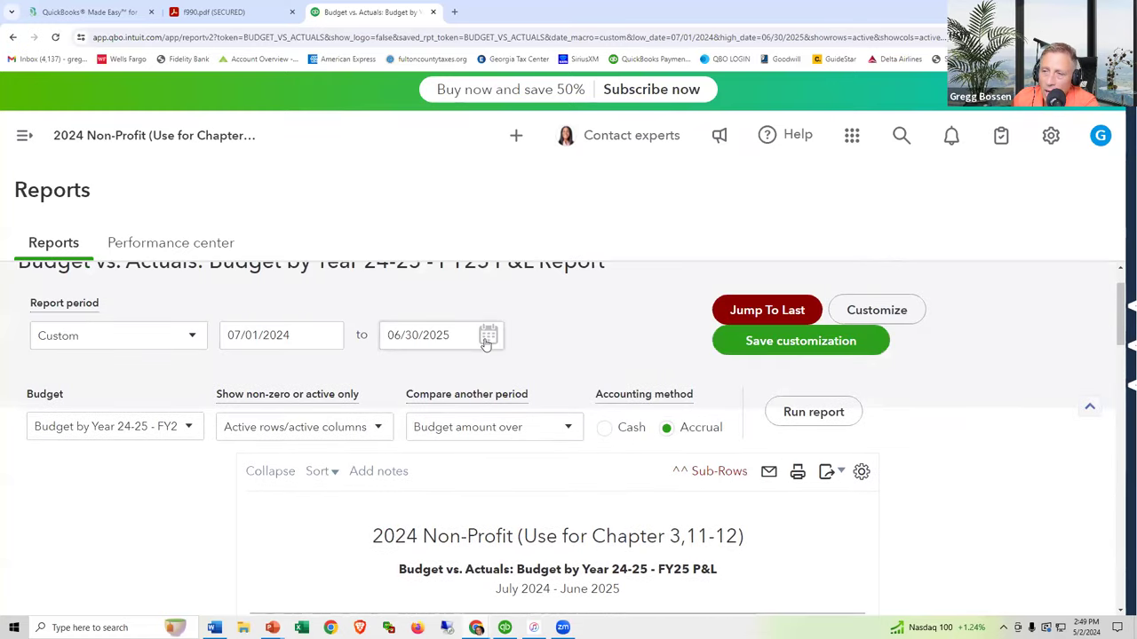
pyautogui.click(459, 338)
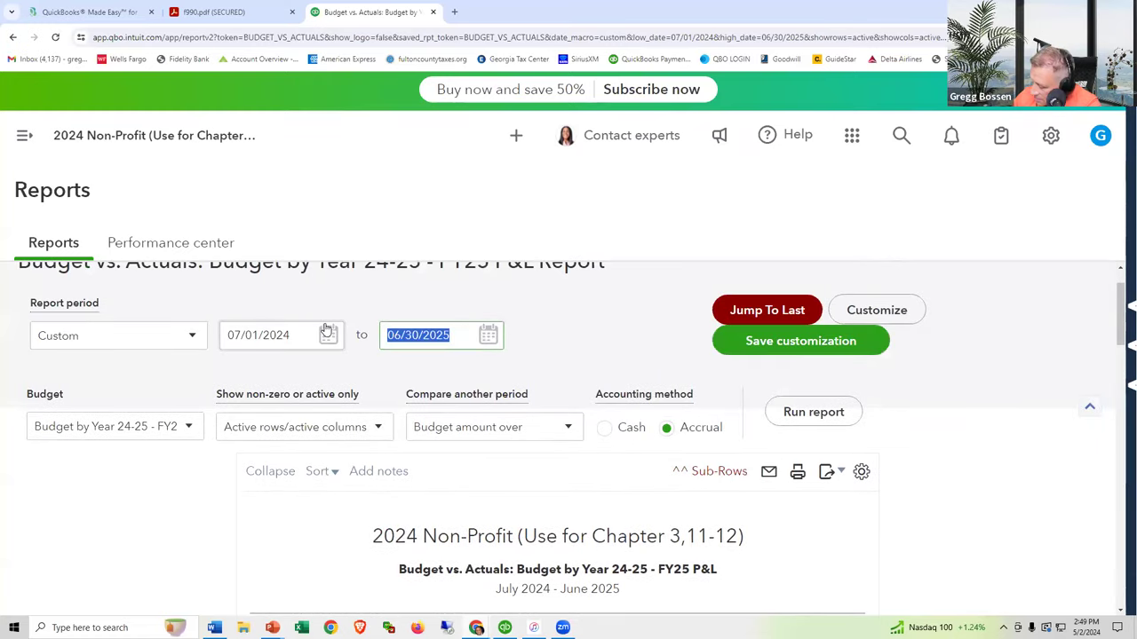
pyautogui.write('093024')
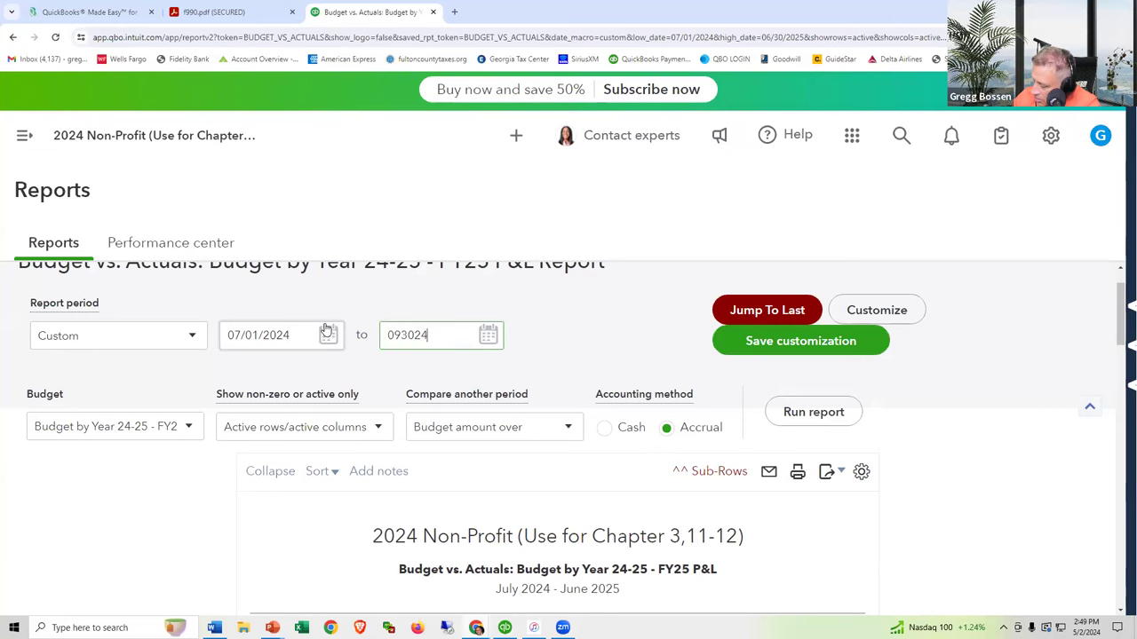
pyautogui.press('Tab')
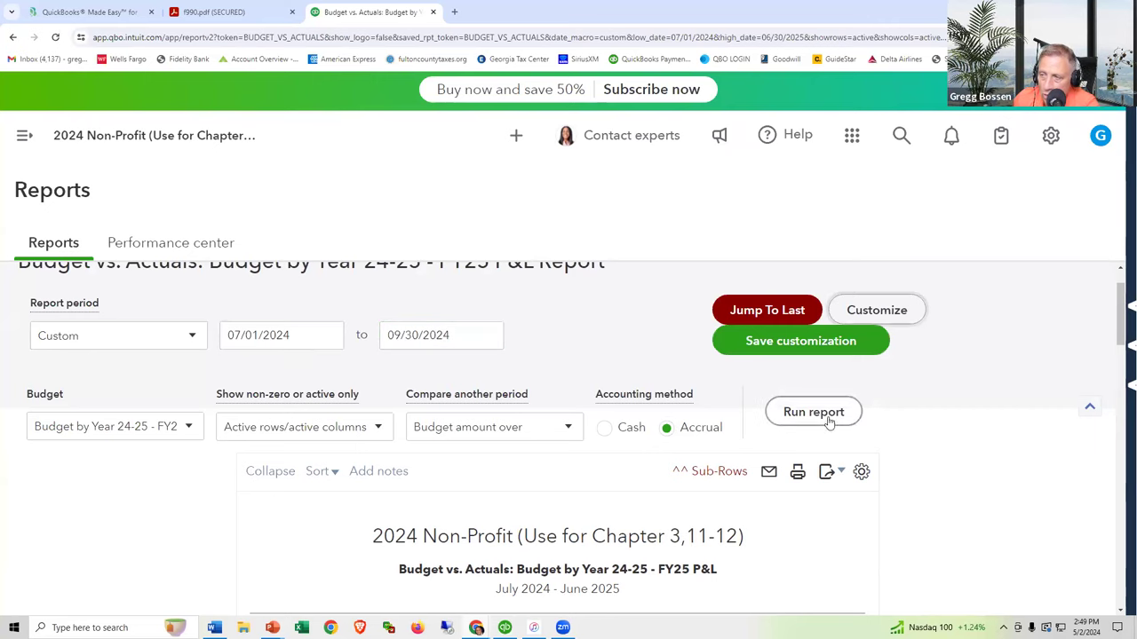
pyautogui.click(814, 412)
pyautogui.scroll(-2, 865, 438)
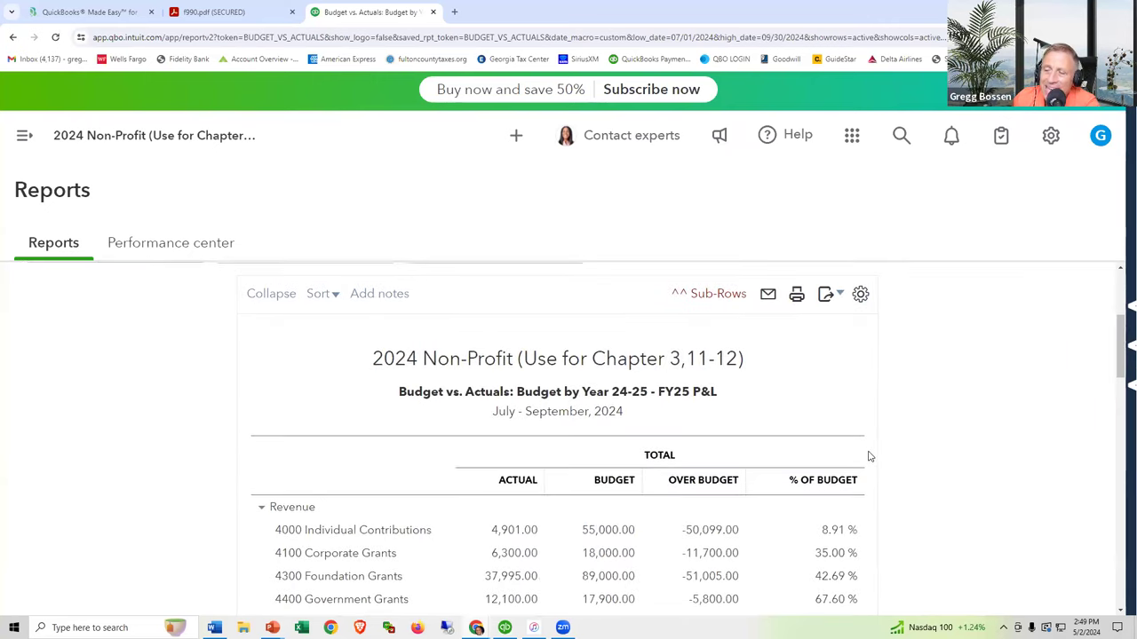
pyautogui.scroll(-3, 787, 472)
pyautogui.scroll(2, 787, 473)
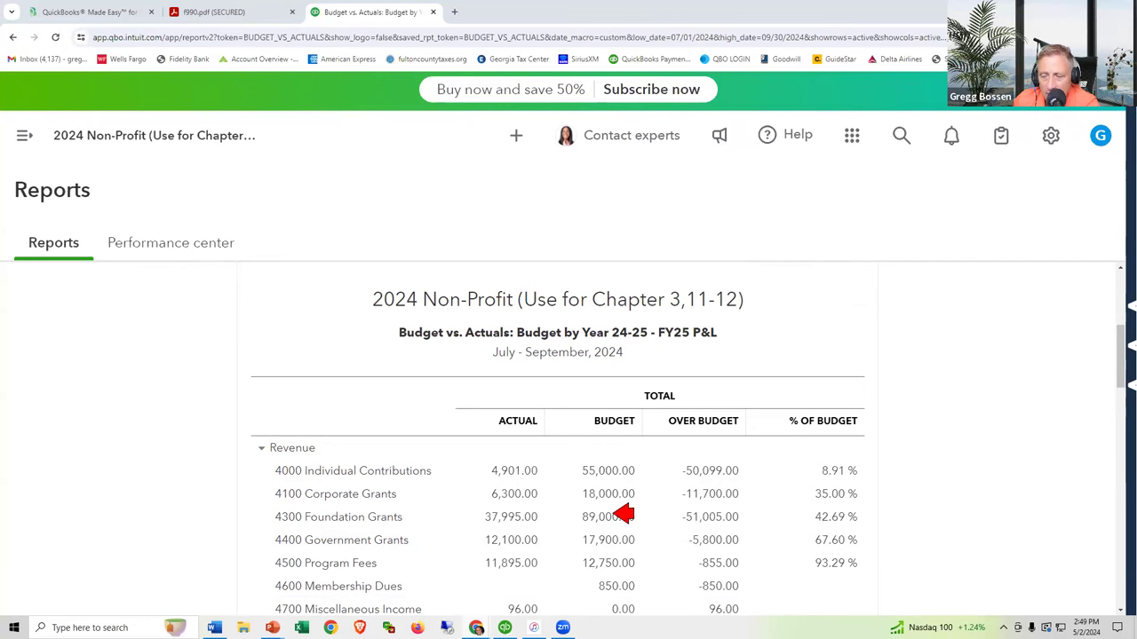
# Return to the budgets list and run the Budget vs. Actuals report for Budget by Month 24-25.
pyautogui.click(1049, 139)
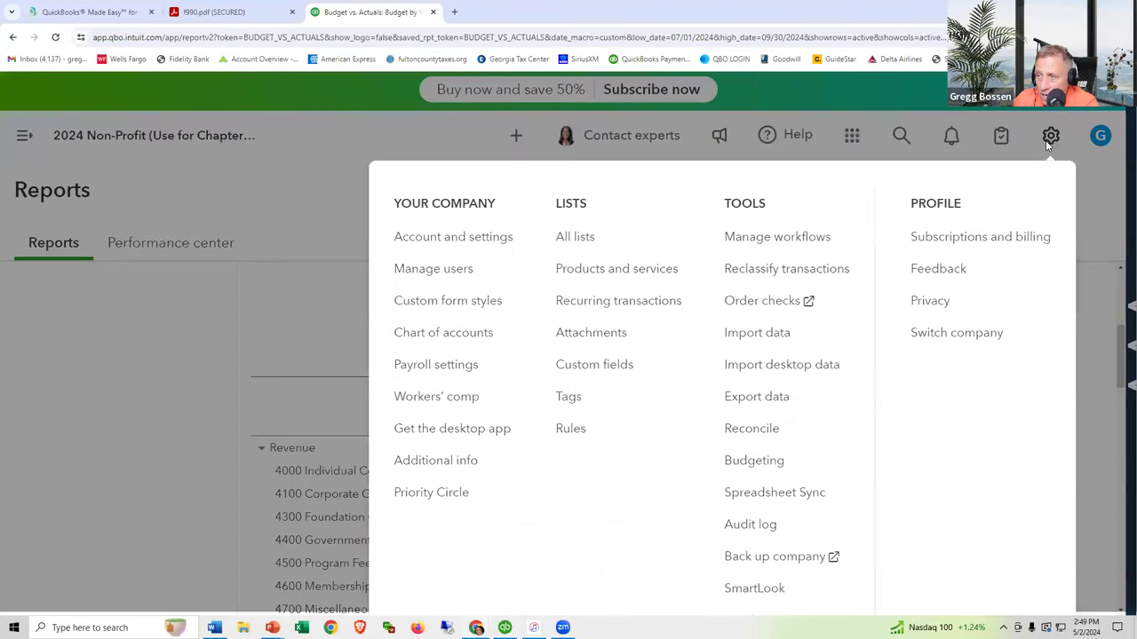
pyautogui.click(753, 459)
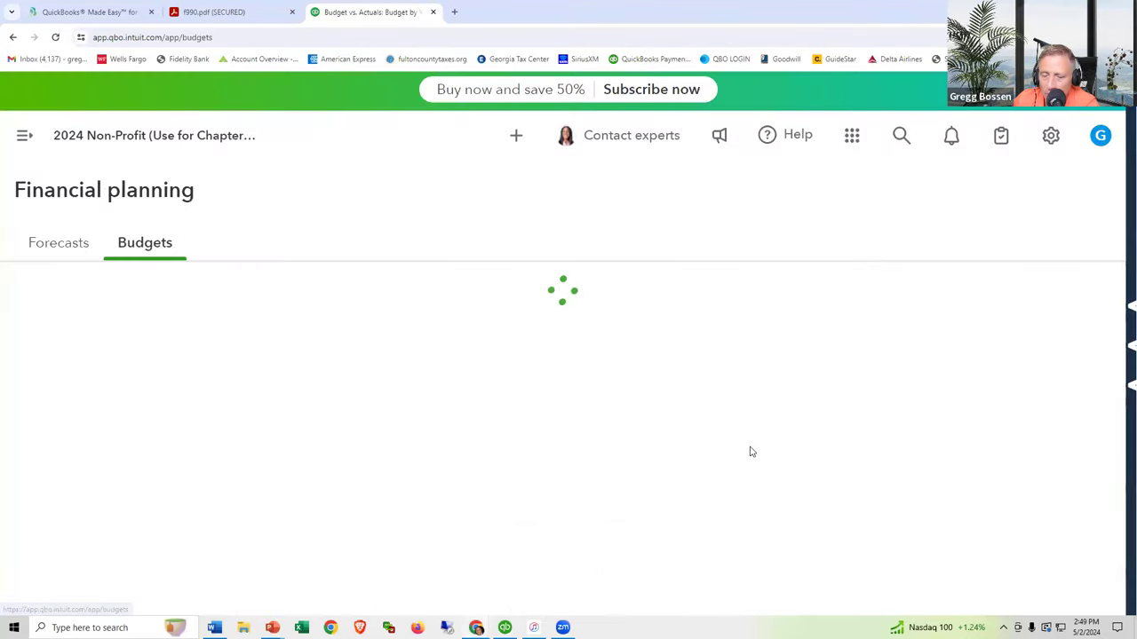
pyautogui.scroll(-1, 697, 410)
pyautogui.scroll(-1, 697, 410)
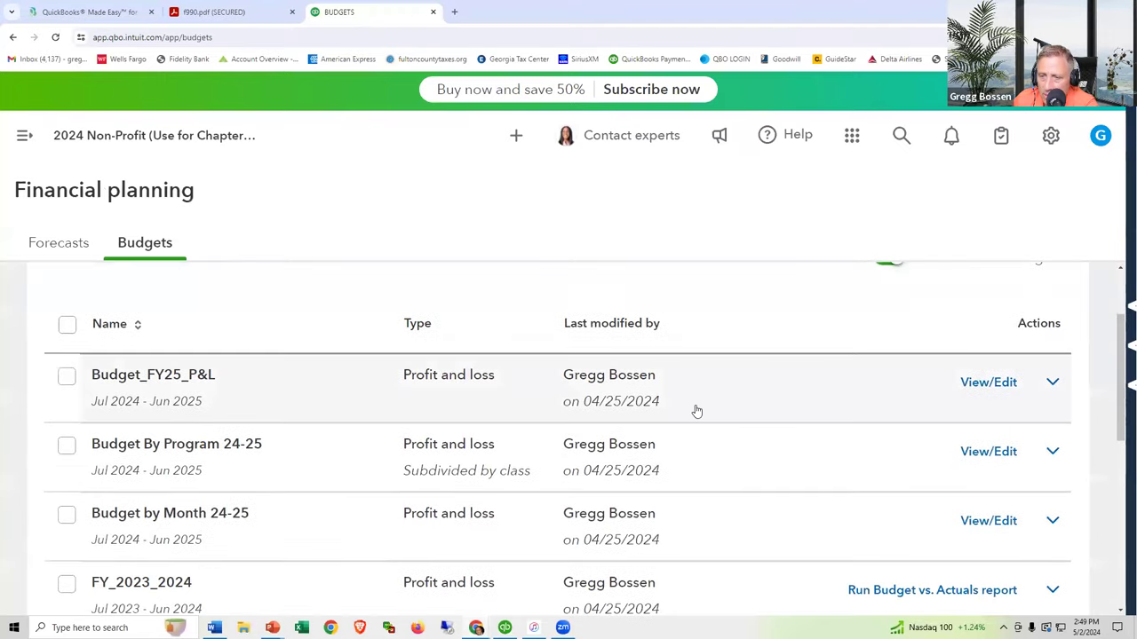
pyautogui.scroll(-2, 697, 411)
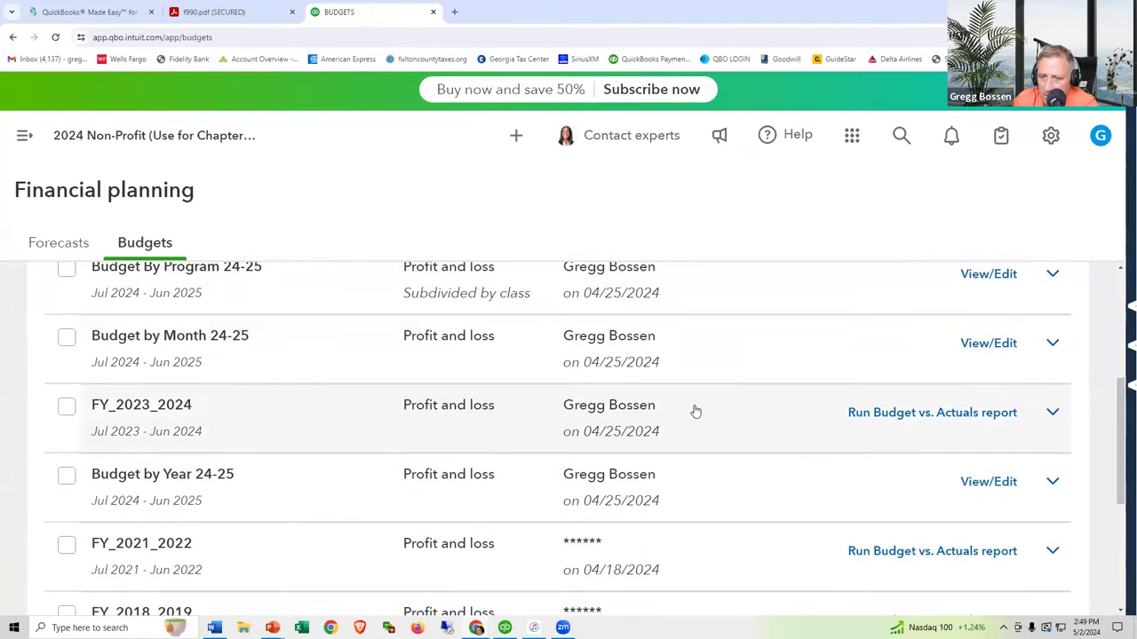
pyautogui.scroll(1, 694, 411)
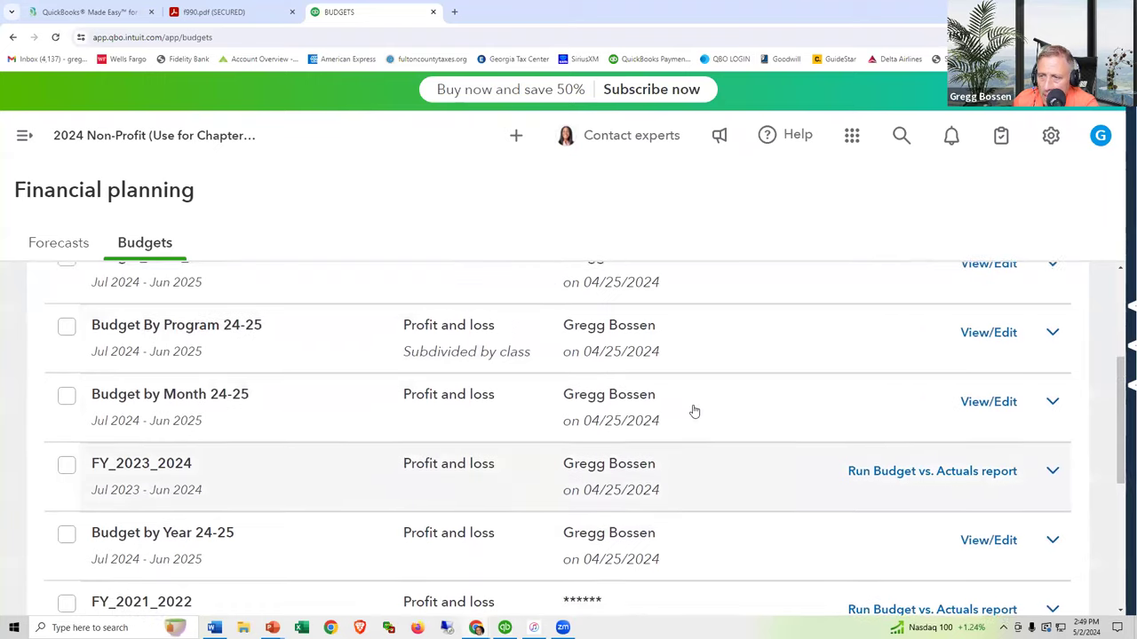
pyautogui.click(1049, 405)
pyautogui.click(989, 181)
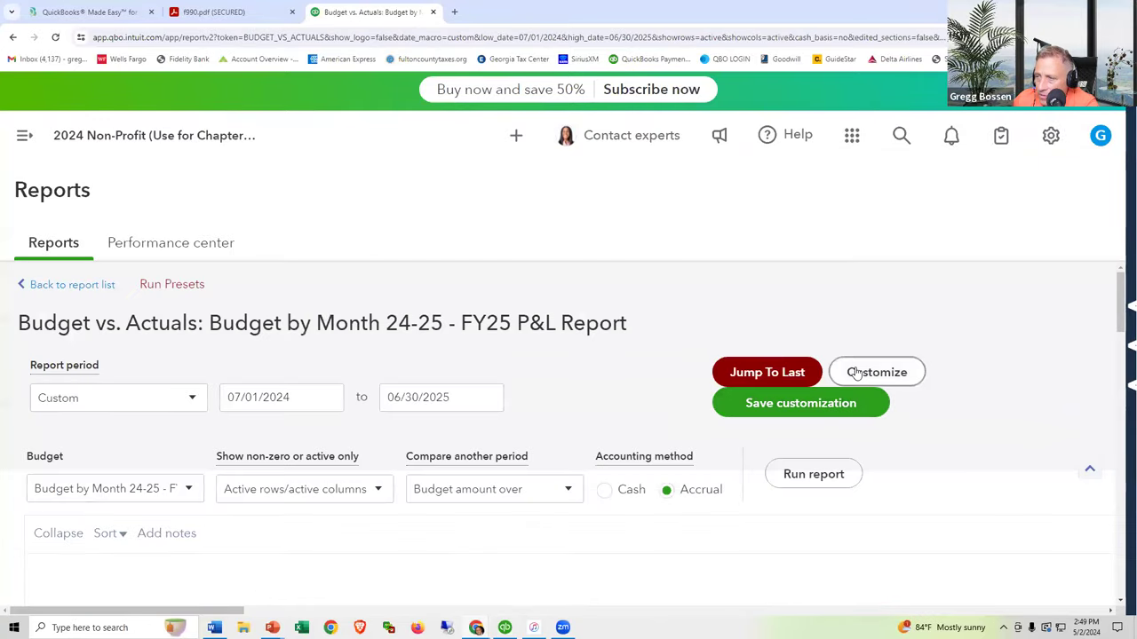
# Customize the Budget by Month 24-25 report to show Accounts vs. Total and run it.
pyautogui.click(855, 372)
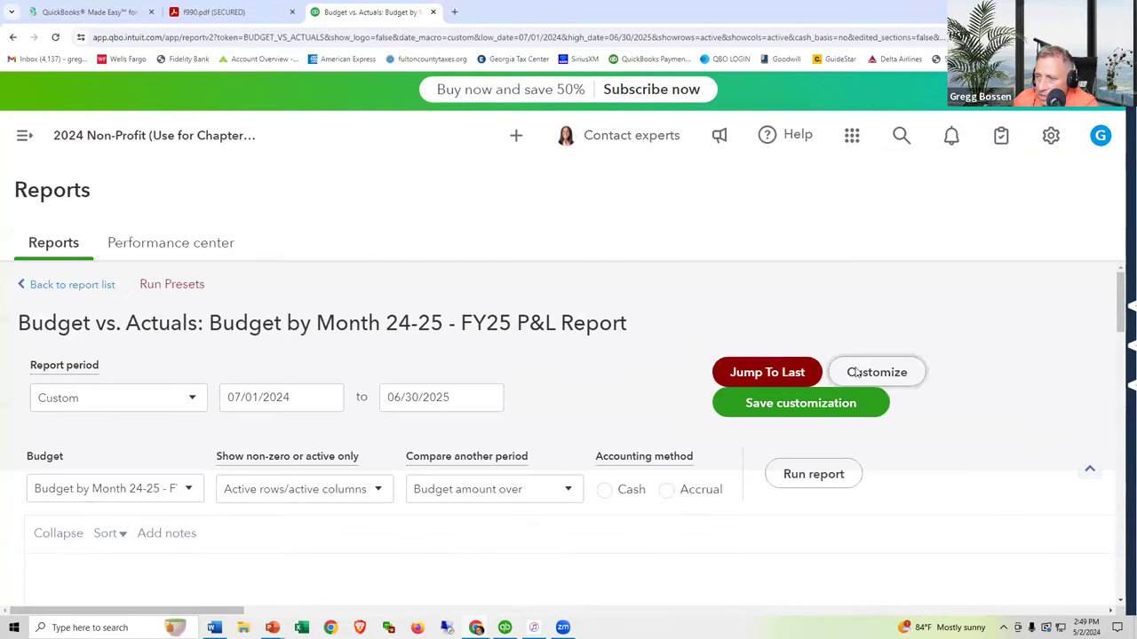
pyautogui.click(725, 531)
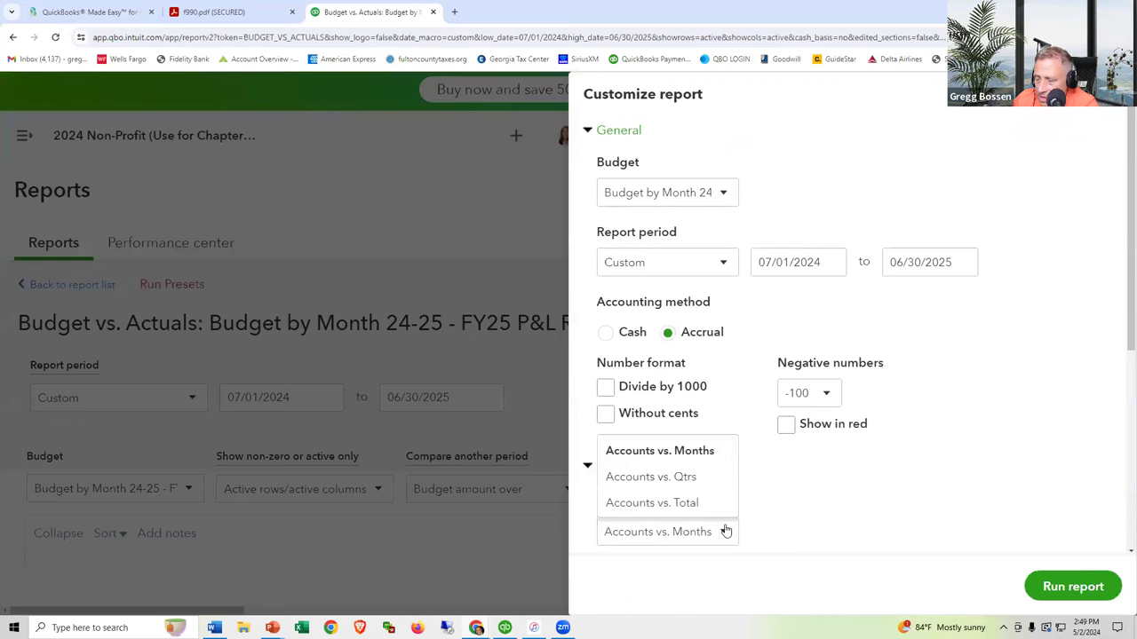
pyautogui.click(684, 503)
pyautogui.click(1054, 587)
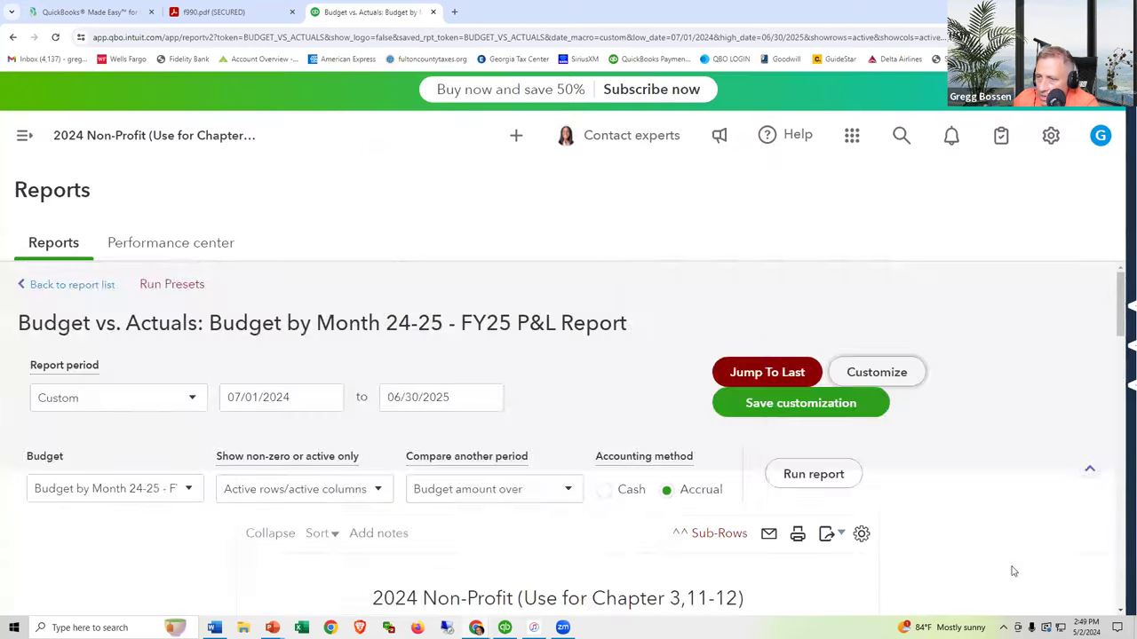
pyautogui.scroll(-3, 494, 455)
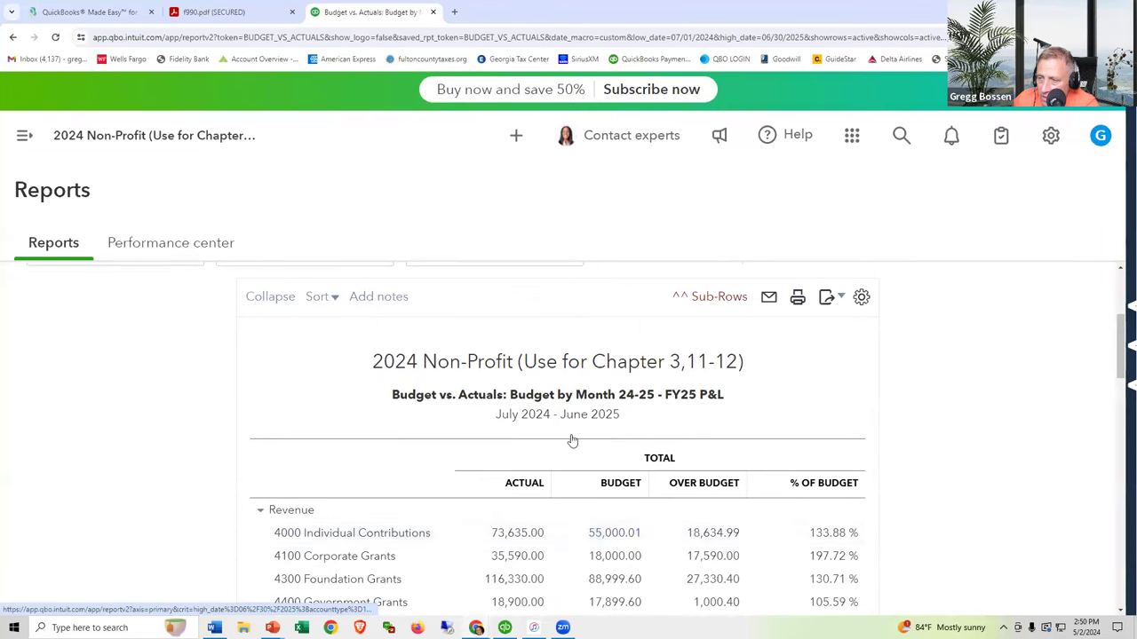
# Set the monthly budget report's end date to 09/30/2024, rerun it, and review budgeted against actual revenue.
pyautogui.scroll(1, 573, 437)
pyautogui.scroll(2, 573, 437)
pyautogui.moveTo(457, 398); pyautogui.dragTo(356, 406)
pyautogui.write('0')
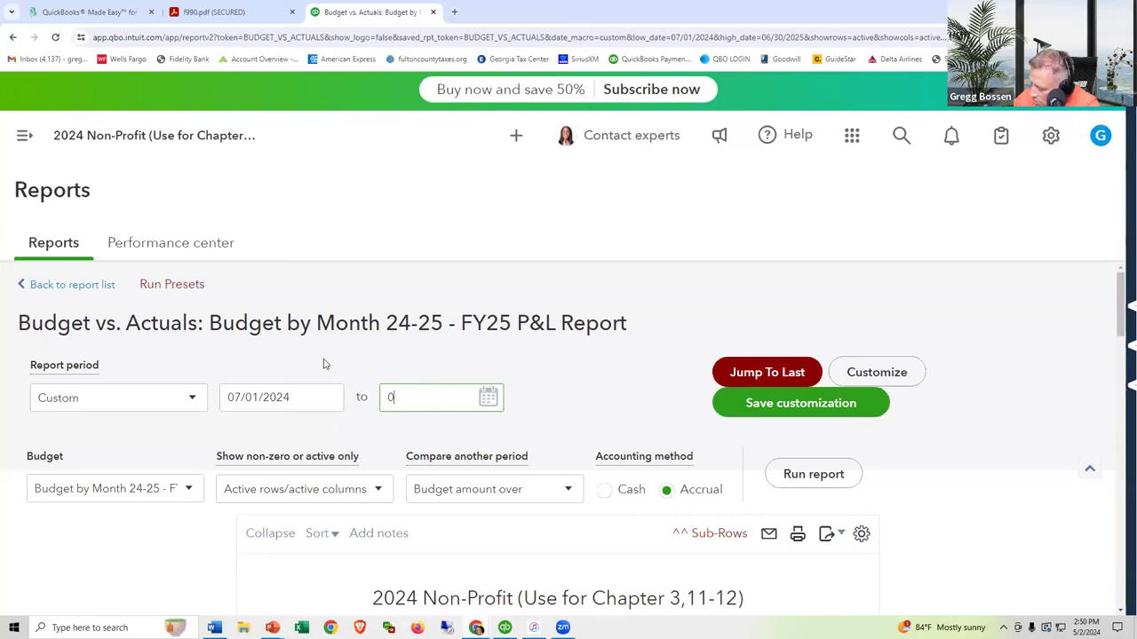
pyautogui.write('9/30/2024')
pyautogui.press('Tab')
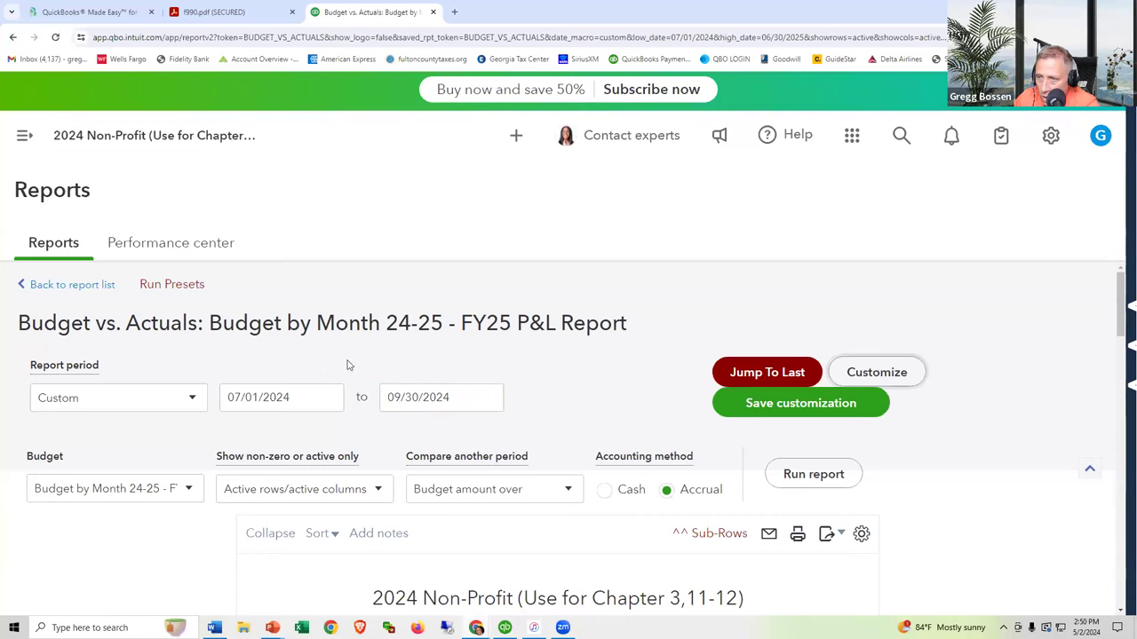
pyautogui.click(824, 475)
pyautogui.scroll(-4, 826, 480)
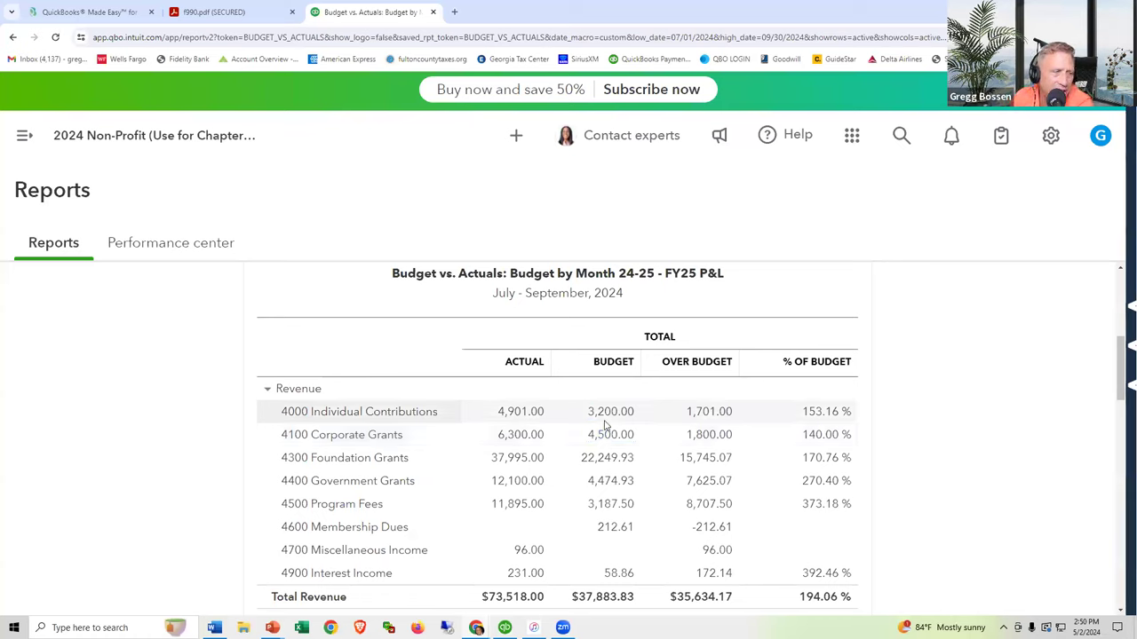
pyautogui.scroll(4, 596, 411)
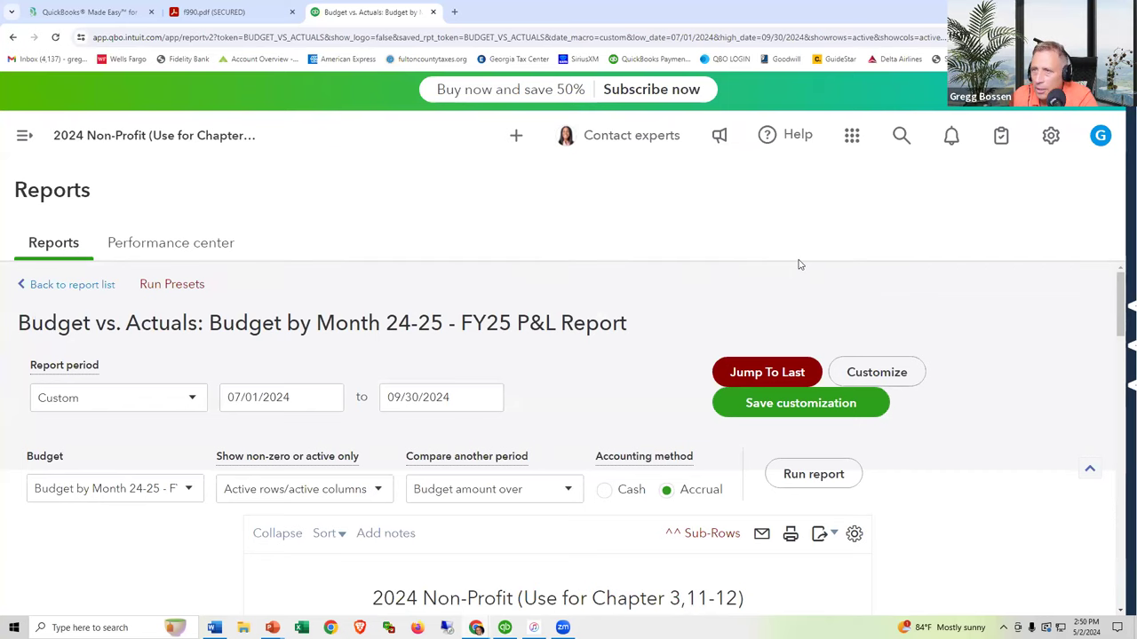
# Switch to the PowerPoint slide show and reveal the first bullet on the Profit & Loss (aka Statement of Activity) slide.
pyautogui.hotkey('alt', 'Tab')
pyautogui.press('Tab')
pyautogui.press('Tab')
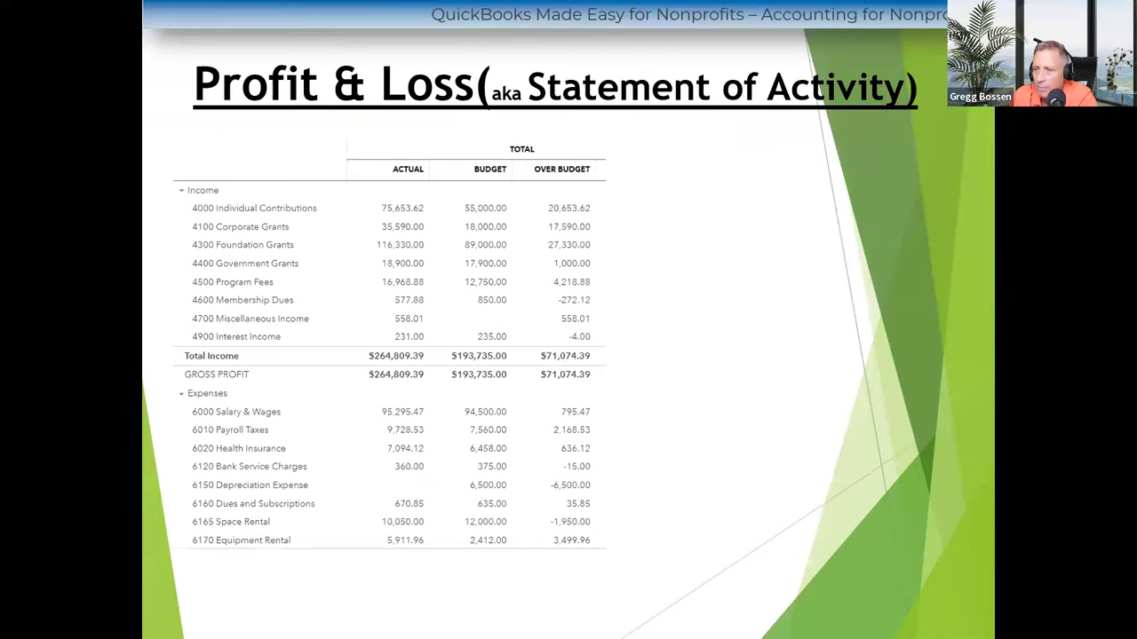
pyautogui.press('Right')
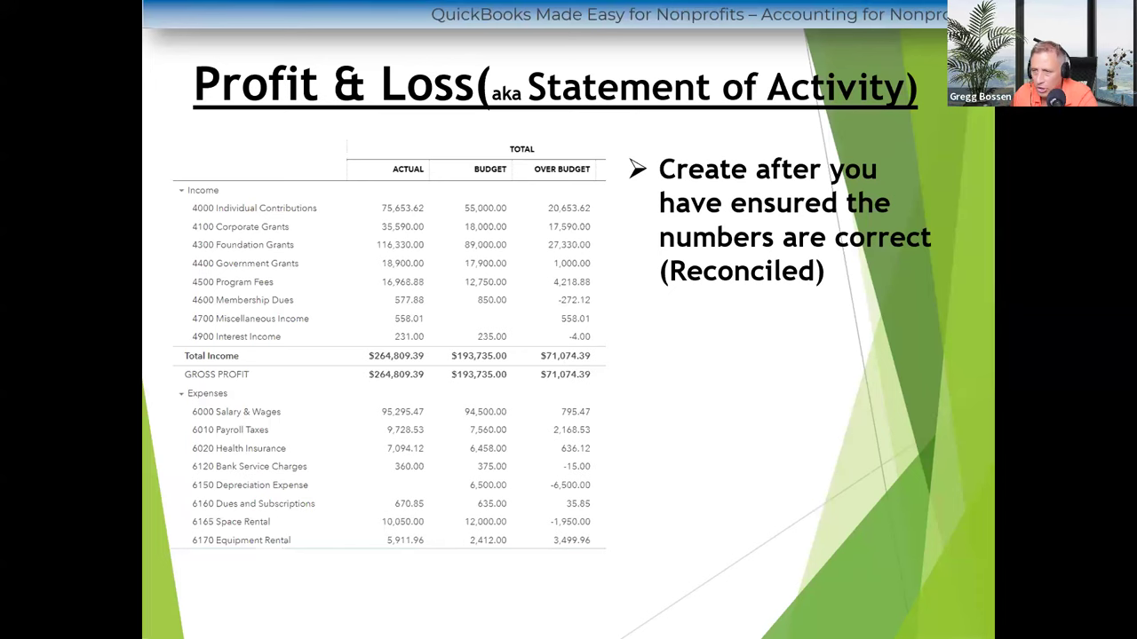
# Switch back to QuickBooks Online, try to open the detail behind the 6165 Space Rental budget amount, and return to the Budget vs. Actuals report.
pyautogui.hotkey('alt', 'Tab')
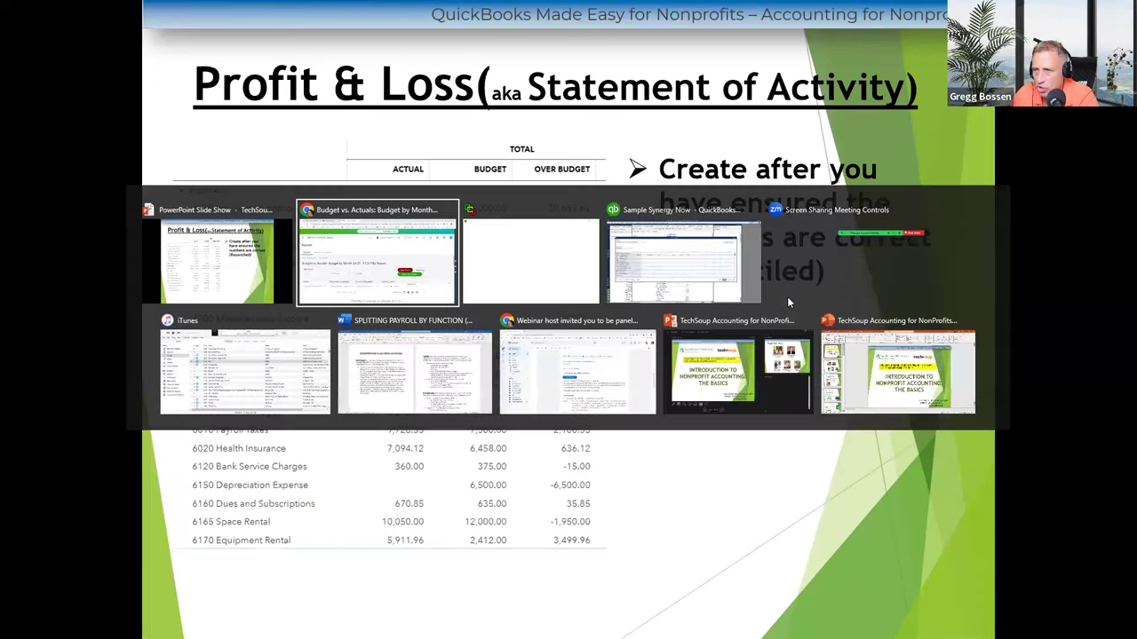
pyautogui.scroll(-5, 788, 318)
pyautogui.scroll(-3, 791, 333)
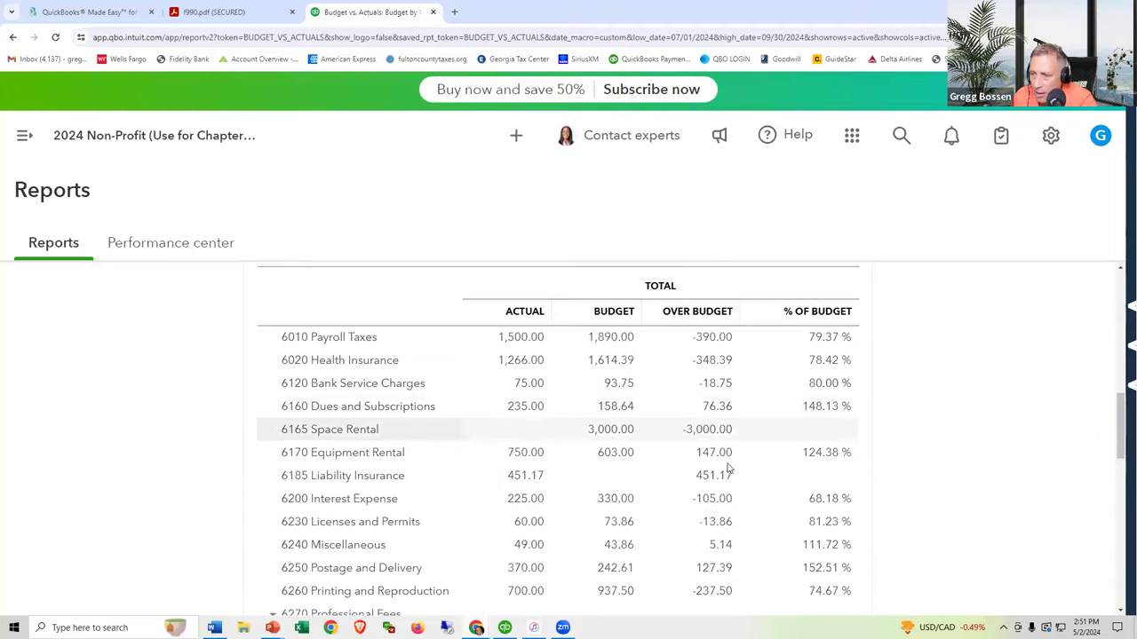
pyautogui.click(620, 430)
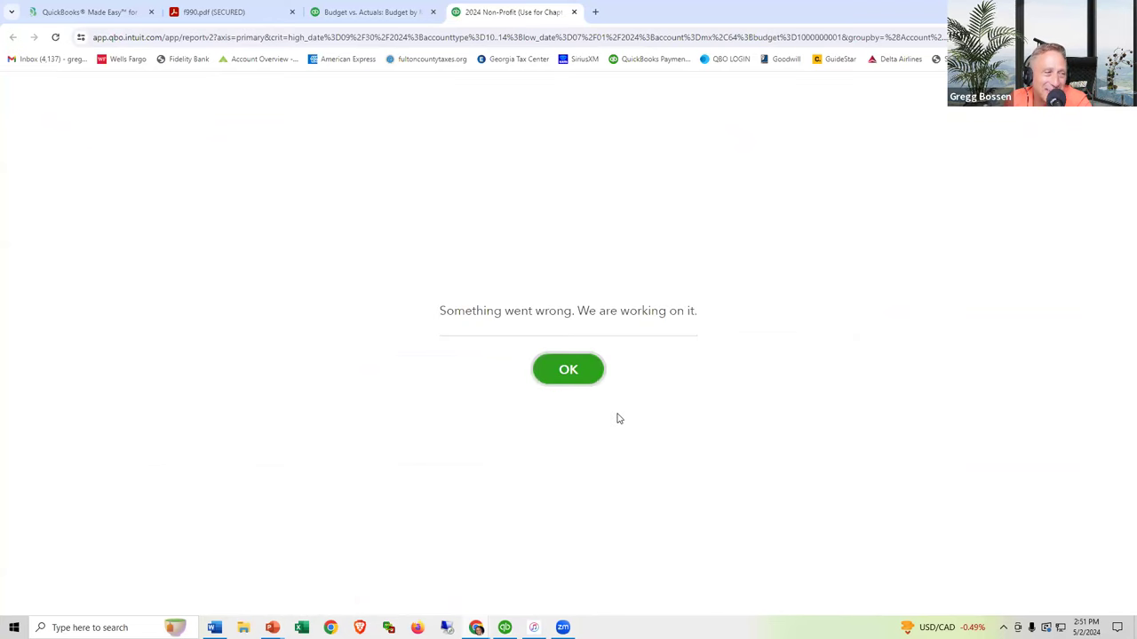
pyautogui.click(379, 16)
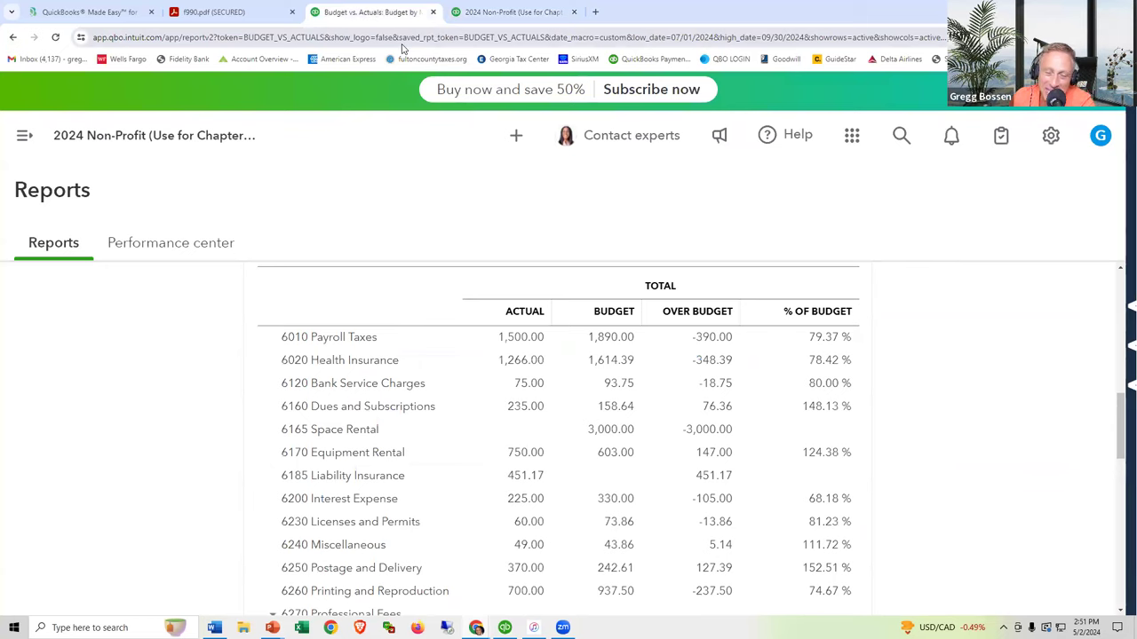
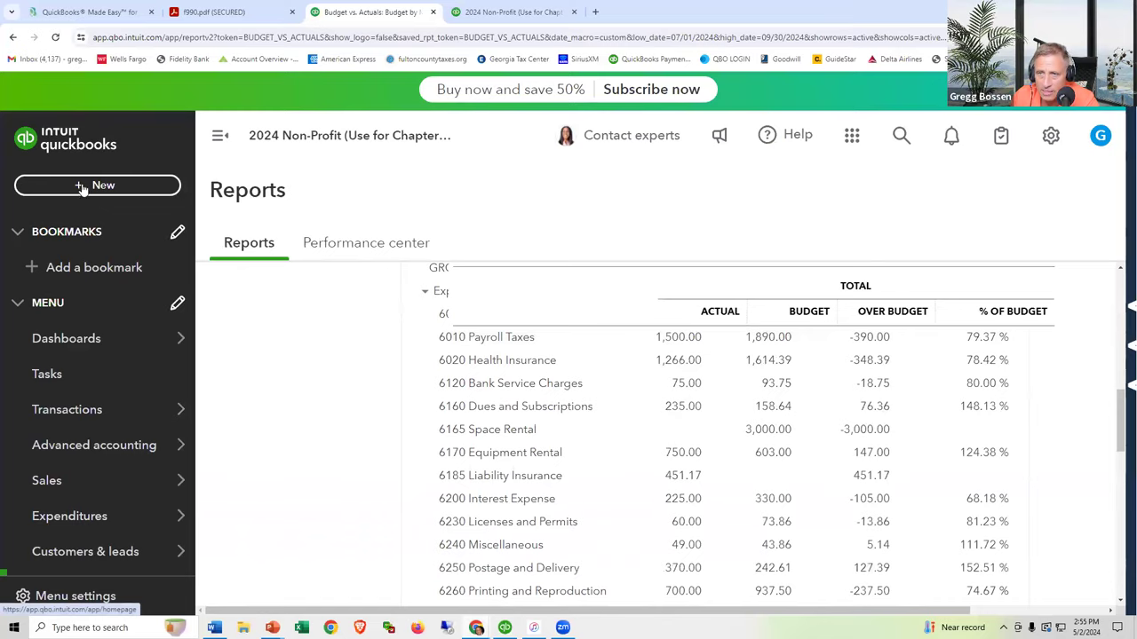
# Start a new expenditure and set the first line's category to 6250 Postage and Delivery.
pyautogui.click(90, 186)
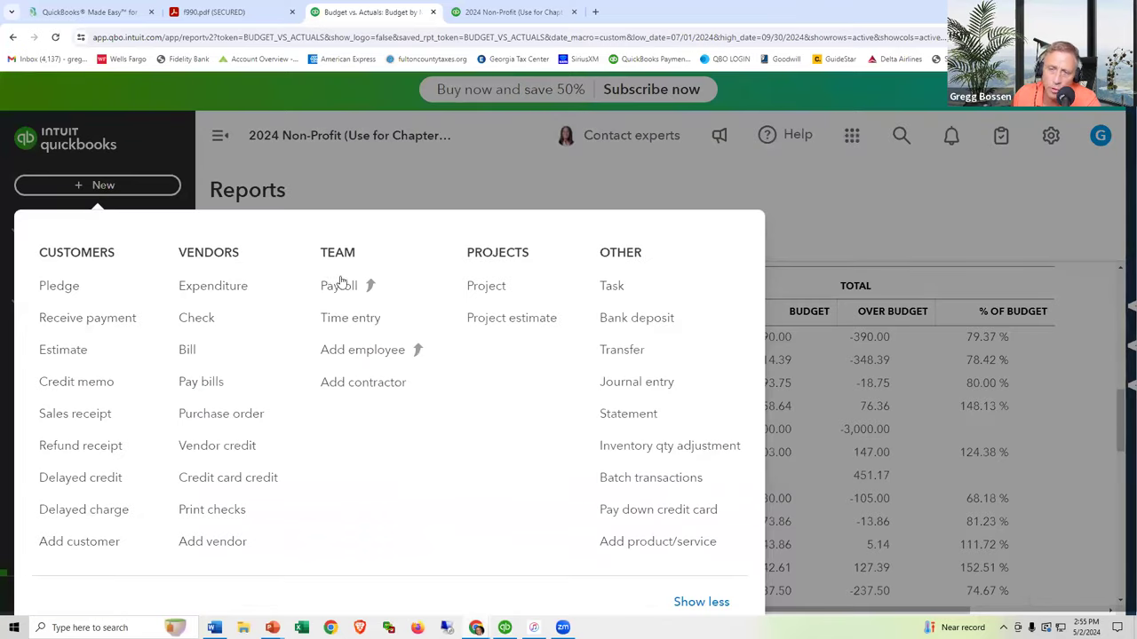
pyautogui.click(204, 290)
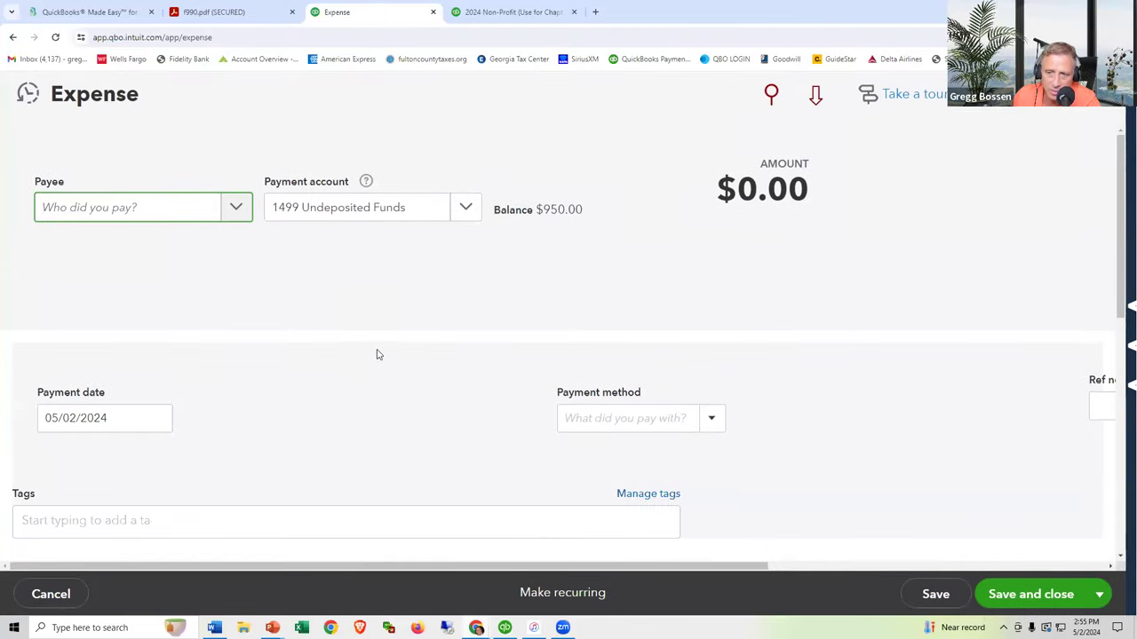
pyautogui.scroll(-3, 377, 358)
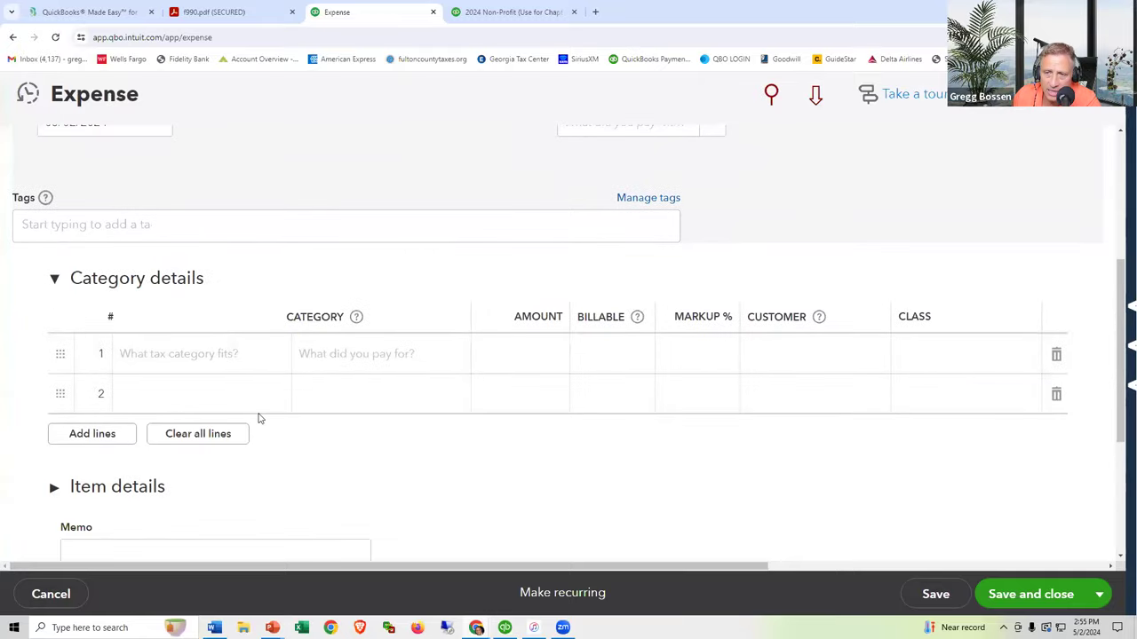
pyautogui.click(241, 358)
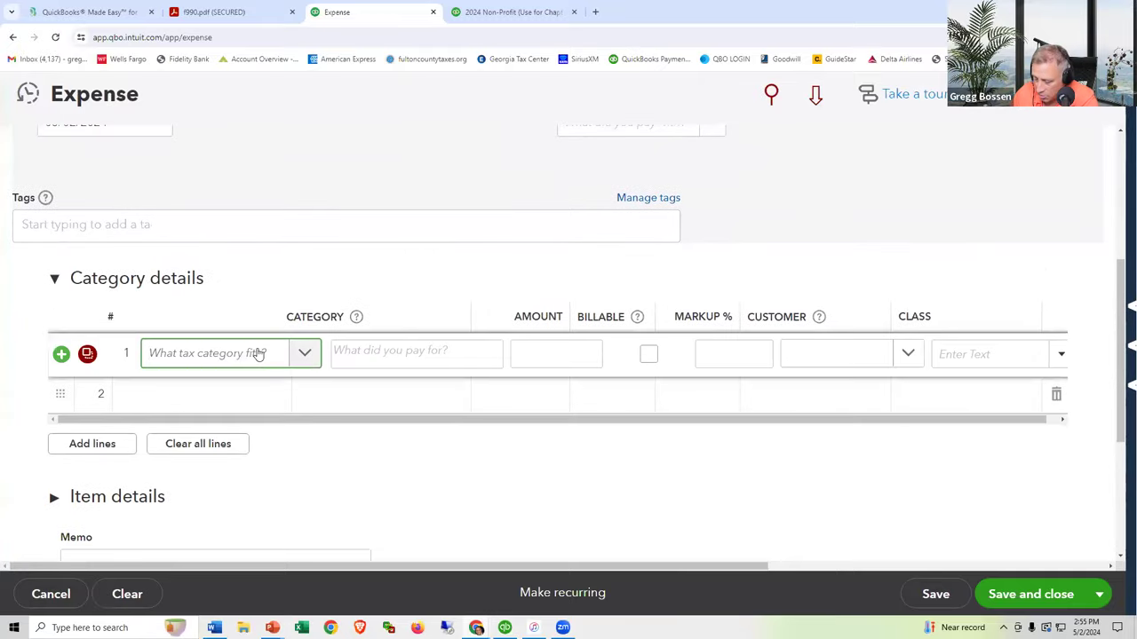
pyautogui.write('post')
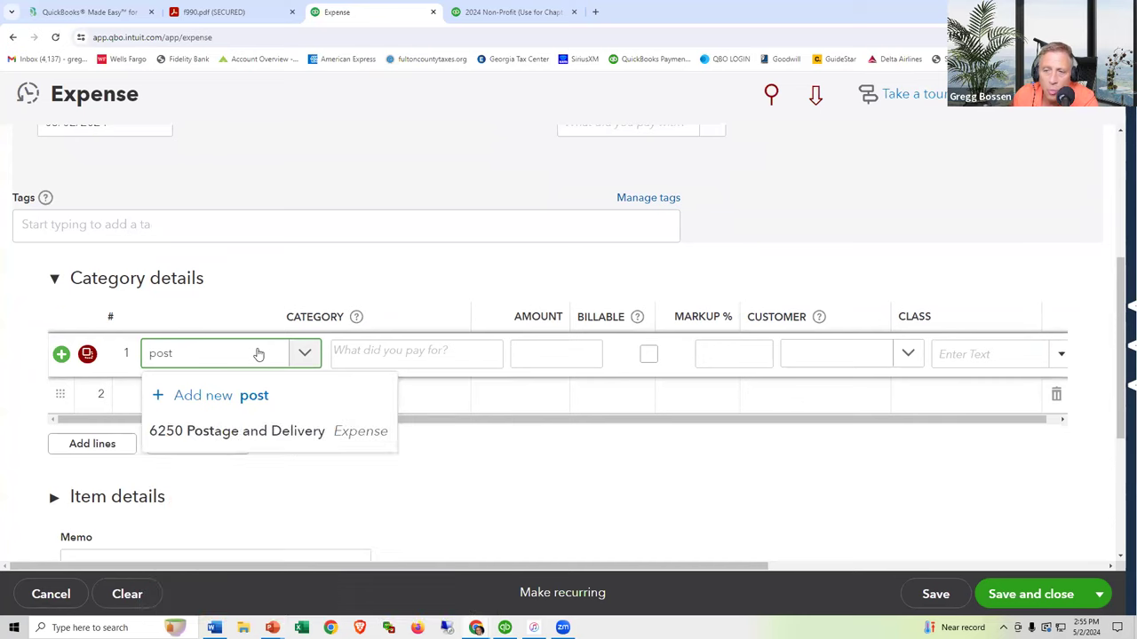
pyautogui.click(252, 433)
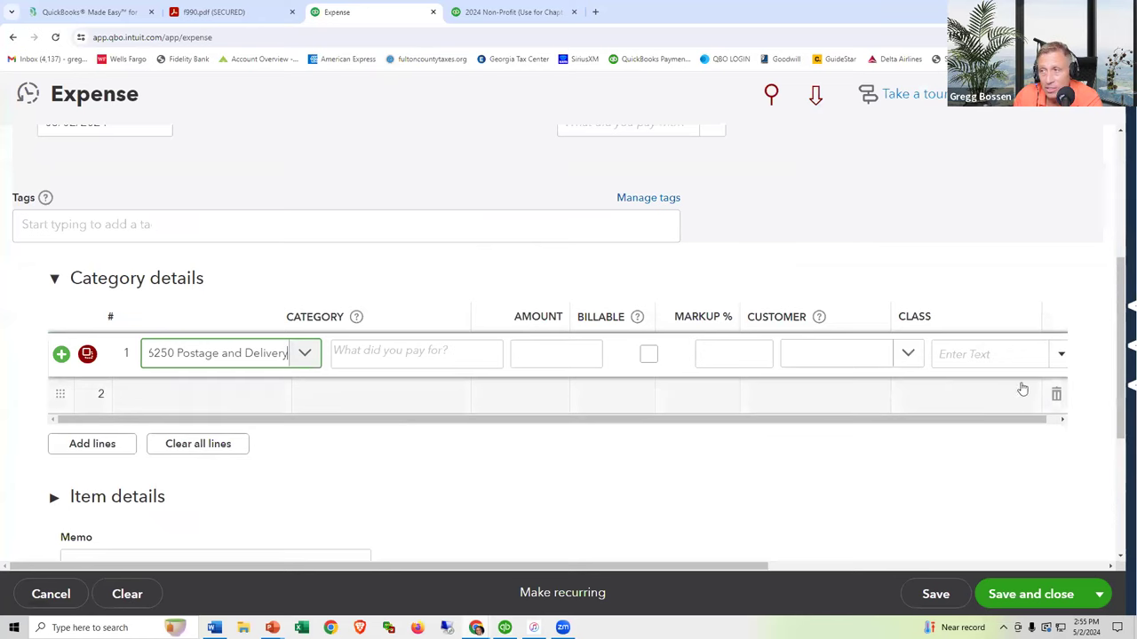
# Try the classes 99 Fundraising and 98 Administrative on the first expense line, and set it to 01 Go-Green Guidance Center.
pyautogui.click(1056, 362)
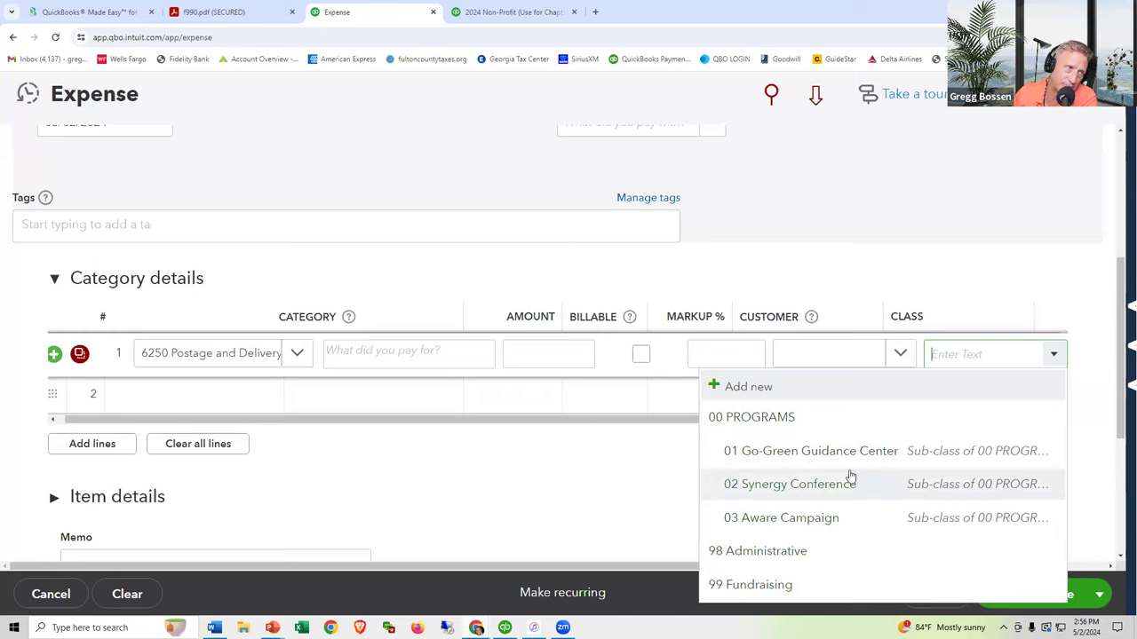
pyautogui.click(795, 583)
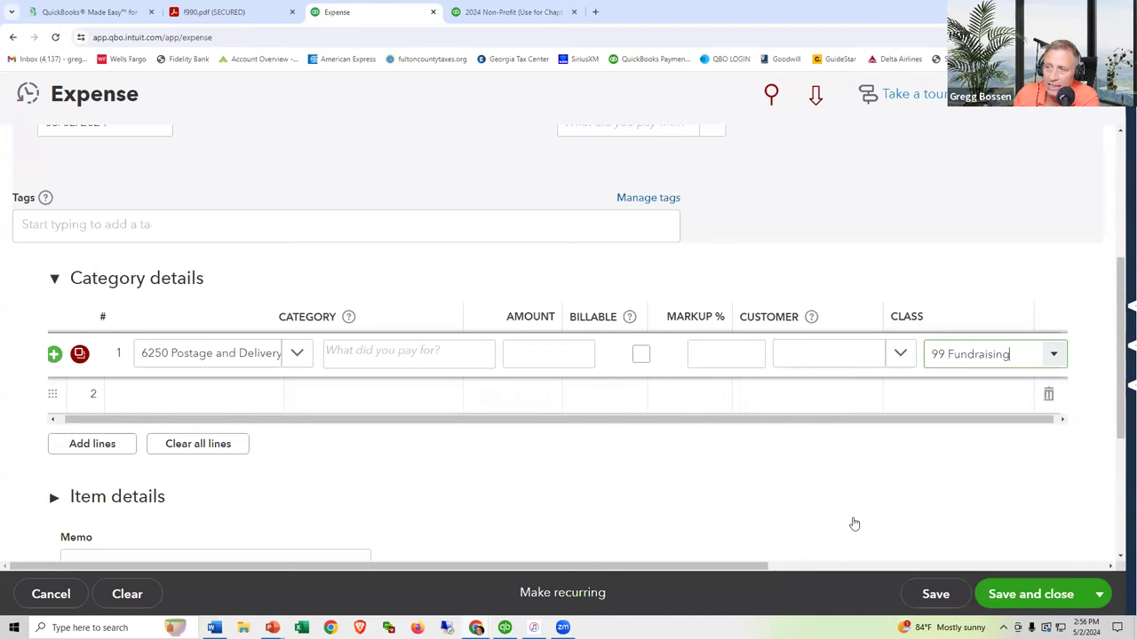
pyautogui.click(1053, 356)
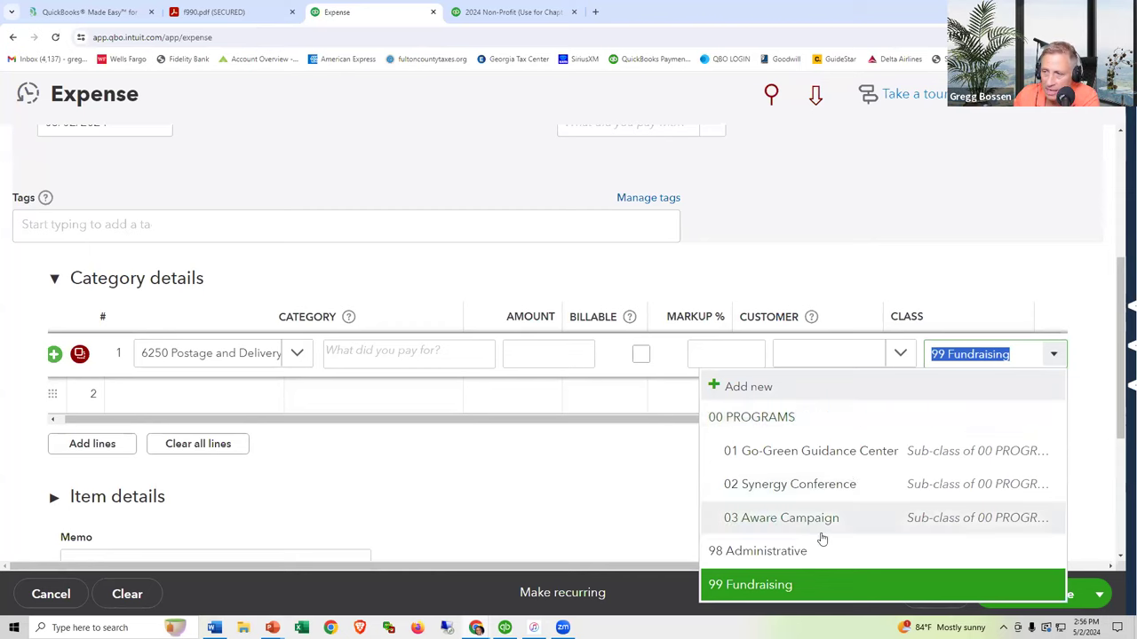
pyautogui.click(764, 551)
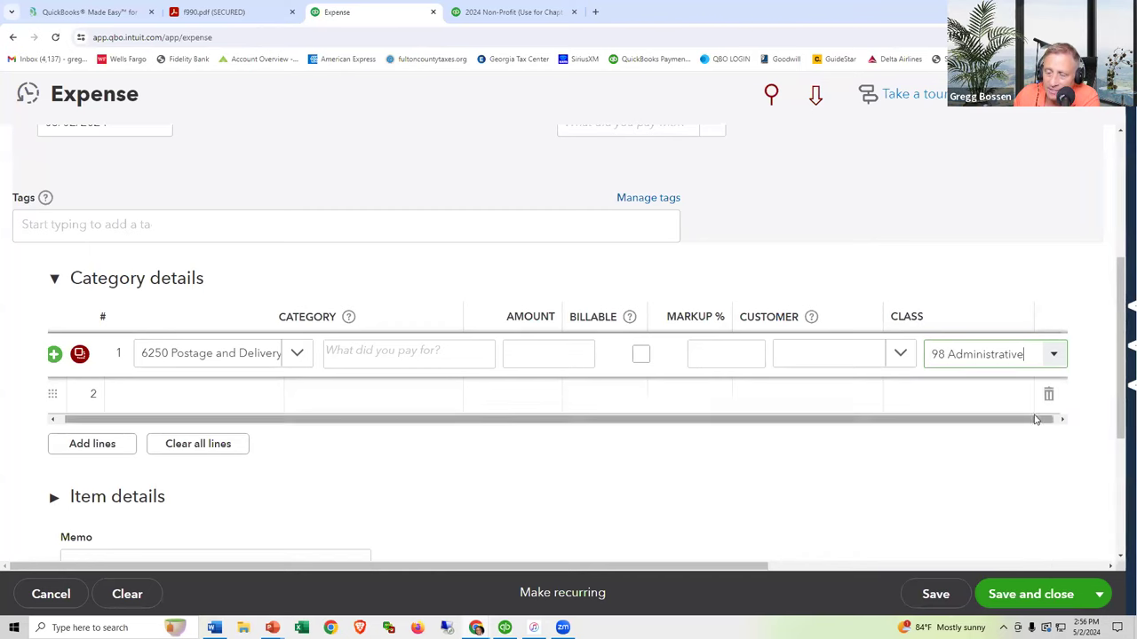
pyautogui.click(1054, 355)
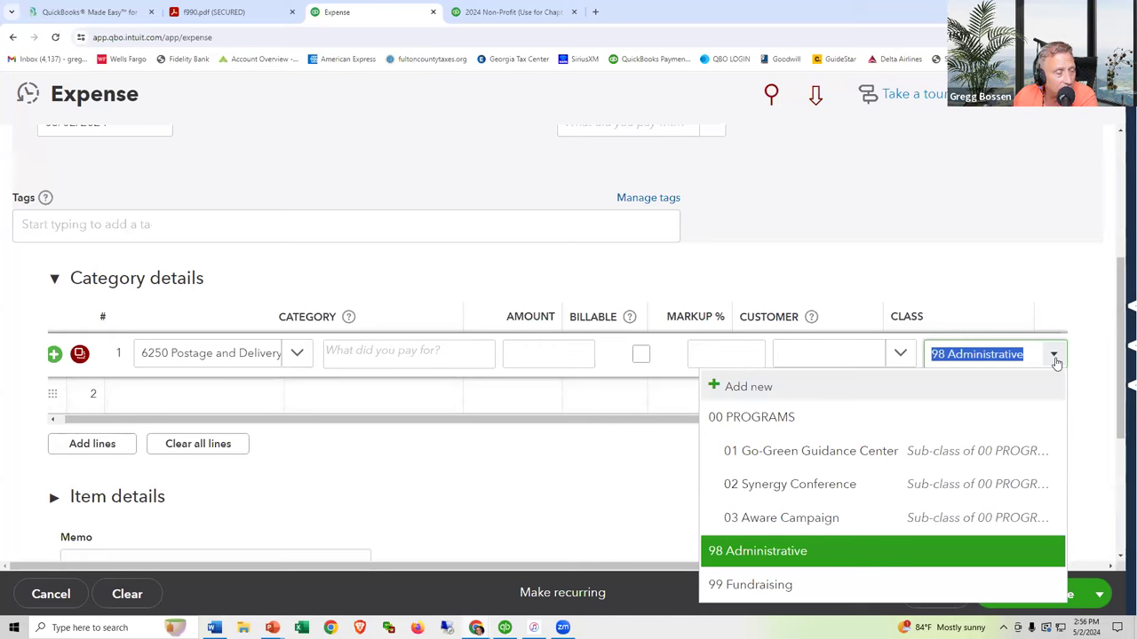
pyautogui.click(919, 448)
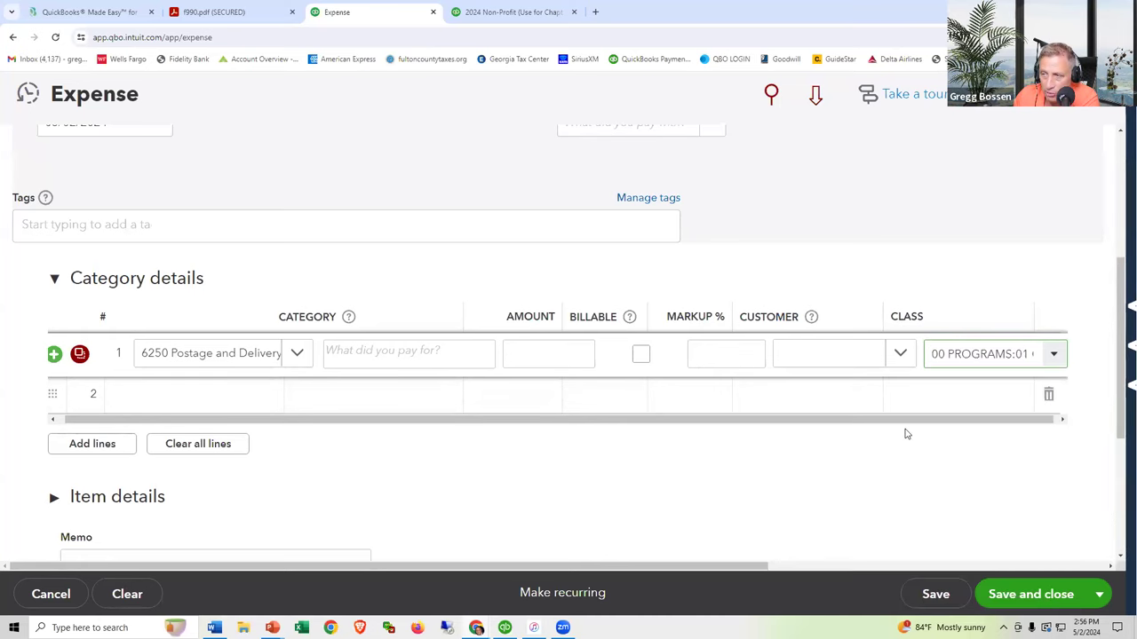
# Add a second 6250 Postage and Delivery line with class 98 Administrative, and leave the expense without saving.
pyautogui.click(246, 399)
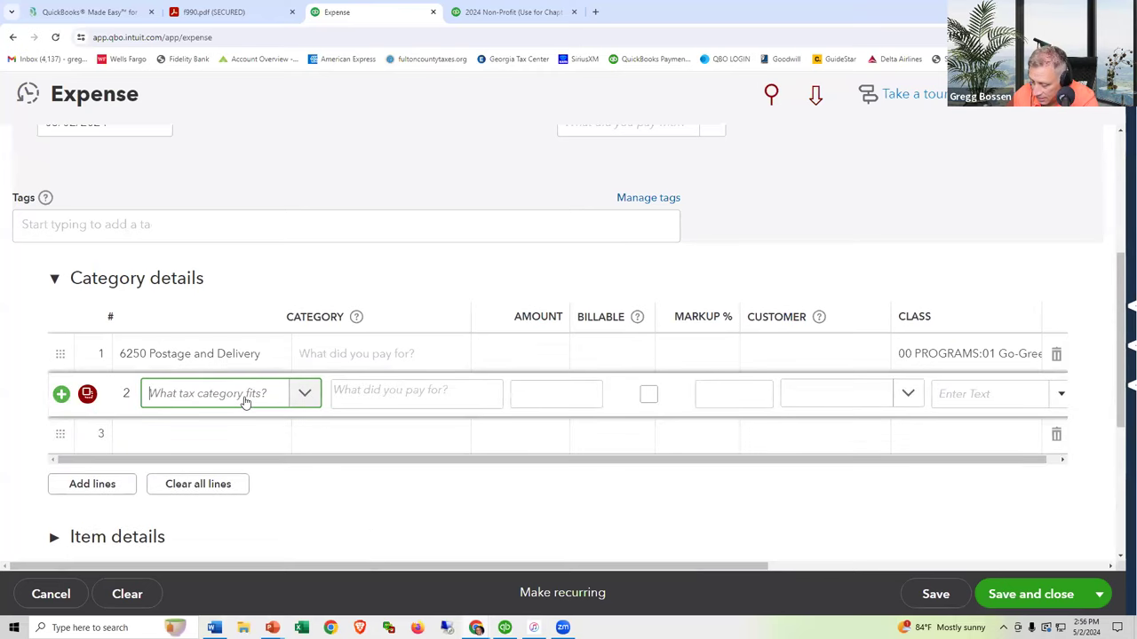
pyautogui.write('pos')
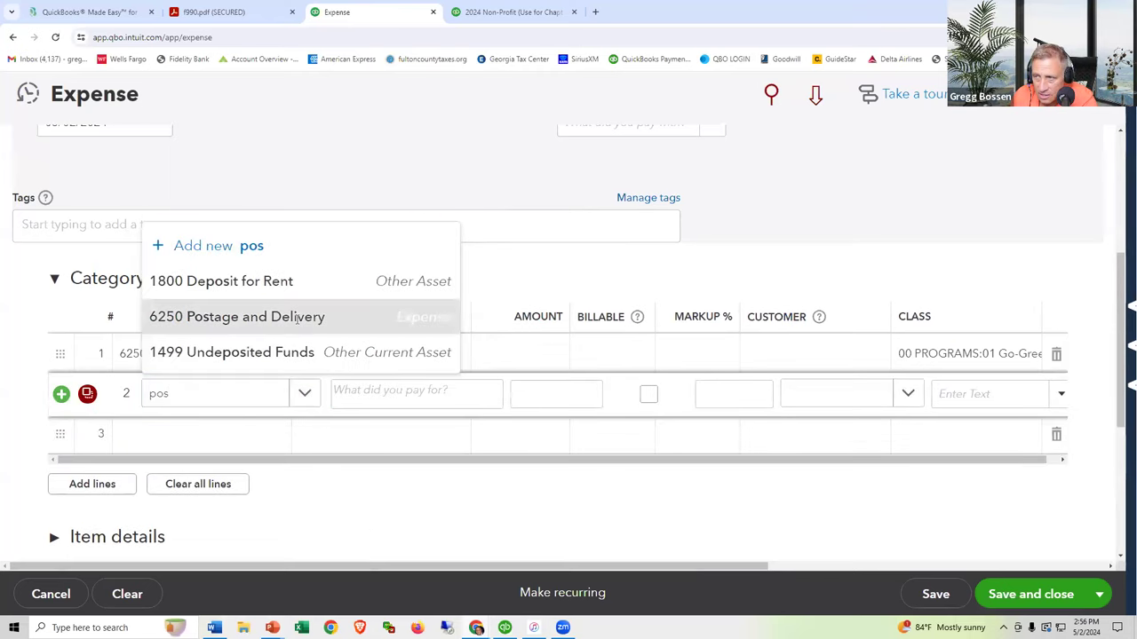
pyautogui.click(298, 318)
pyautogui.click(1061, 395)
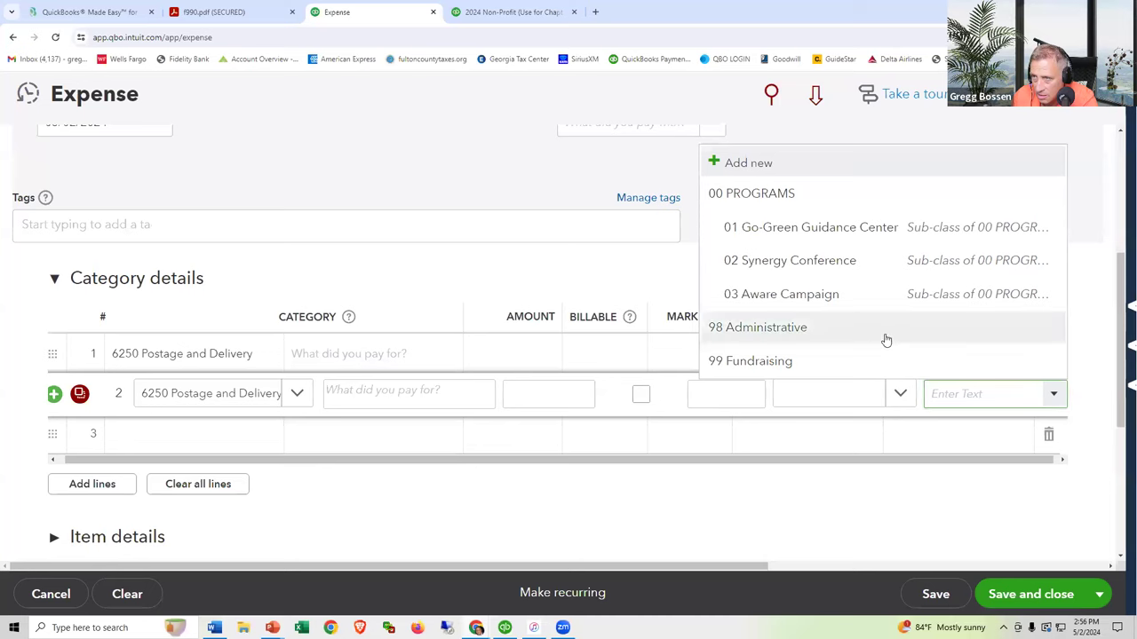
pyautogui.click(856, 330)
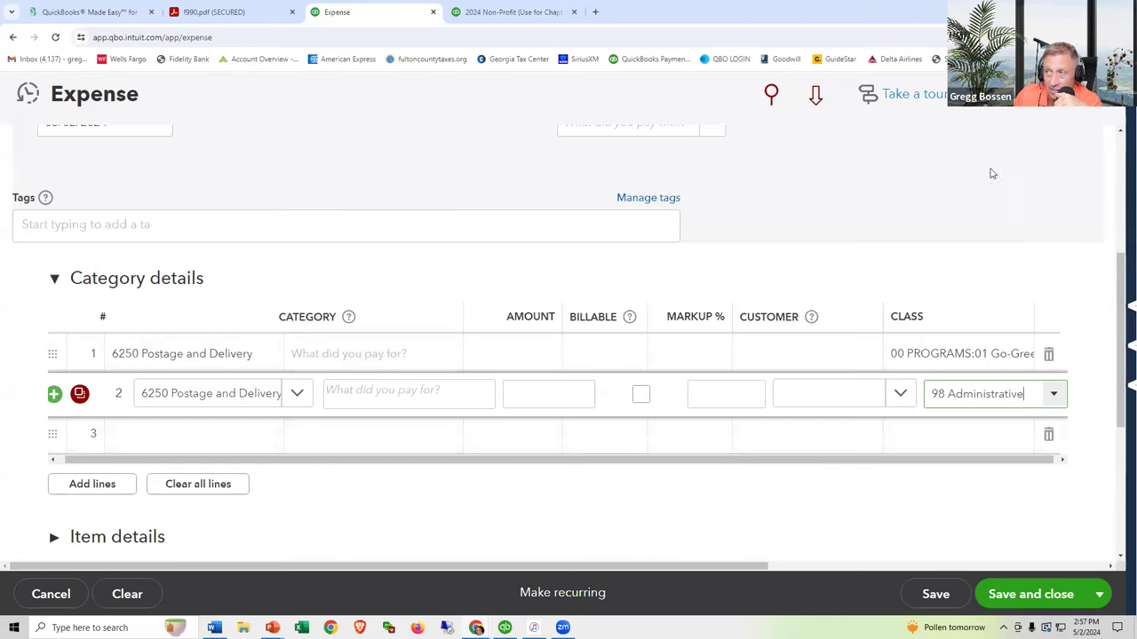
pyautogui.hotkey('alt', 'Left')
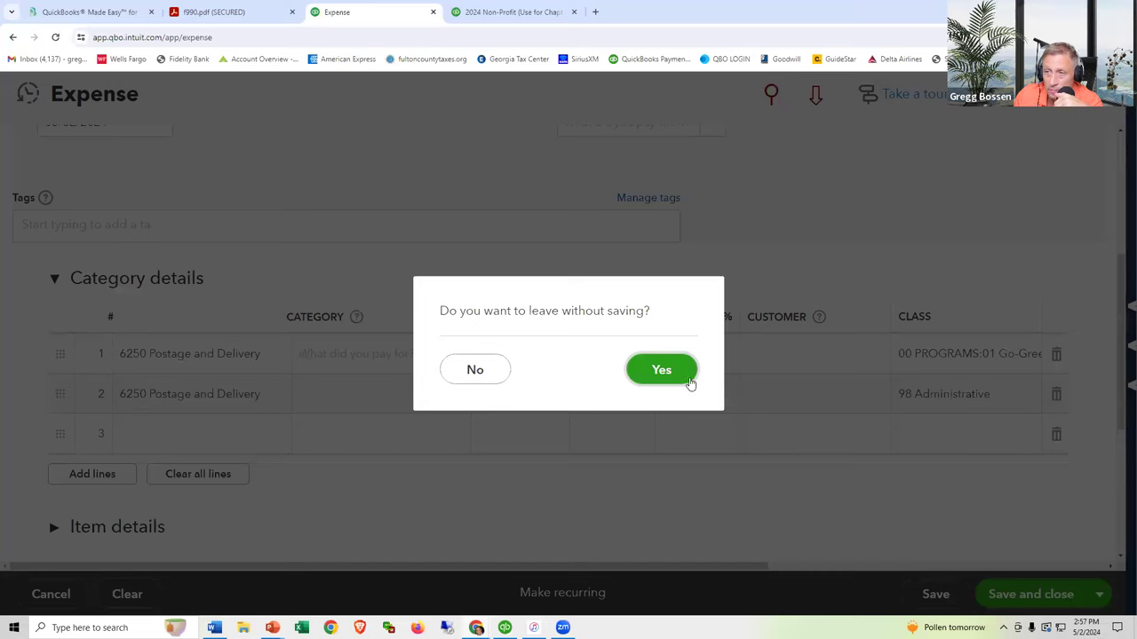
pyautogui.click(680, 369)
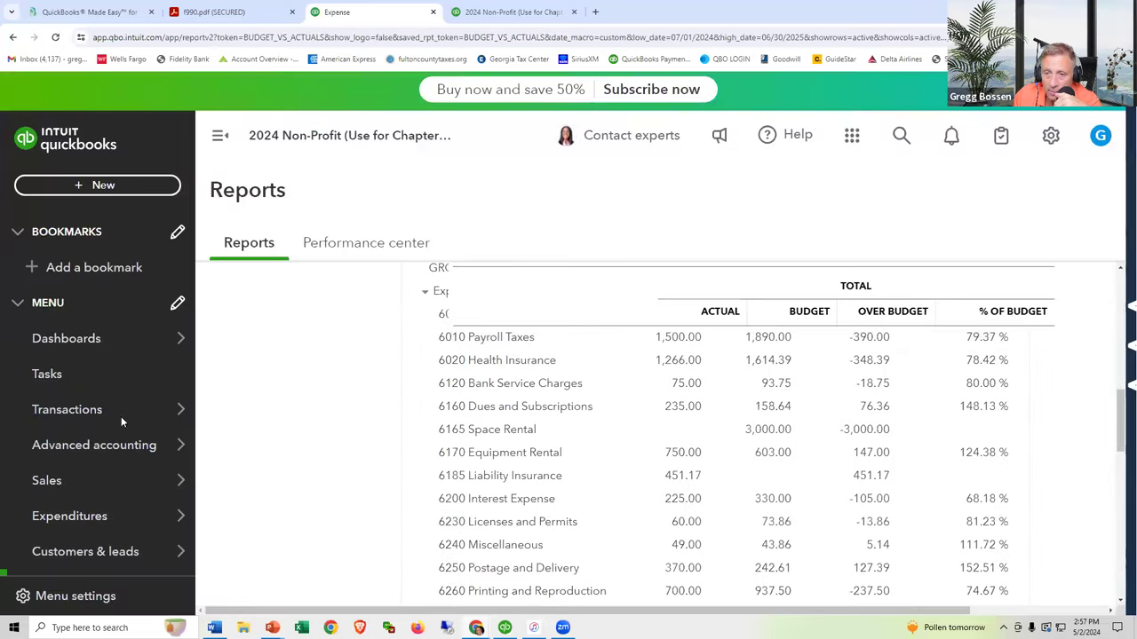
# Open the custom report BOARD REPORTS-Profit & Loss by Class 2024-25.
pyautogui.moveTo(79, 494)
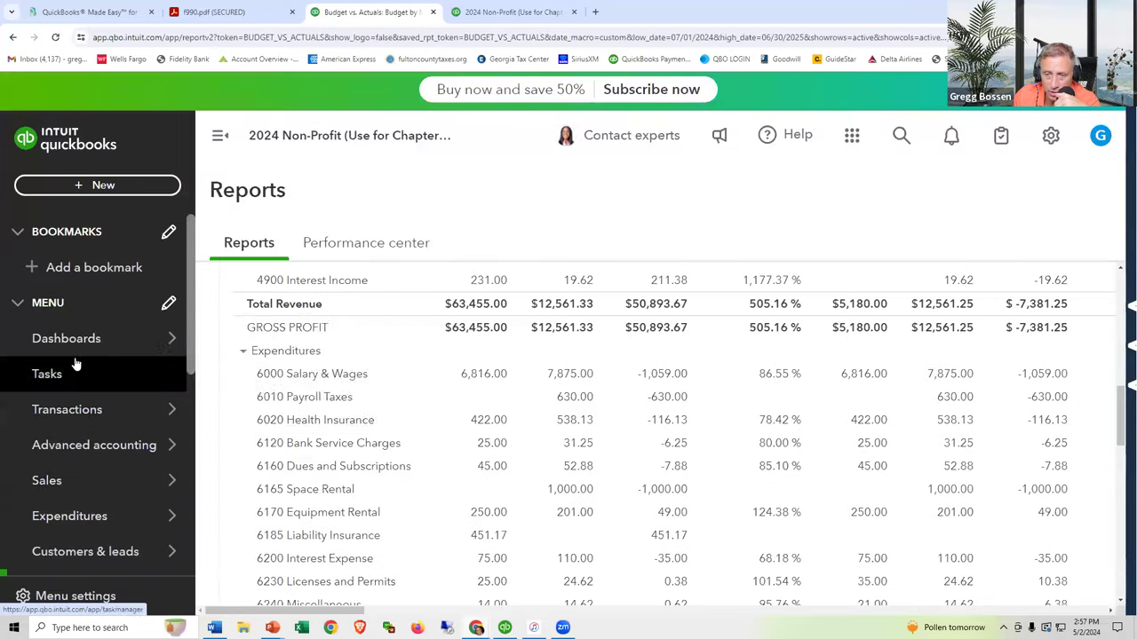
pyautogui.scroll(-2, 86, 496)
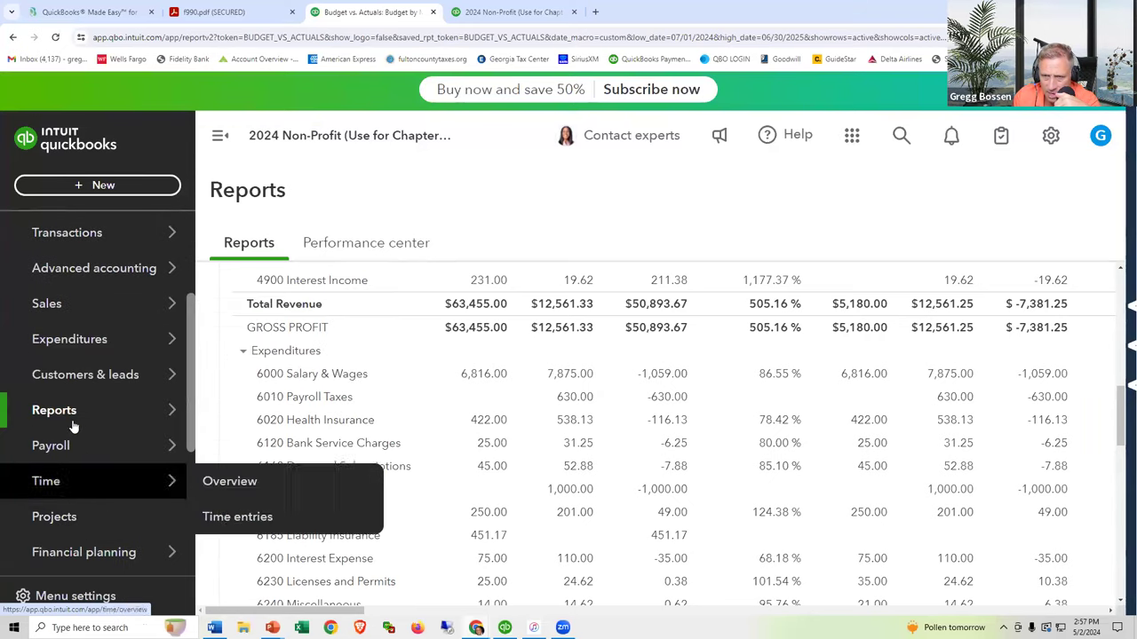
pyautogui.moveTo(71, 417)
pyautogui.click(216, 410)
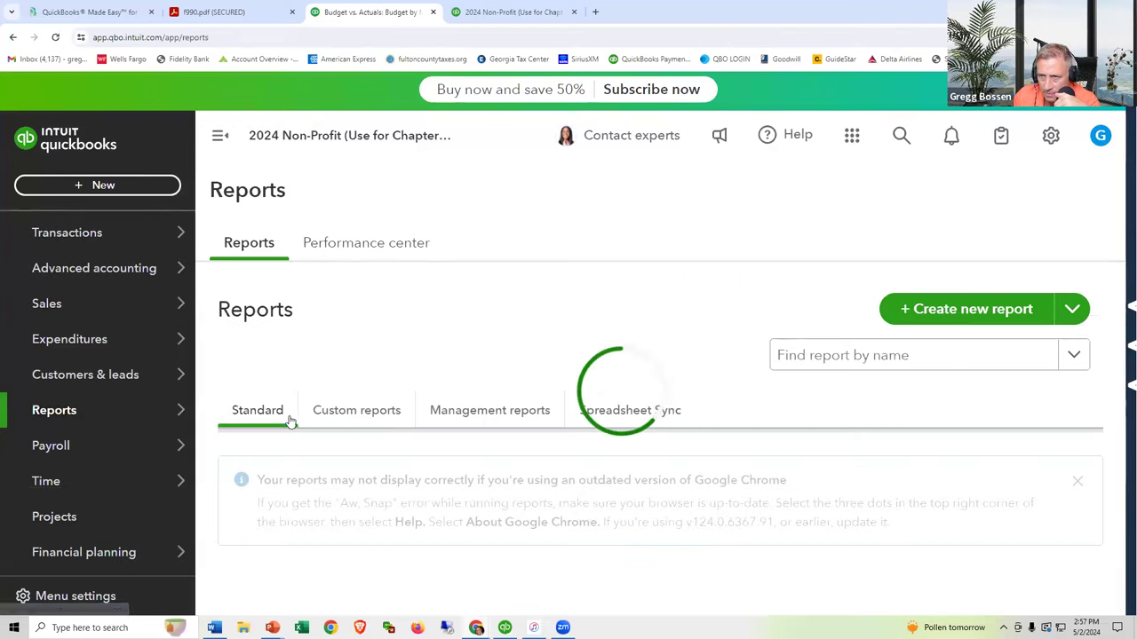
pyautogui.click(332, 413)
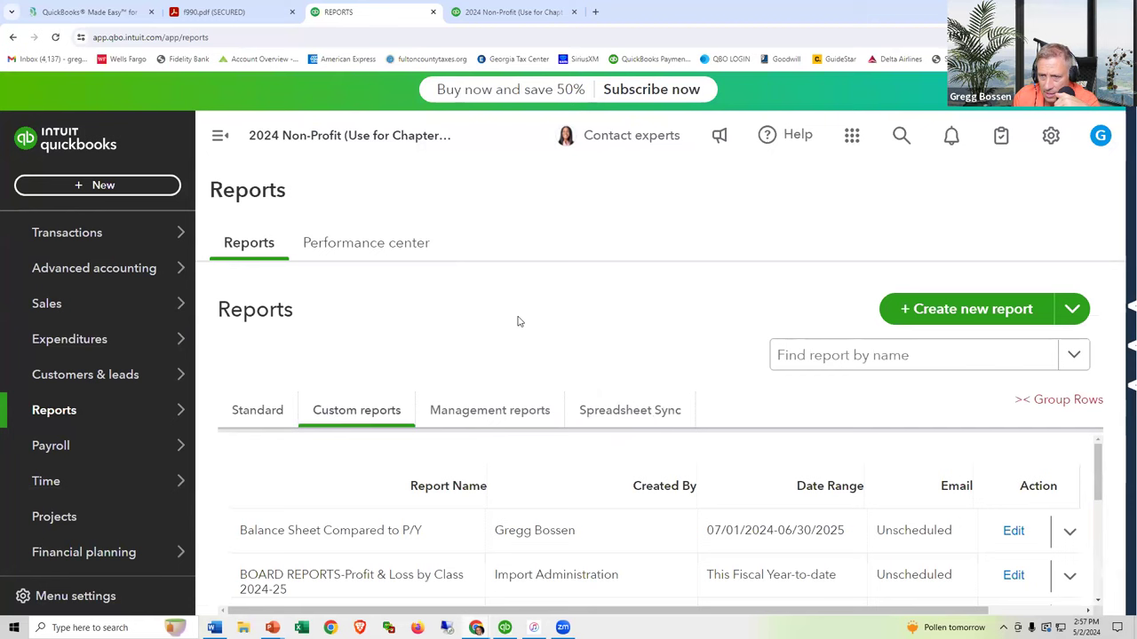
pyautogui.click(371, 575)
# Examine the expenditure rows of the Profit Loss by Class report across the program, administrative and fundraising columns.
pyautogui.scroll(-1, 613, 513)
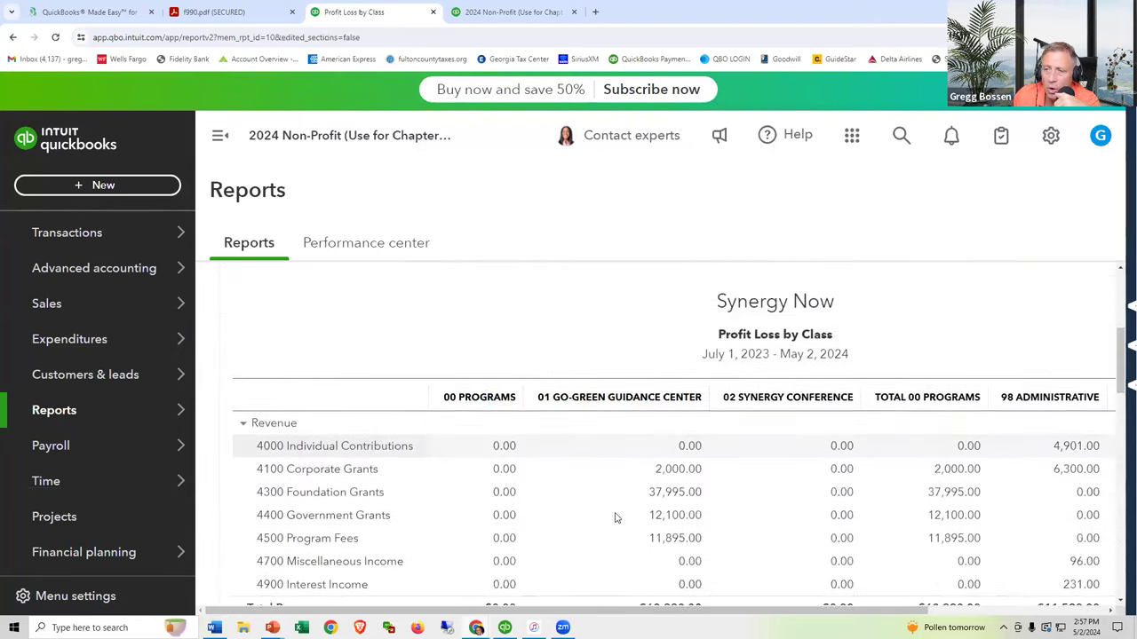
pyautogui.scroll(-4, 616, 518)
pyautogui.scroll(-1, 614, 518)
pyautogui.scroll(1, 614, 519)
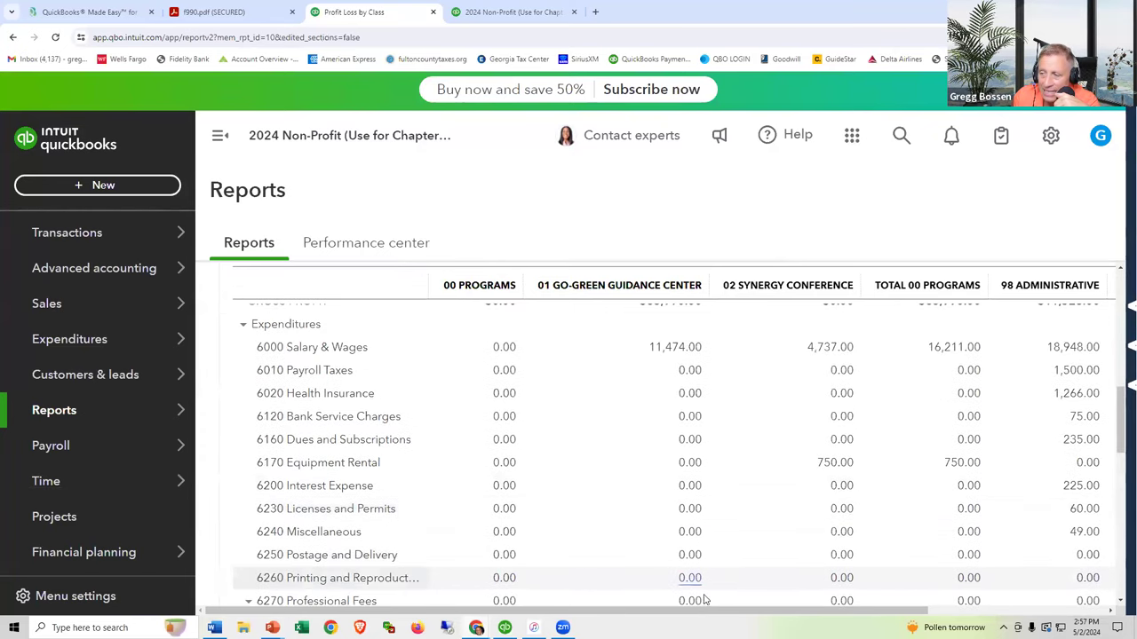
pyautogui.scroll(-1, 756, 613)
pyautogui.hscroll(4, 756, 613)
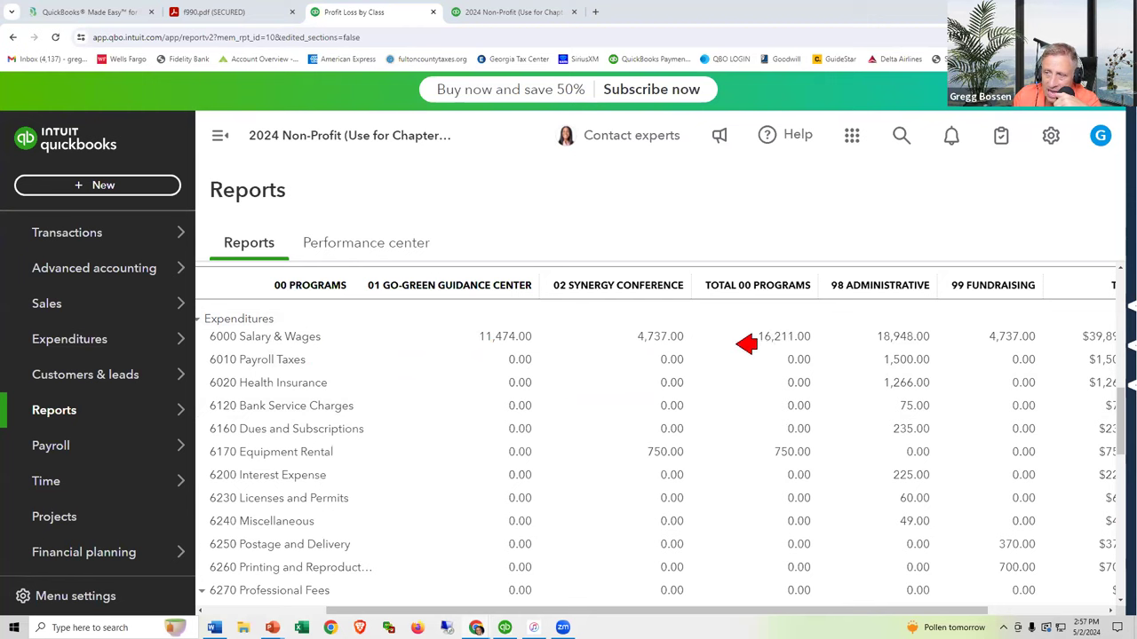
# Examine the Total Expenditures row and mark its amounts in the Total, 98 Administrative and 99 Fundraising columns.
pyautogui.moveTo(1121, 415); pyautogui.dragTo(1121, 546)
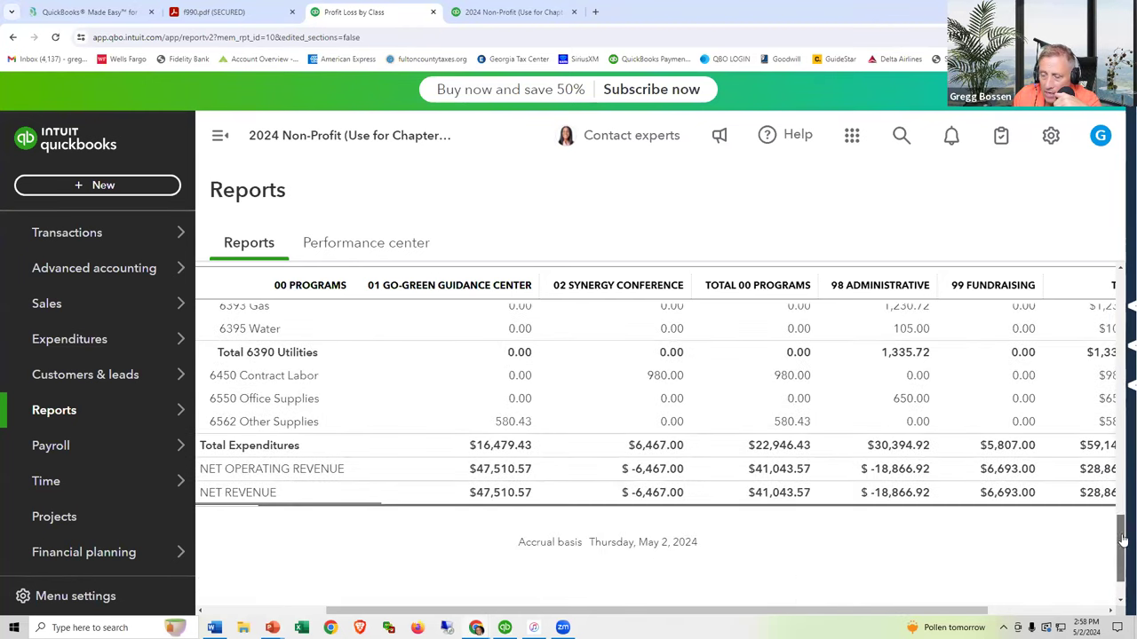
pyautogui.moveTo(974, 610); pyautogui.dragTo(999, 610)
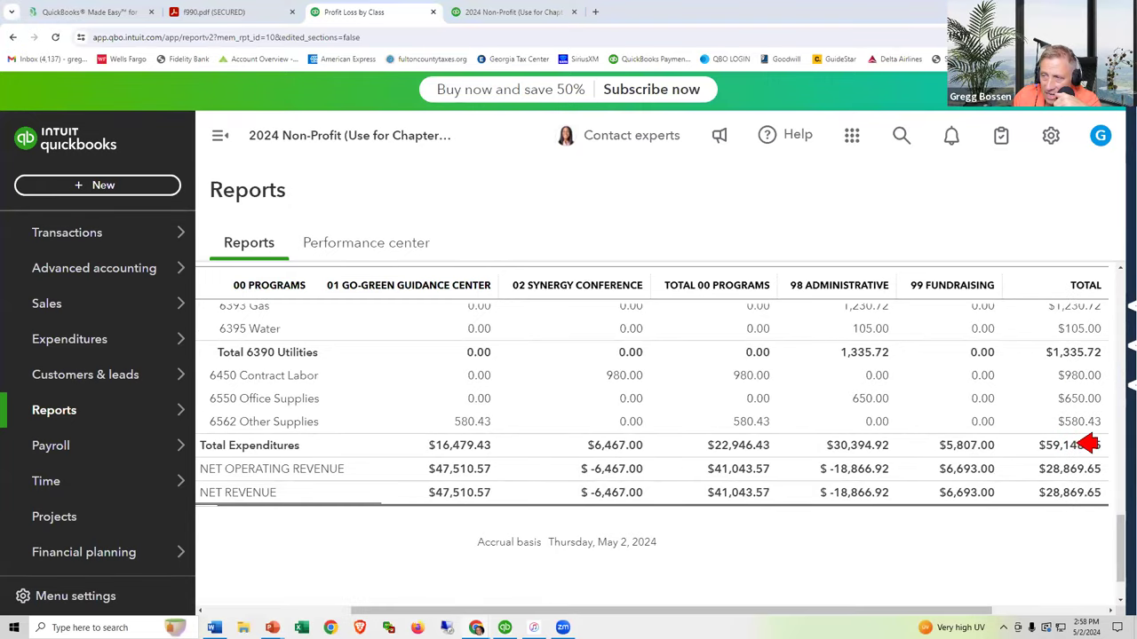
pyautogui.click(1088, 444)
pyautogui.click(897, 448)
pyautogui.click(988, 447)
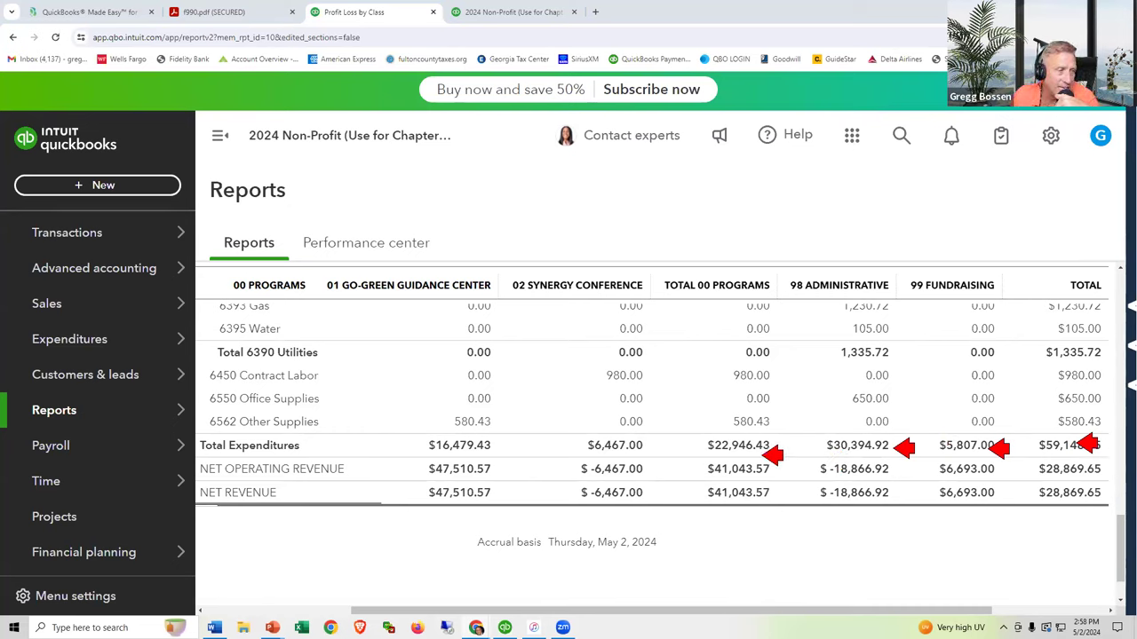
# Mark the Total 00 Programs amount in the Total Expenditures row, and clear the markings from the report.
pyautogui.click(763, 455)
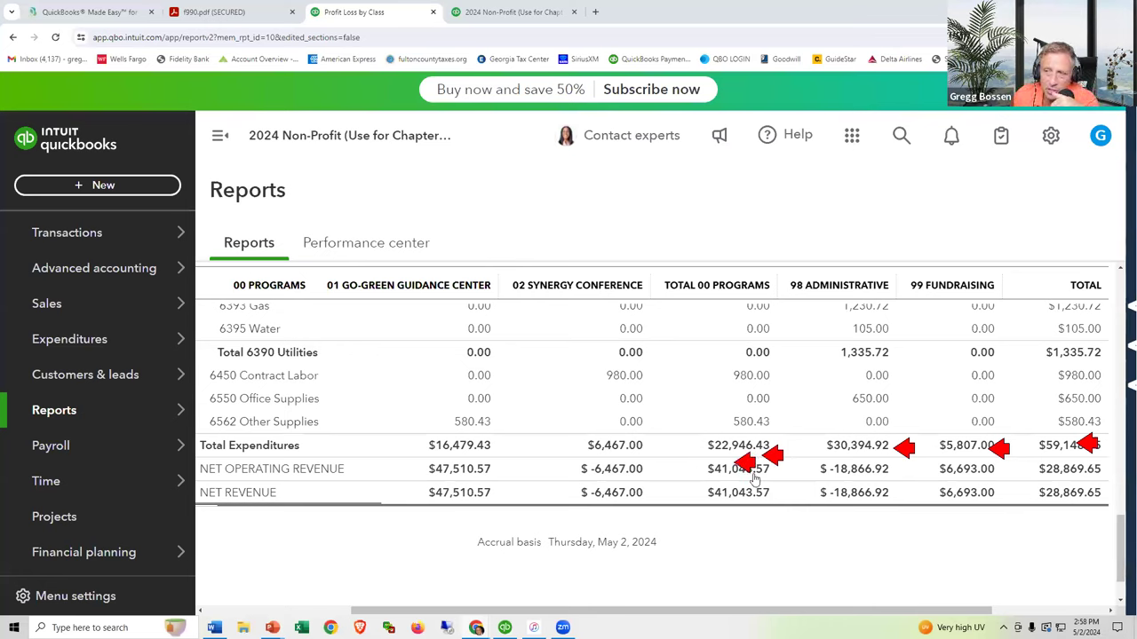
pyautogui.press('Escape')
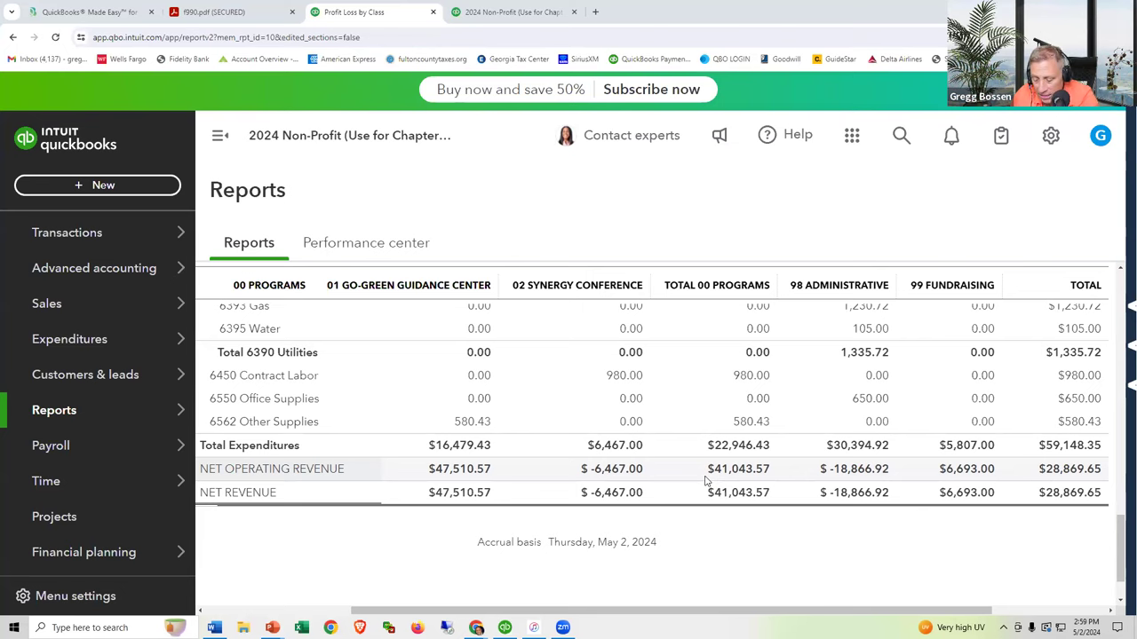
# Switch to the PowerPoint slide show and reveal the third item to track, "Grant that paid it = CUSTOMER".
pyautogui.hotkey('alt', 'Tab')
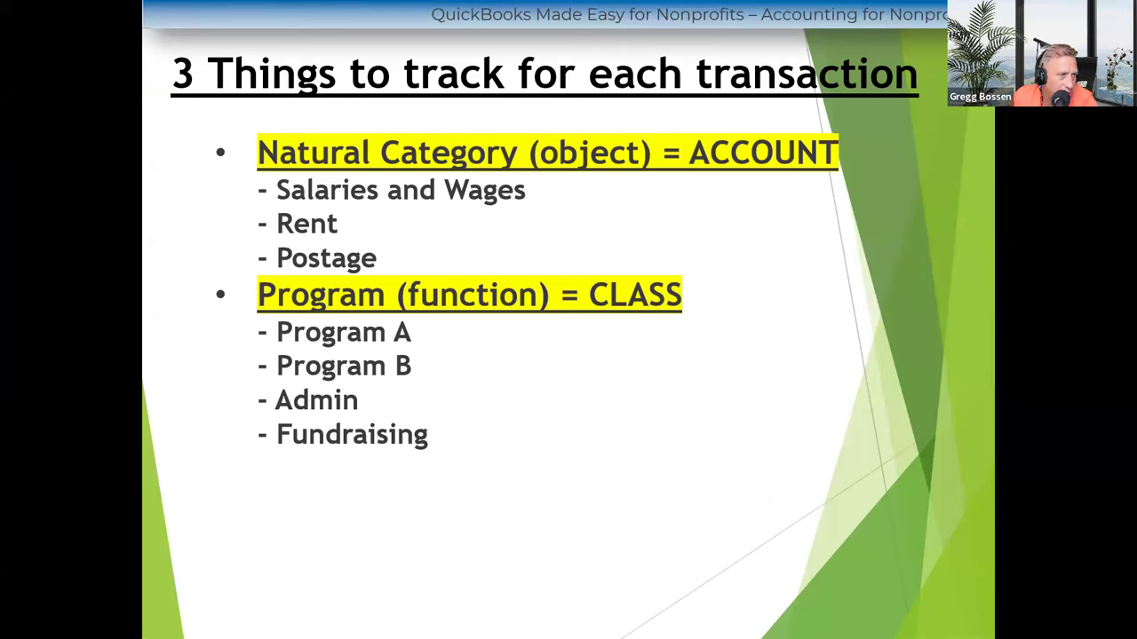
pyautogui.click(595, 423)
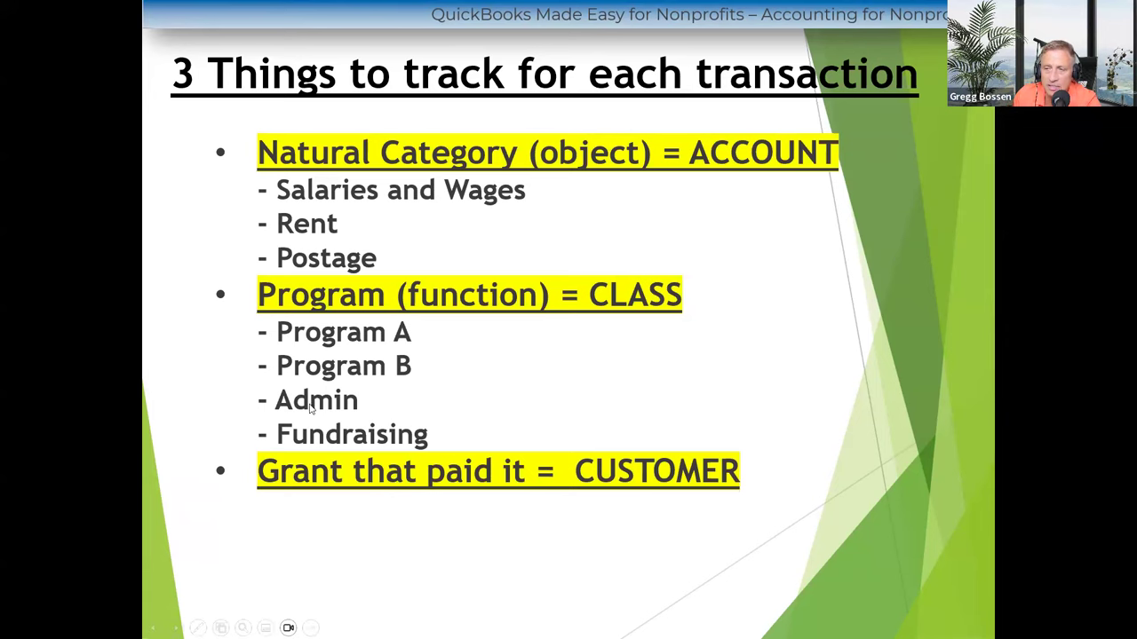
pyautogui.hotkey('ctrl', 'l')
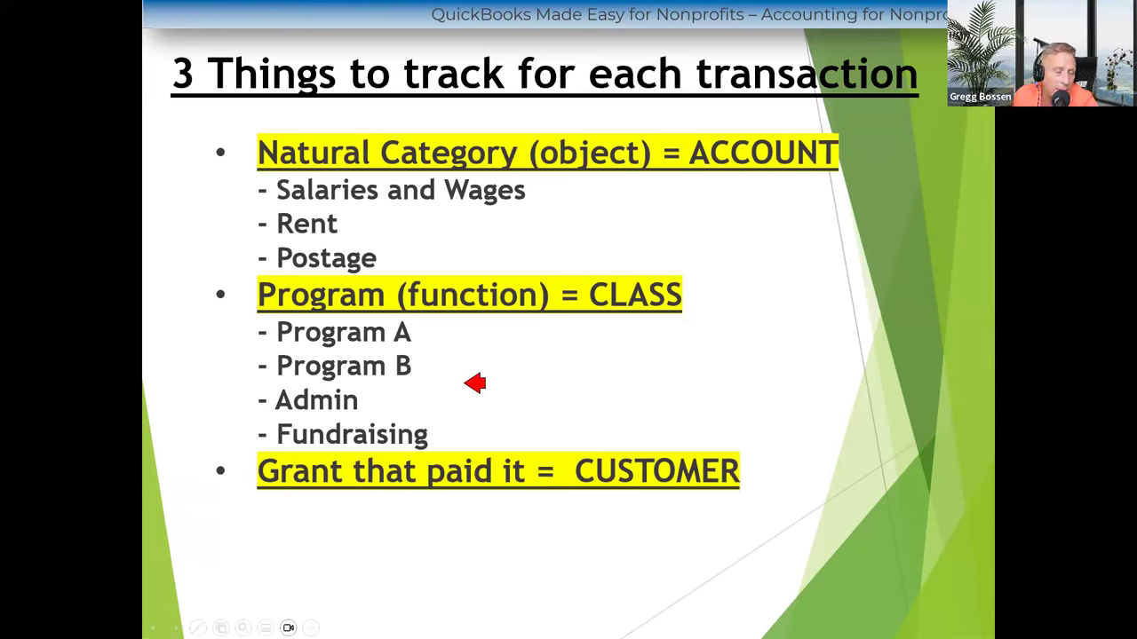
pyautogui.hotkey('ctrl', 'l')
# Switch to Form 990 in the browser and mark the program service, management and general, and fundraising columns of Part IX.
pyautogui.hotkey('alt', 'Tab')
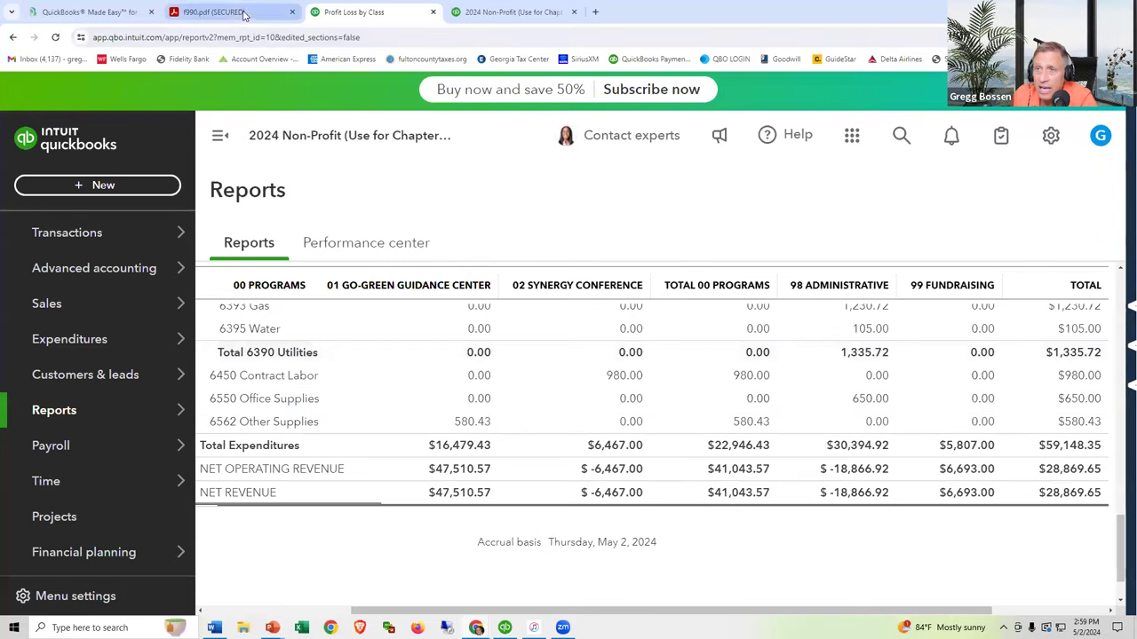
pyautogui.click(214, 11)
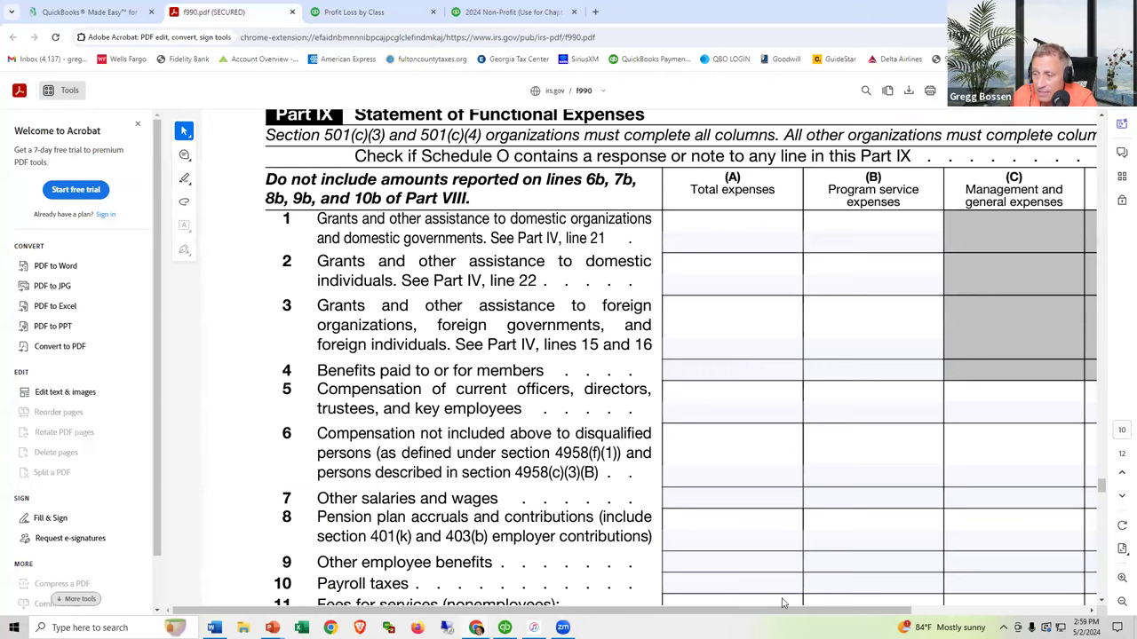
pyautogui.moveTo(823, 613); pyautogui.dragTo(957, 612)
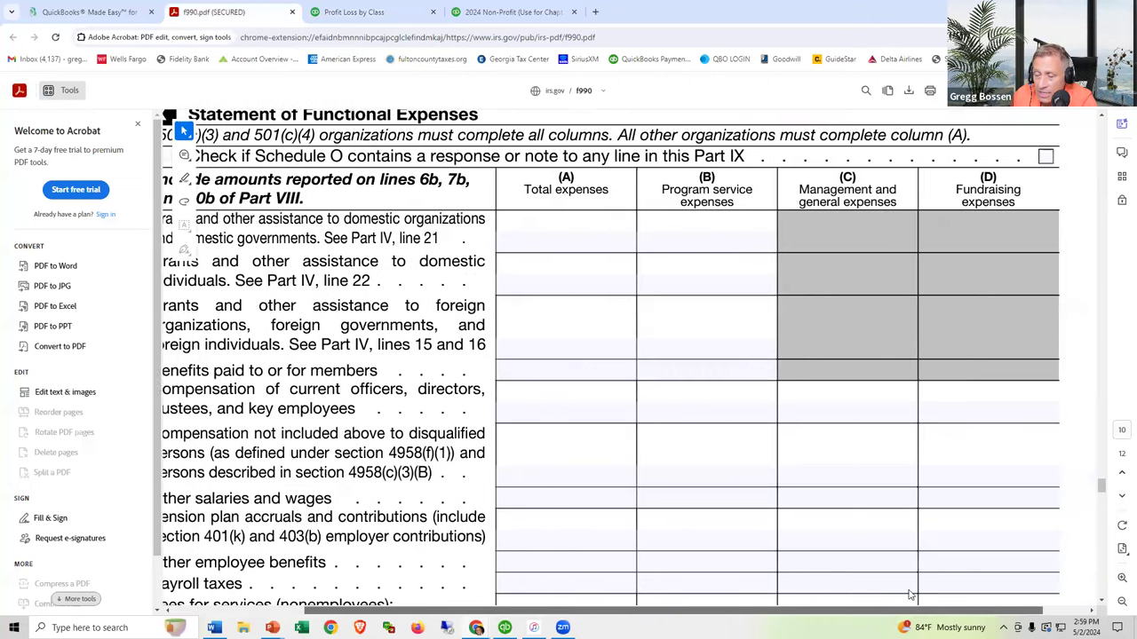
pyautogui.click(762, 198)
pyautogui.click(911, 188)
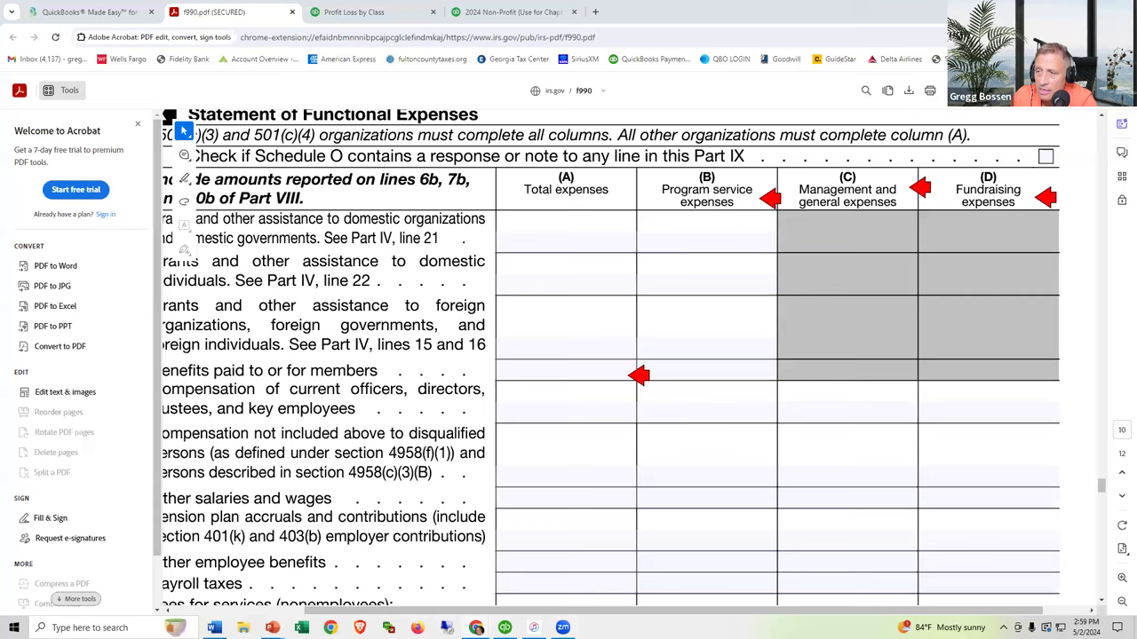
# Examine the natural expense lines of Part IX, such as salaries, payroll taxes, accounting, office expenses, occupancy and travel.
pyautogui.moveTo(630, 613); pyautogui.dragTo(507, 613)
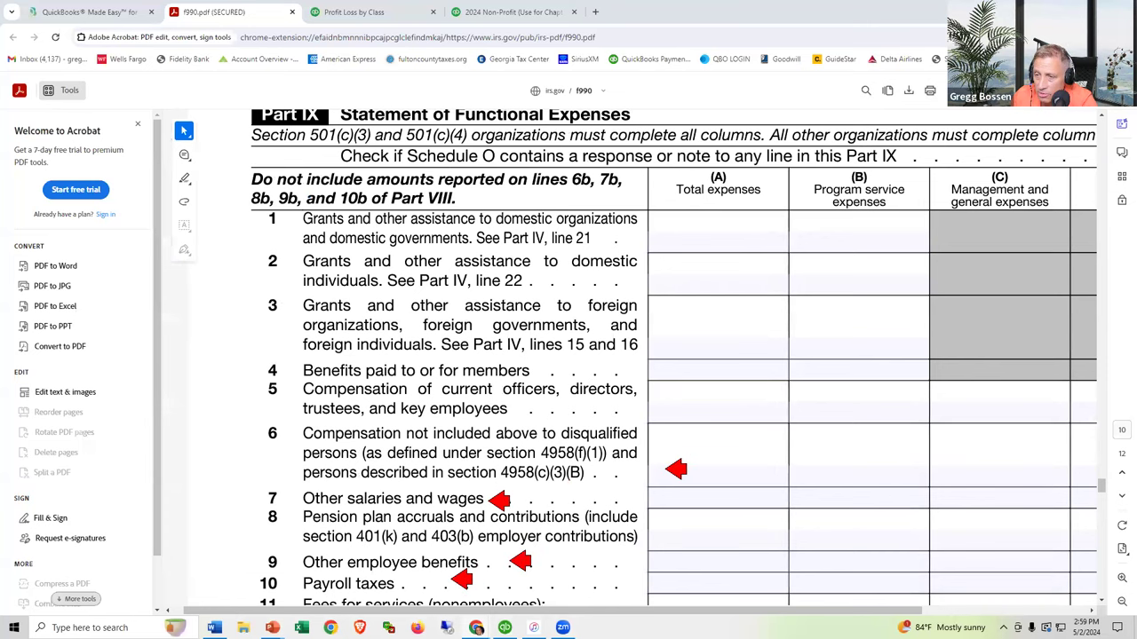
pyautogui.scroll(-4, 684, 489)
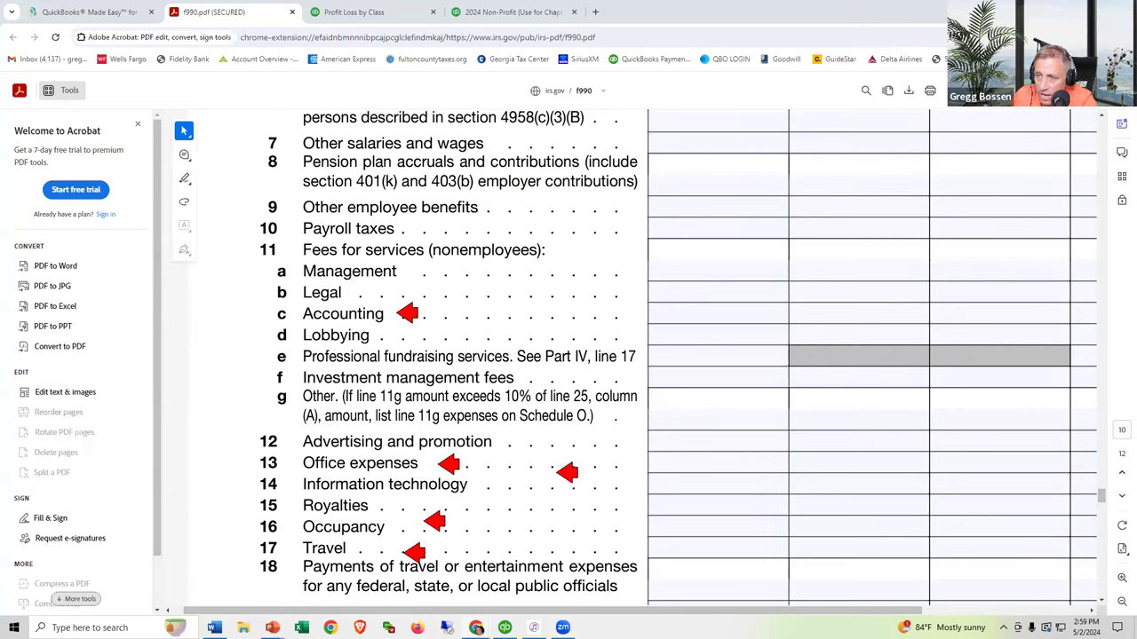
pyautogui.scroll(2, 668, 365)
pyautogui.scroll(4, 668, 365)
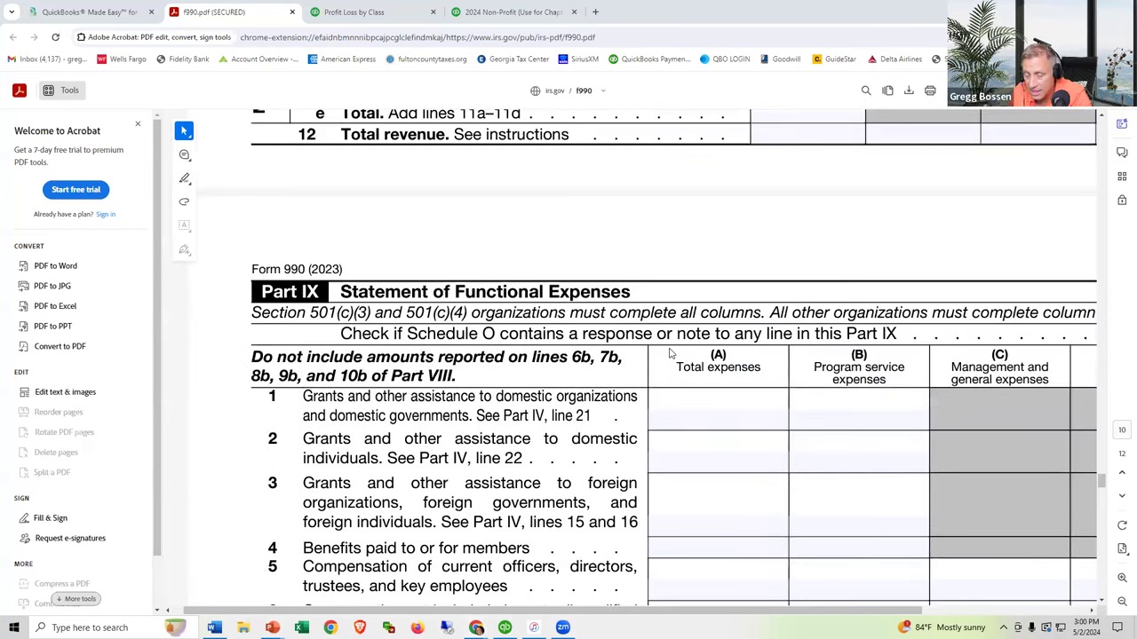
pyautogui.hotkey('alt', 'Tab')
pyautogui.hotkey('alt', 'Tab')
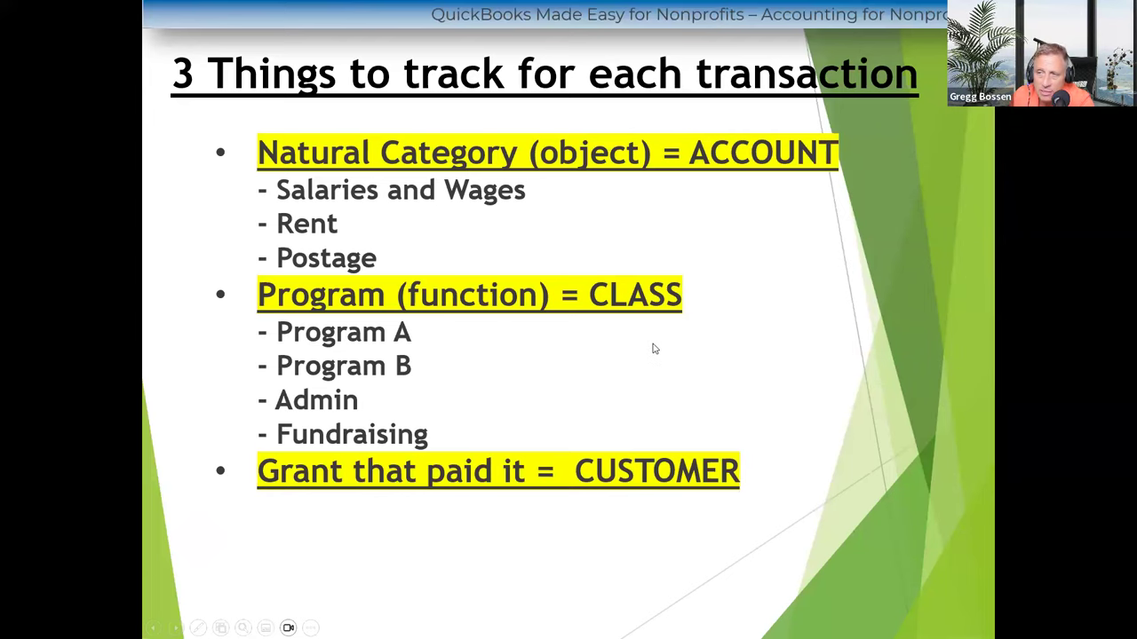
pyautogui.hotkey('alt', 'Tab')
pyautogui.hotkey('alt', 'Tab')
pyautogui.hotkey('alt', 'Tab')
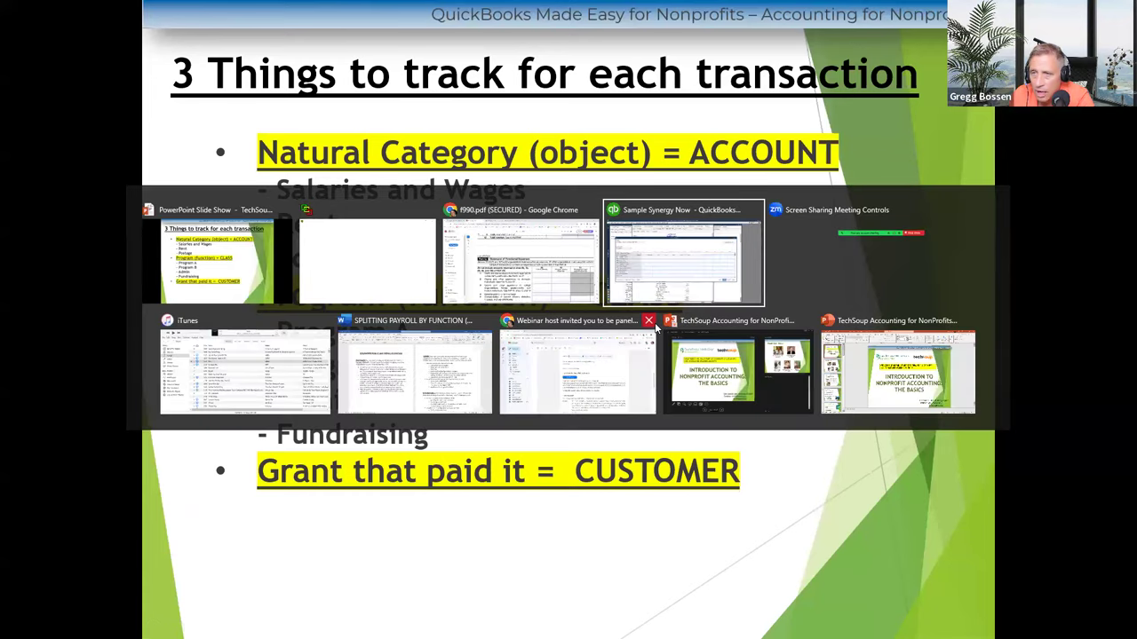
pyautogui.hotkey('alt', 'Tab')
pyautogui.hotkey('alt', 'Tab')
pyautogui.hotkey('alt', 'Tab')
pyautogui.hotkey('alt', 'Tab')
pyautogui.hotkey('alt', 'Tab')
pyautogui.hotkey('alt', 'Tab')
pyautogui.hotkey('alt', 'Tab')
pyautogui.hotkey('alt', 'Tab')
pyautogui.hotkey('alt', 'Tab')
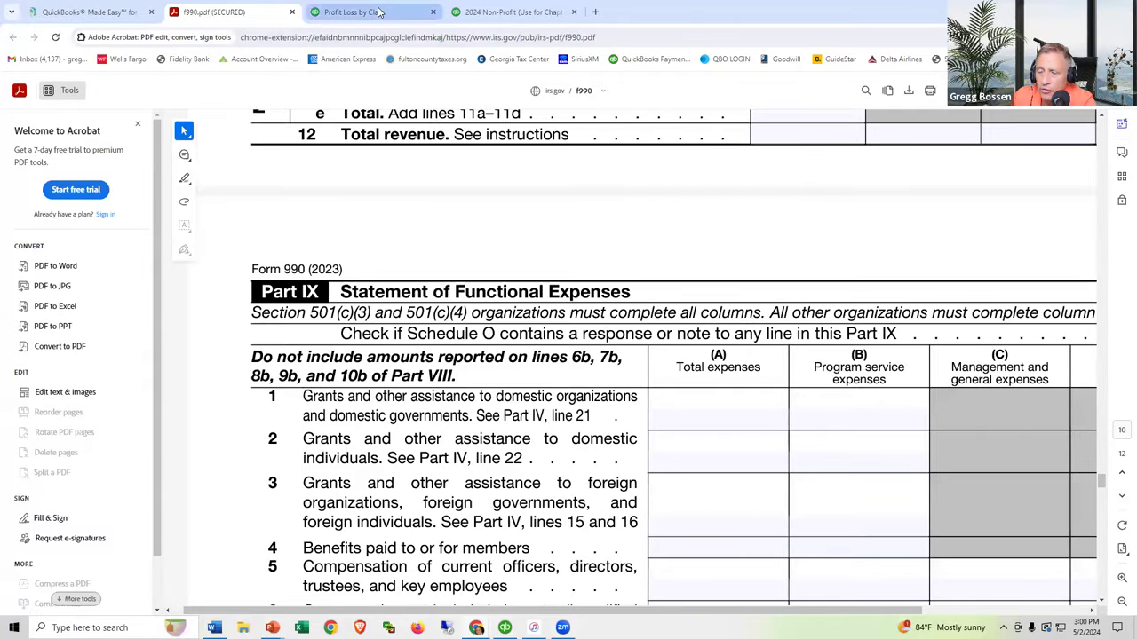
# Go back to QuickBooks Online and start a new expenditure, showing its category details.
pyautogui.click(387, 14)
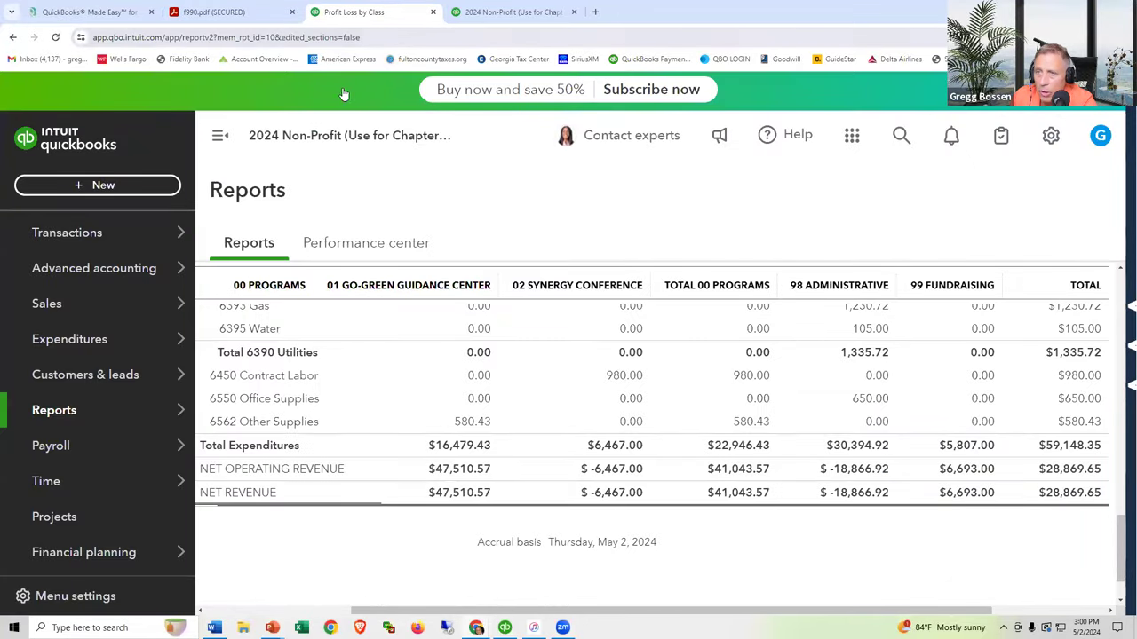
pyautogui.click(466, 16)
pyautogui.click(400, 13)
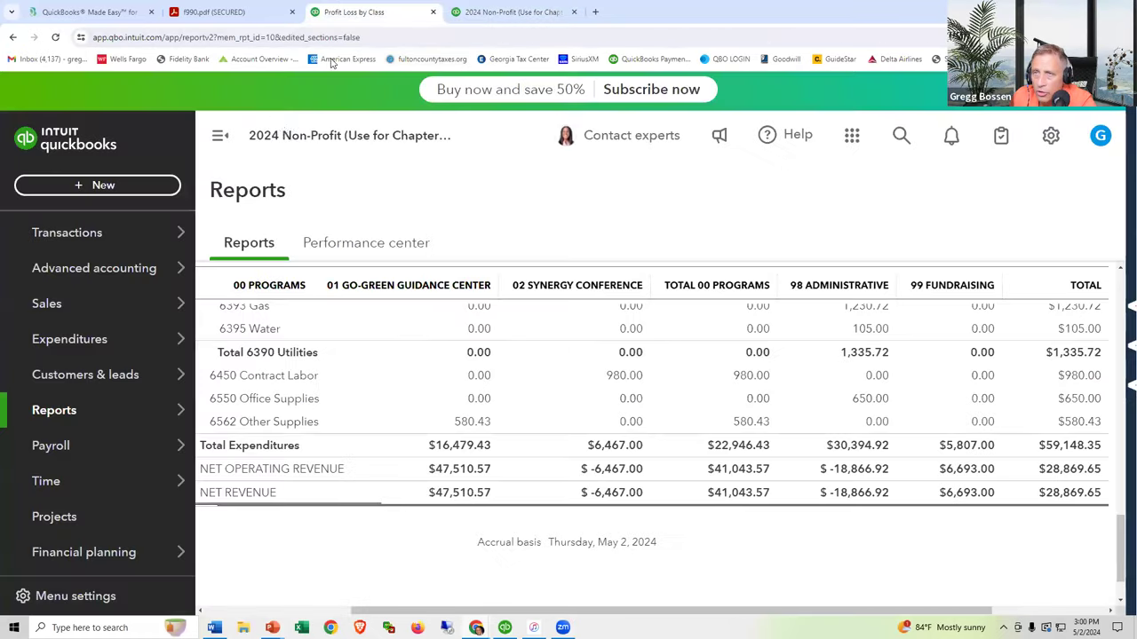
pyautogui.click(160, 188)
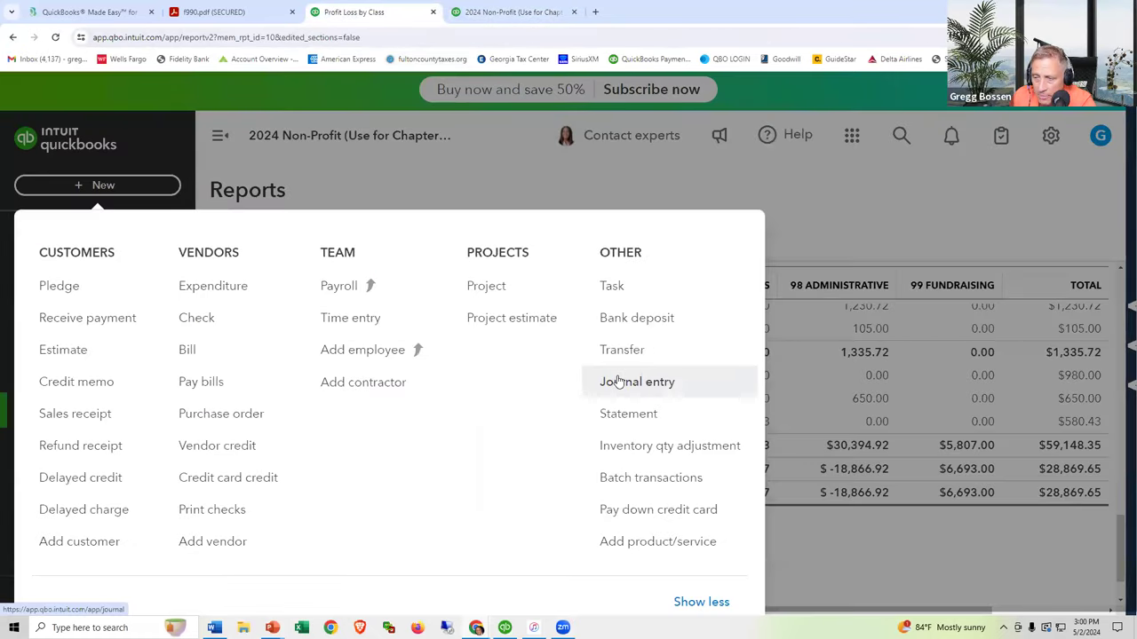
pyautogui.click(210, 296)
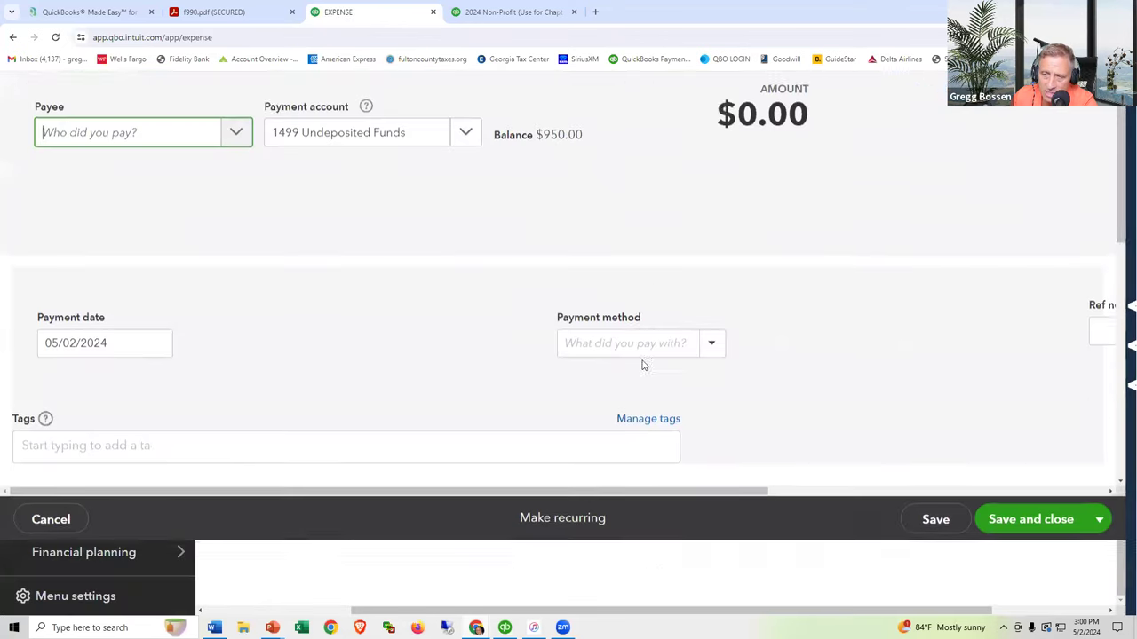
pyautogui.scroll(-4, 734, 367)
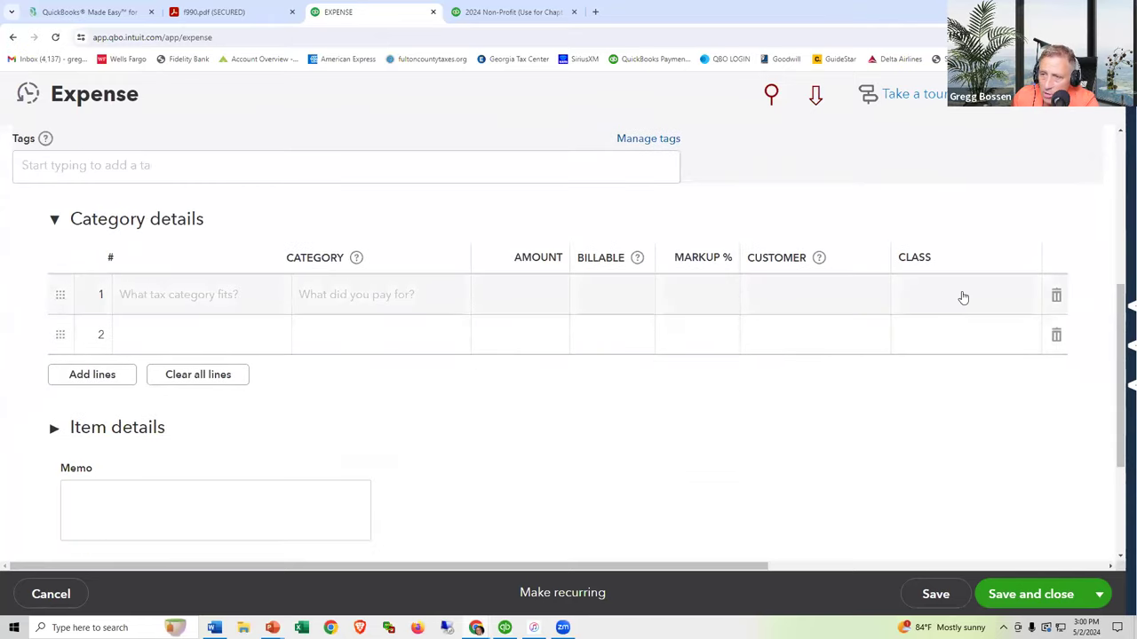
# Assign class 03 Aware Campaign and customer Help 4 U Grants Foundation to the first category line of the expense.
pyautogui.click(963, 297)
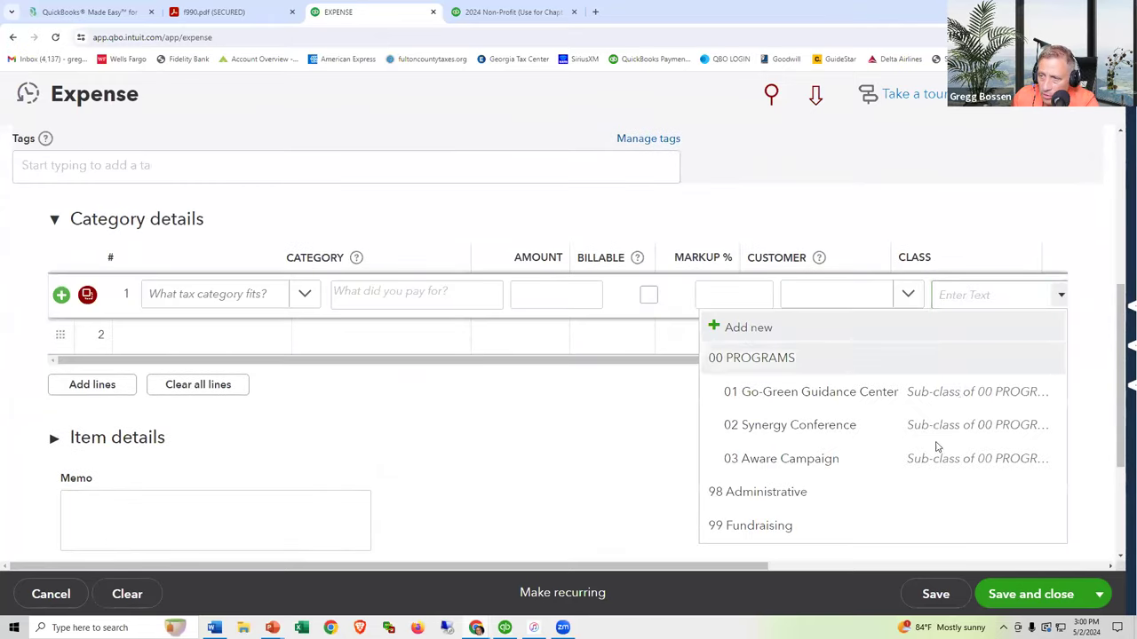
pyautogui.click(890, 464)
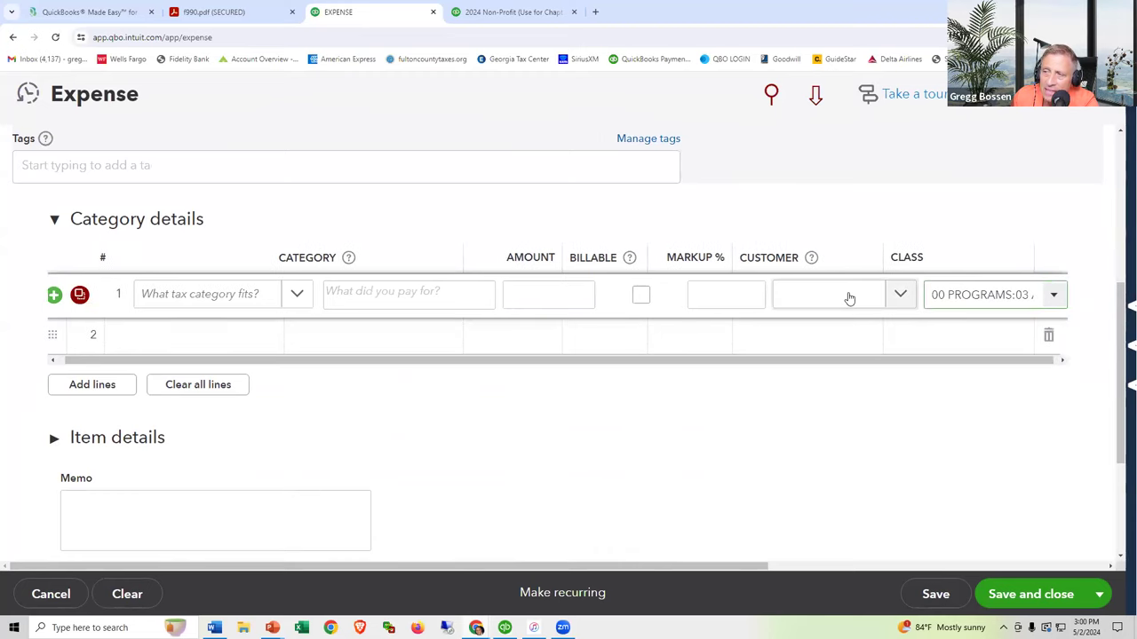
pyautogui.click(849, 297)
pyautogui.scroll(-2, 754, 491)
pyautogui.scroll(-2, 753, 490)
pyautogui.click(727, 450)
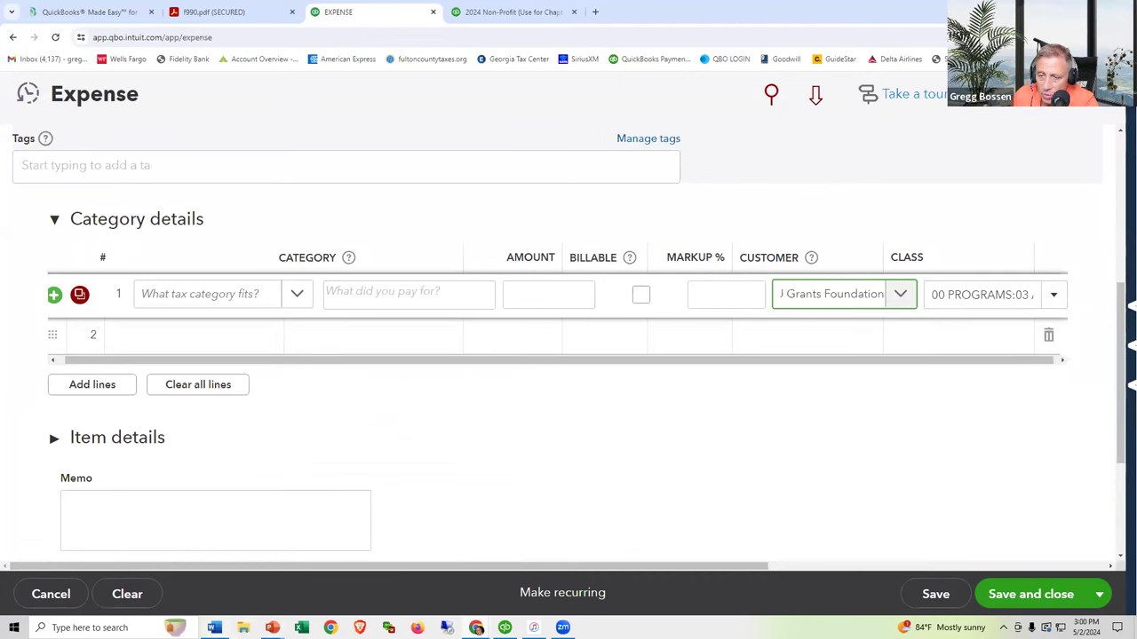
# Switch to the Word document SPLITTING PAYROLL BY FUNCTION, review its program, admin and fundraising guidance, and close it.
pyautogui.click(215, 564)
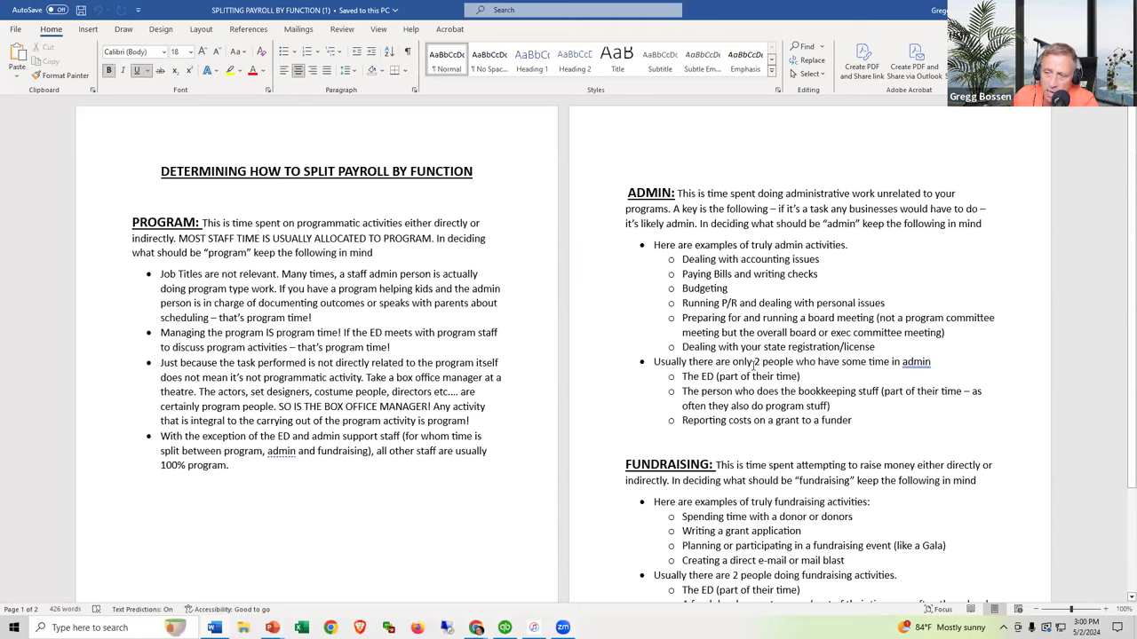
pyautogui.scroll(-2, 754, 366)
pyautogui.scroll(-1, 754, 367)
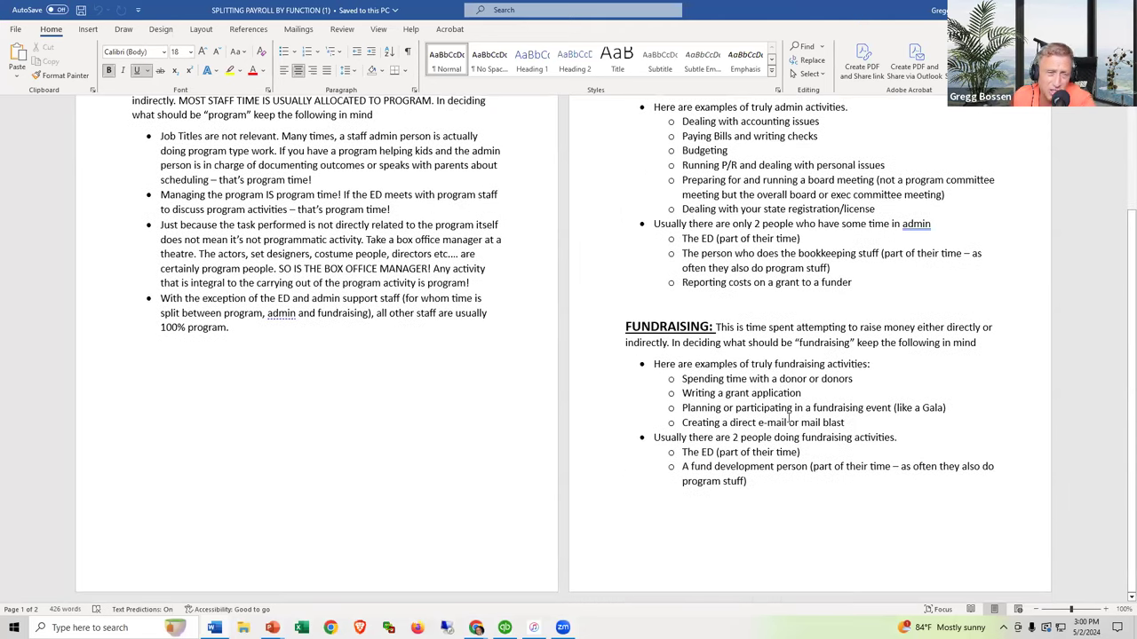
pyautogui.scroll(3, 788, 418)
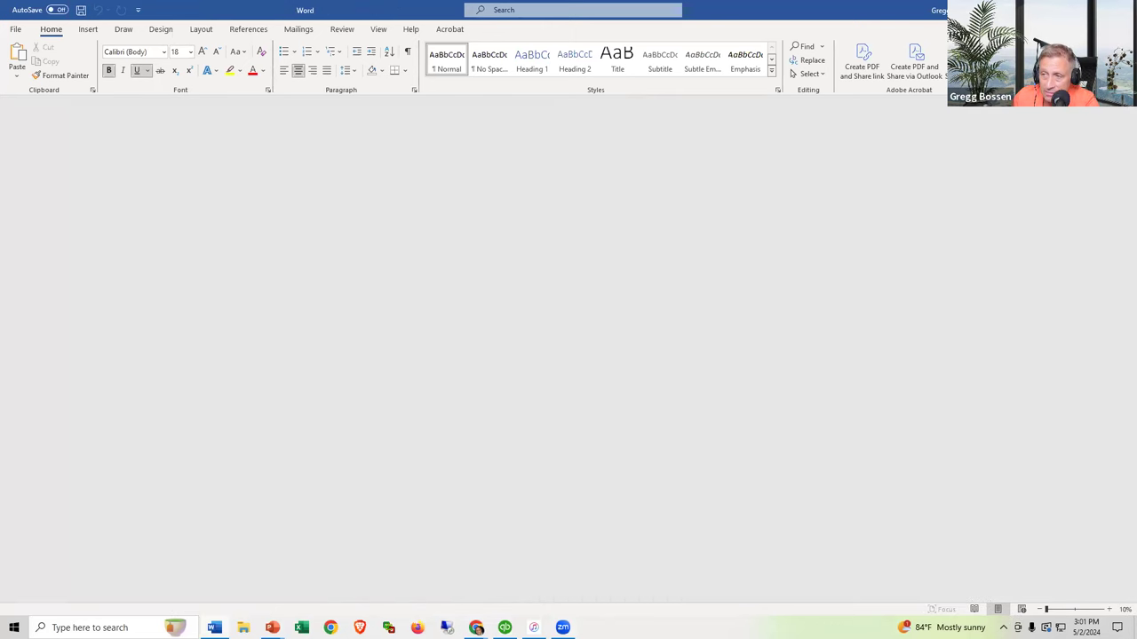
pyautogui.hotkey('alt', 'Tab')
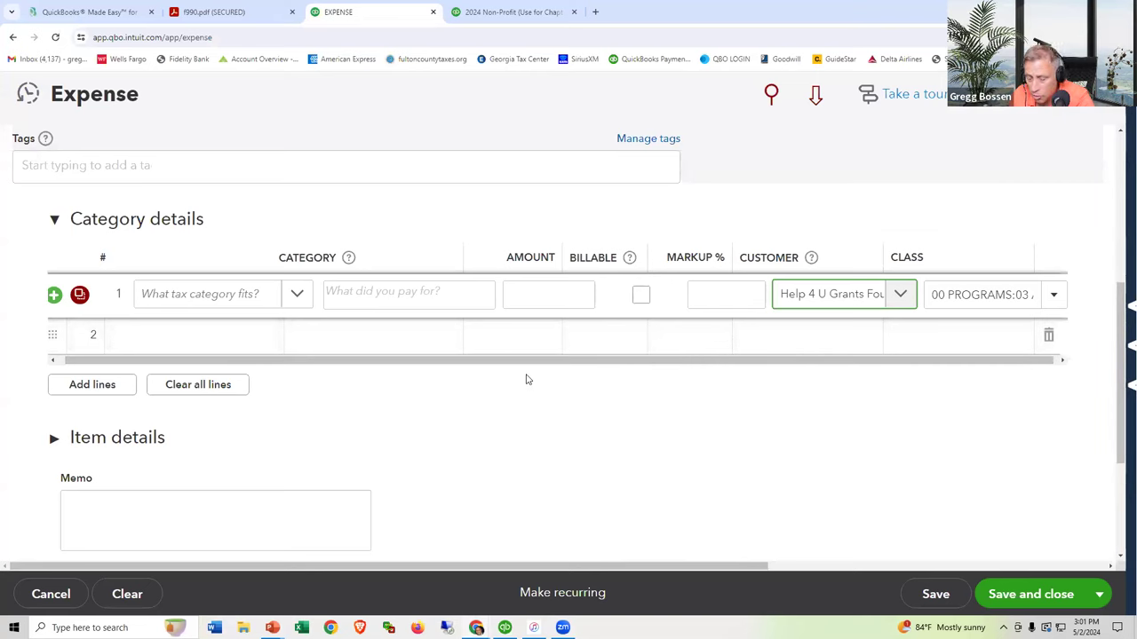
# Switch to the PowerPoint slide show and advance past the labelled expense example to the "WHERE TO GO FOR MORE INFO" slide.
pyautogui.hotkey('alt', 'Tab')
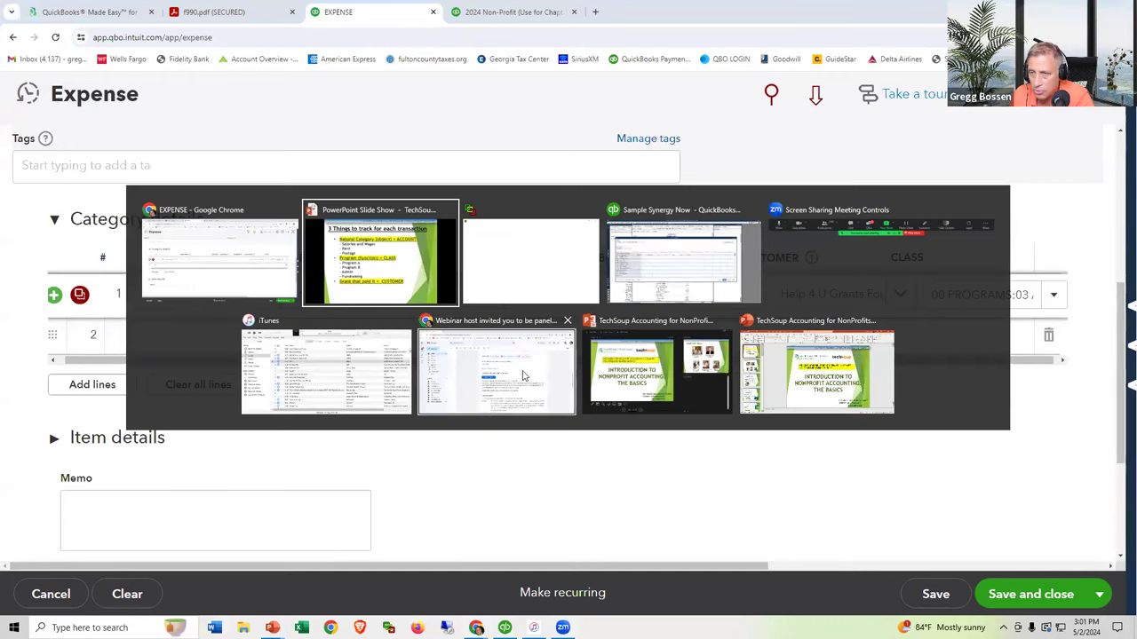
pyautogui.press('Right')
pyautogui.press('Right')
pyautogui.press('Right')
pyautogui.press('Right')
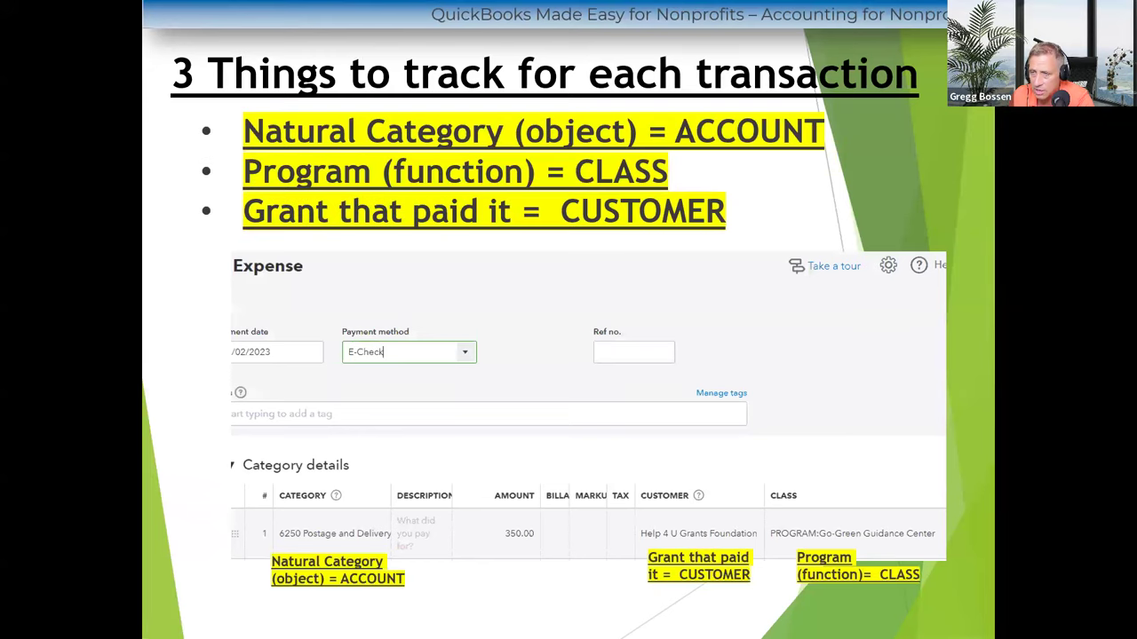
pyautogui.press('Right')
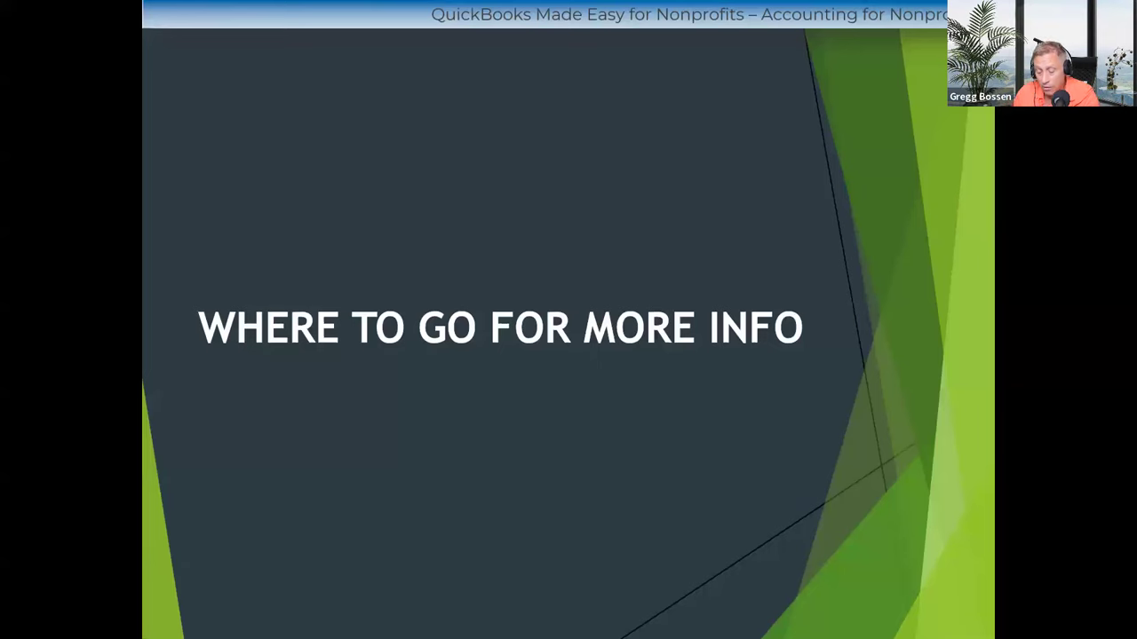
# Open the Webinars page of the QuickBooks Made Easy for Nonprofits website and look at the June 2024 Fundamentals 3 Day Series.
pyautogui.hotkey('alt', 'Tab')
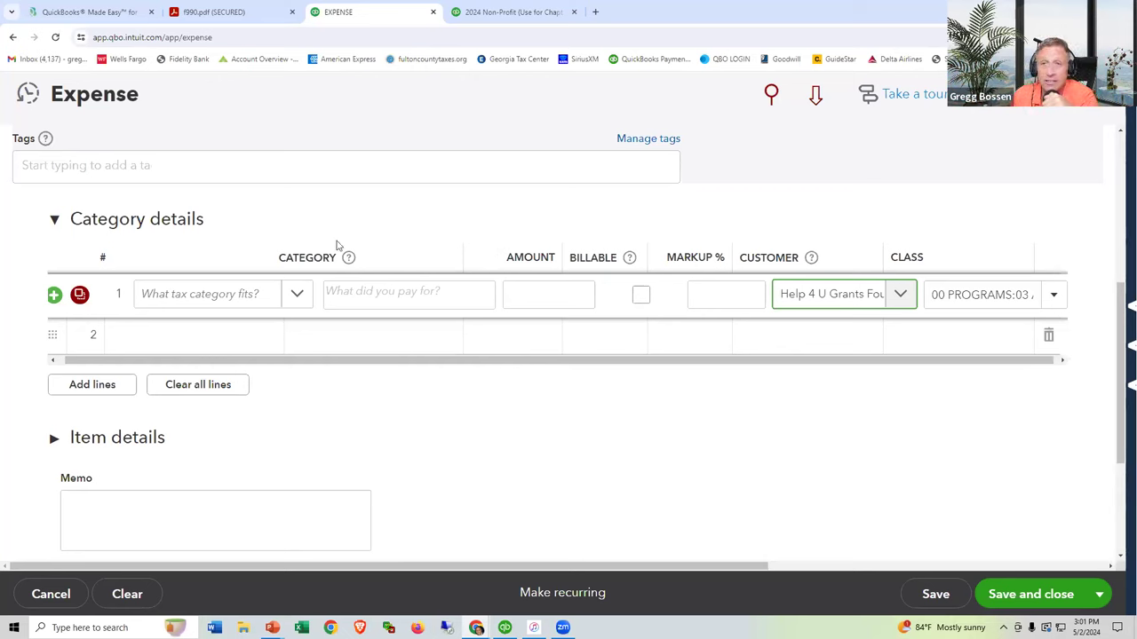
pyautogui.click(109, 16)
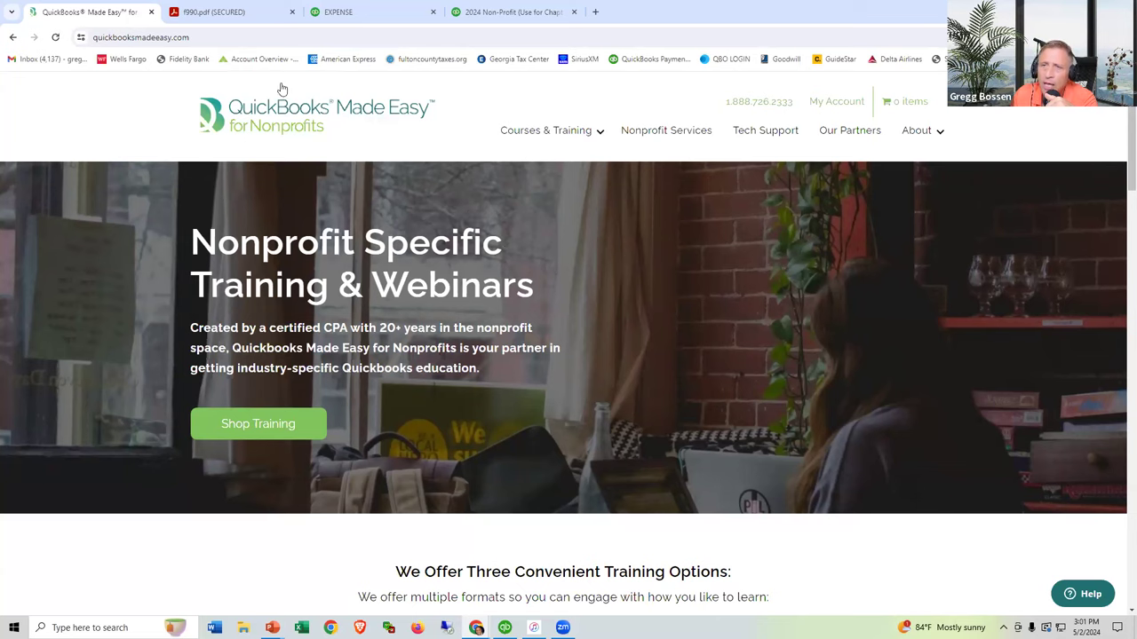
pyautogui.moveTo(531, 139)
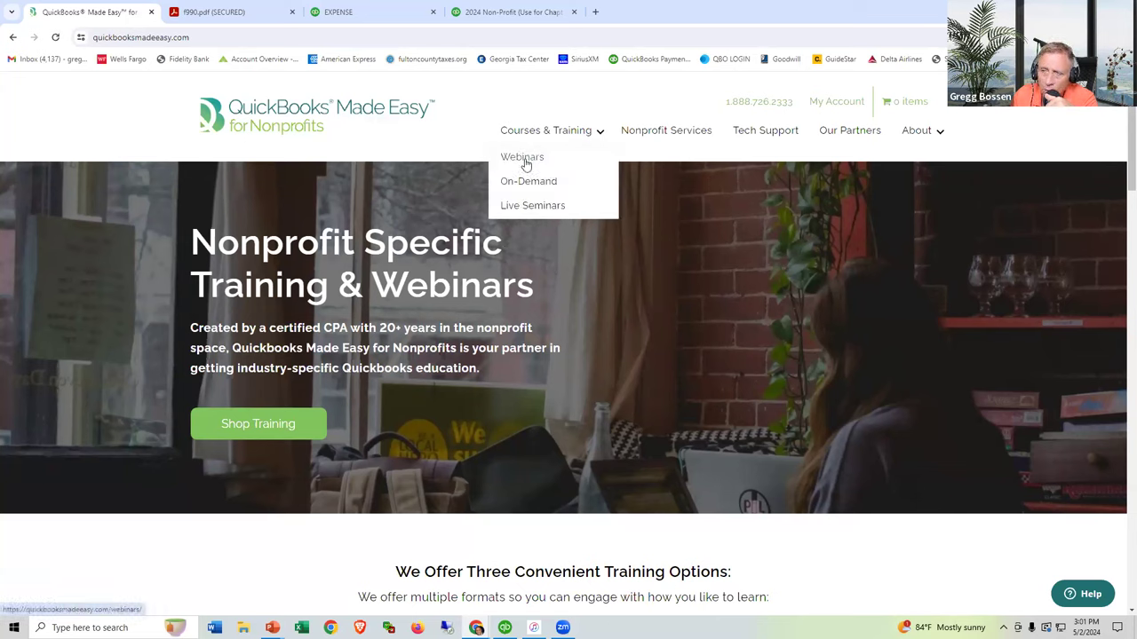
pyautogui.click(523, 159)
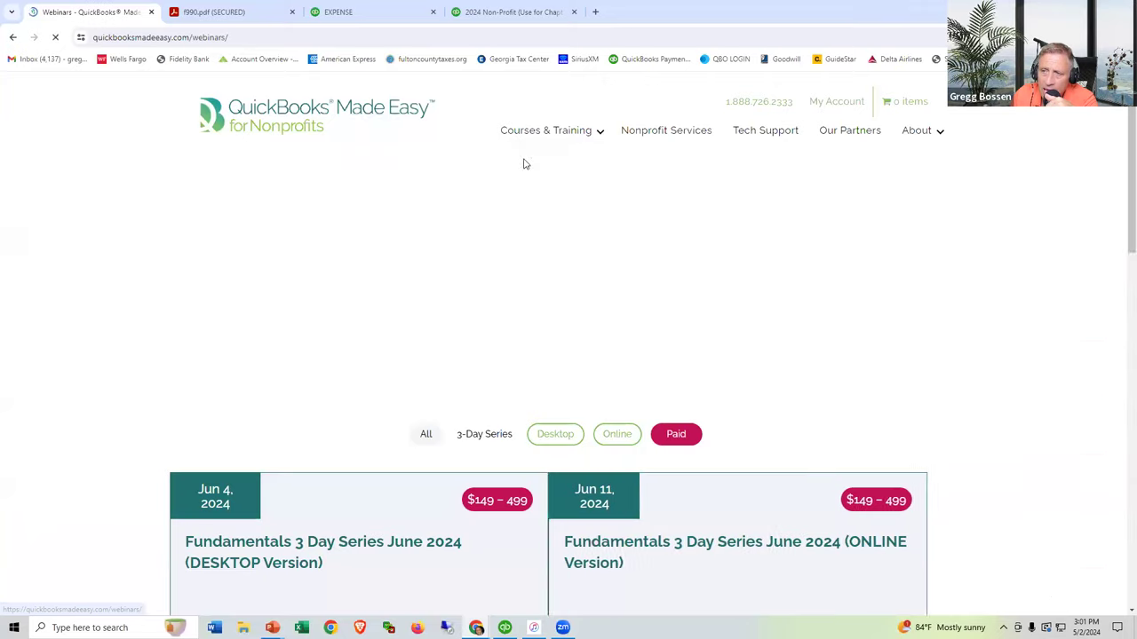
pyautogui.scroll(-2, 551, 258)
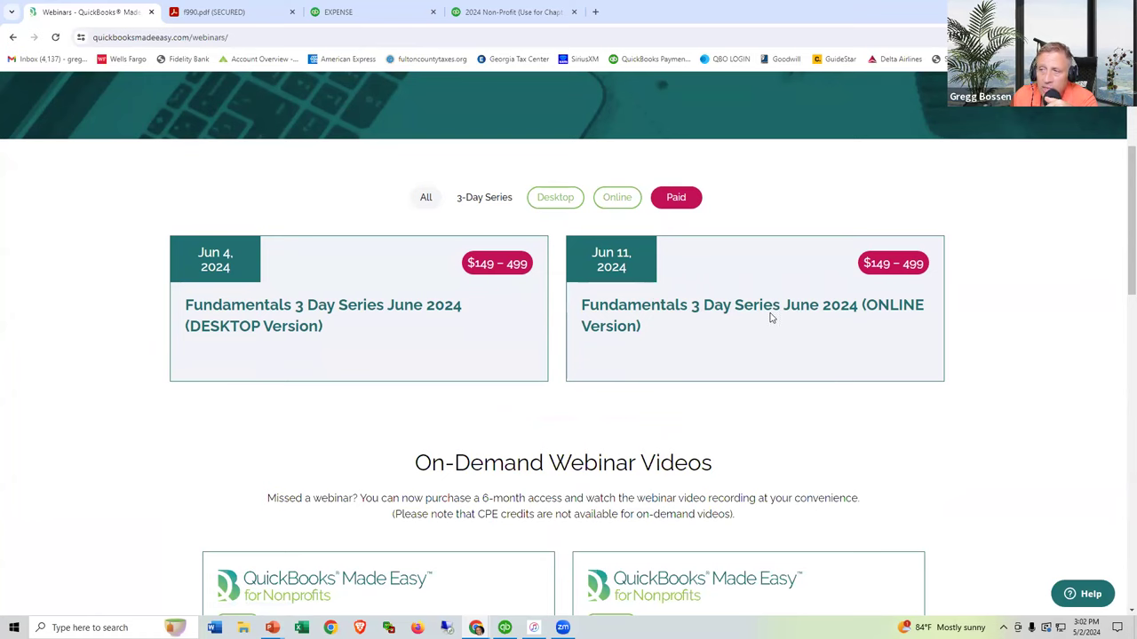
# Open the Fundamentals 3 Day Series June 2024 (ONLINE Version) event and review its Day 1, Day 2 and Day 3 topics.
pyautogui.click(724, 308)
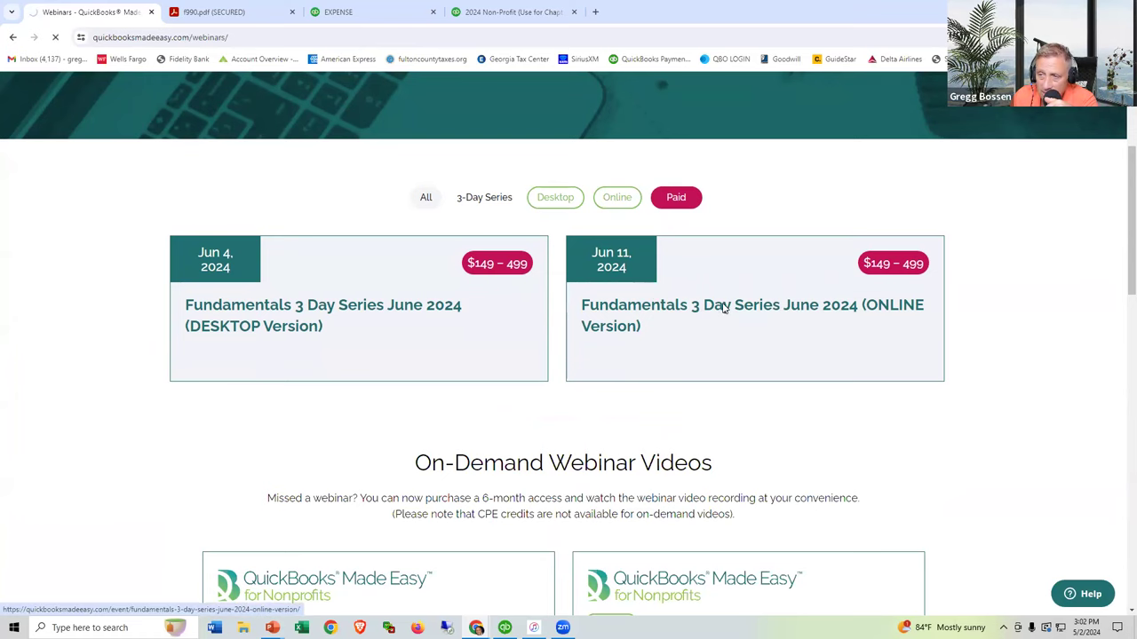
pyautogui.scroll(-3, 724, 304)
pyautogui.scroll(-1, 724, 304)
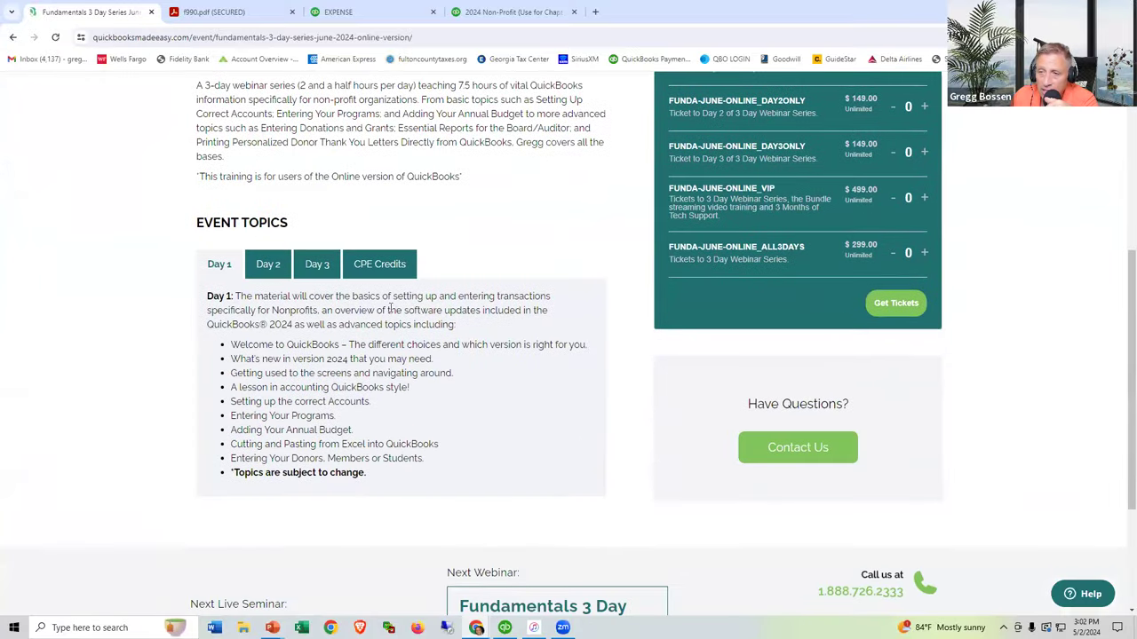
pyautogui.click(280, 264)
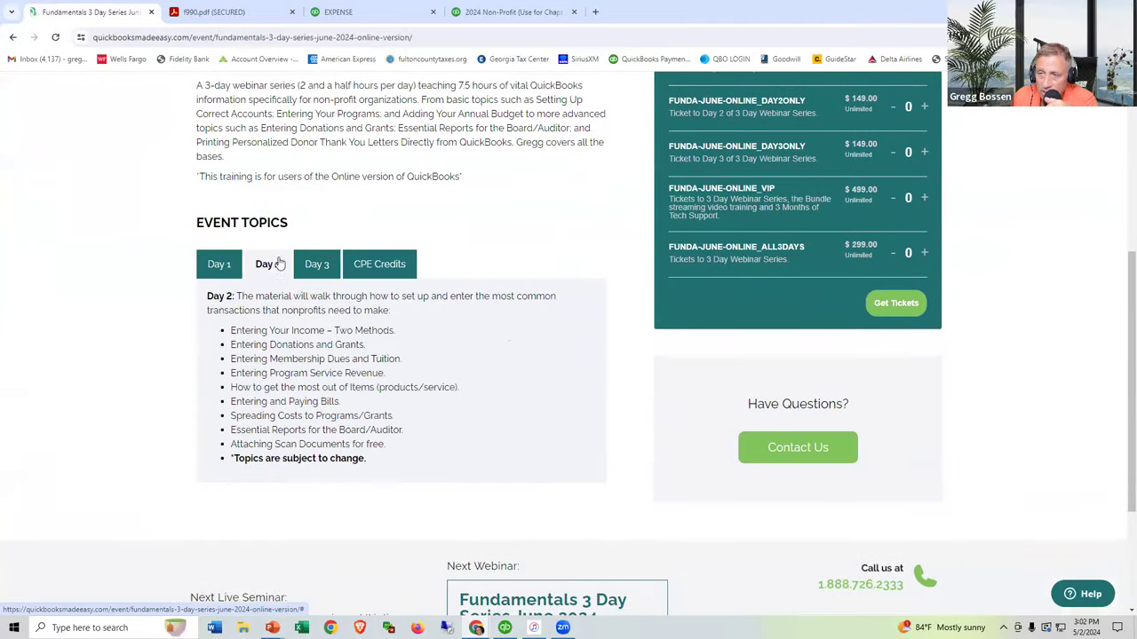
pyautogui.click(311, 264)
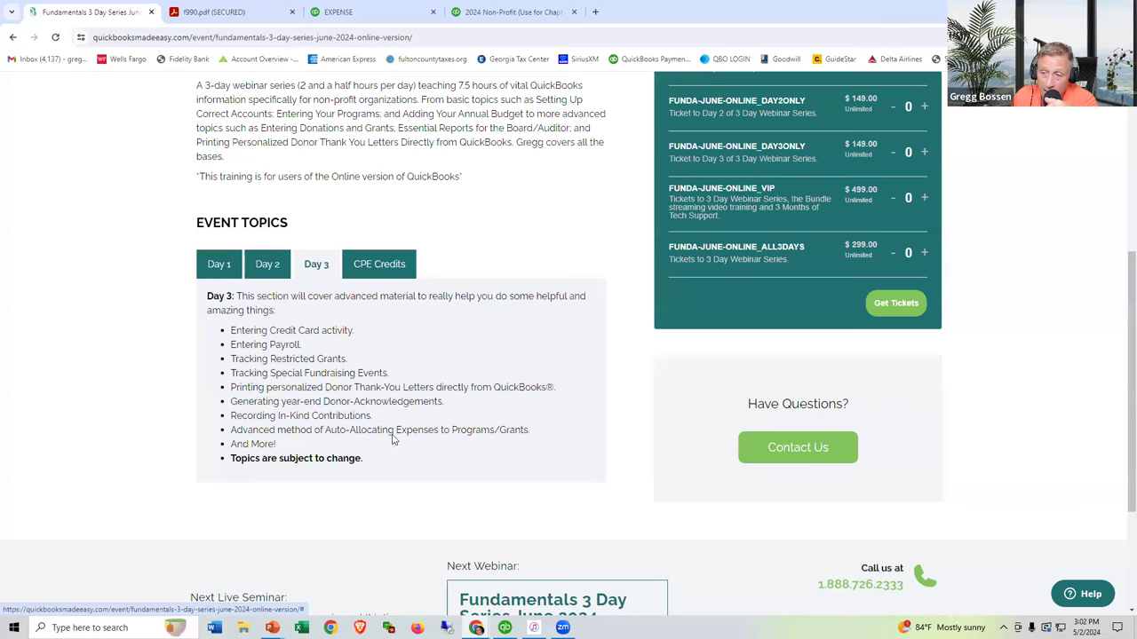
pyautogui.click(268, 264)
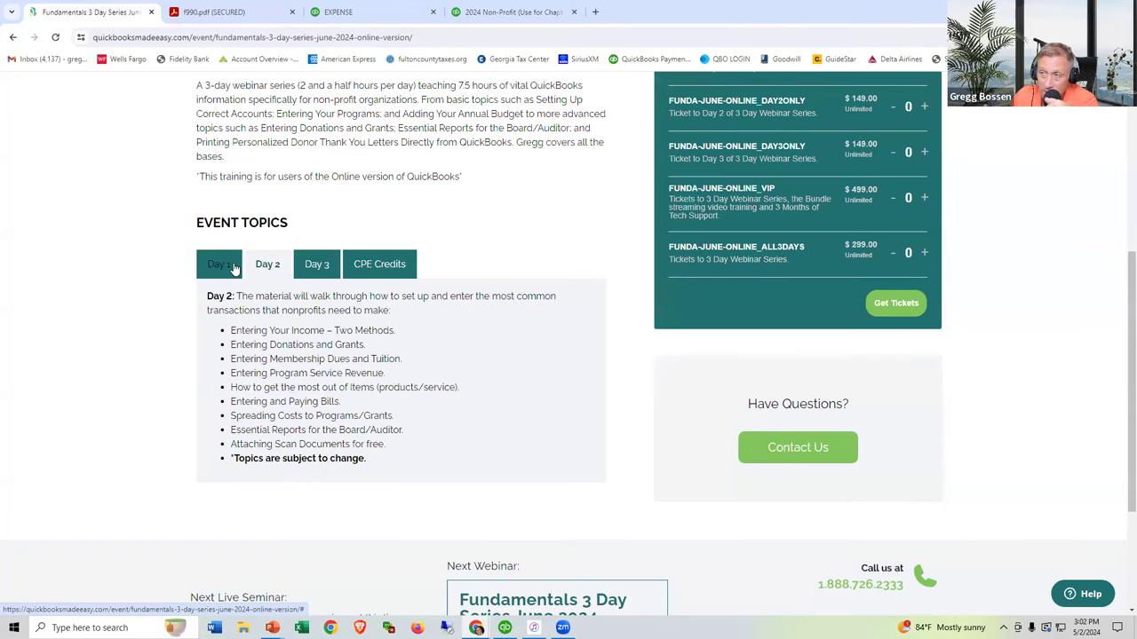
pyautogui.click(222, 264)
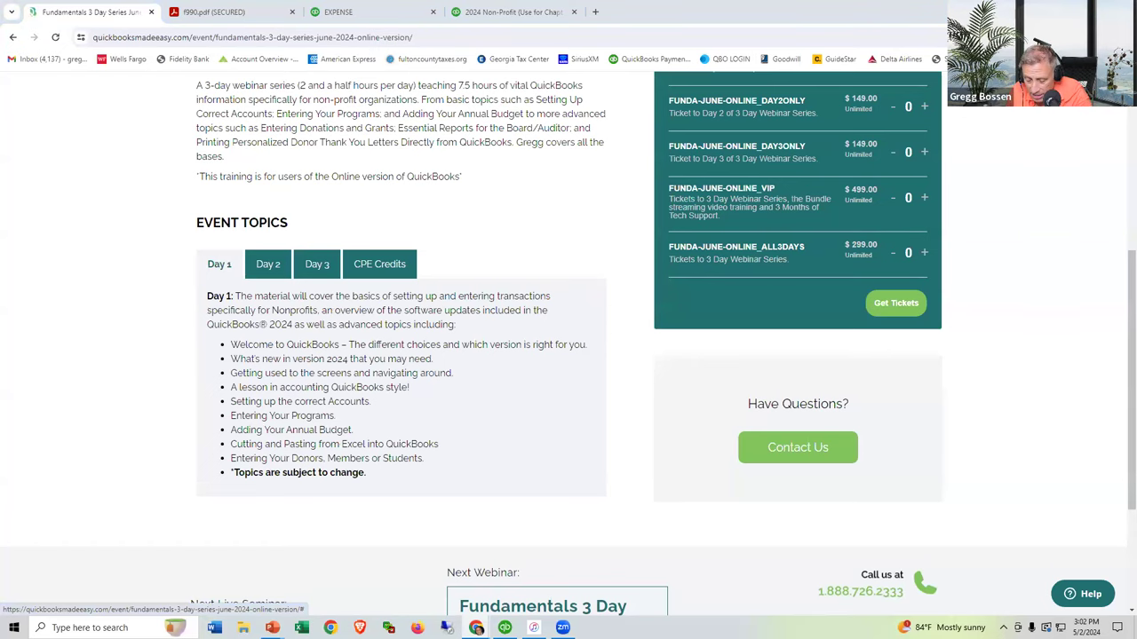
# Switch to the PowerPoint slide show and advance to the "Upcoming 3 Day Webinar Series" slide with the coupon code.
pyautogui.hotkey('alt', 'Tab')
pyautogui.hotkey('alt', 'Tab')
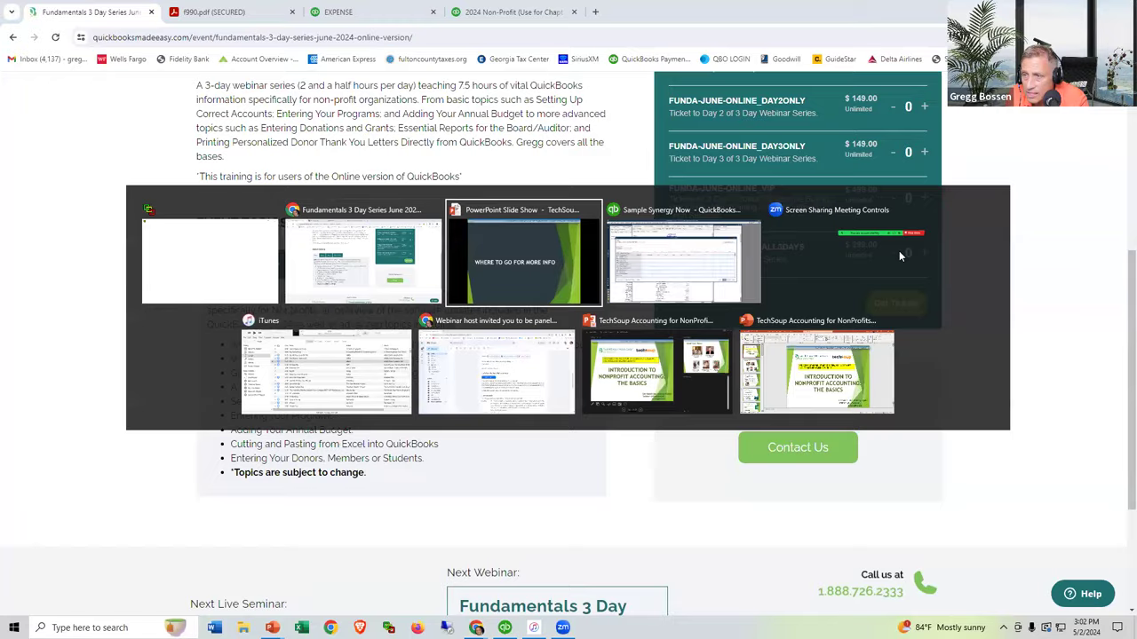
pyautogui.press('Right')
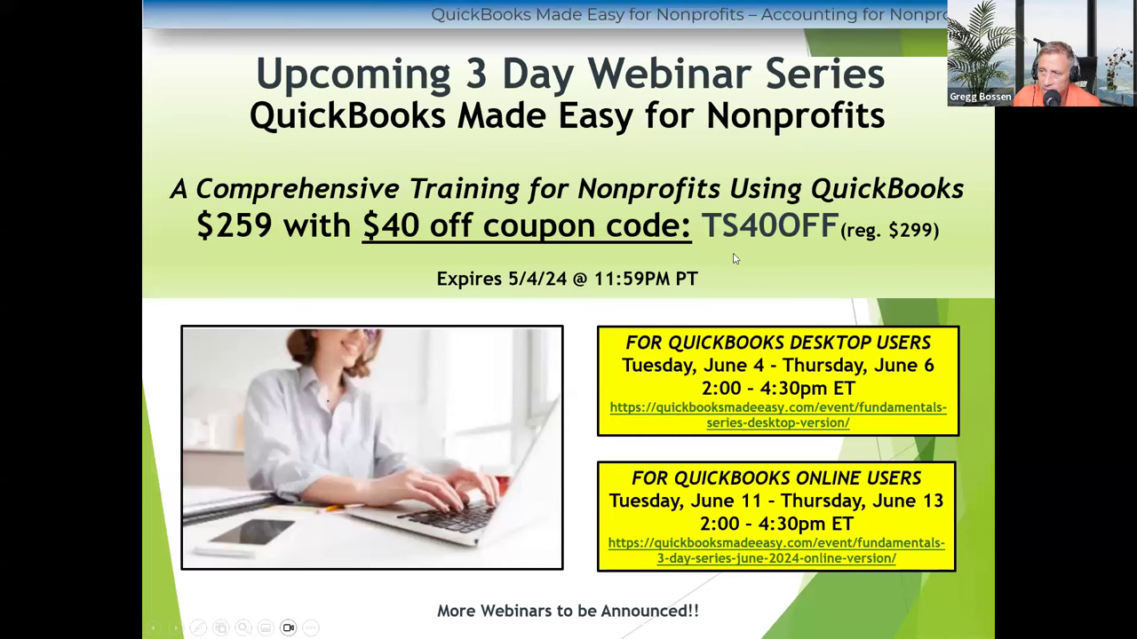
# Switch back to the event page in Chrome, put one FUNDA-JUNE-ONLINE_ALL3DAYS ticket in the cart, and activate the coupon code field.
pyautogui.hotkey('alt', 'Tab')
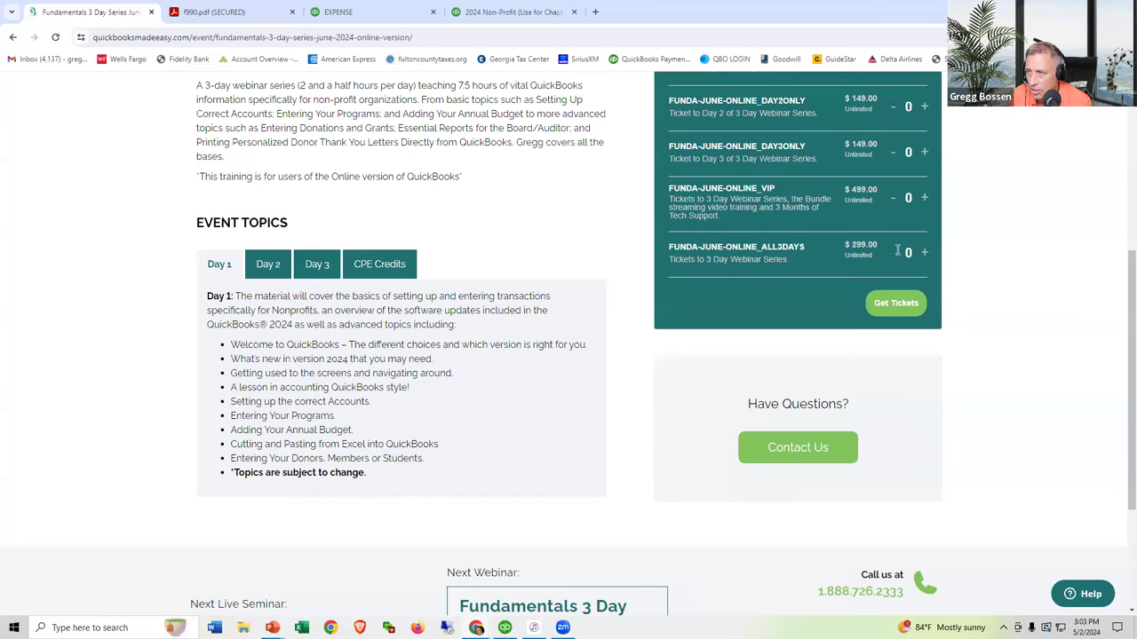
pyautogui.click(924, 255)
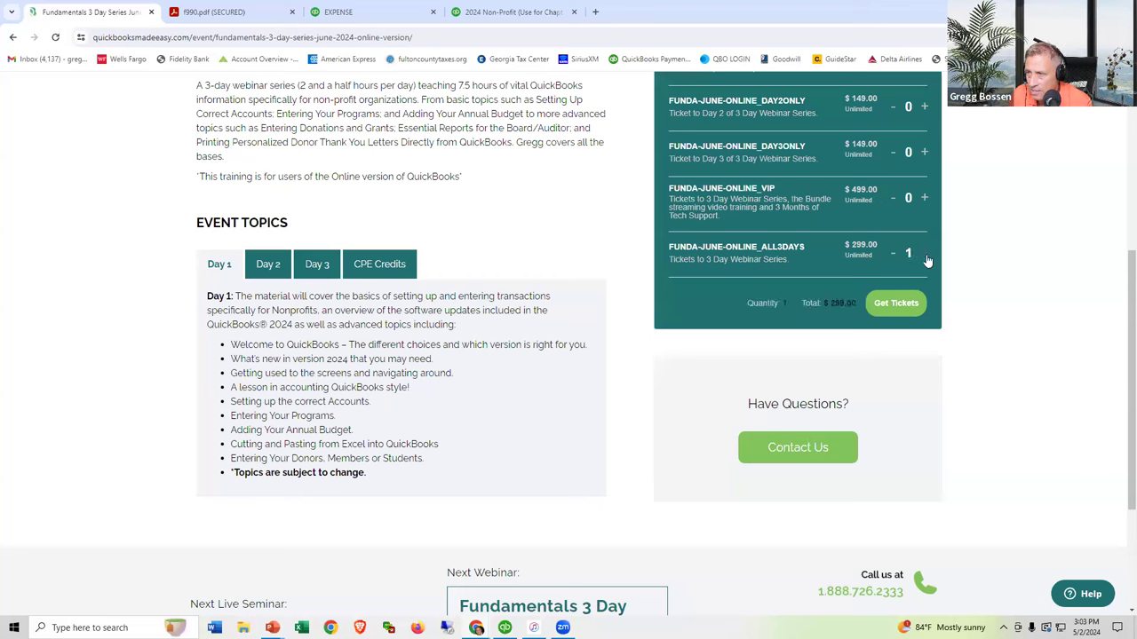
pyautogui.click(881, 304)
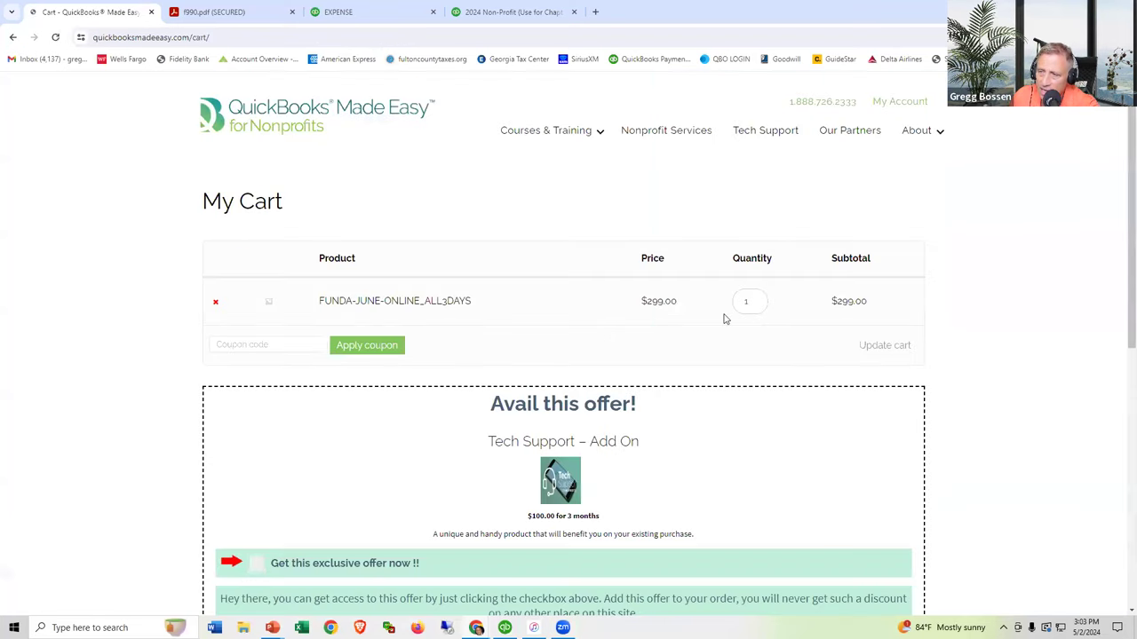
pyautogui.scroll(-1, 222, 295)
pyautogui.click(227, 285)
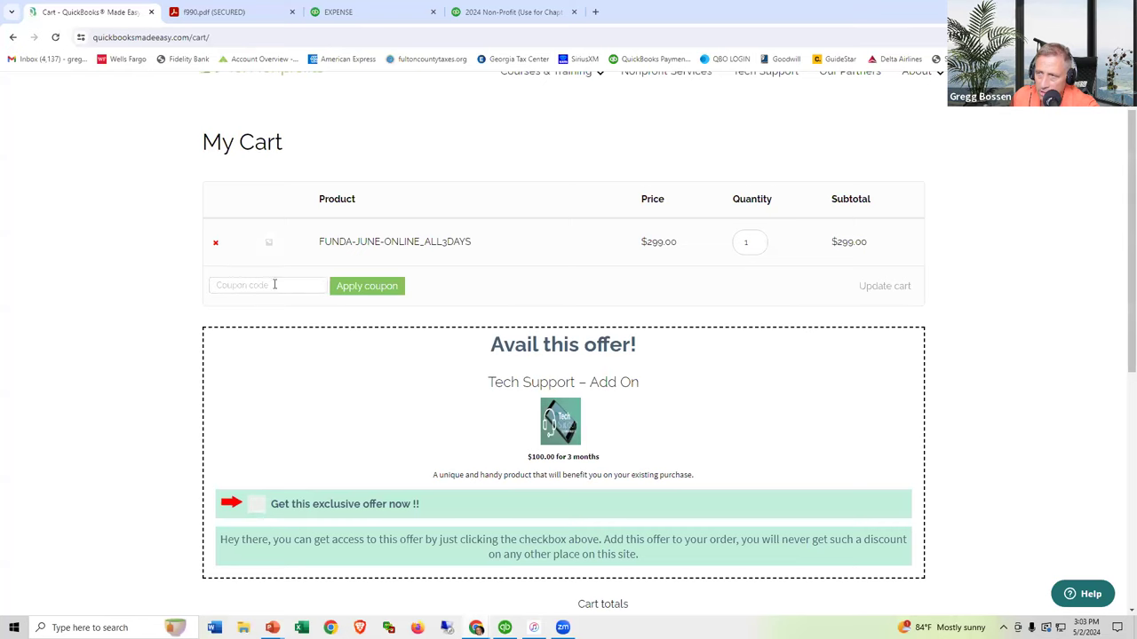
# Return to the QuickBooks Made Easy home page, dismiss the QuickTips newsletter pop-up, and show the Courses & Training options.
pyautogui.scroll(1, 754, 258)
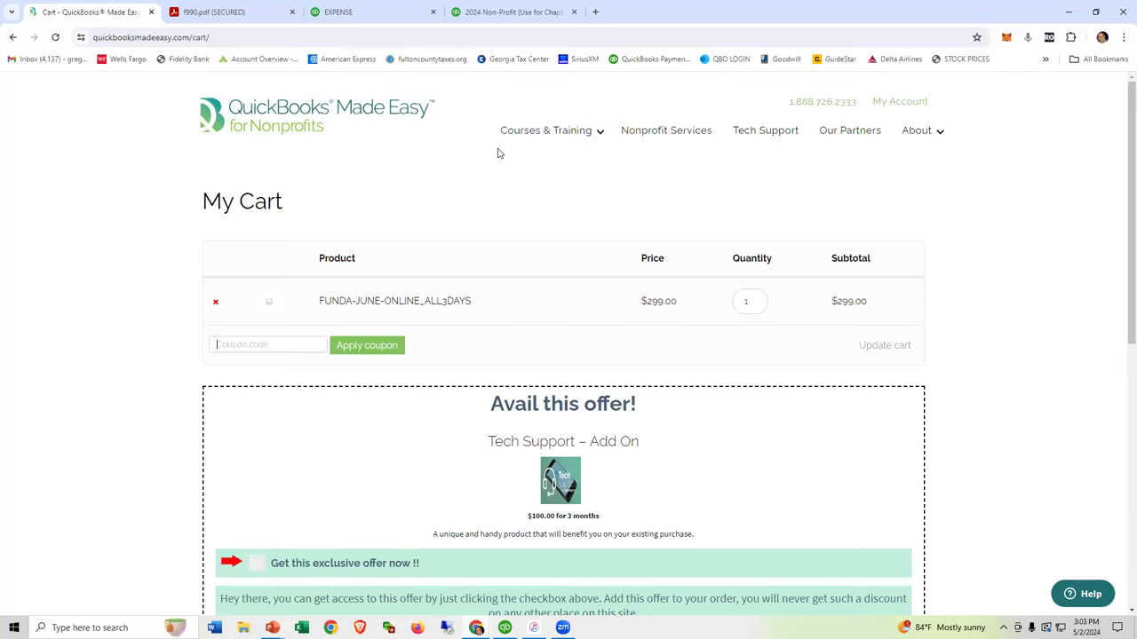
pyautogui.click(259, 116)
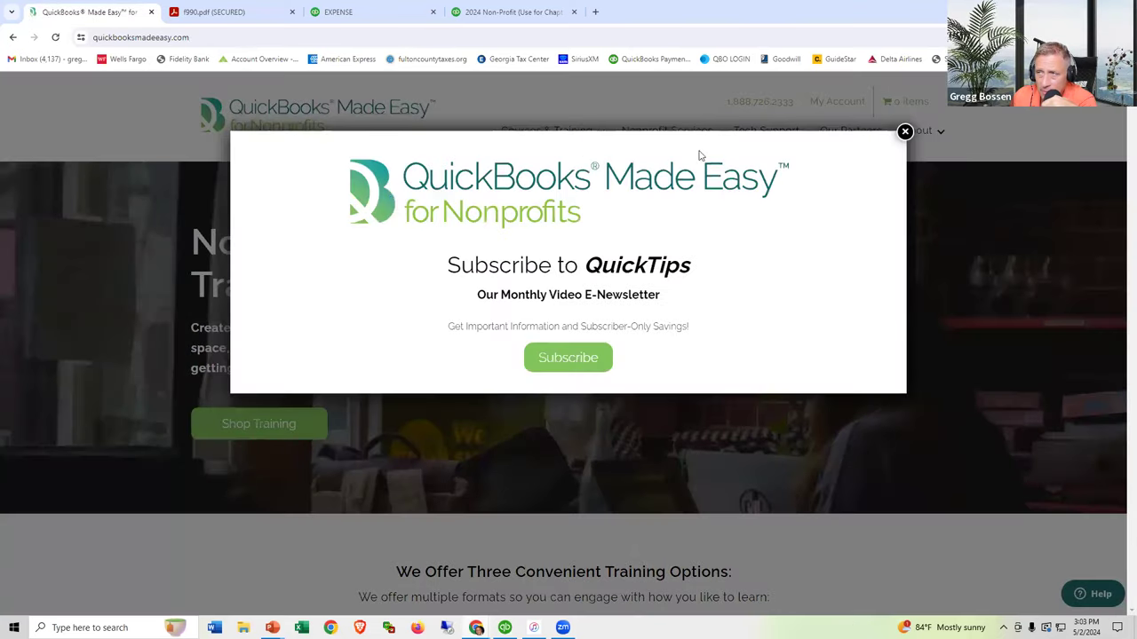
pyautogui.click(904, 132)
pyautogui.moveTo(563, 145)
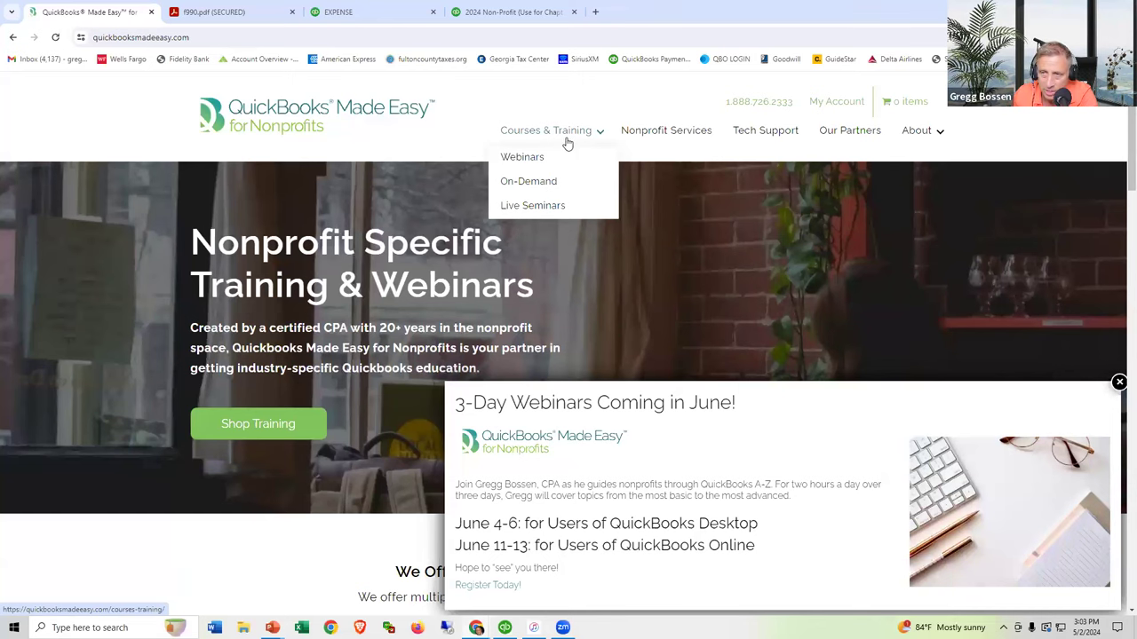
# Switch to the PowerPoint slide show and go back to the "3 Things to track for each transaction" slide.
pyautogui.hotkey('alt', 'Tab')
pyautogui.press('Left')
pyautogui.press('Left')
pyautogui.press('Left')
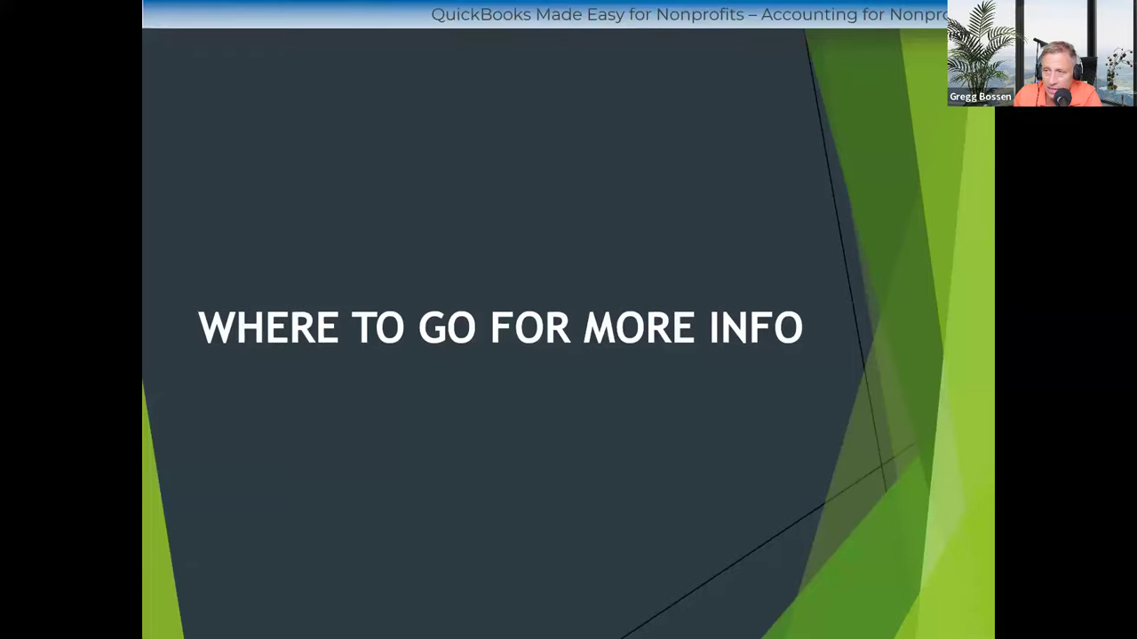
pyautogui.press('Left')
pyautogui.press('Left')
pyautogui.press('Left')
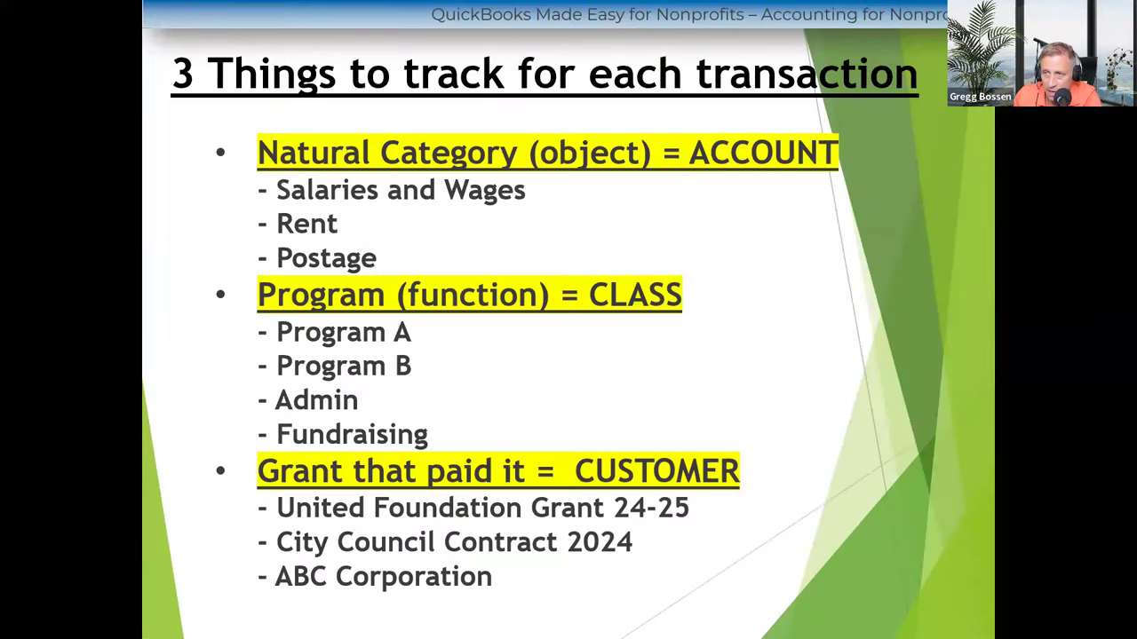